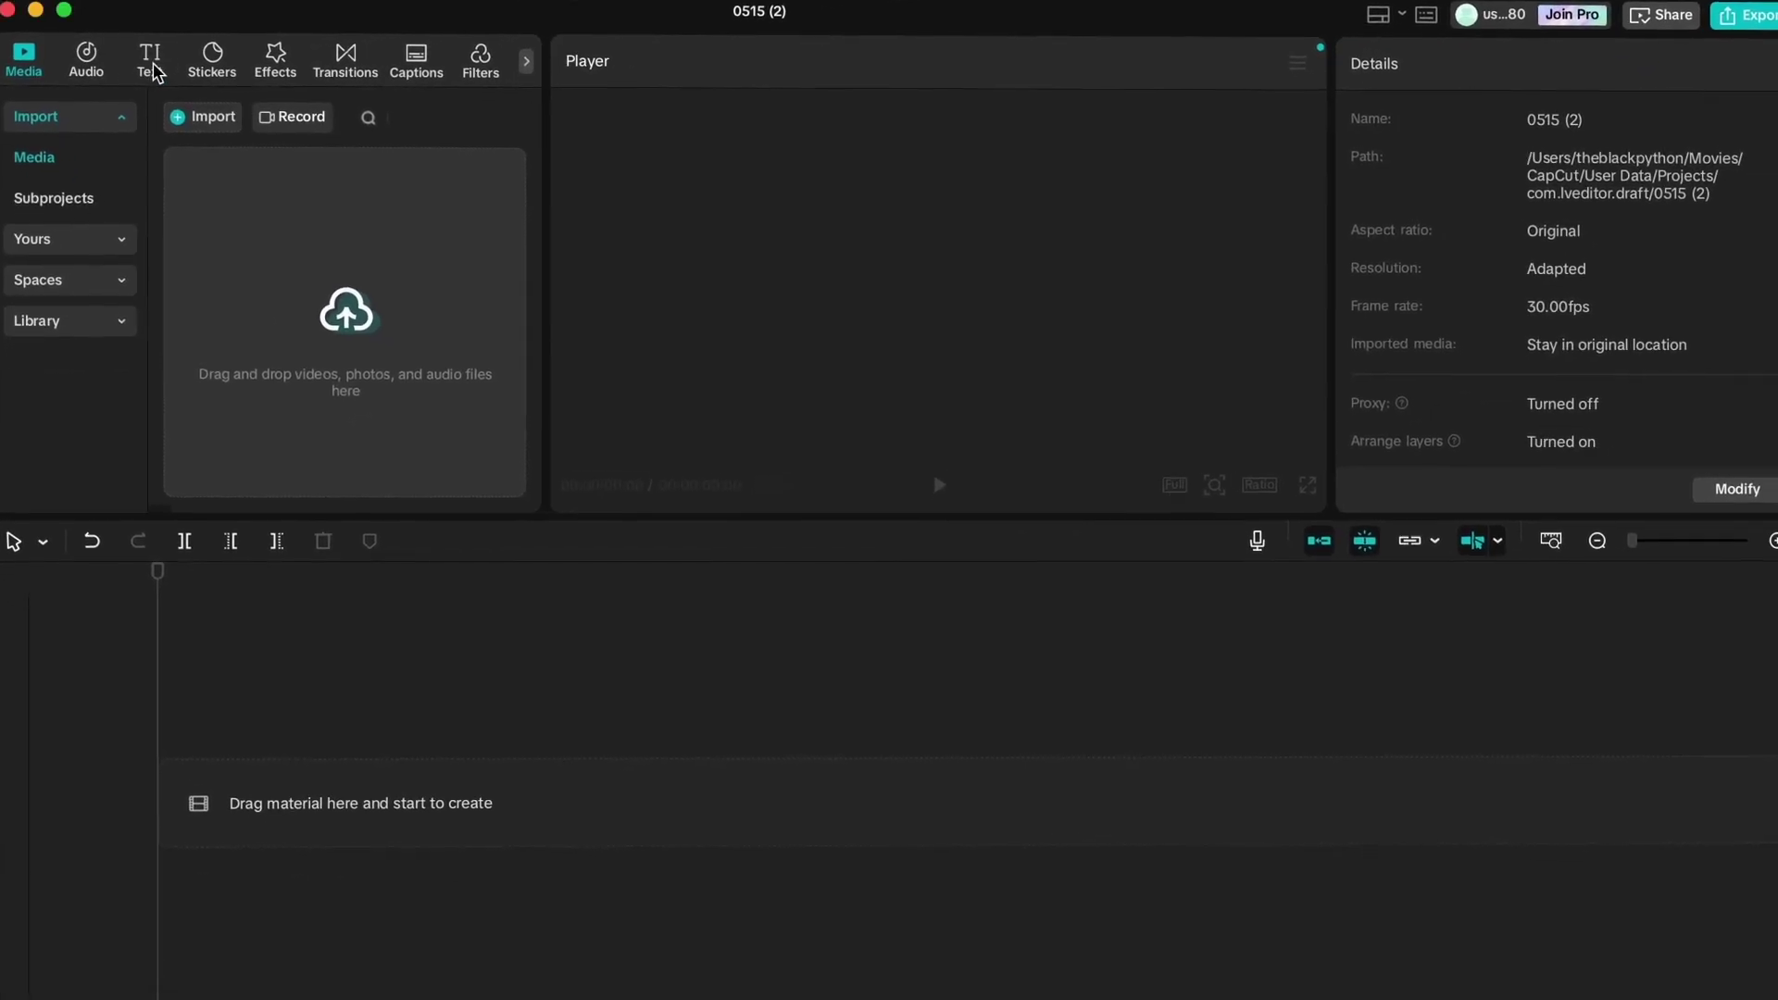
- Add a Default text clip and set its font size to 85
{"action": "left_click", "coordinate": [154, 72]}
{"action": "left_click", "coordinate": [238, 168]}
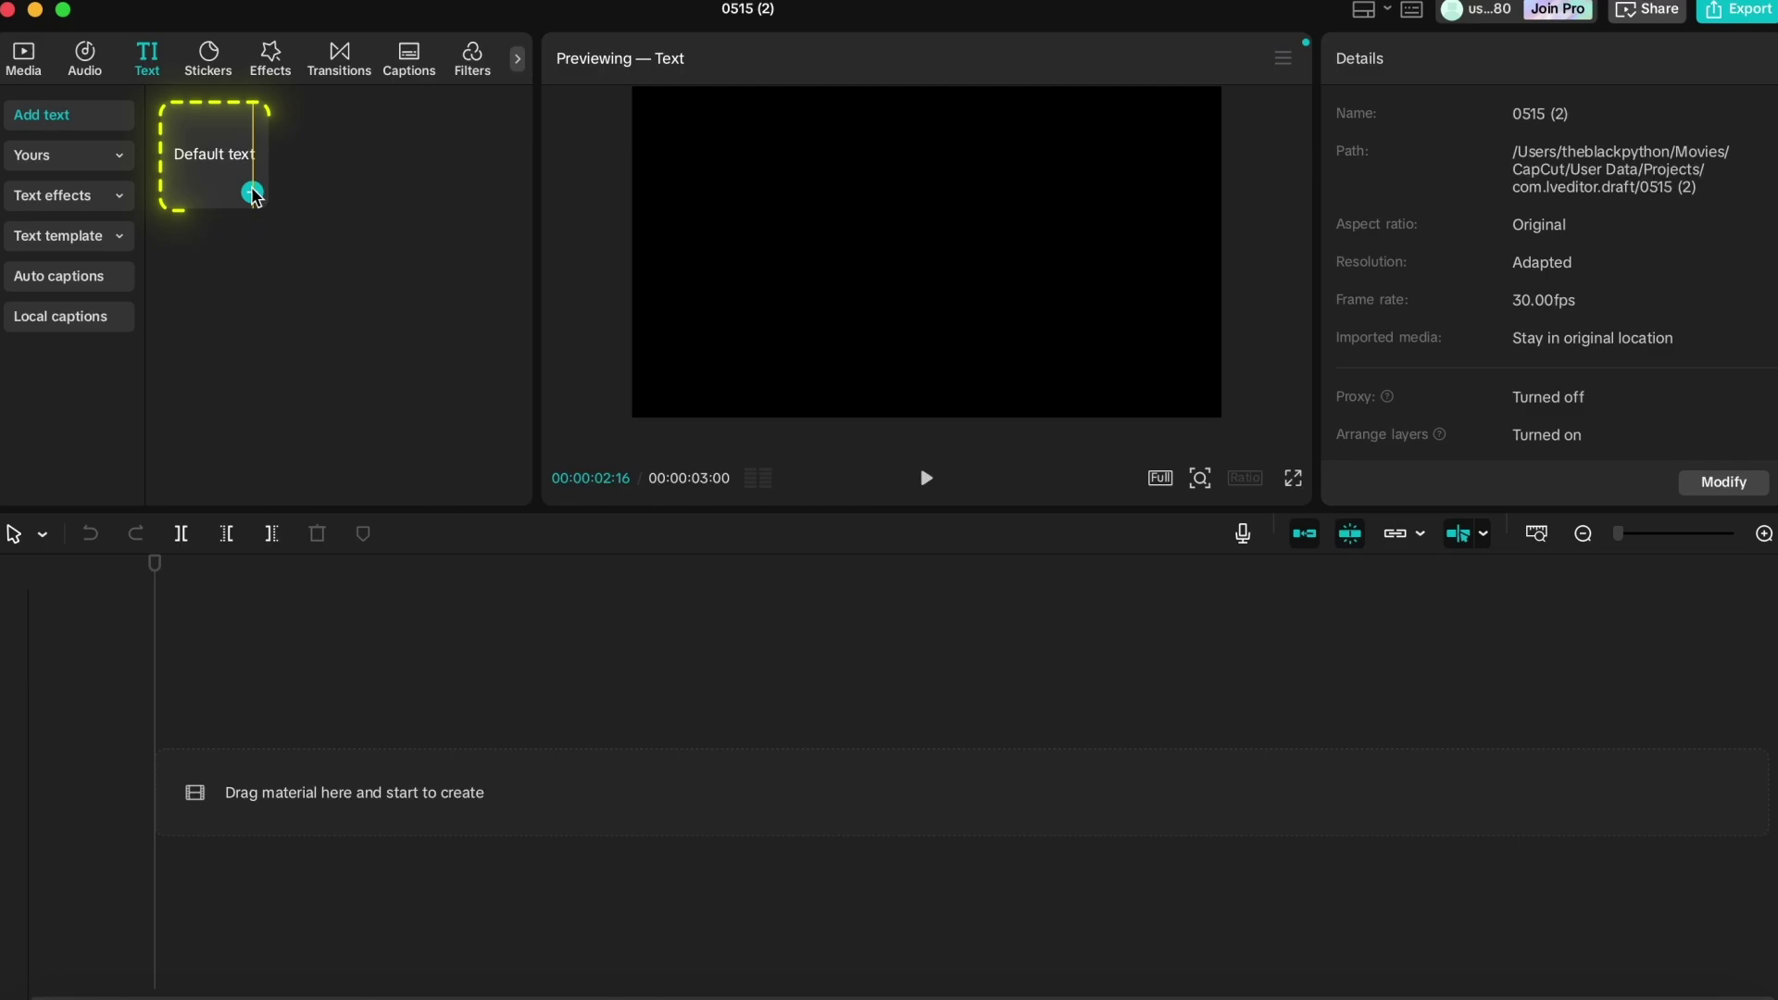
{"action": "left_click", "coordinate": [253, 194]}
{"action": "key", "text": "ctrl+a"}
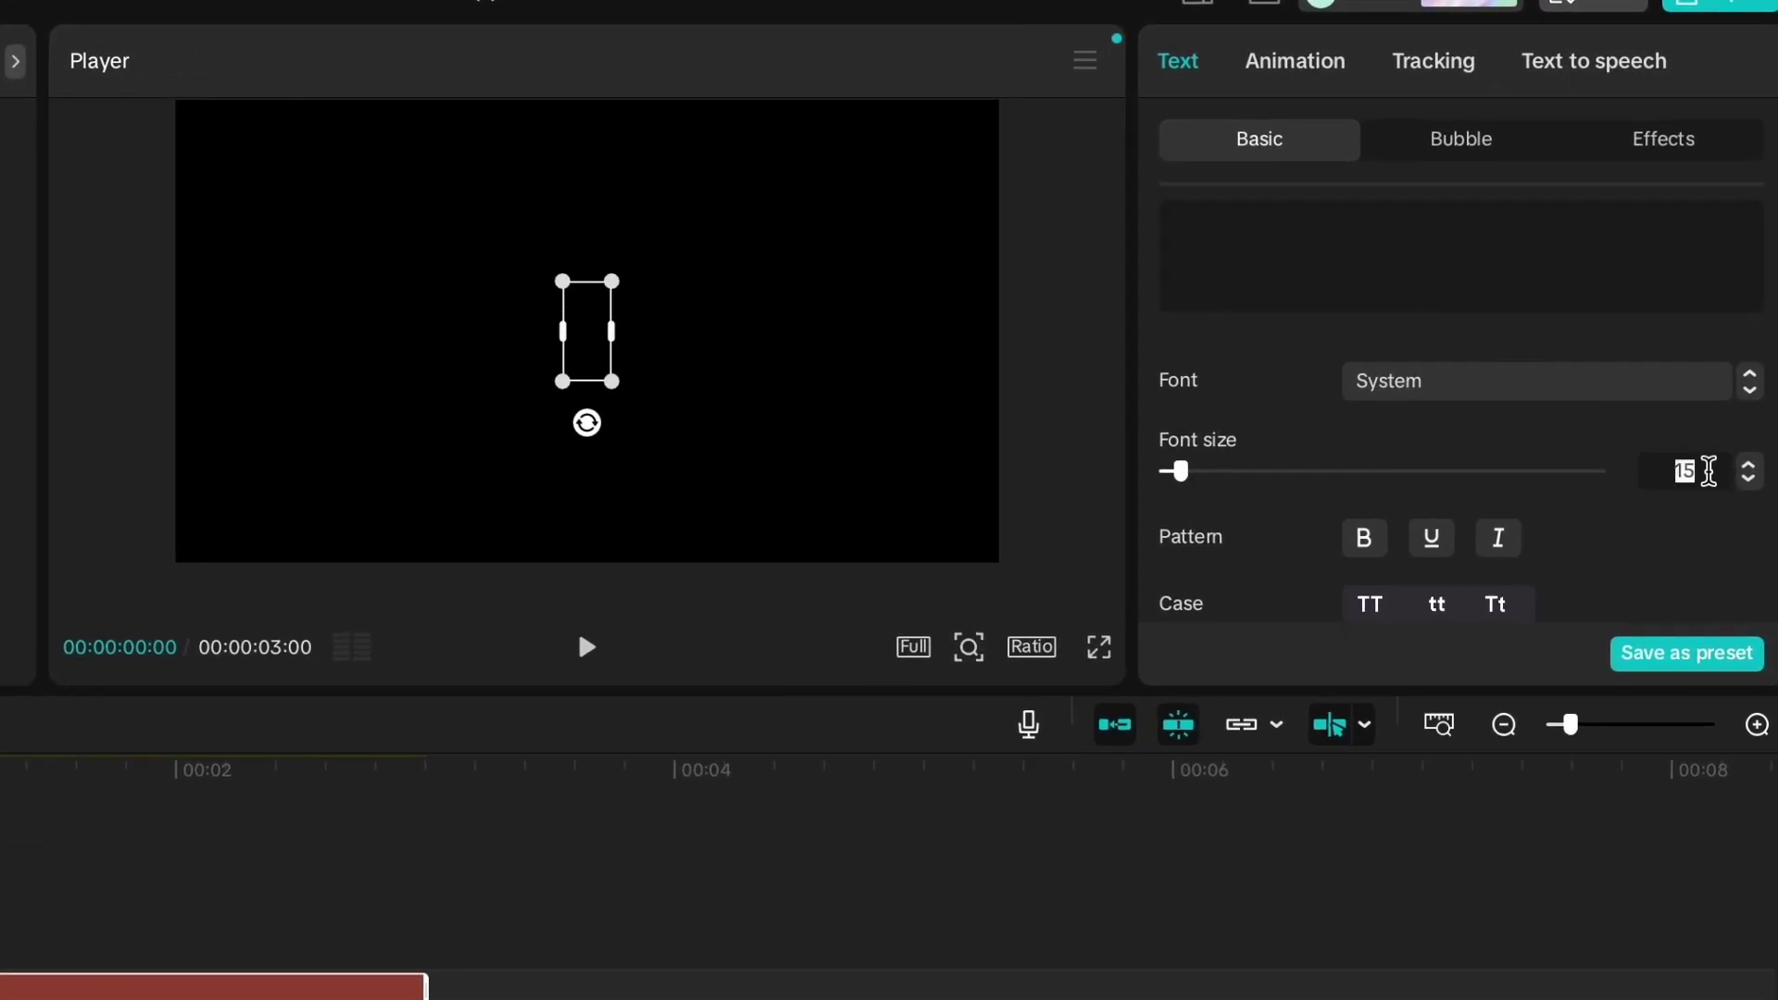
{"action": "type", "text": "85"}
- Turn on a grey 636363 text background and widen it to 56%
{"action": "scroll", "coordinate": [1510, 535], "scroll_direction": "down", "scroll_amount": 5}
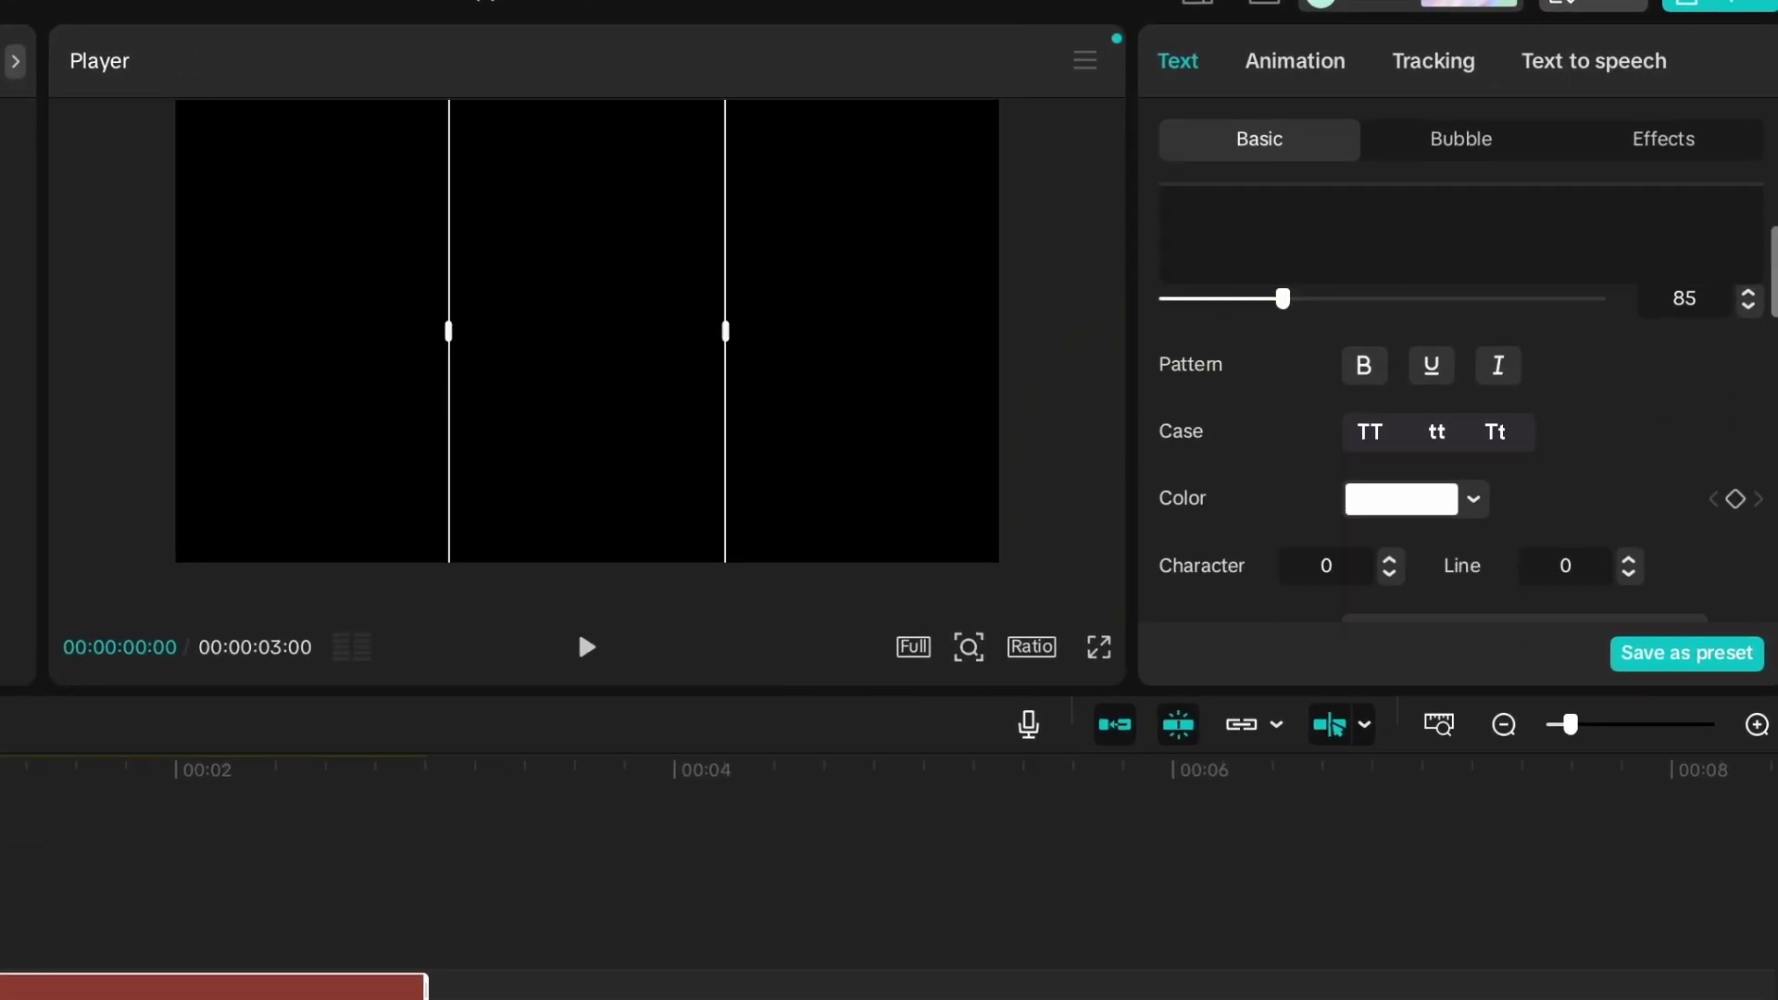
{"action": "scroll", "coordinate": [1511, 535], "scroll_direction": "down", "scroll_amount": 5}
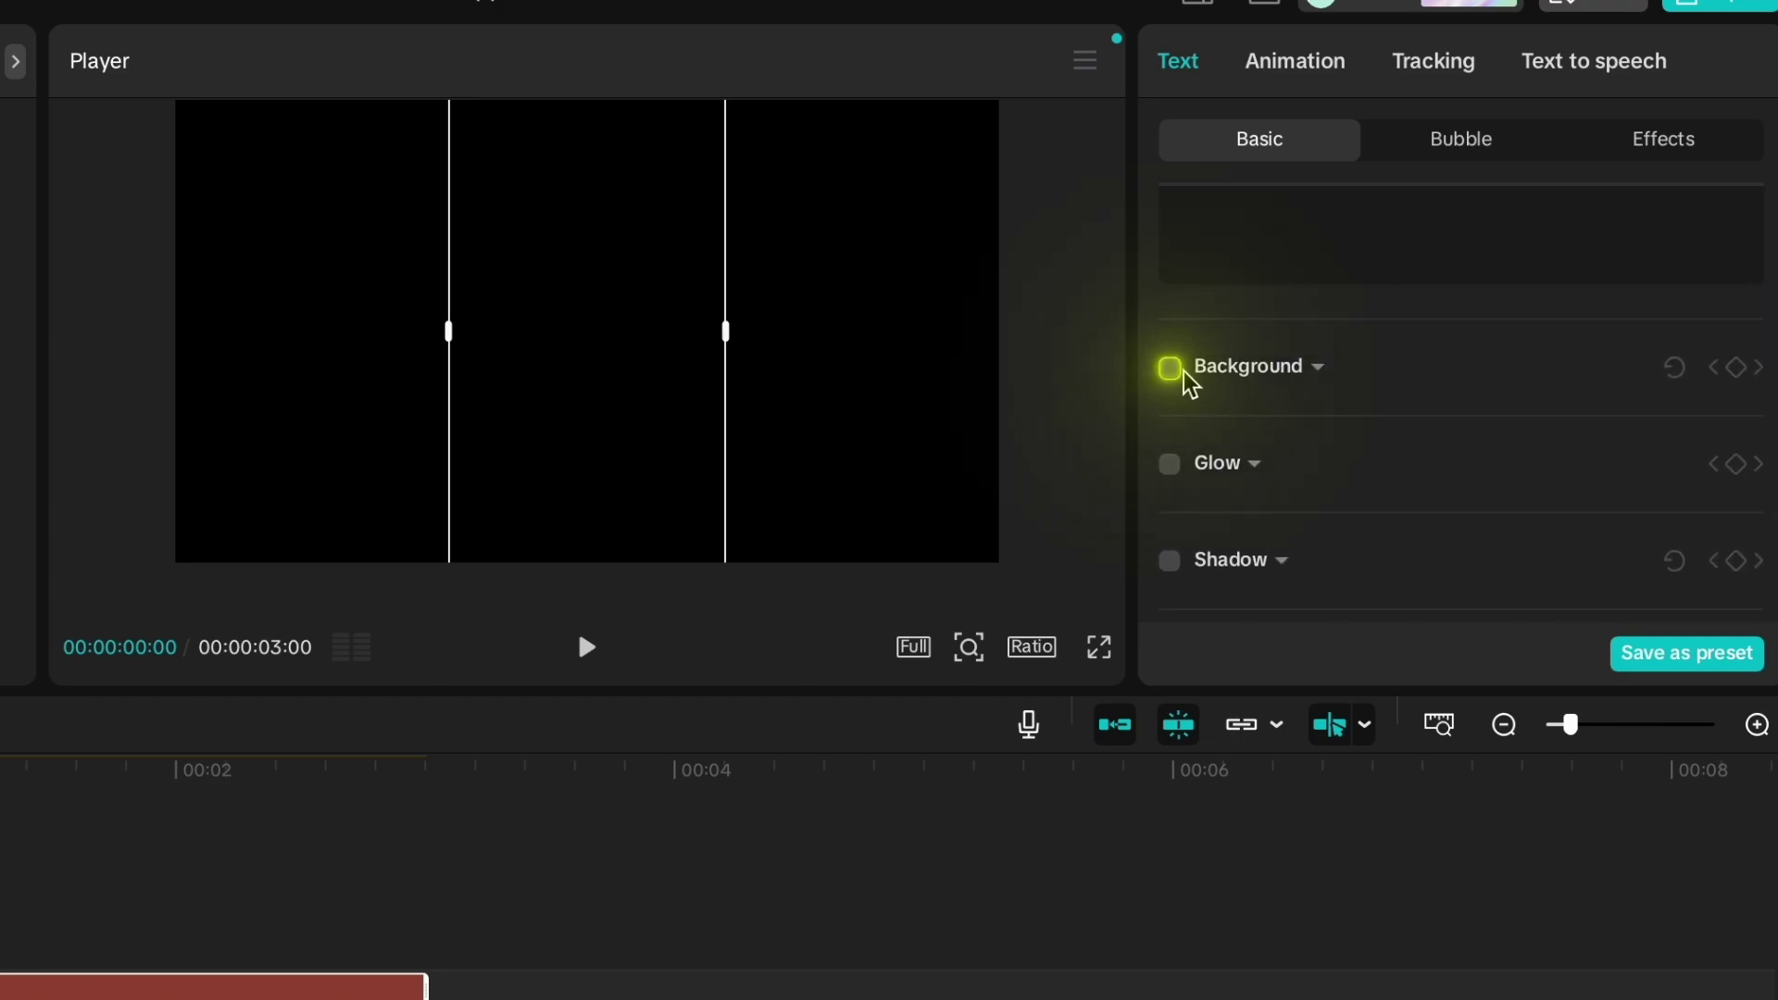
{"action": "left_click", "coordinate": [1170, 369]}
{"action": "scroll", "coordinate": [1408, 445], "scroll_direction": "down", "scroll_amount": 2}
{"action": "left_click", "coordinate": [1369, 470]}
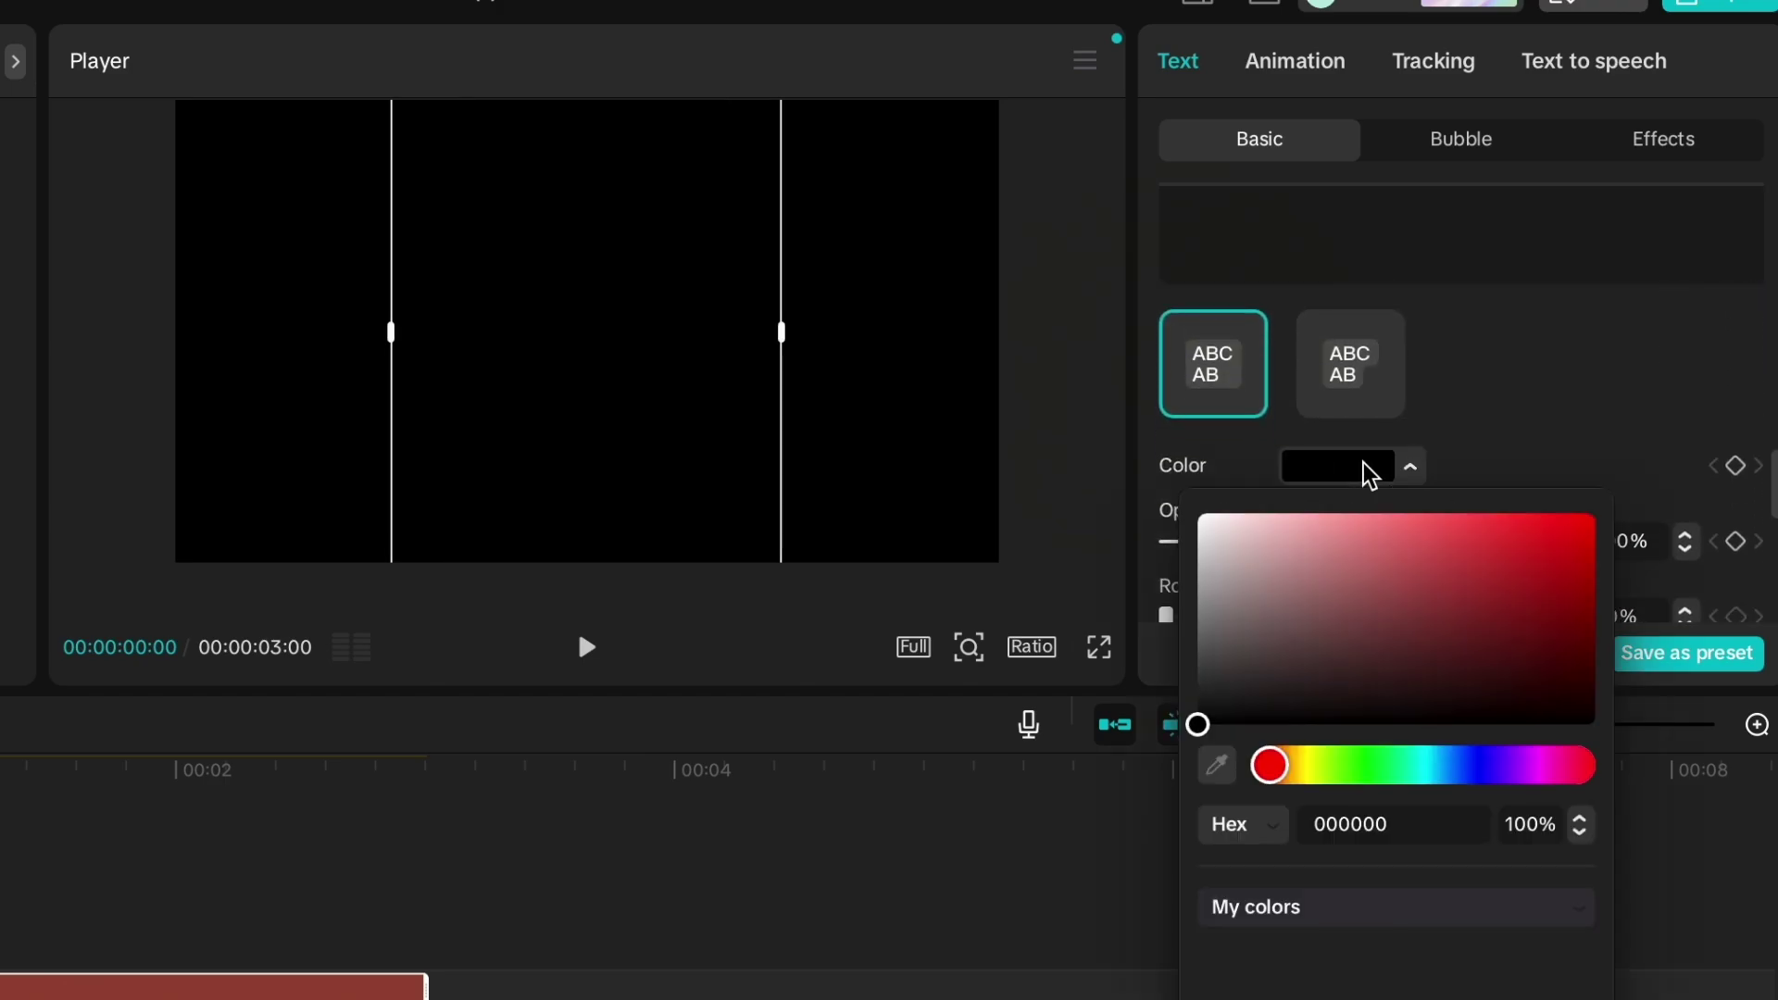
{"action": "left_click_drag", "start_coordinate": [1245, 674], "coordinate": [1174, 653]}
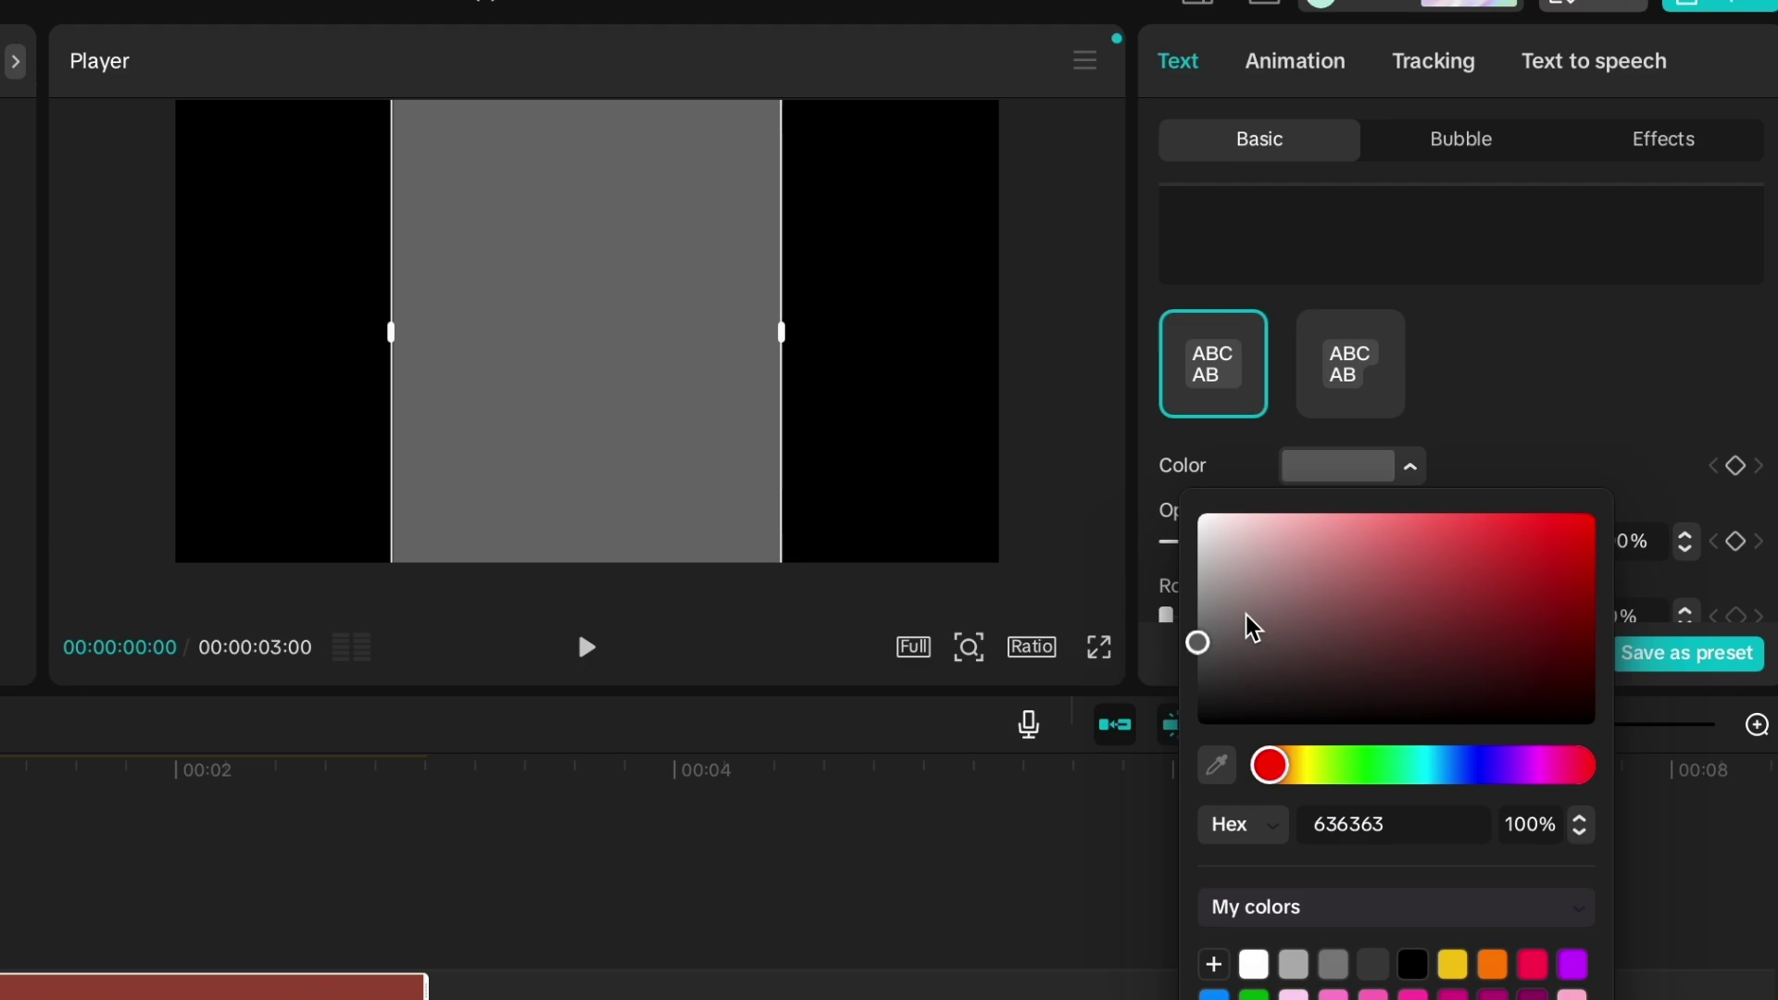
{"action": "left_click", "coordinate": [1541, 360]}
{"action": "scroll", "coordinate": [1514, 379], "scroll_direction": "down", "scroll_amount": 3}
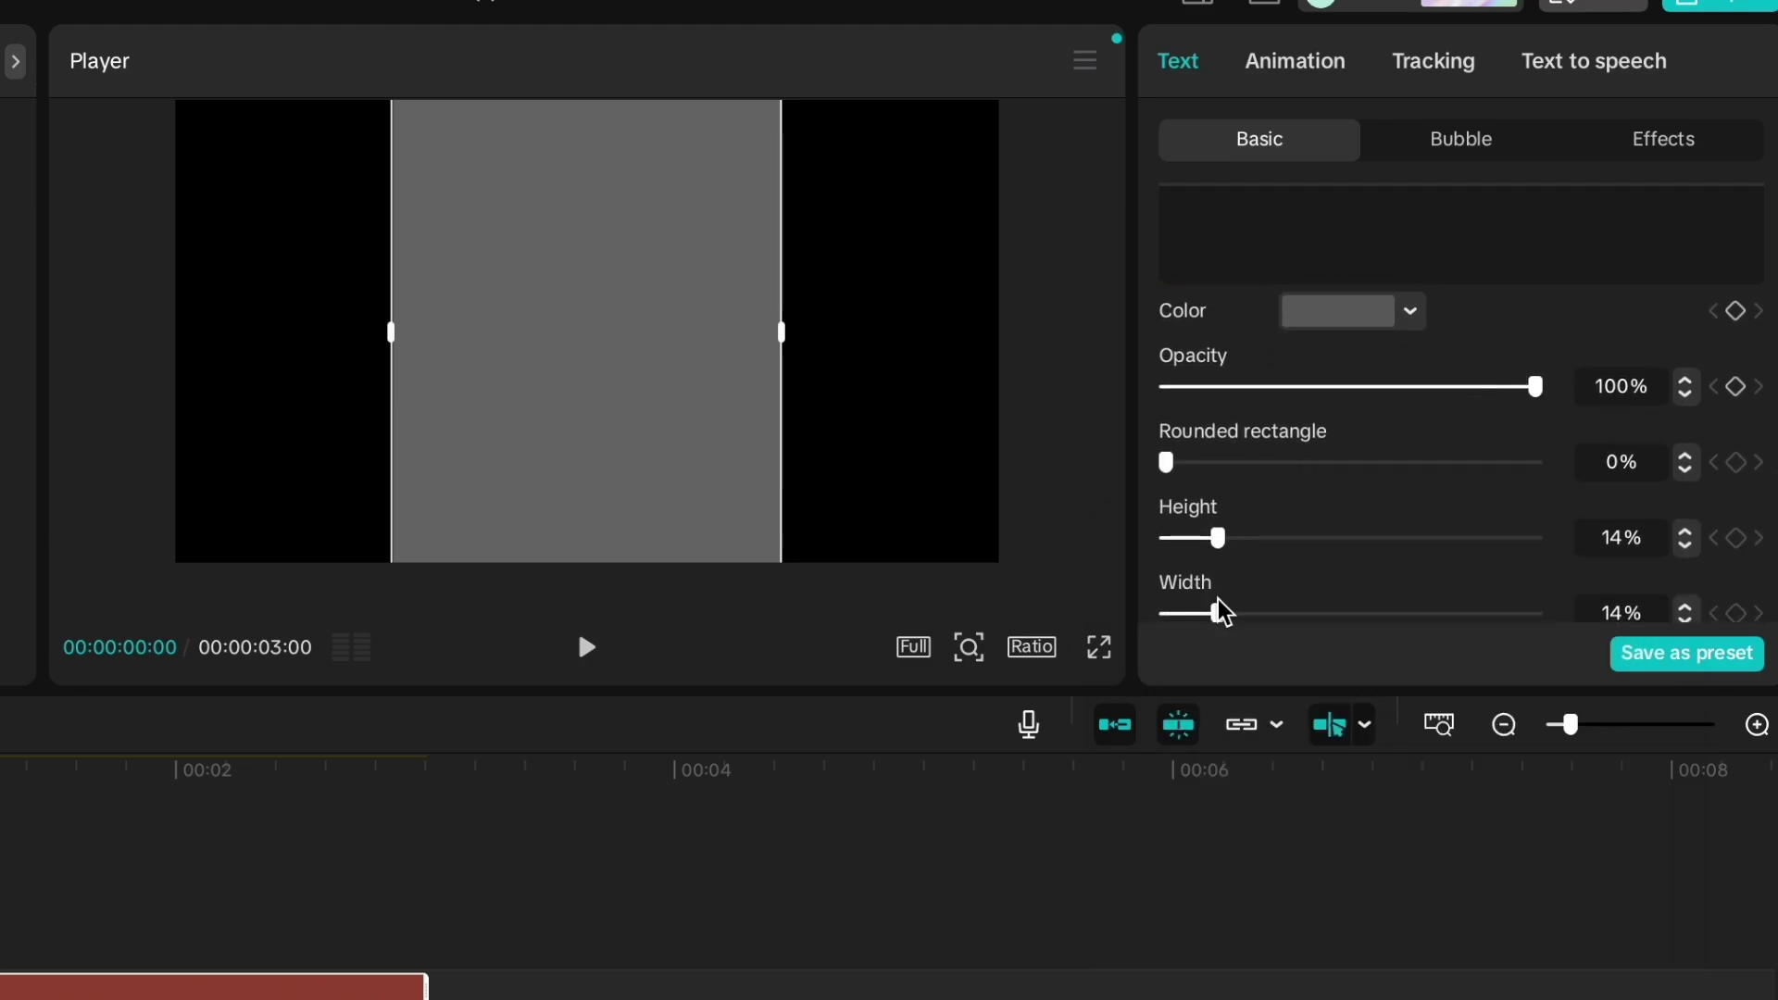
{"action": "scroll", "coordinate": [1222, 613], "scroll_direction": "down", "scroll_amount": 1}
{"action": "left_click_drag", "start_coordinate": [1218, 562], "coordinate": [1376, 564]}
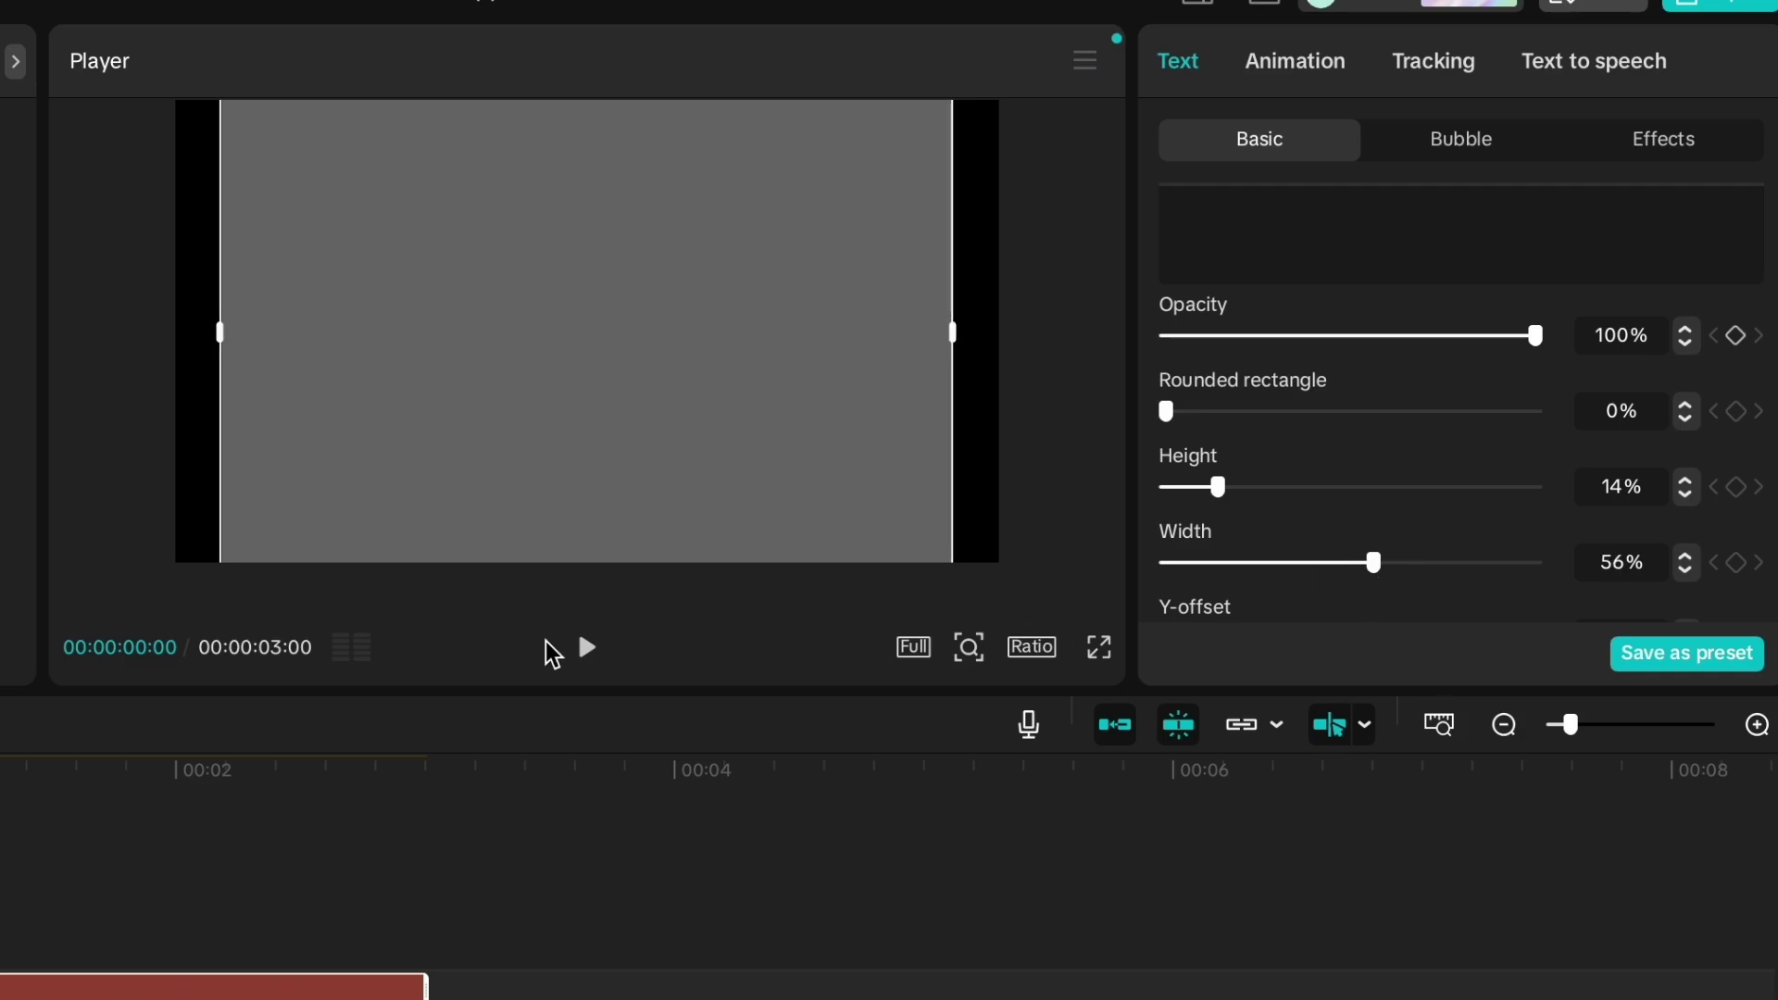
- Make the text clip a compound clip with a rectangle mask at round corners 100
{"action": "right_click", "coordinate": [203, 993]}
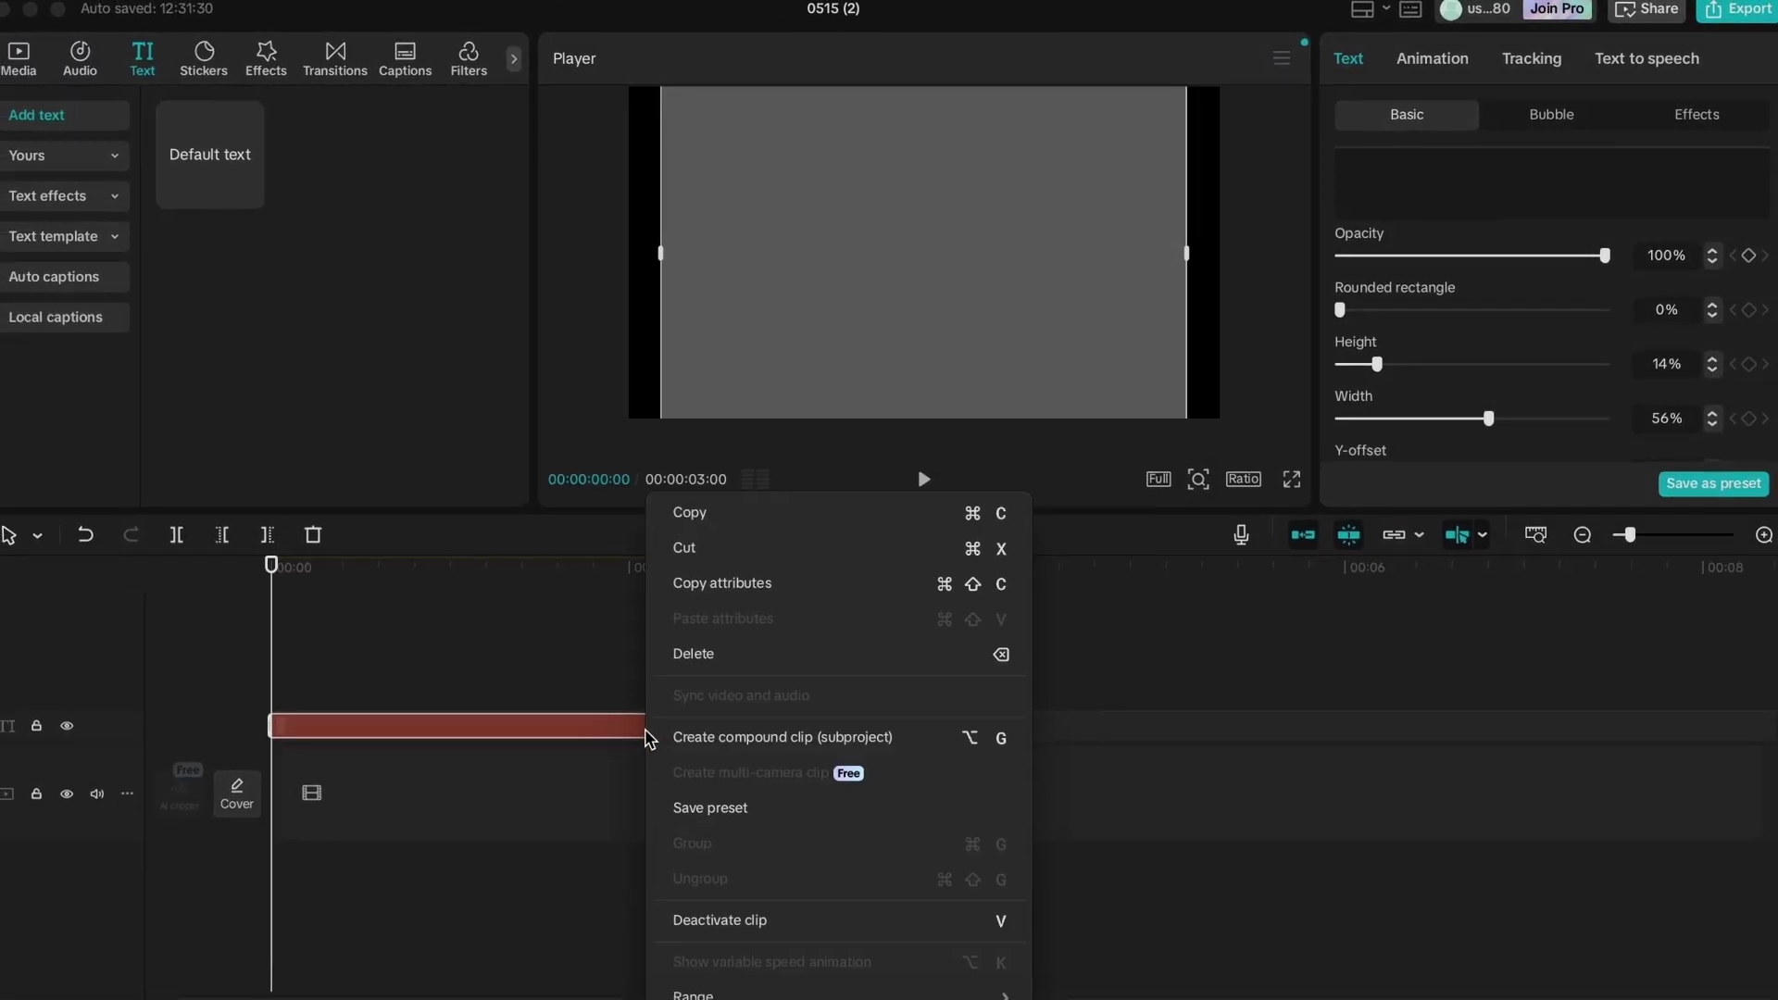
{"action": "left_click", "coordinate": [675, 736]}
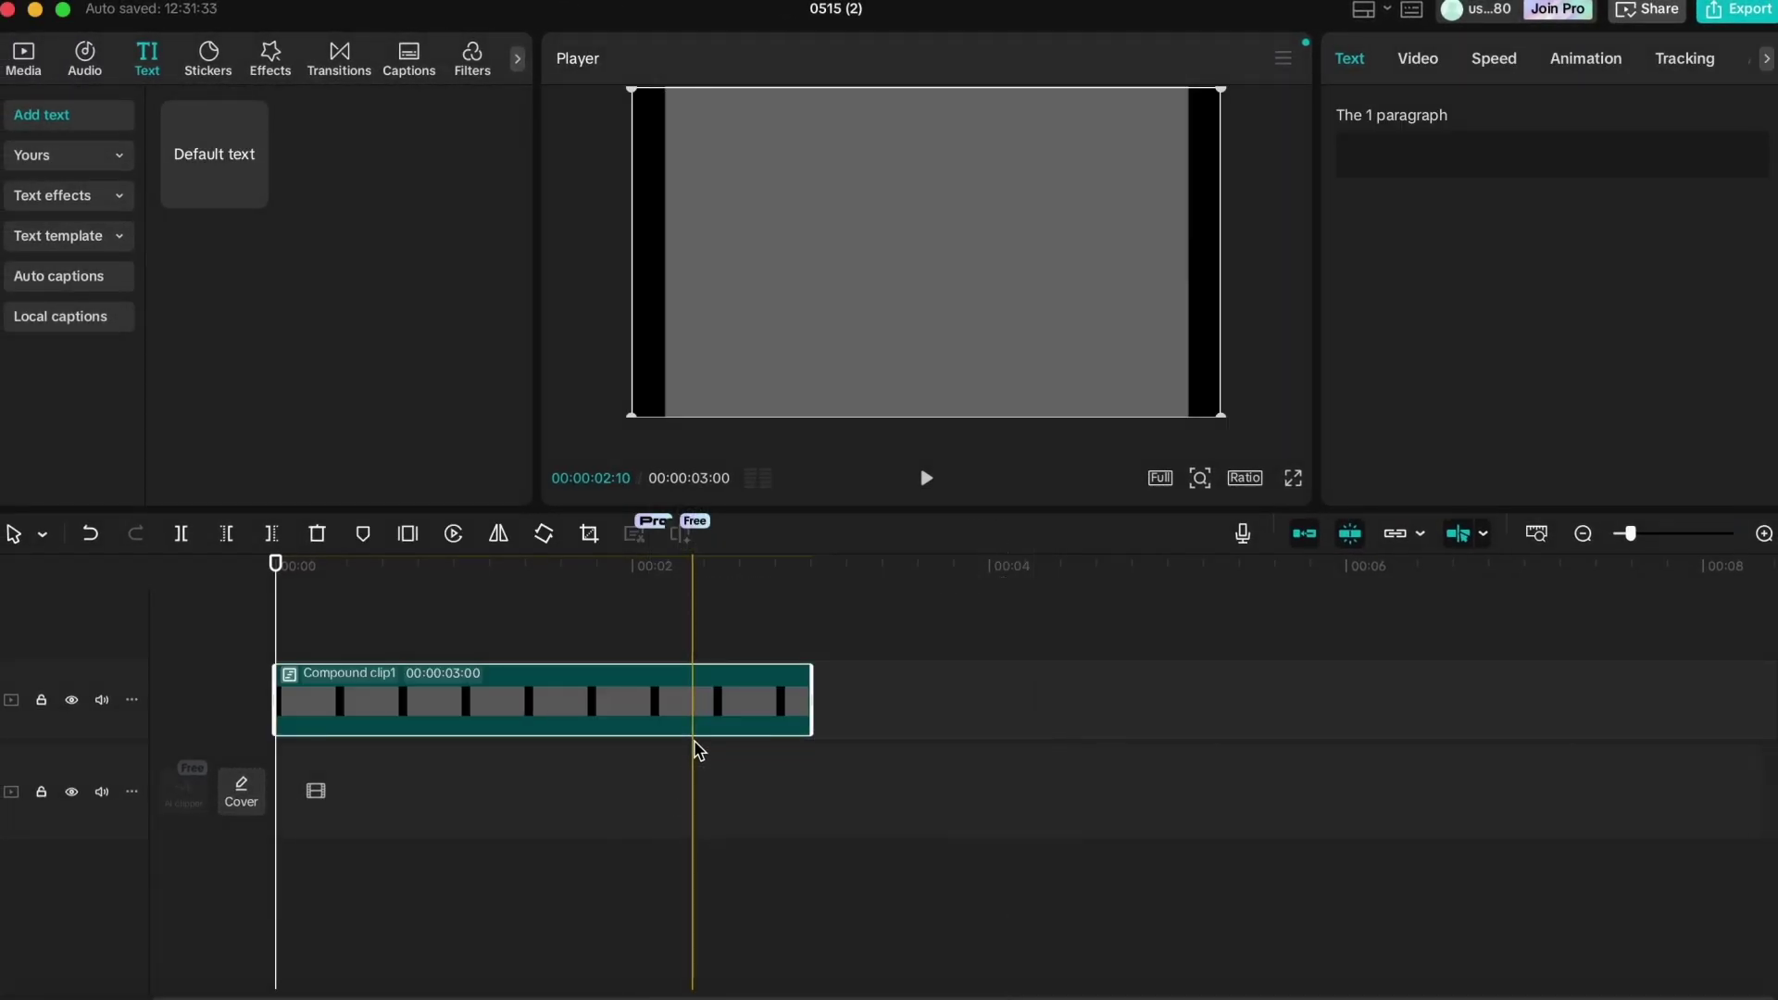
{"action": "left_click", "coordinate": [1417, 58]}
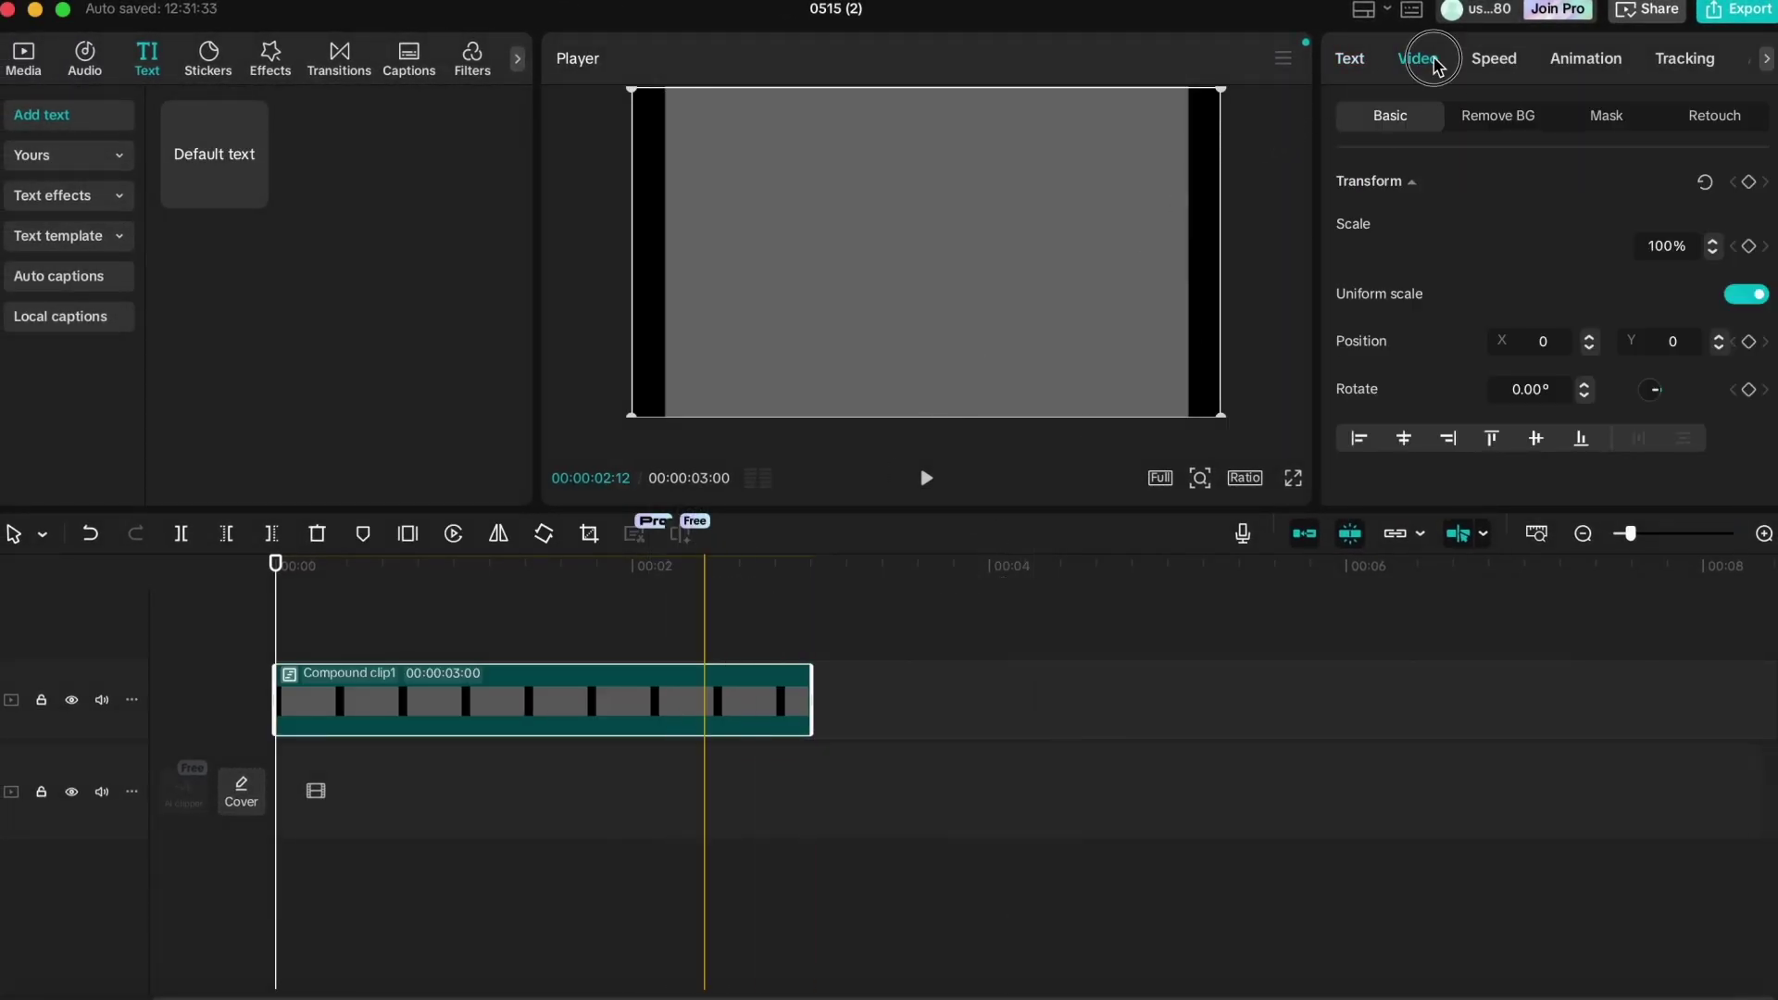
{"action": "left_click", "coordinate": [1601, 119]}
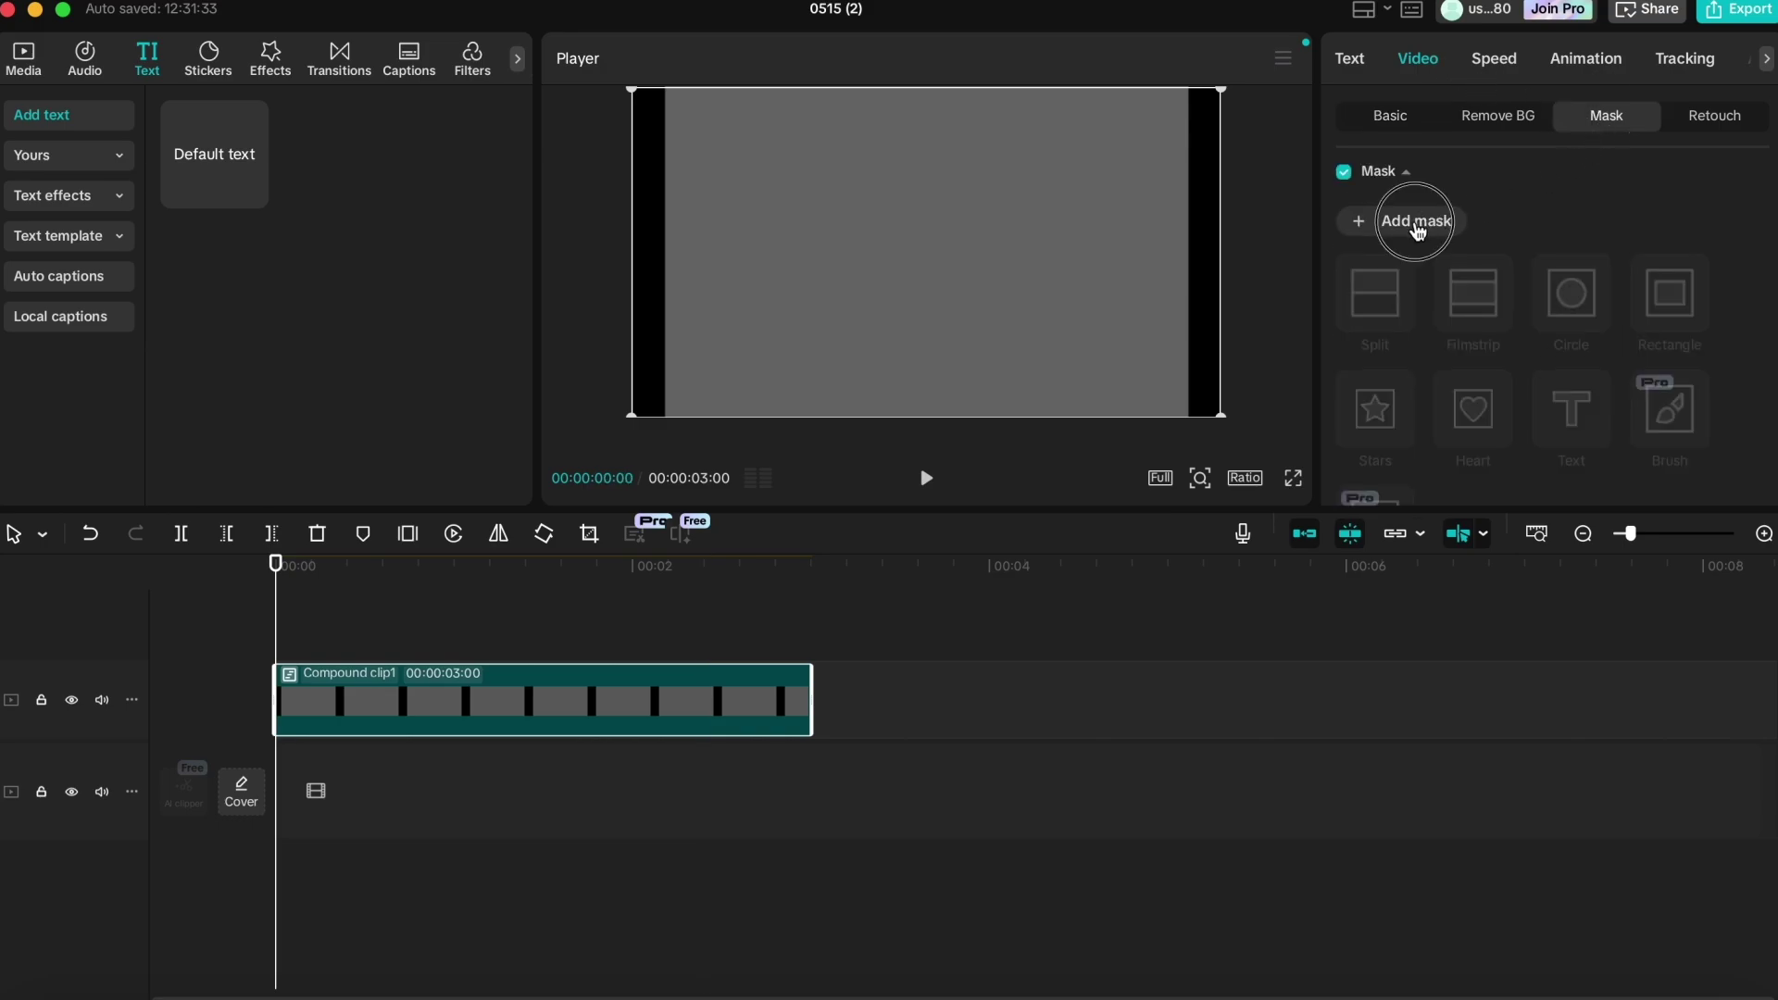
{"action": "left_click", "coordinate": [1417, 230]}
{"action": "scroll", "coordinate": [1687, 312], "scroll_direction": "down", "scroll_amount": 5}
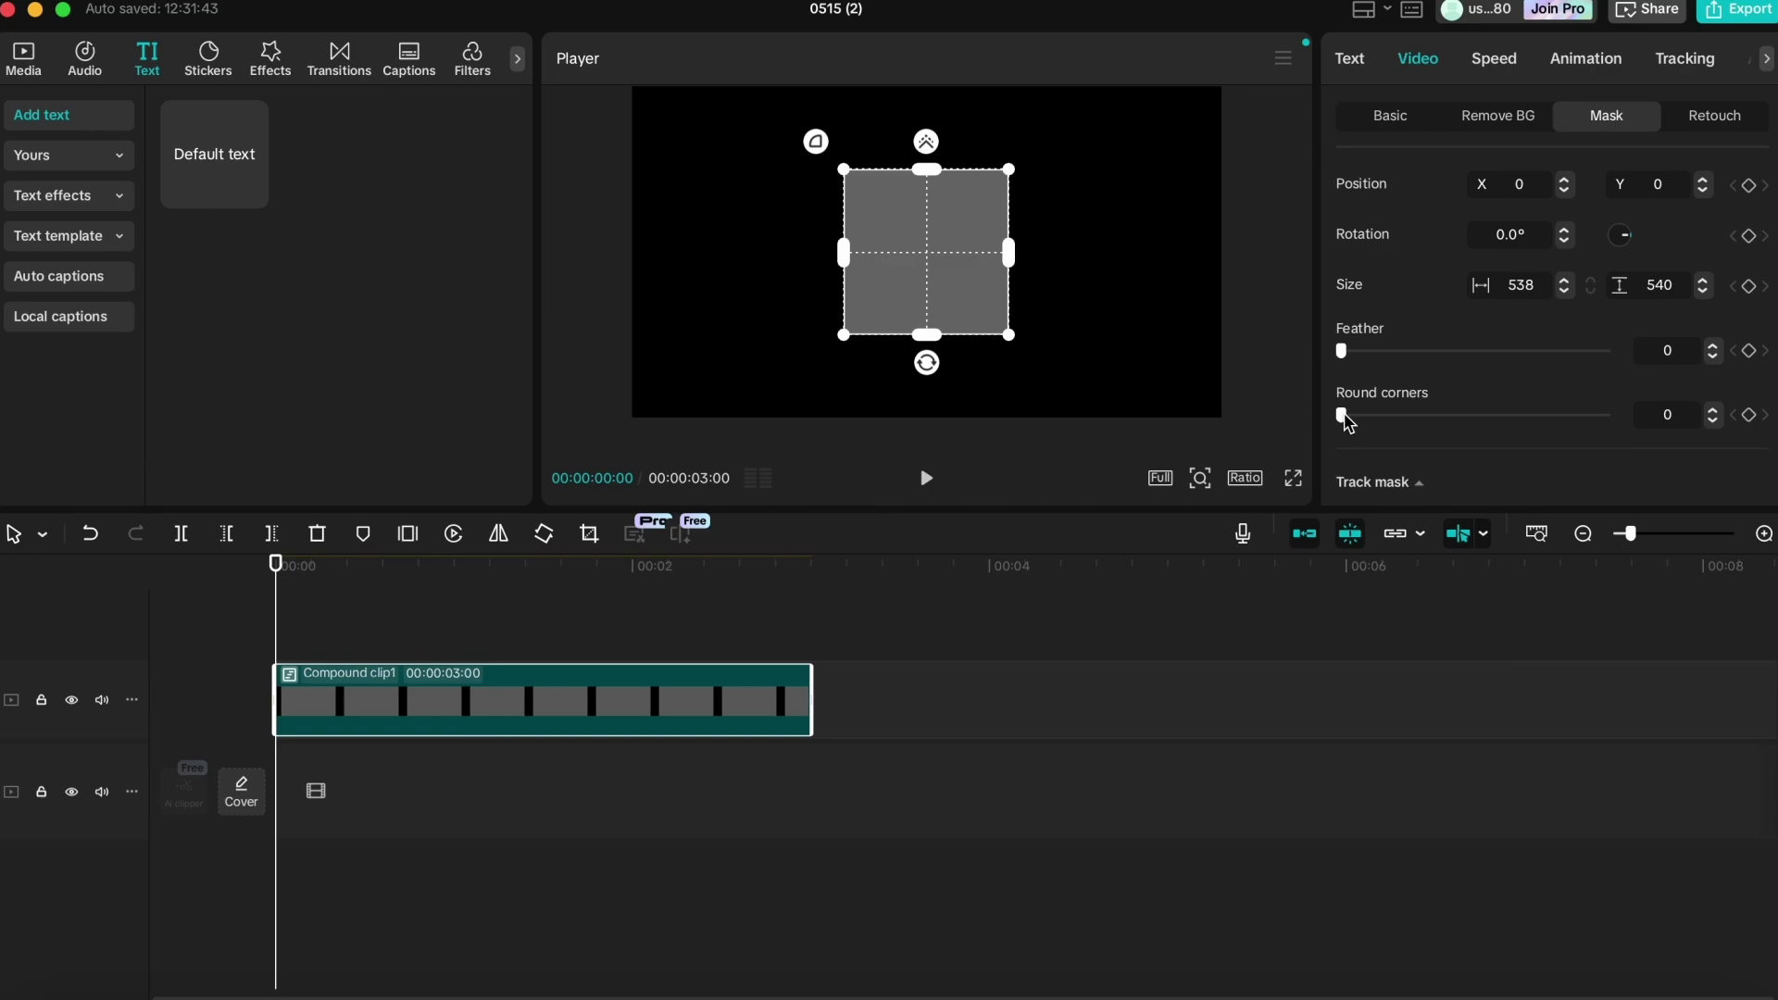
{"action": "left_click_drag", "start_coordinate": [1347, 421], "coordinate": [1703, 413]}
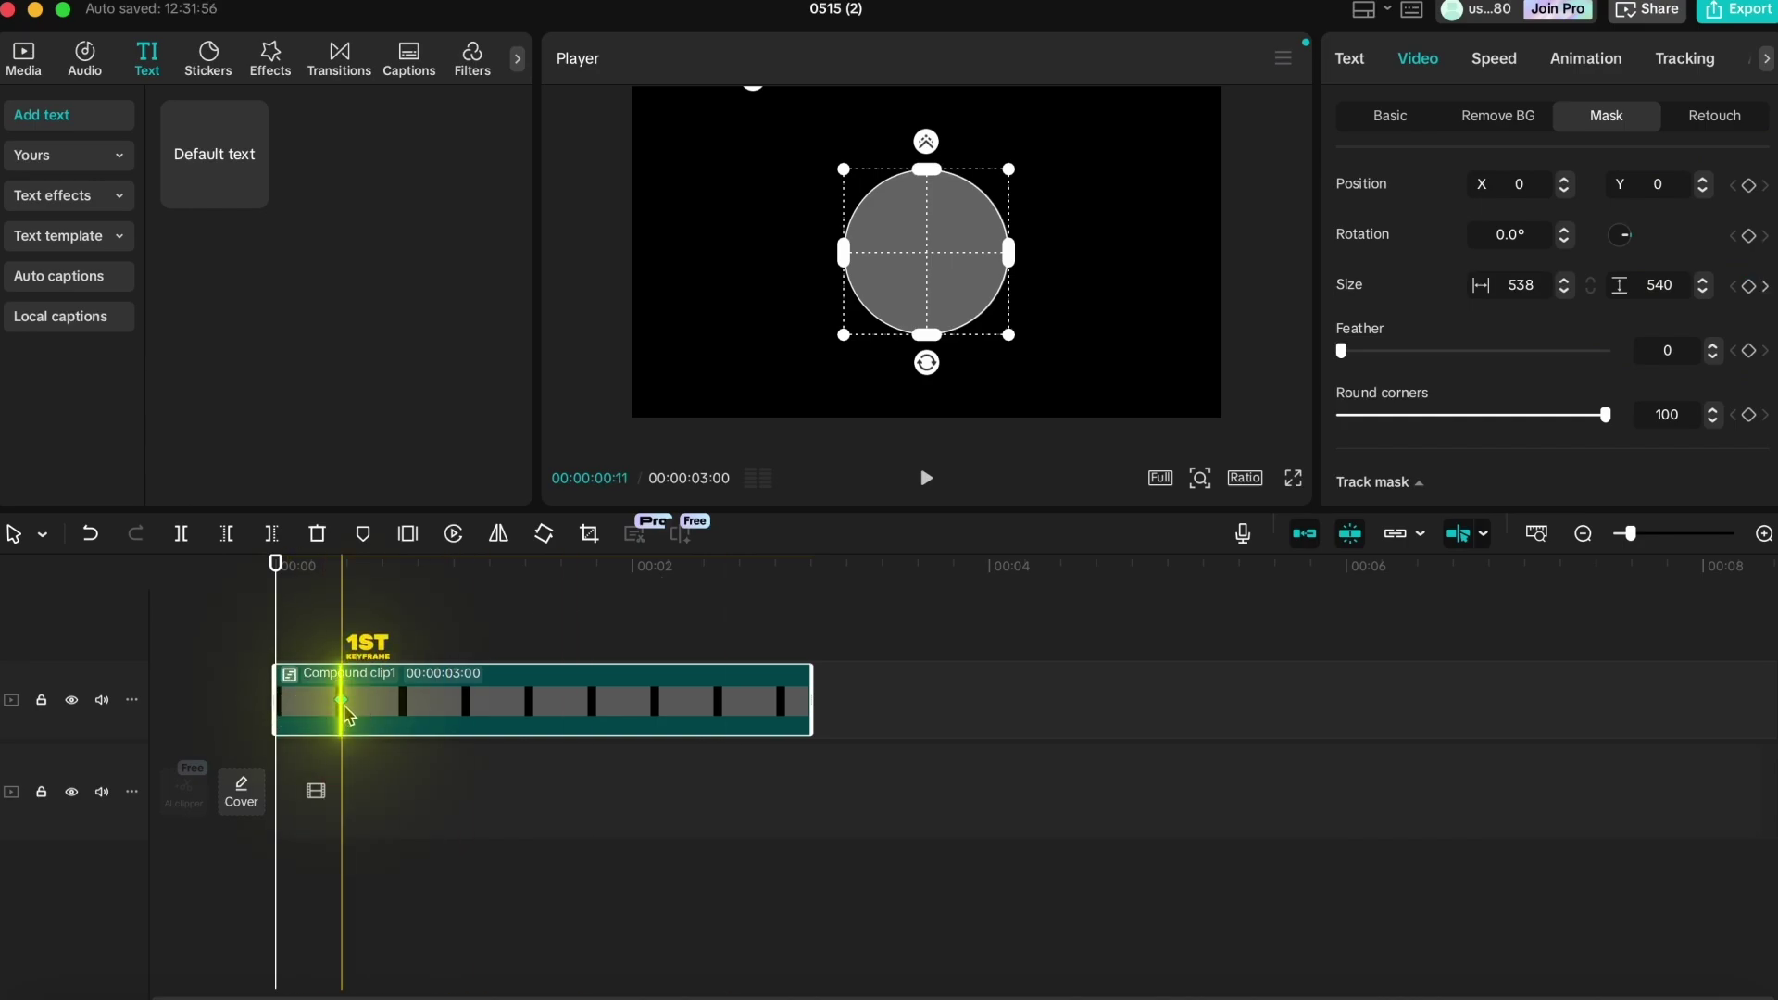
- Keyframe the mask from a tiny dot to a circle, then replay from the start
{"action": "left_click_drag", "start_coordinate": [1012, 339], "coordinate": [927, 273]}
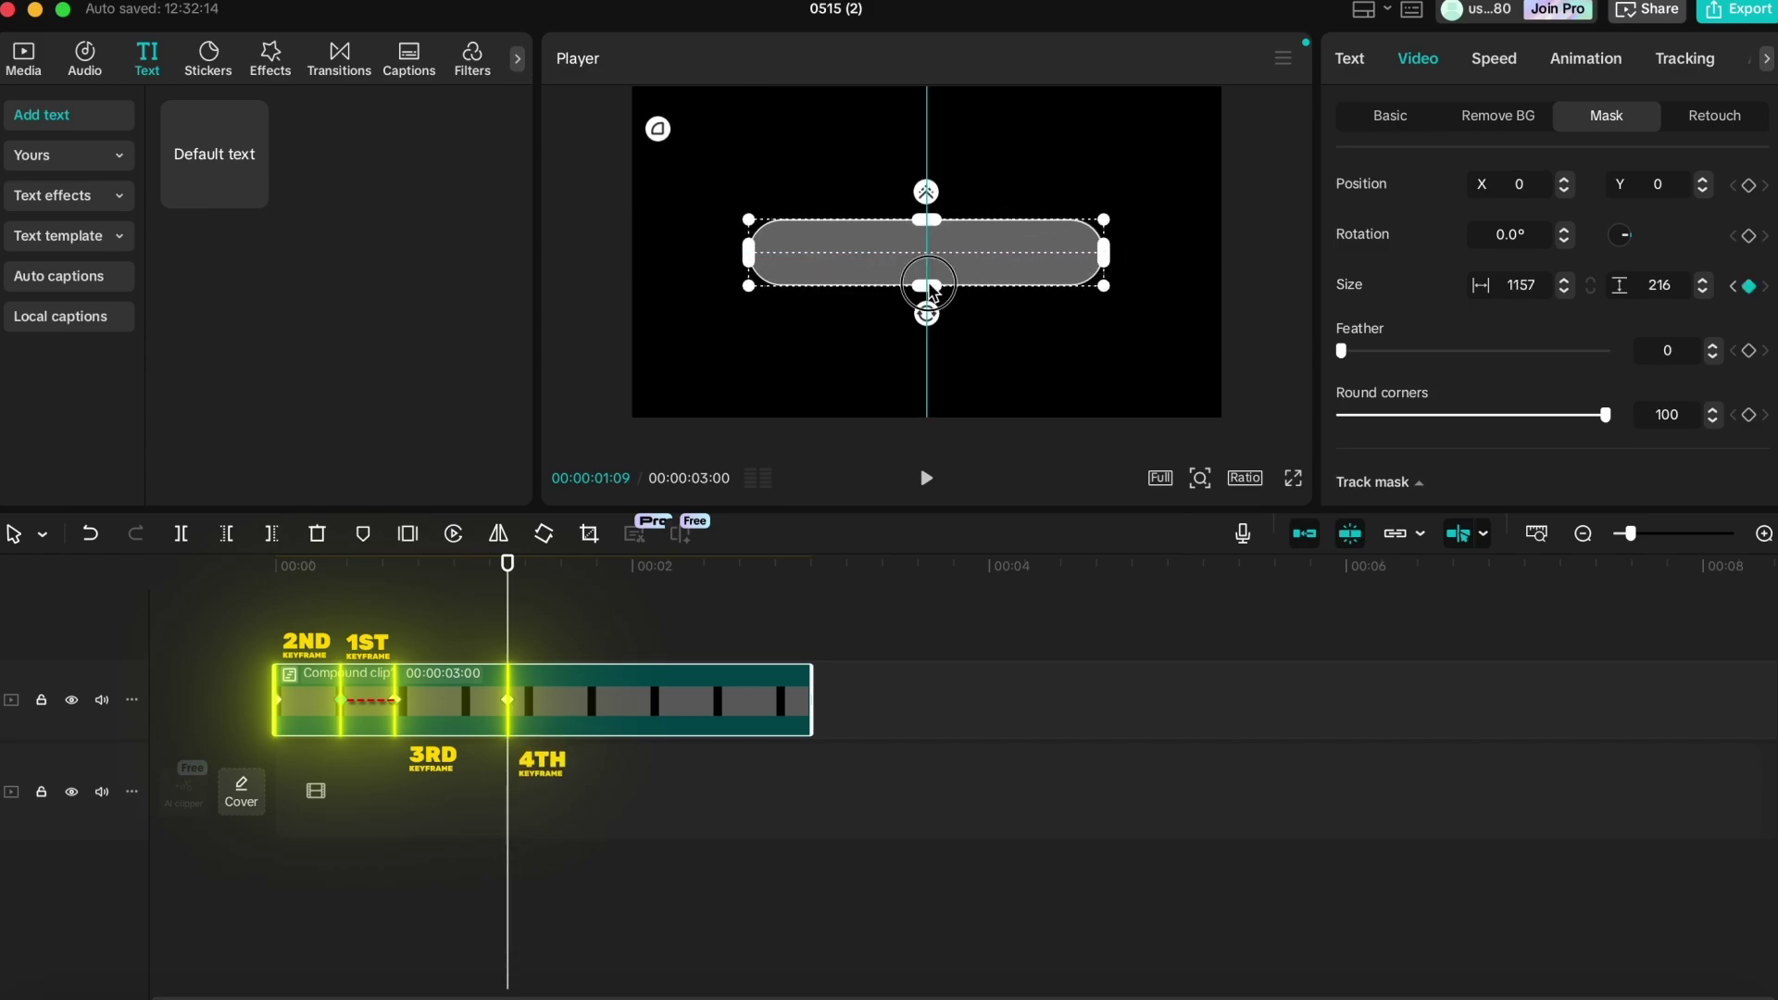
{"action": "left_click_drag", "start_coordinate": [488, 570], "coordinate": [145, 626]}
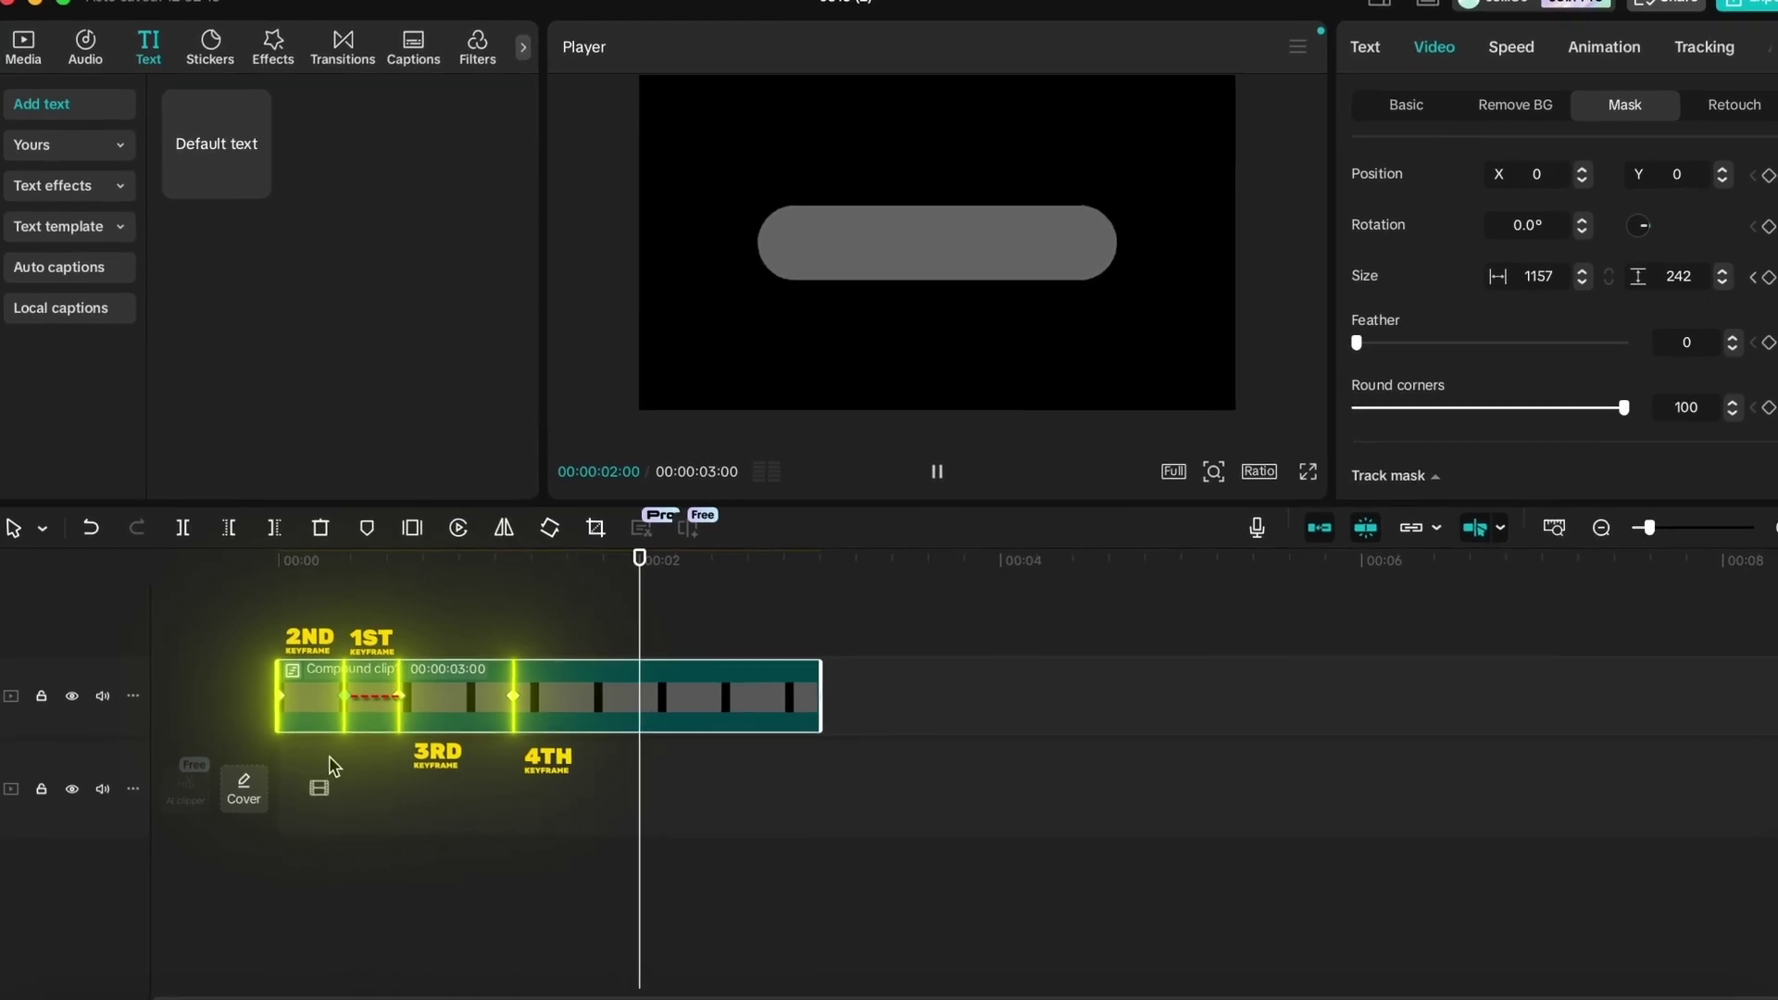
{"action": "key", "text": "space"}
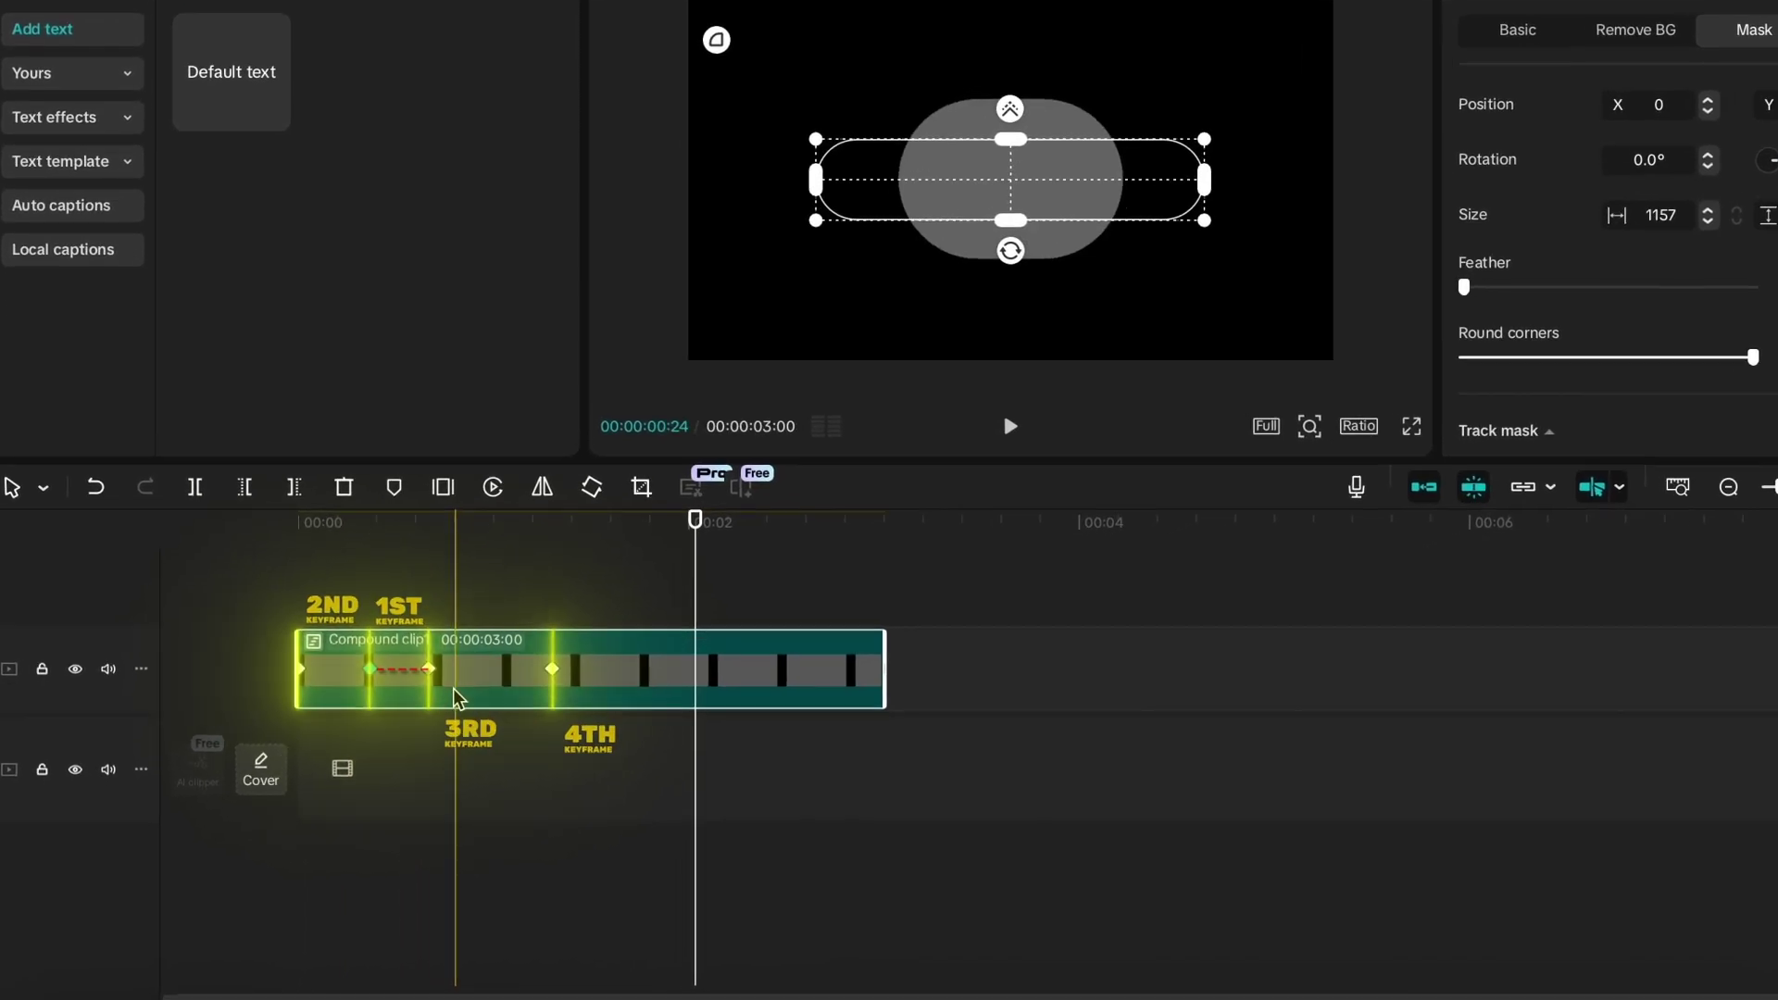
- Apply Rebound Out easing to the mask's Sizex keyframes
{"action": "right_click", "coordinate": [454, 699]}
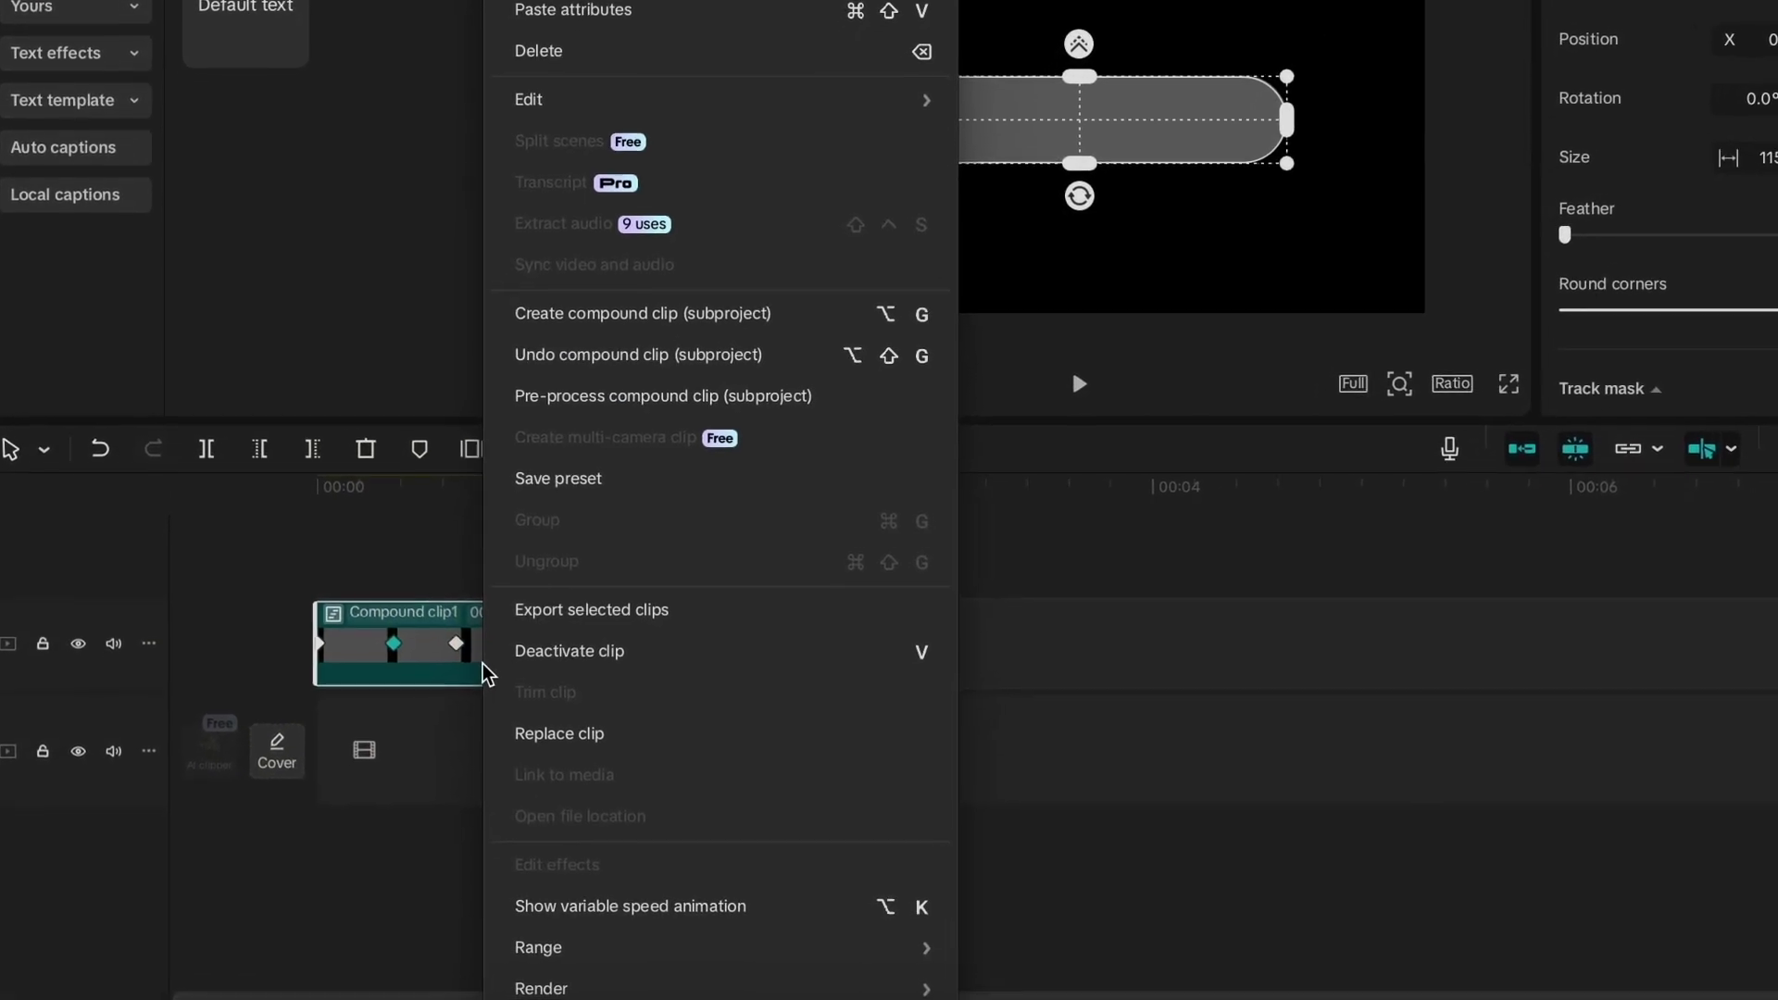
{"action": "left_click", "coordinate": [574, 903]}
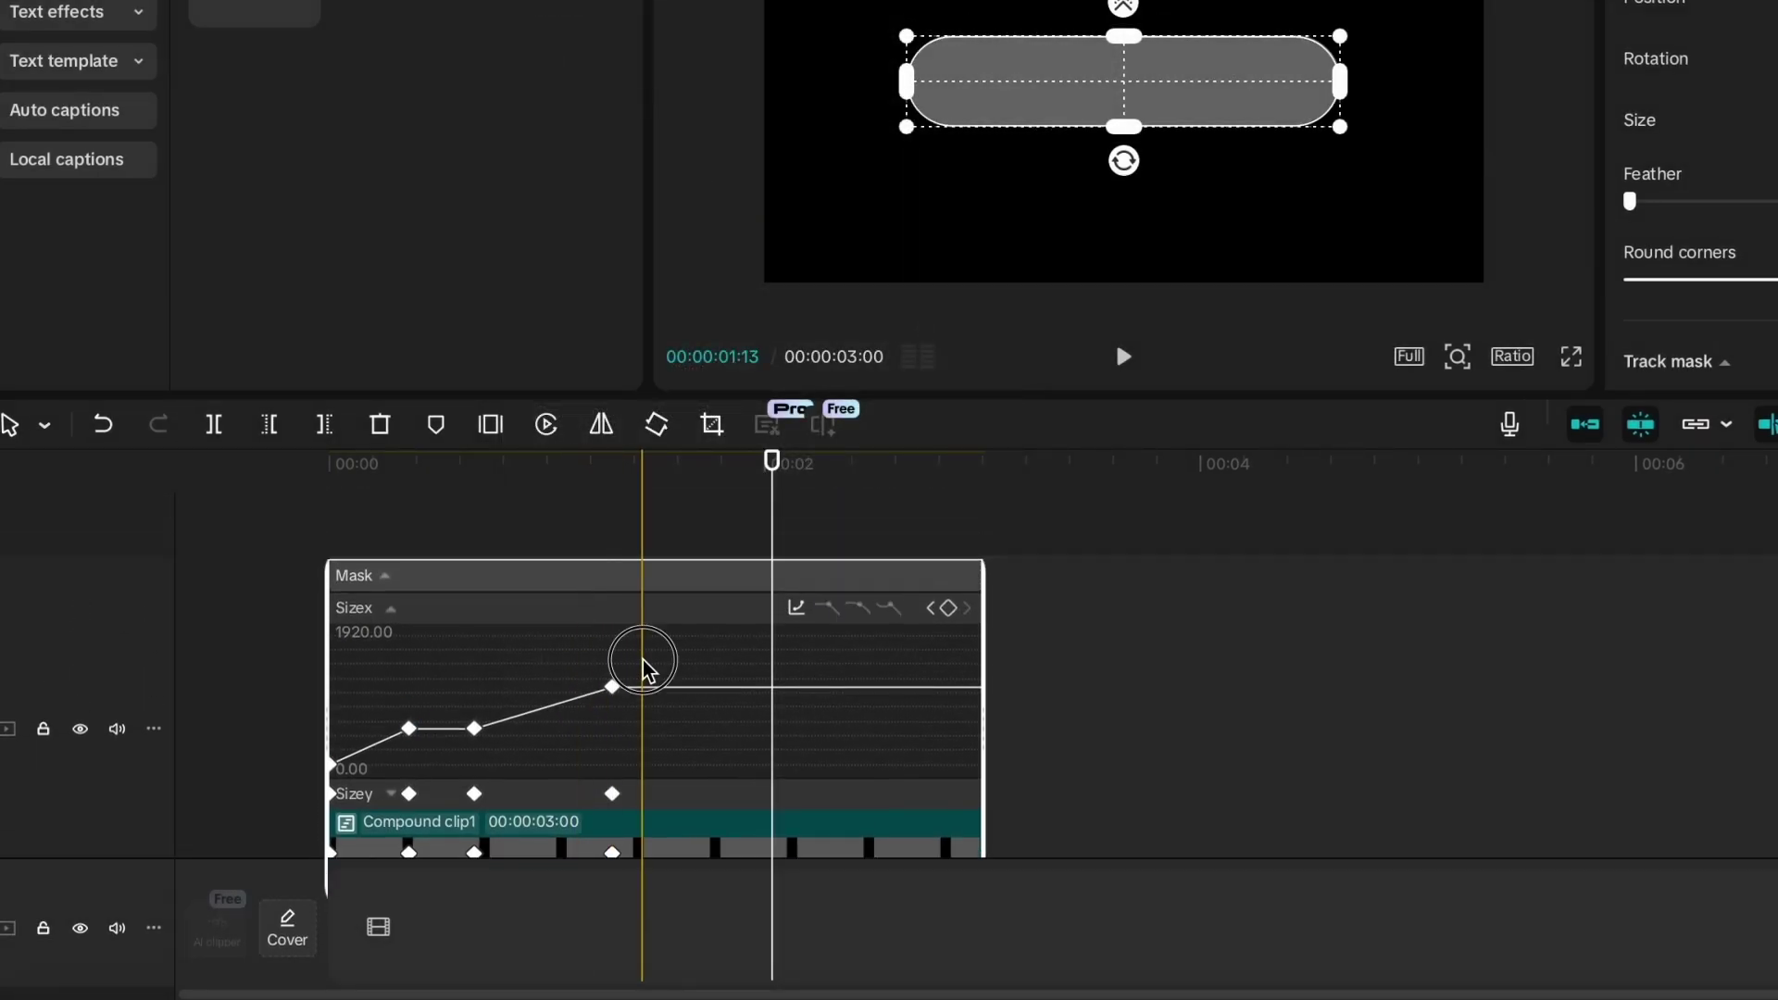
{"action": "left_click_drag", "start_coordinate": [639, 663], "coordinate": [308, 803]}
{"action": "left_click", "coordinate": [796, 608]}
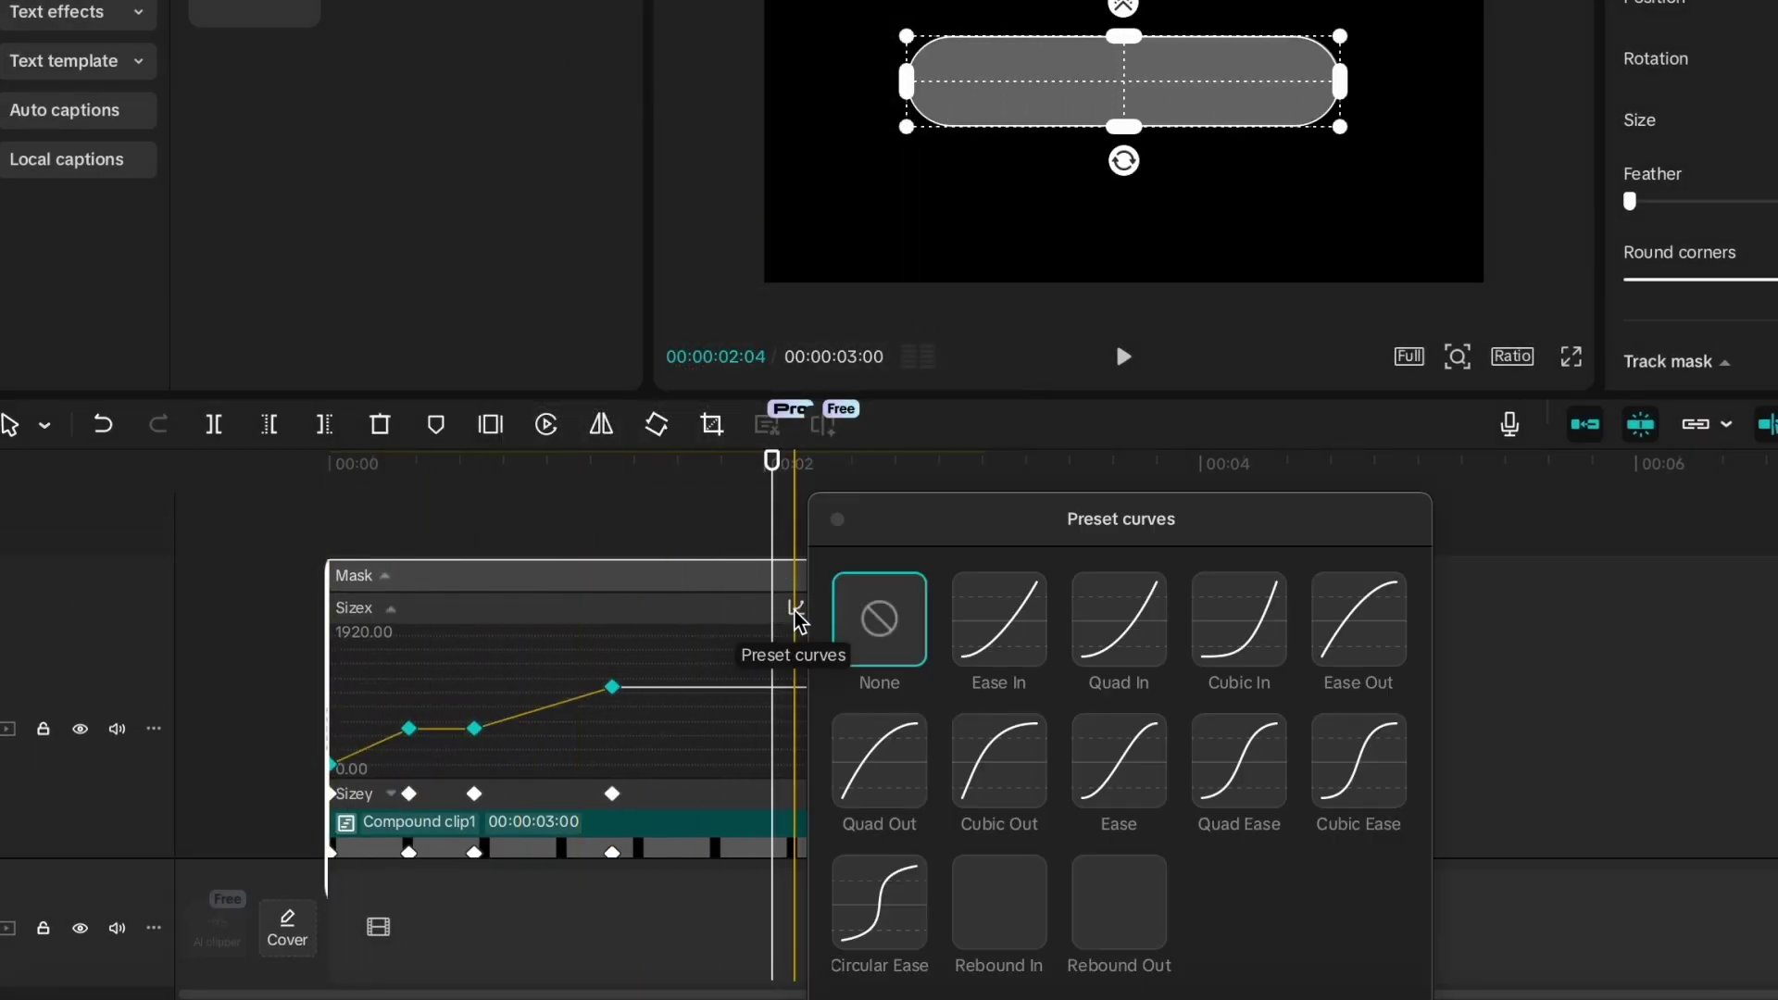
{"action": "left_click", "coordinate": [1158, 915]}
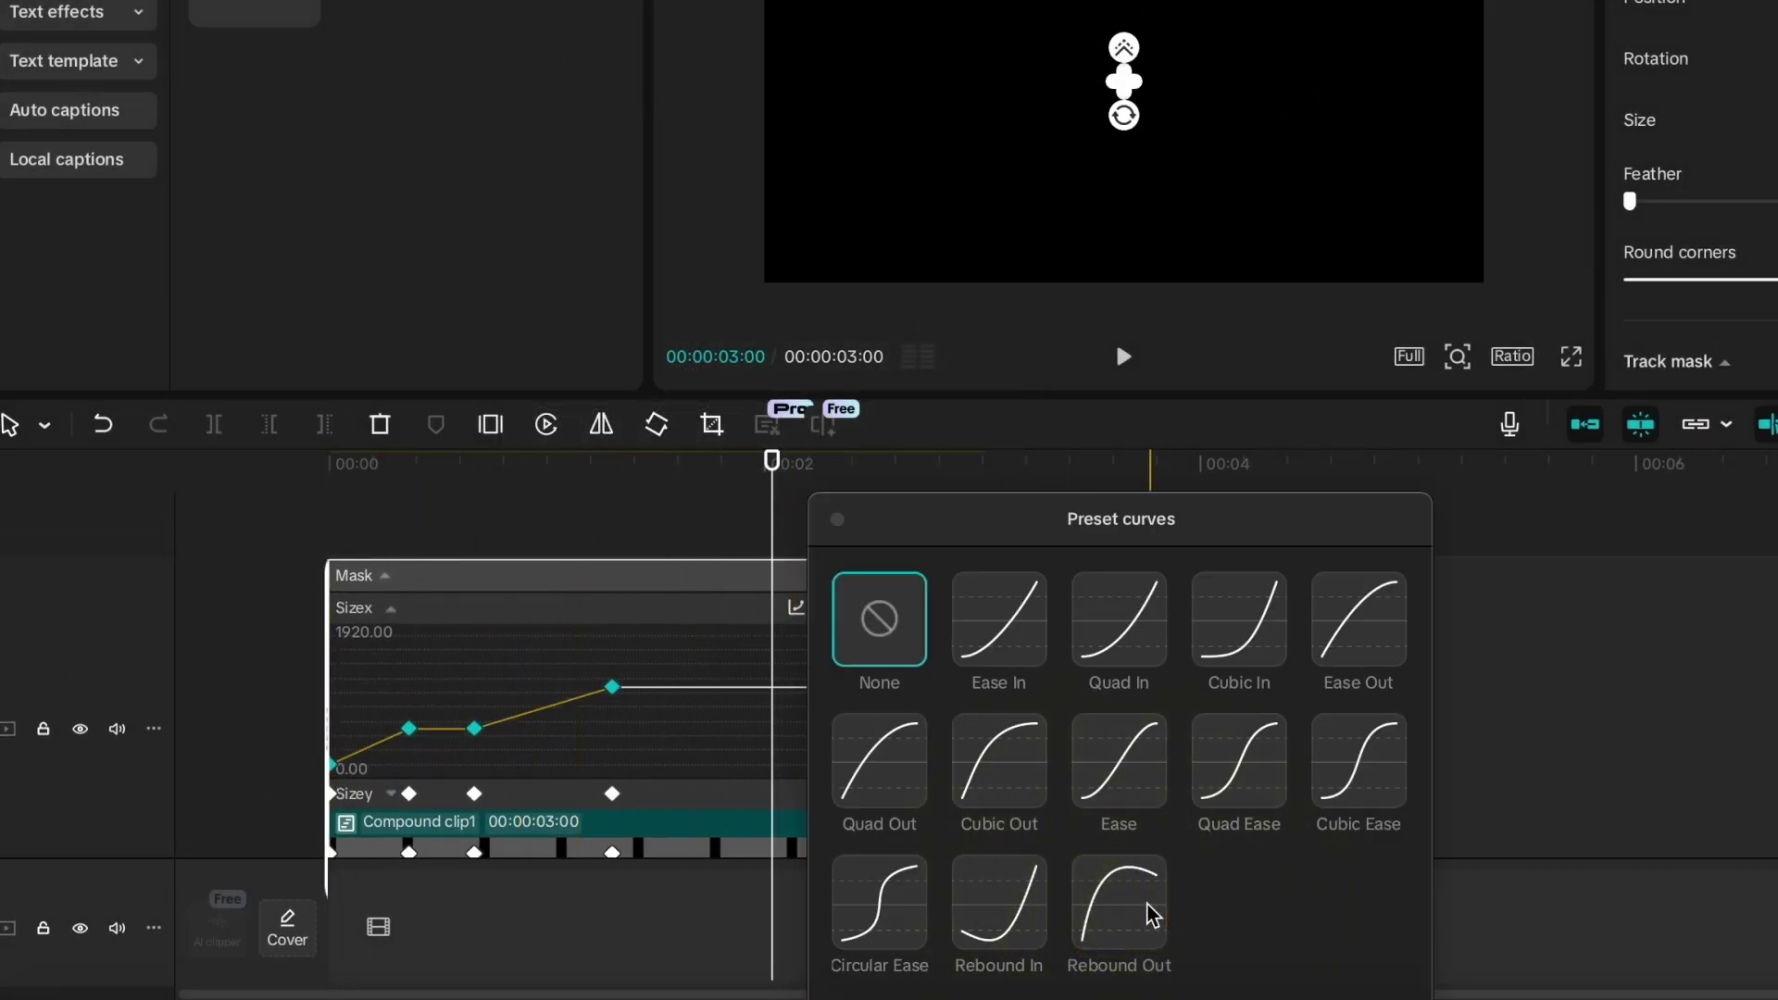
{"action": "left_click", "coordinate": [837, 519]}
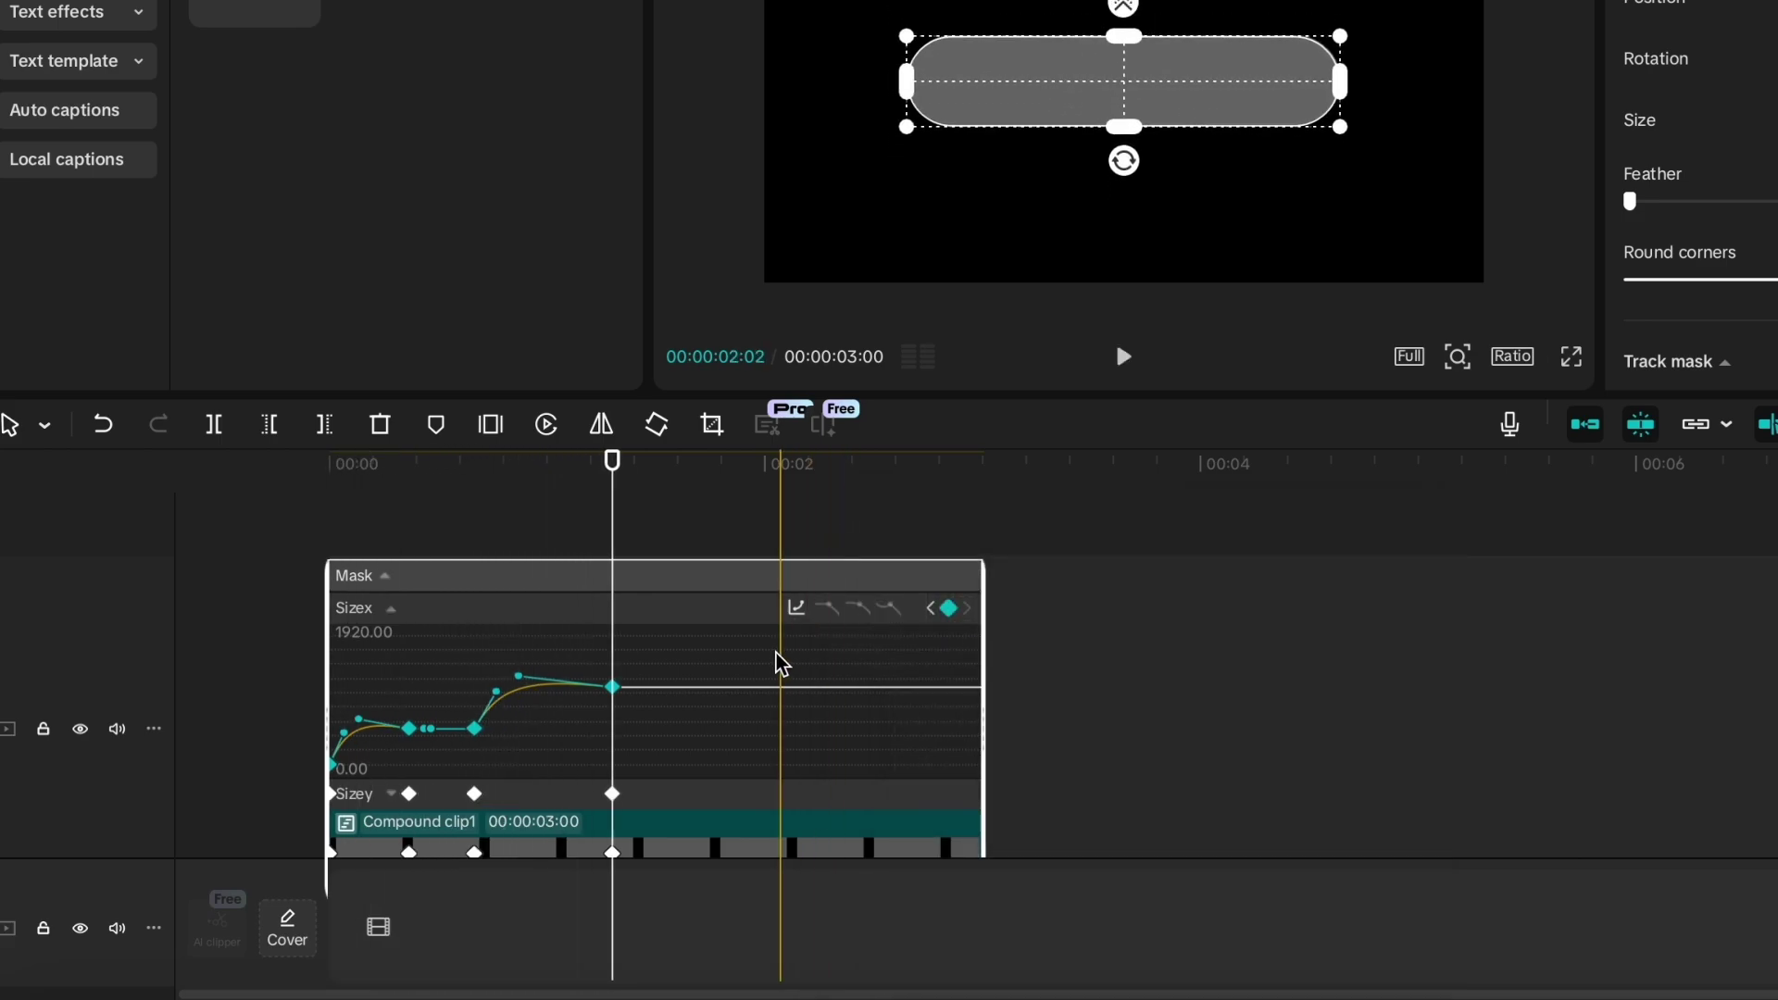
- Apply Rebound Out easing to the Sizey keyframes and preview the bounce
{"action": "left_click", "coordinate": [738, 718]}
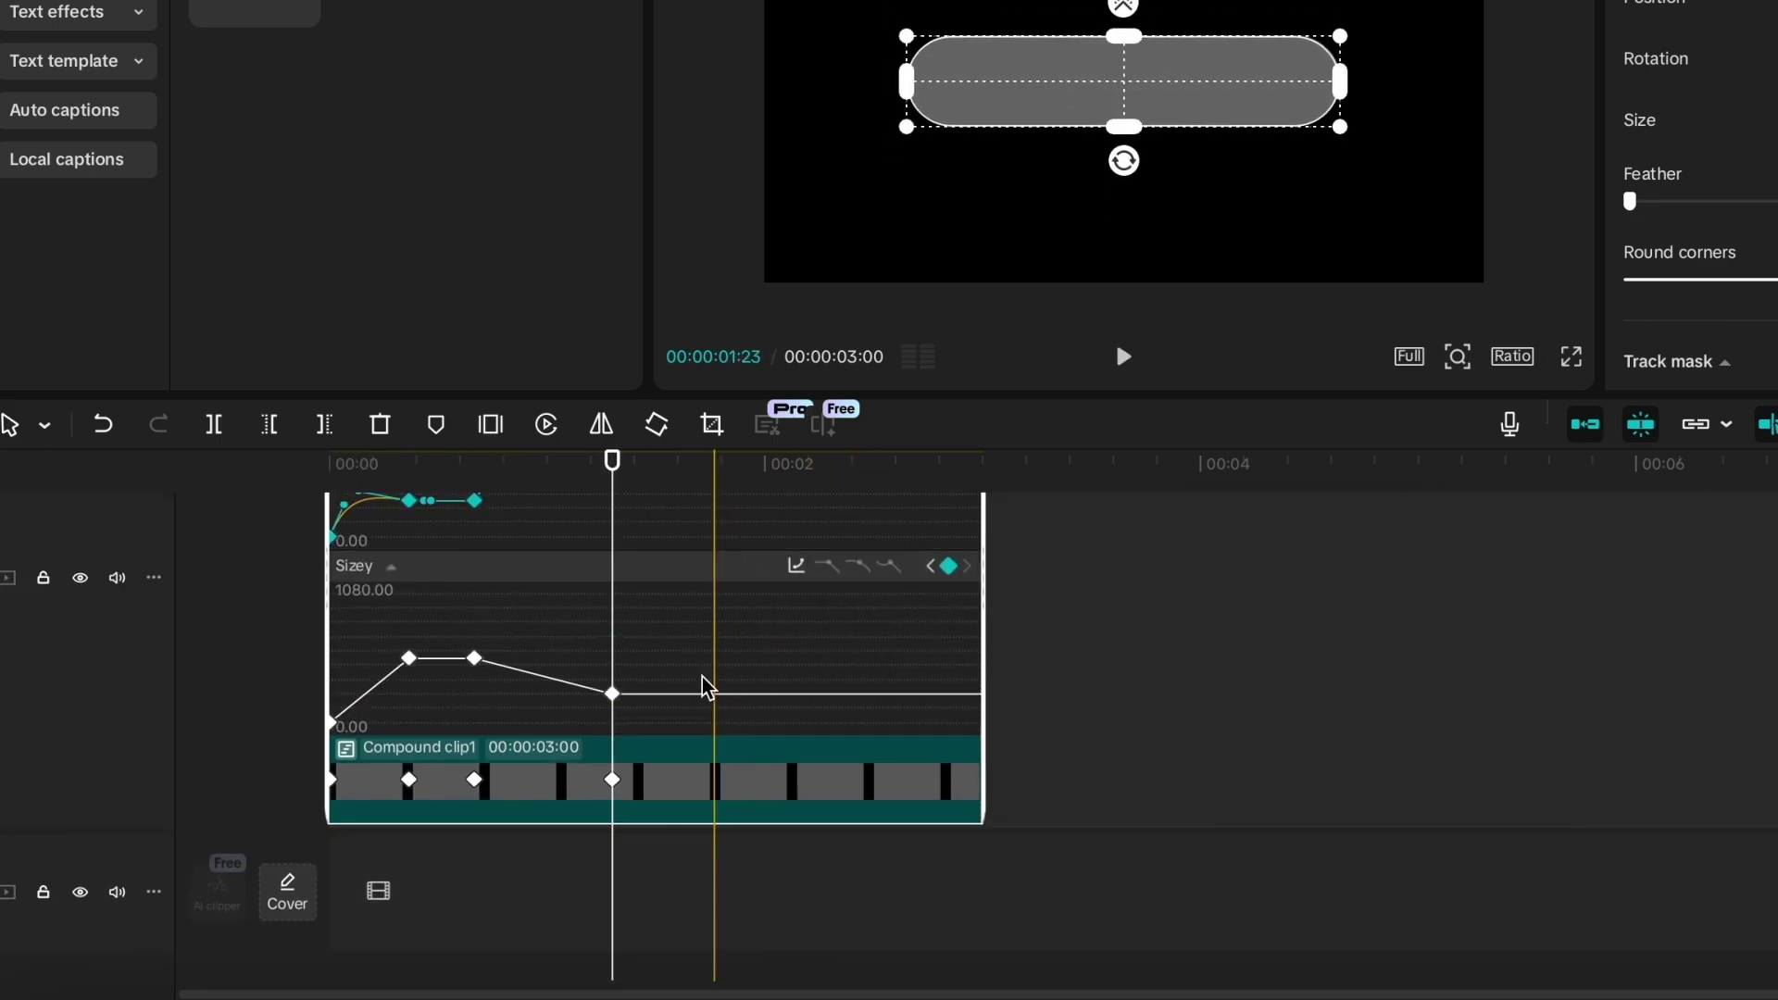
{"action": "left_click_drag", "start_coordinate": [663, 623], "coordinate": [297, 741]}
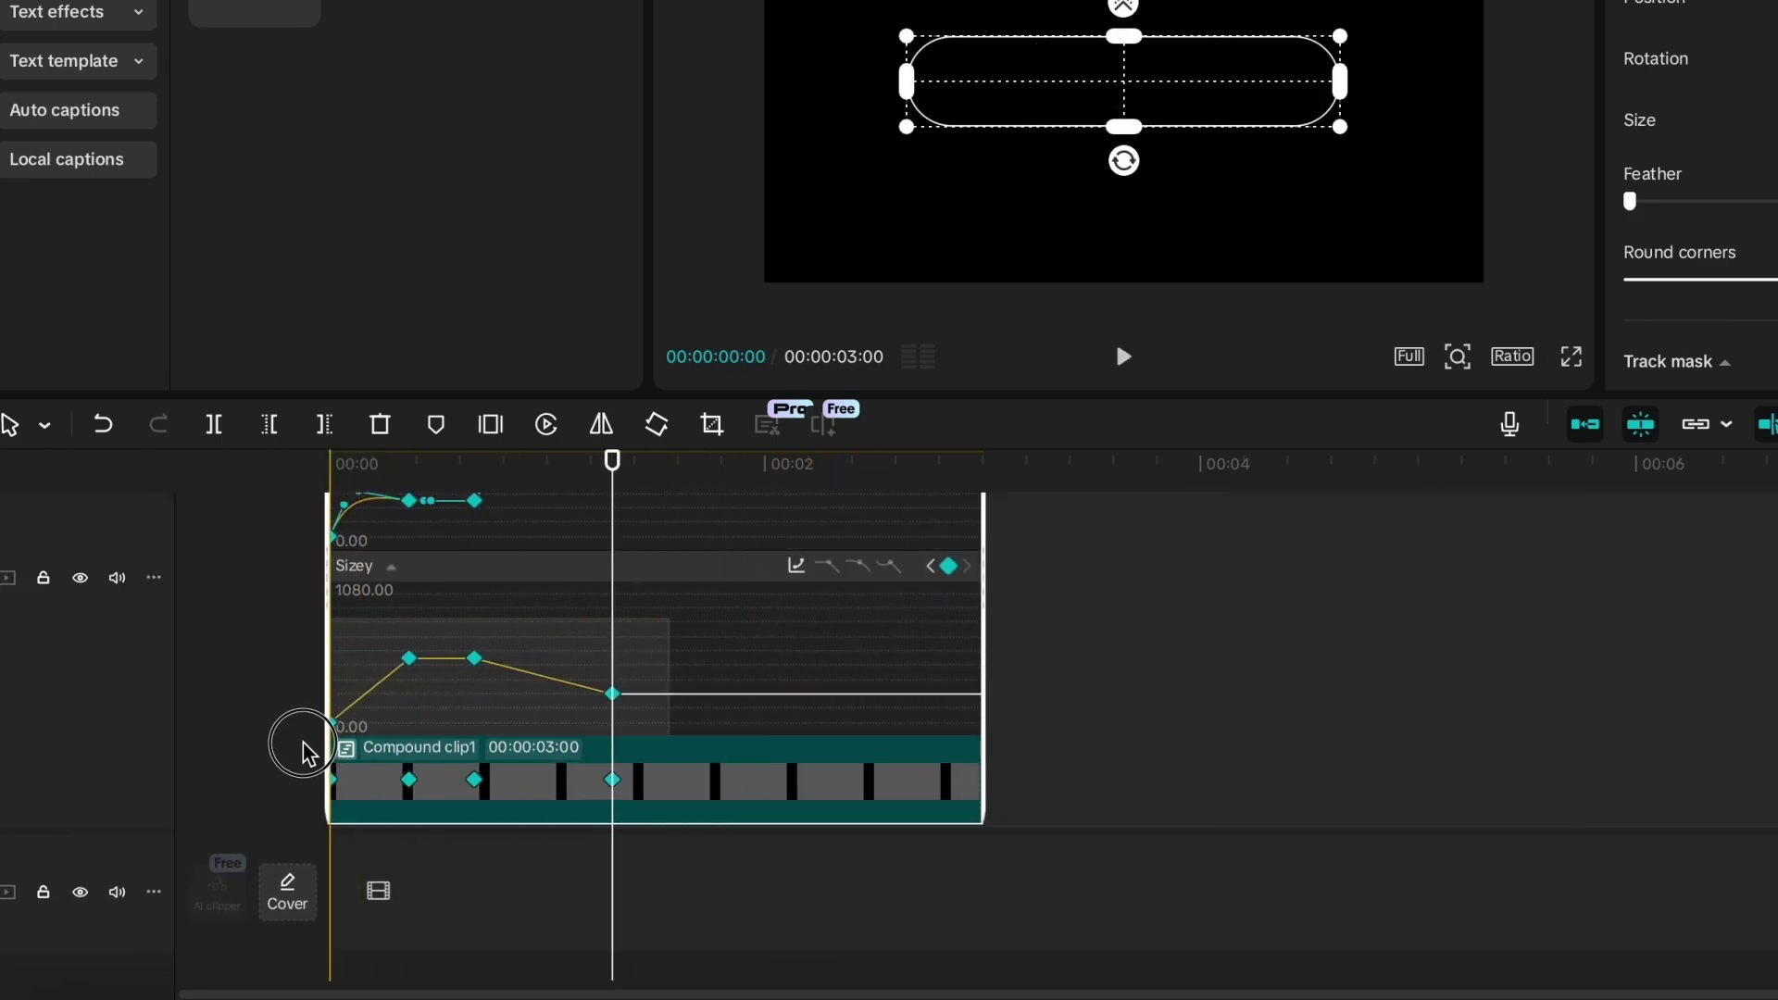
{"action": "left_click", "coordinate": [793, 567]}
{"action": "left_click", "coordinate": [1127, 921]}
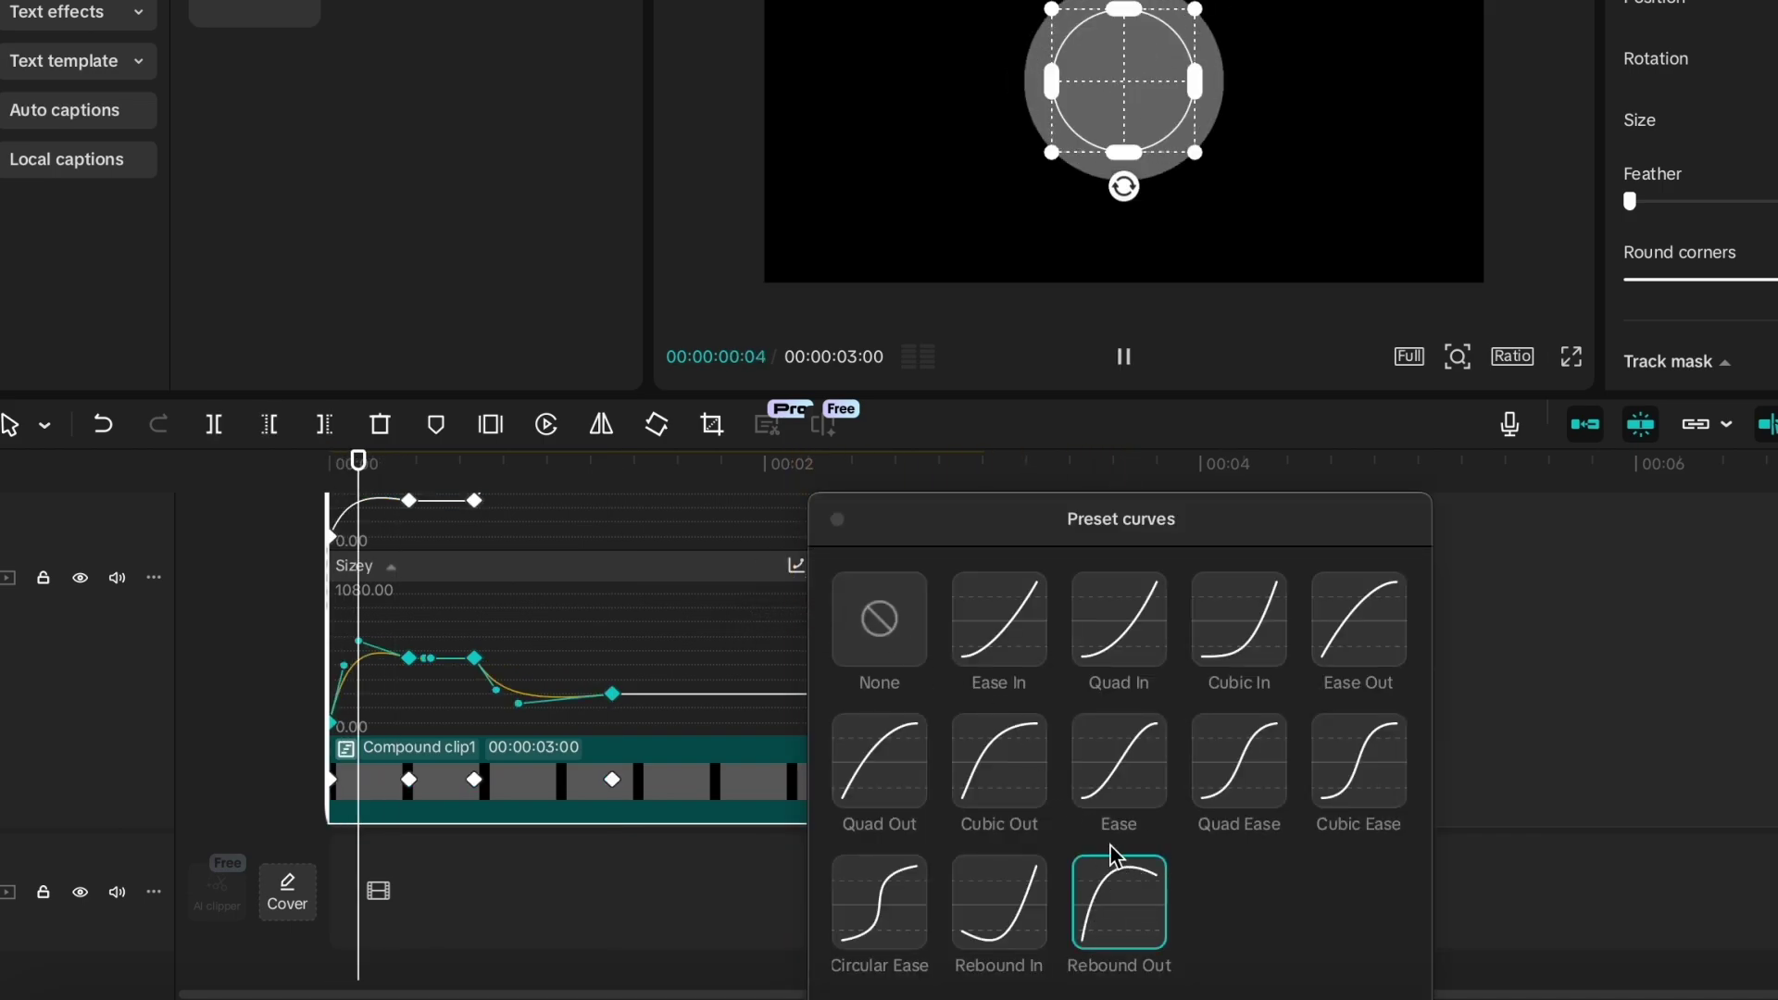
{"action": "left_click", "coordinate": [837, 518]}
{"action": "left_click_drag", "start_coordinate": [618, 475], "coordinate": [214, 624]}
{"action": "key", "text": "space"}
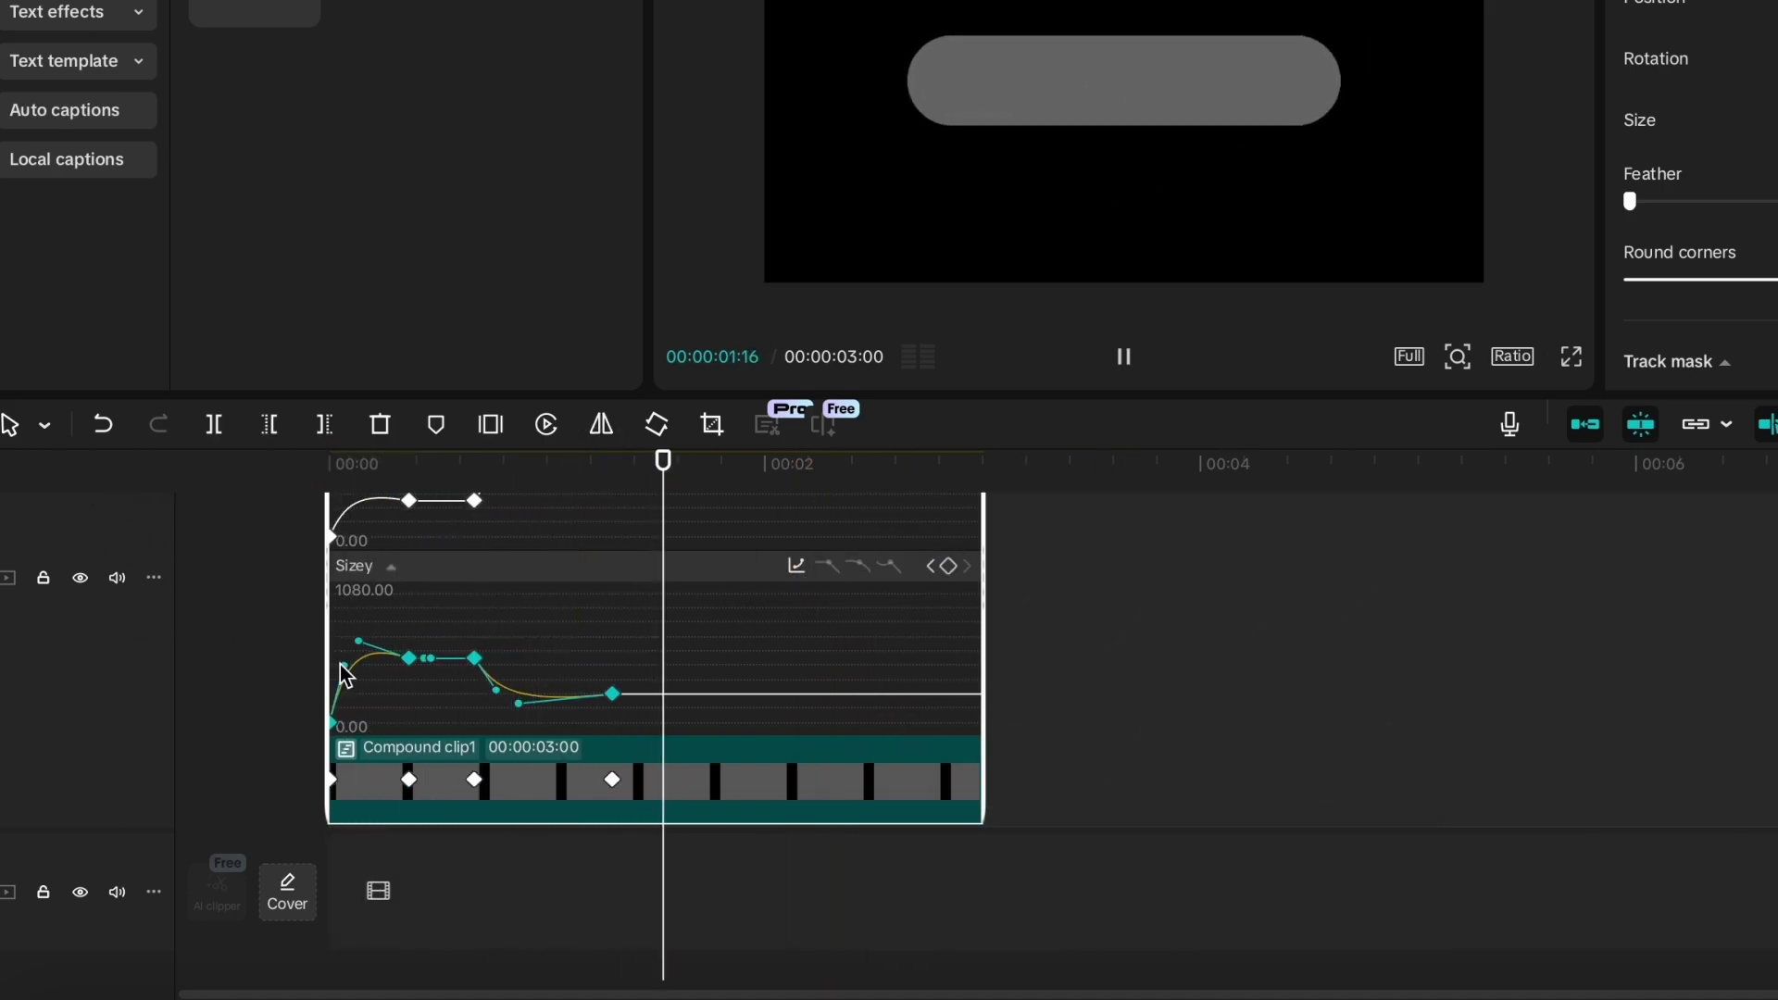
{"action": "right_click", "coordinate": [517, 776]}
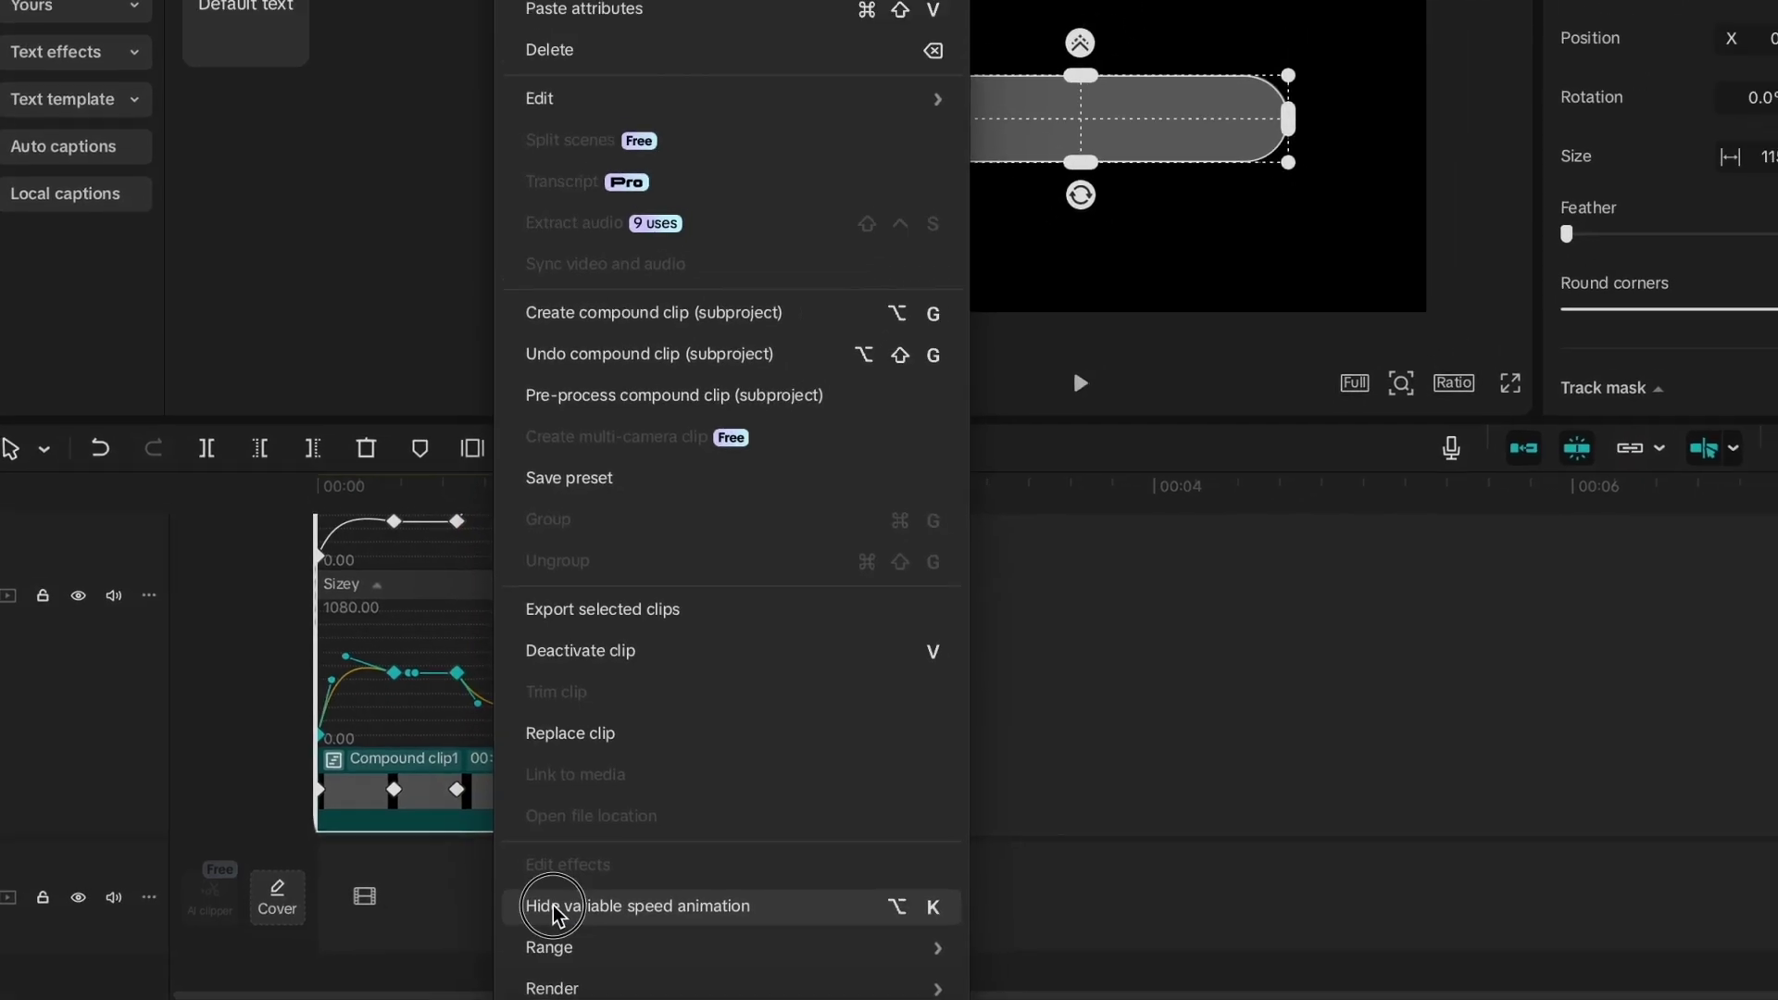
- Add a second Default text clip above the compound clip, starting just under one second
{"action": "left_click", "coordinate": [551, 903]}
{"action": "left_click_drag", "start_coordinate": [611, 553], "coordinate": [428, 571]}
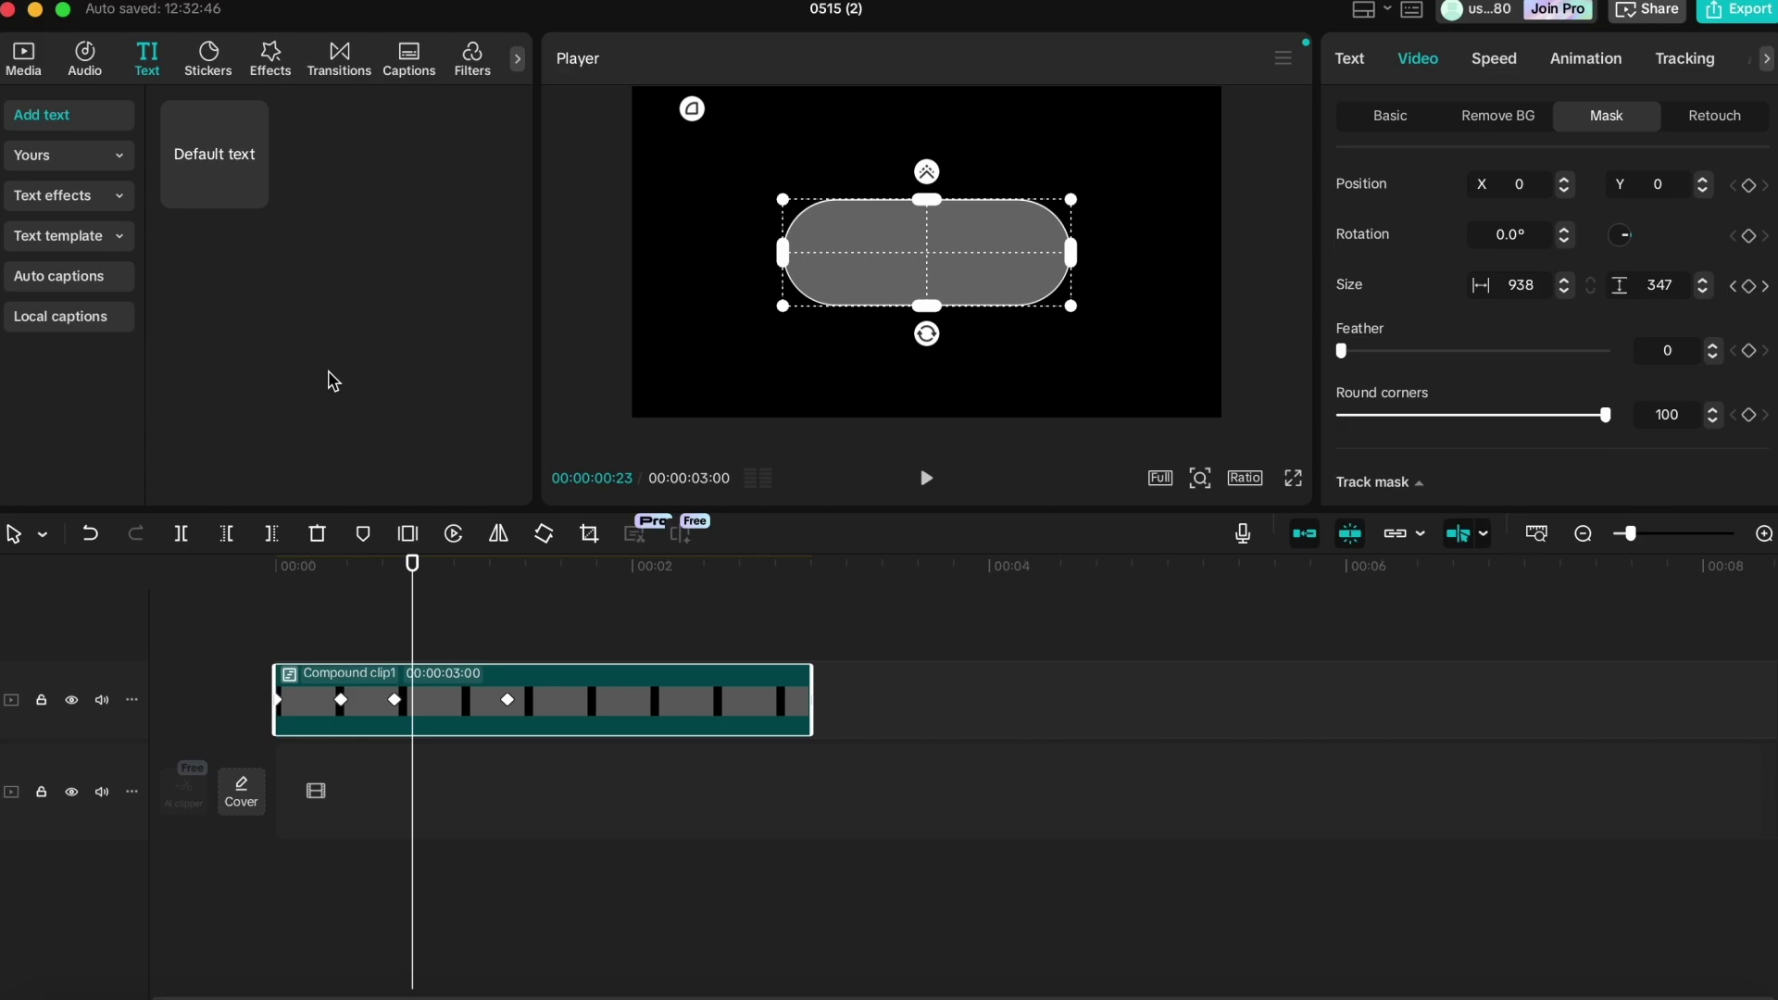
{"action": "left_click", "coordinate": [250, 183]}
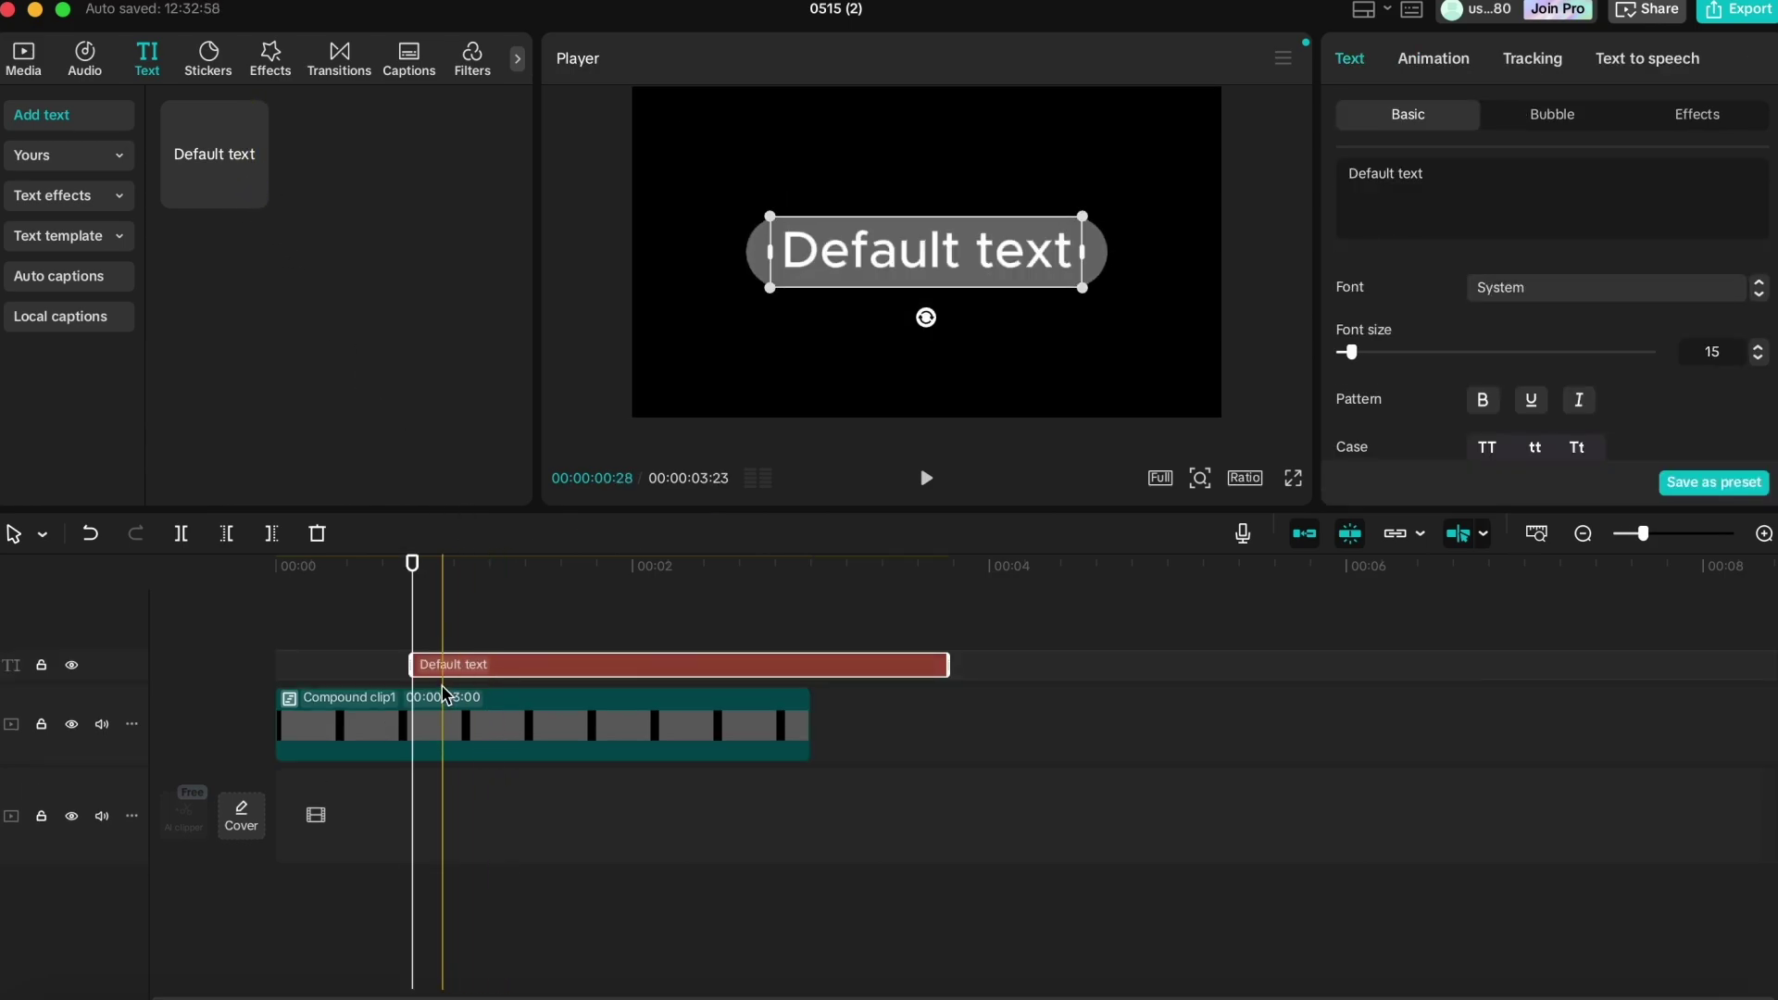
{"action": "left_click_drag", "start_coordinate": [460, 667], "coordinate": [478, 667]}
{"action": "left_click_drag", "start_coordinate": [413, 567], "coordinate": [435, 588]}
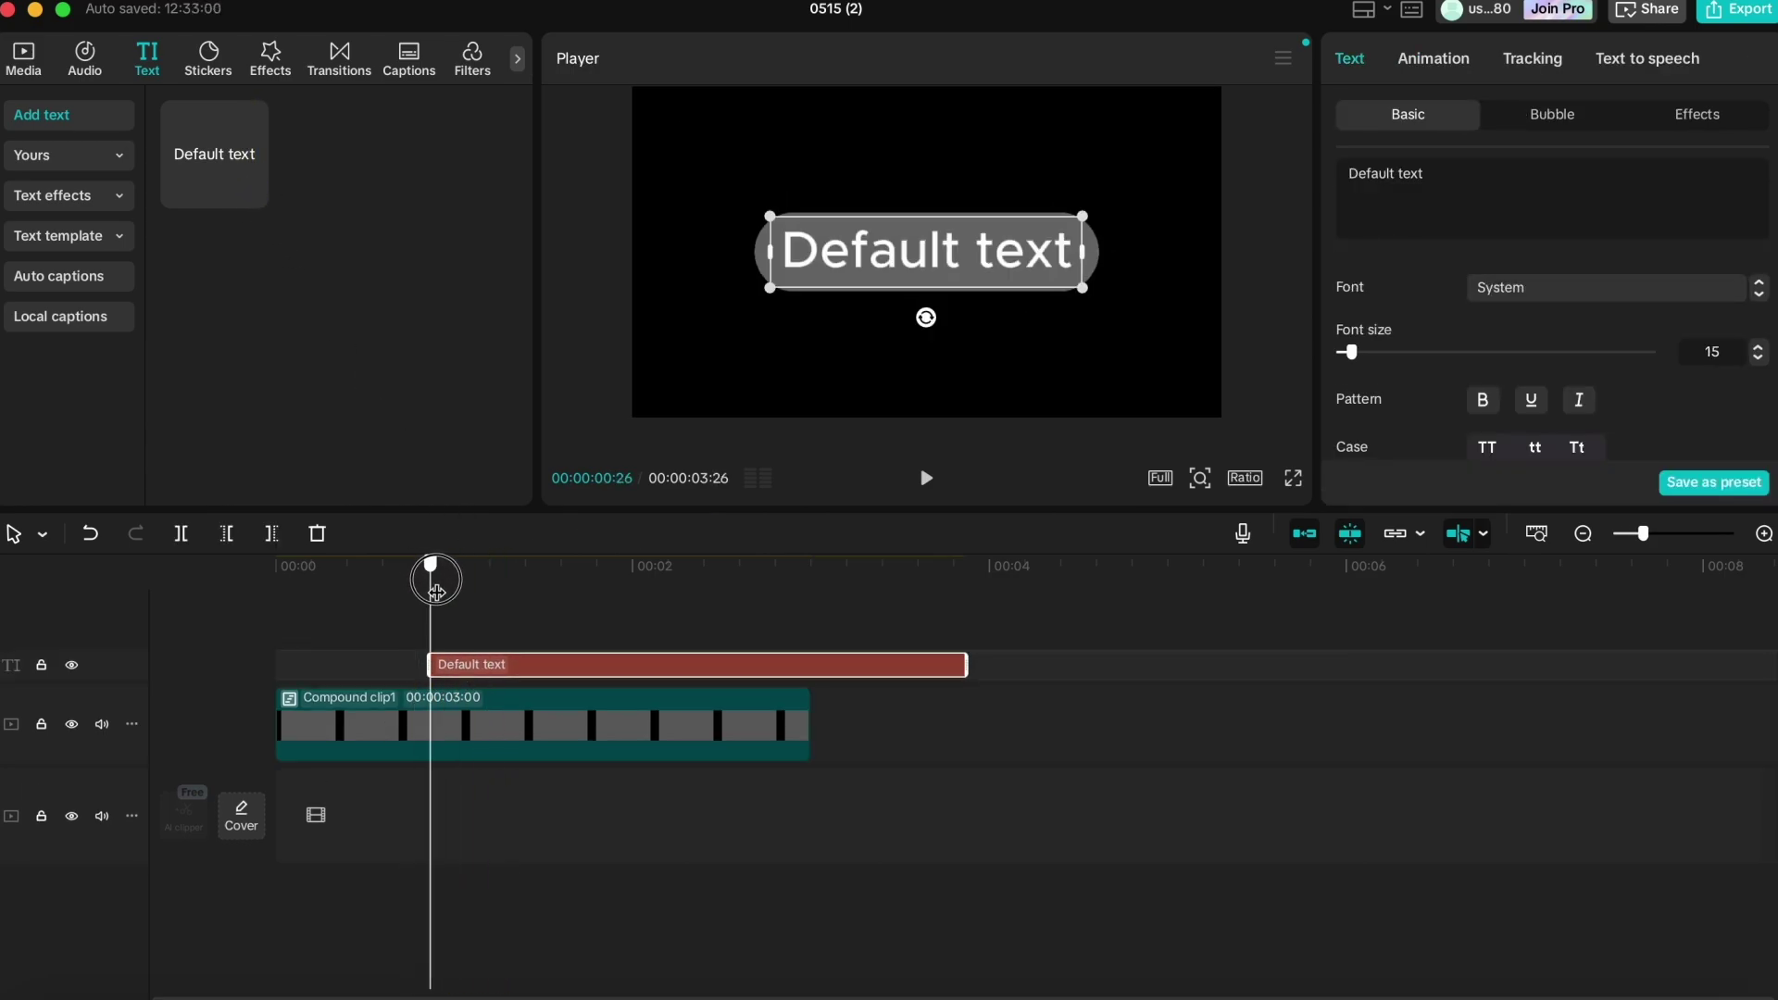
- Set the caption font to Noto Sans Tai
{"action": "left_click", "coordinate": [1516, 290]}
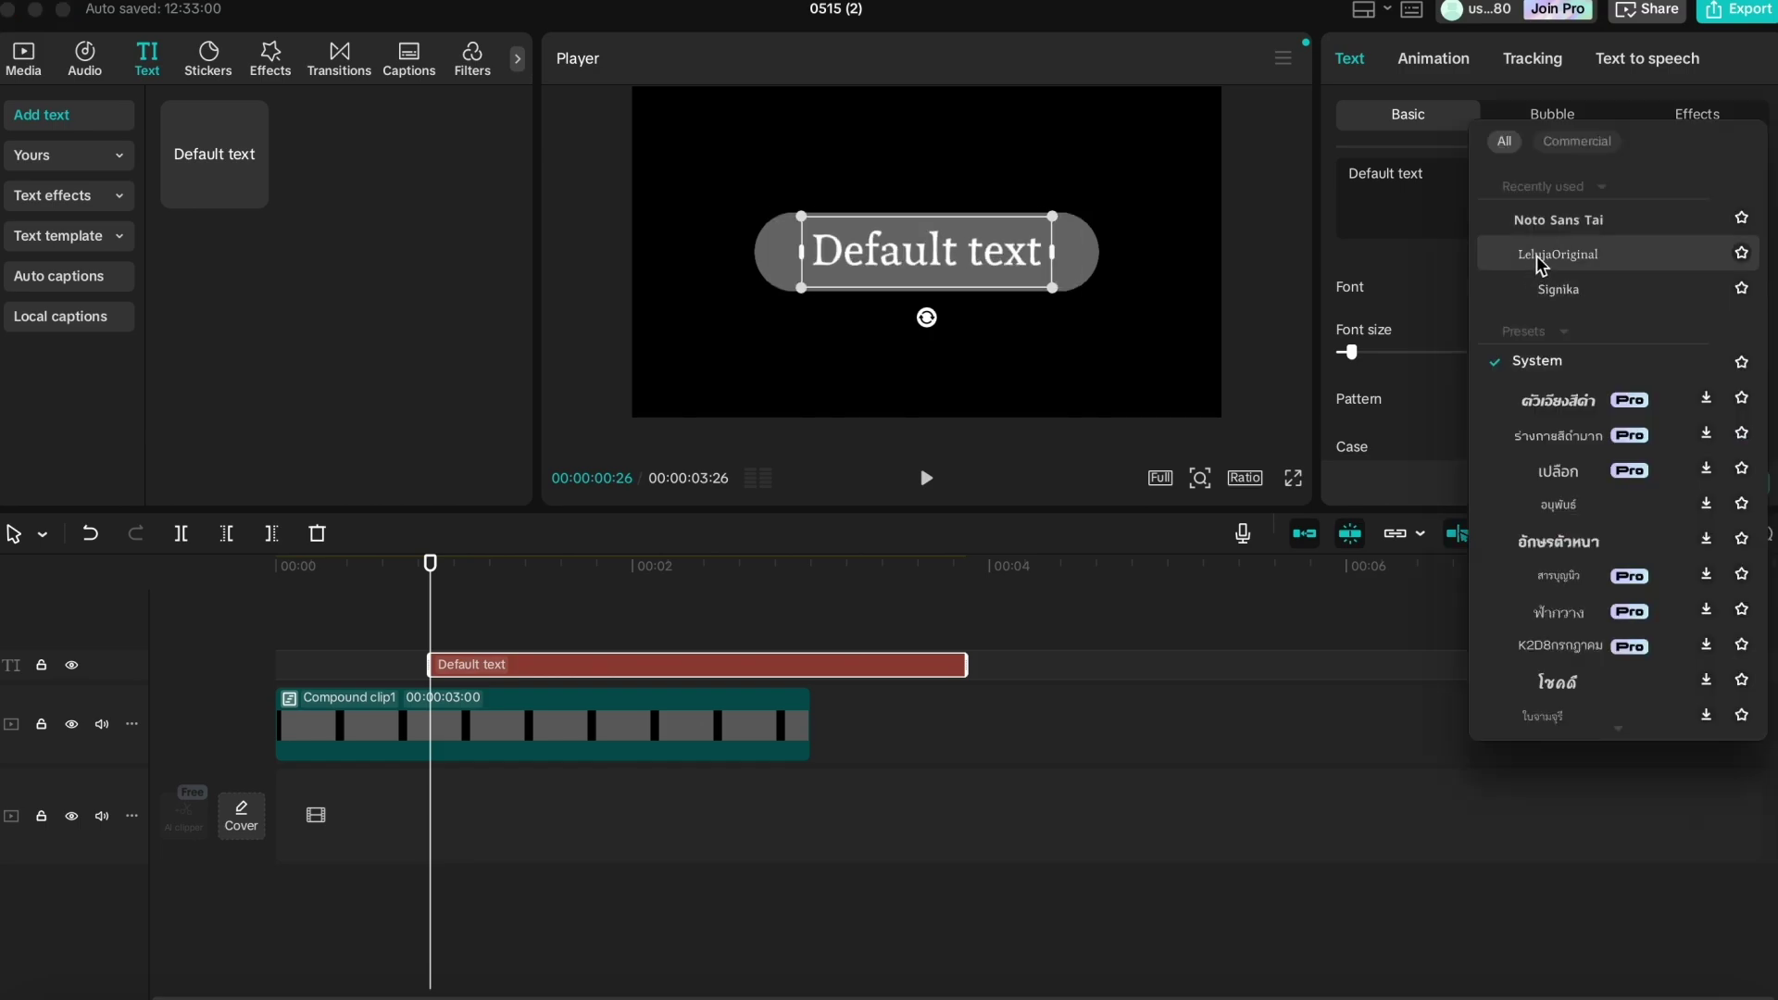
{"action": "left_click", "coordinate": [1543, 227]}
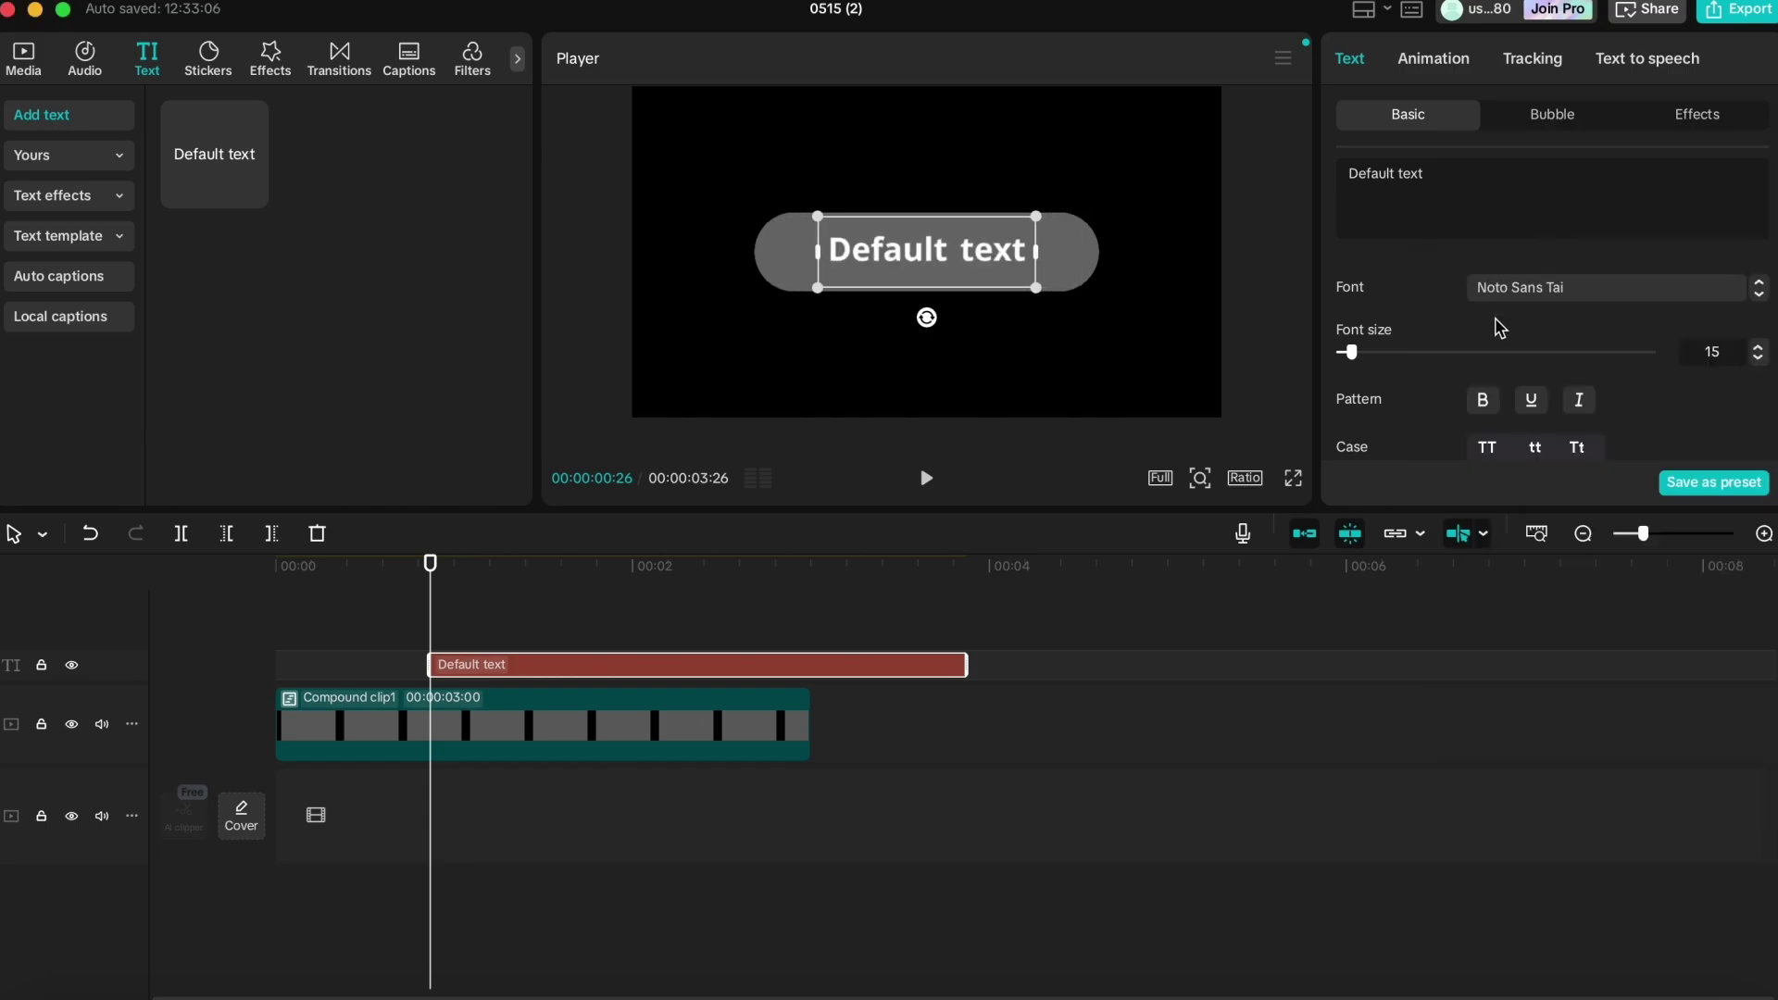
{"action": "scroll", "coordinate": [1500, 328], "scroll_direction": "down", "scroll_amount": 3}
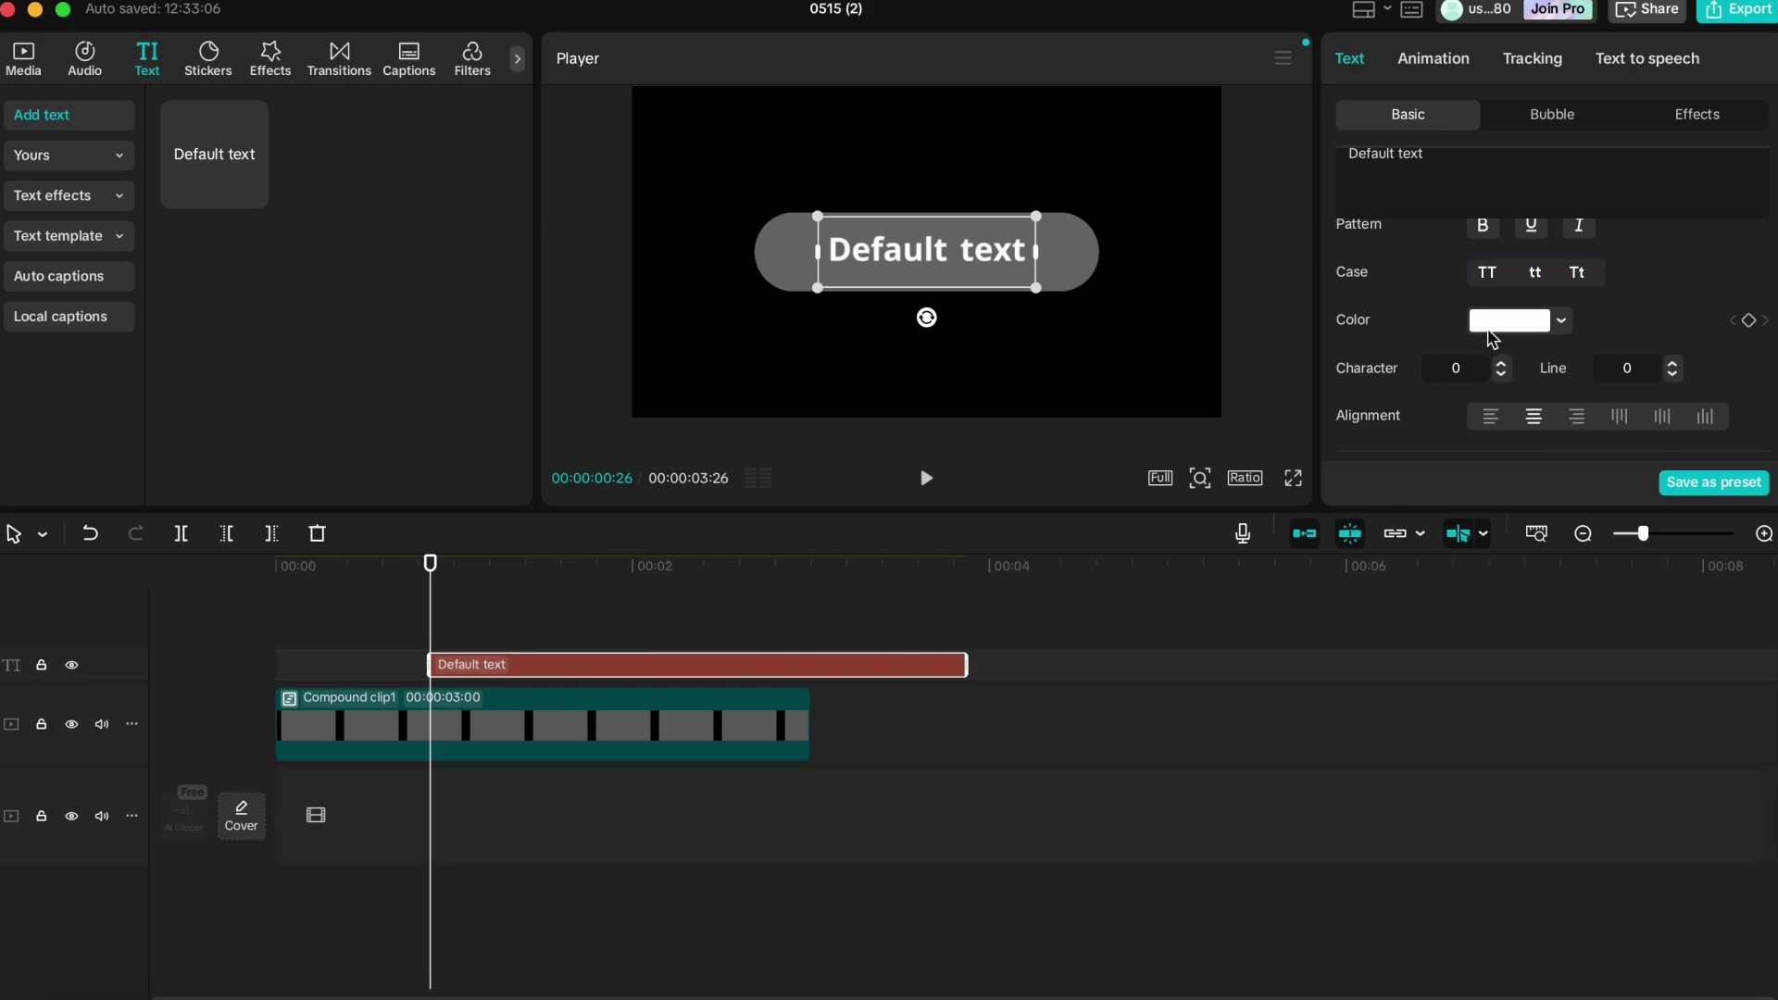
- Apply the Bounce Left in-animation and trim the text clip to end at 3:00
{"action": "left_click", "coordinate": [1433, 59]}
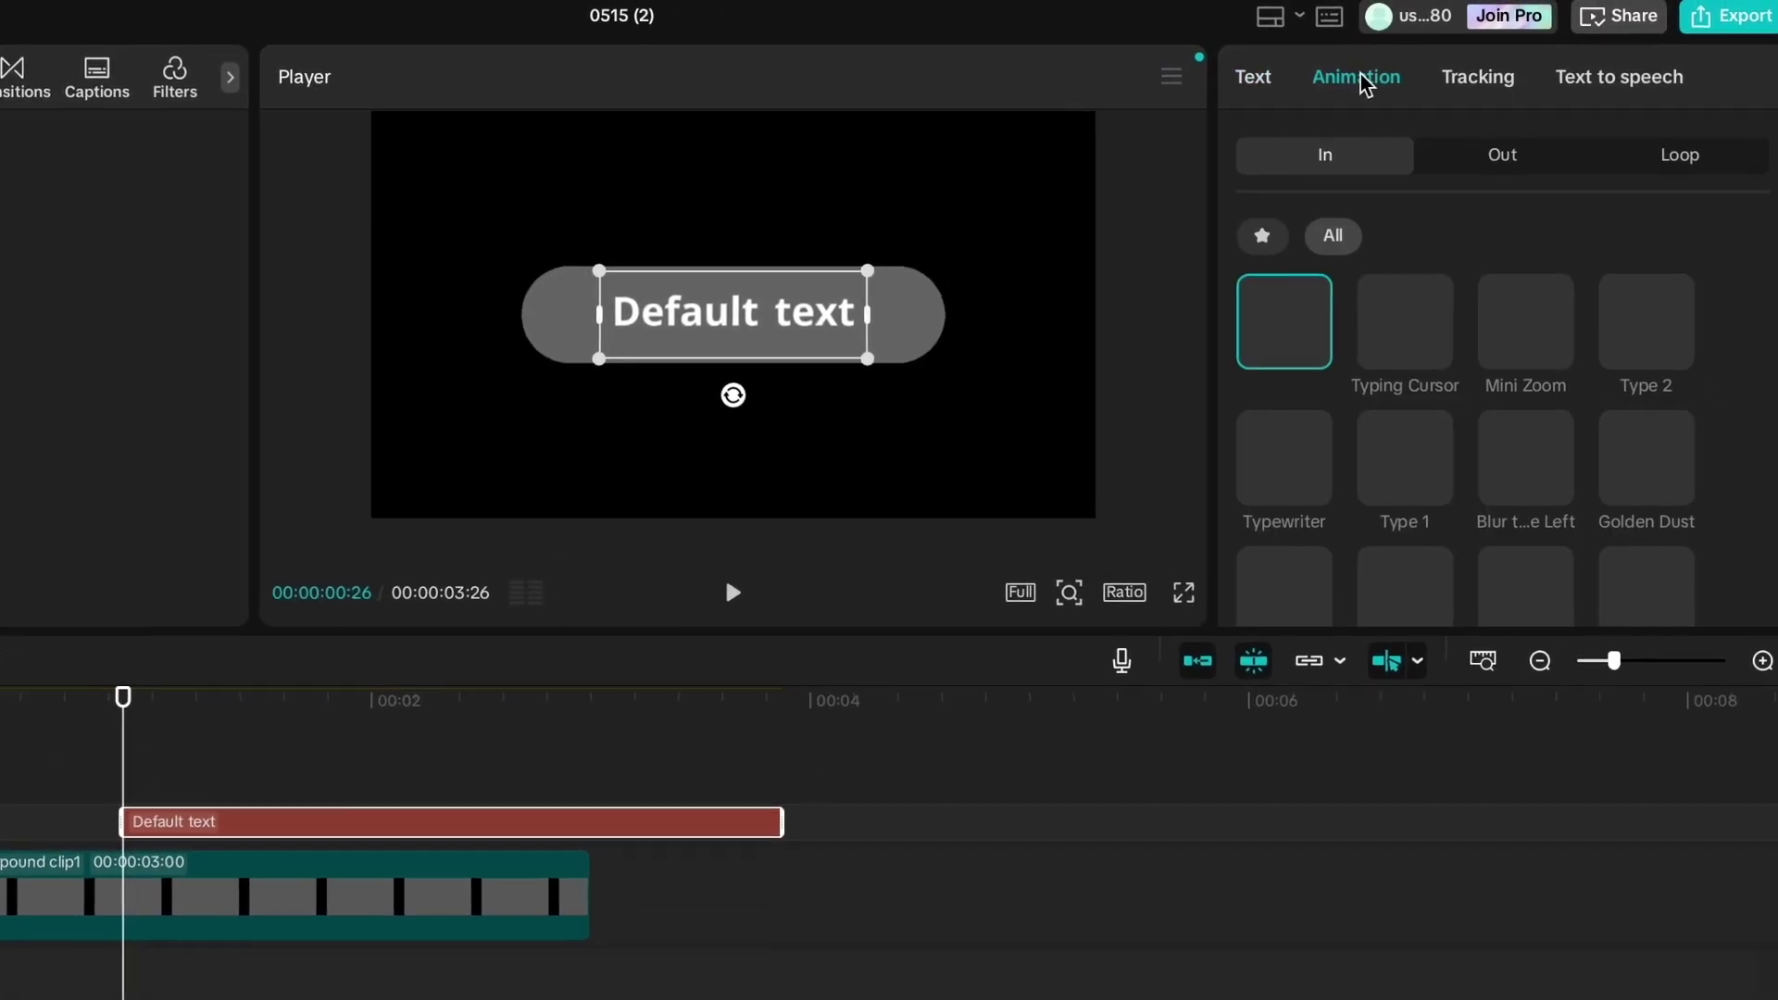
{"action": "scroll", "coordinate": [1367, 405], "scroll_direction": "down", "scroll_amount": 4}
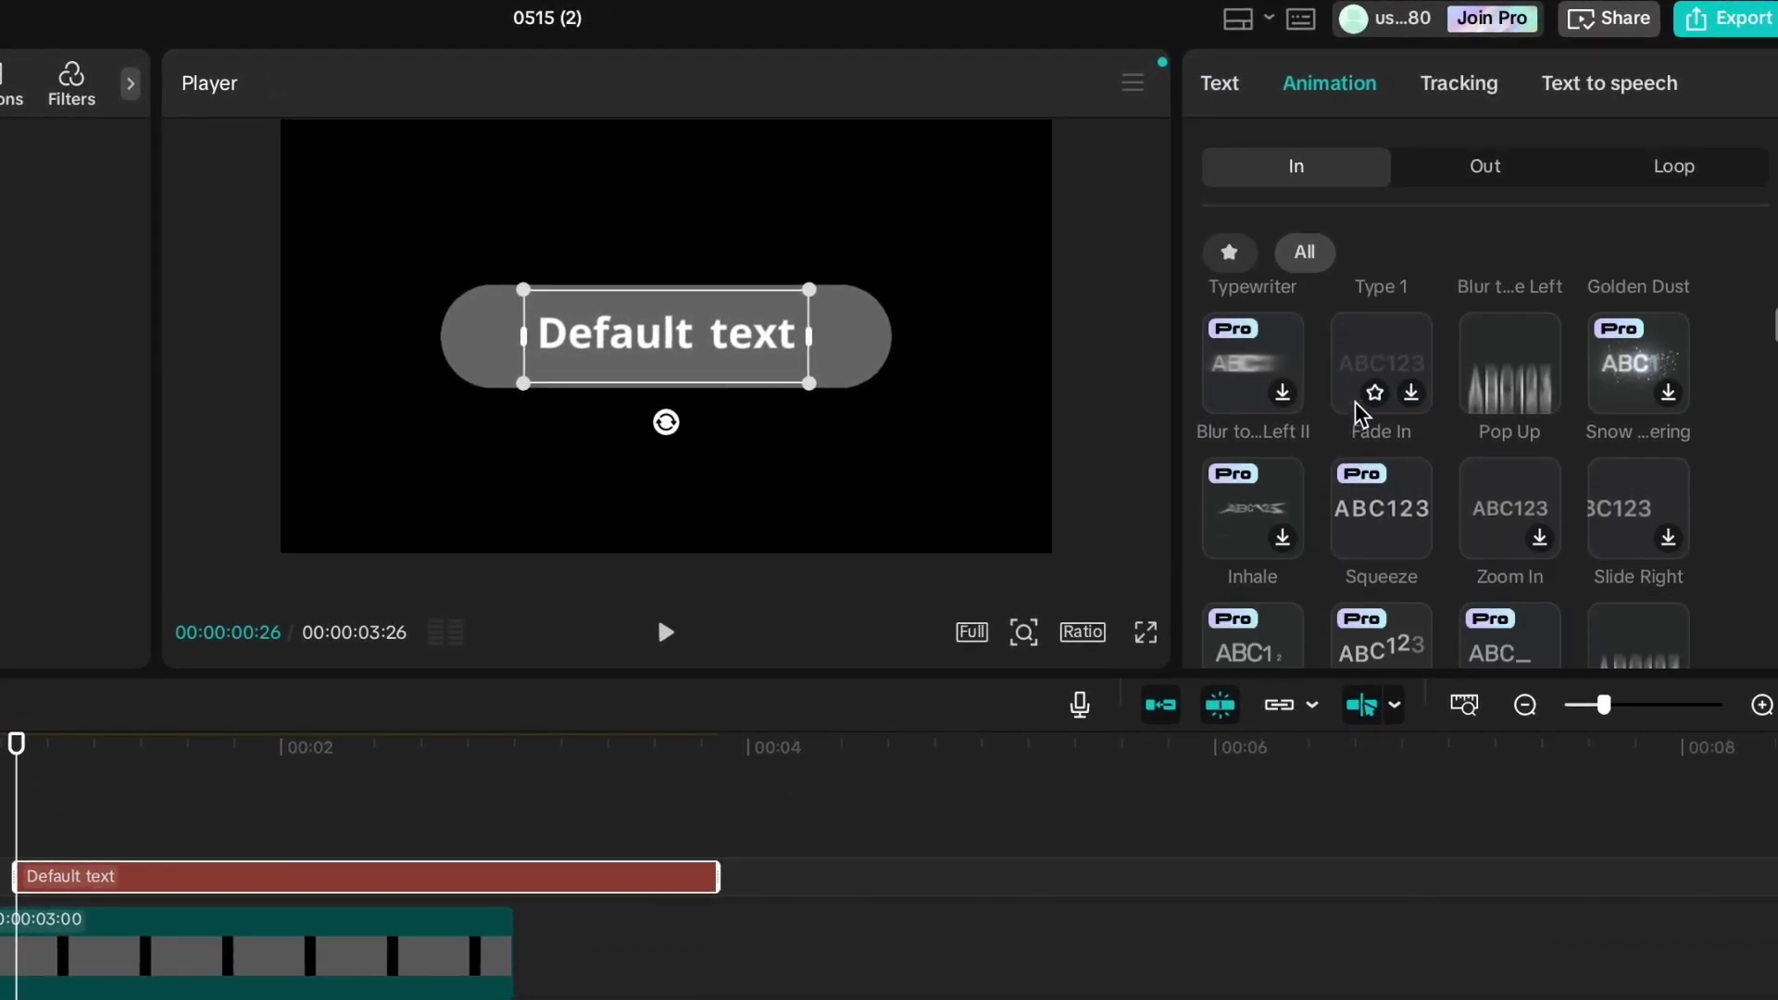
{"action": "scroll", "coordinate": [1357, 411], "scroll_direction": "down", "scroll_amount": 2}
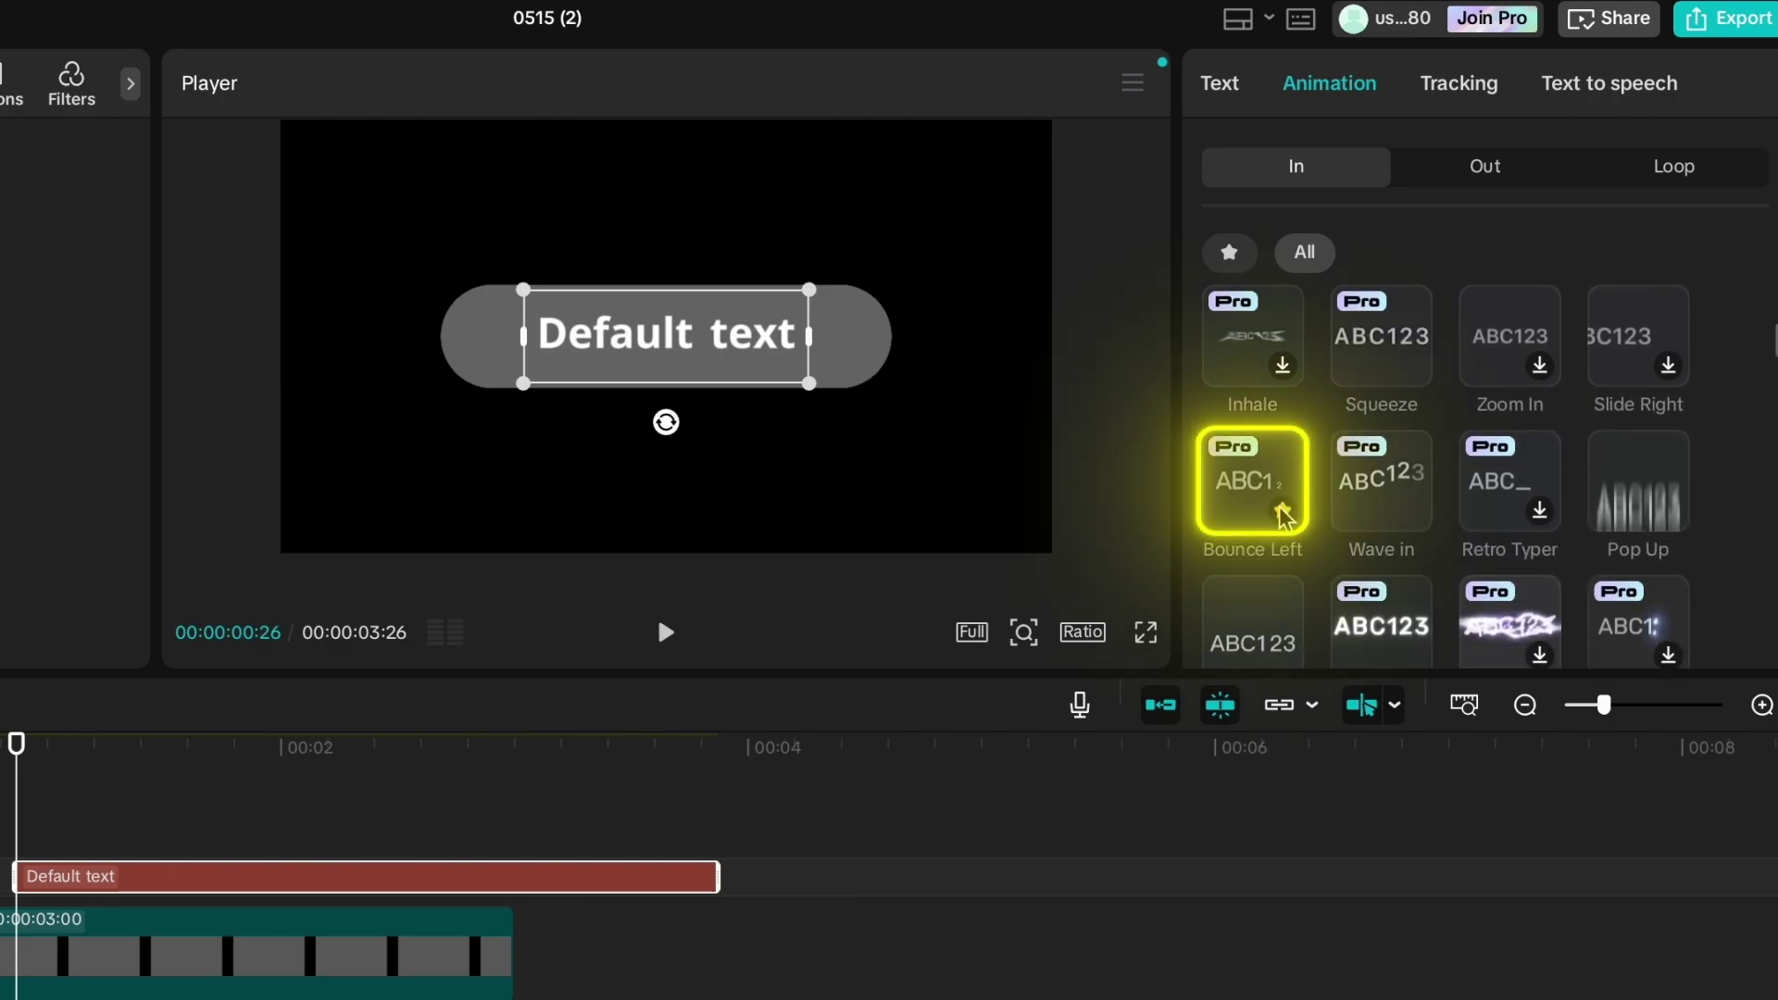
{"action": "left_click", "coordinate": [1240, 484]}
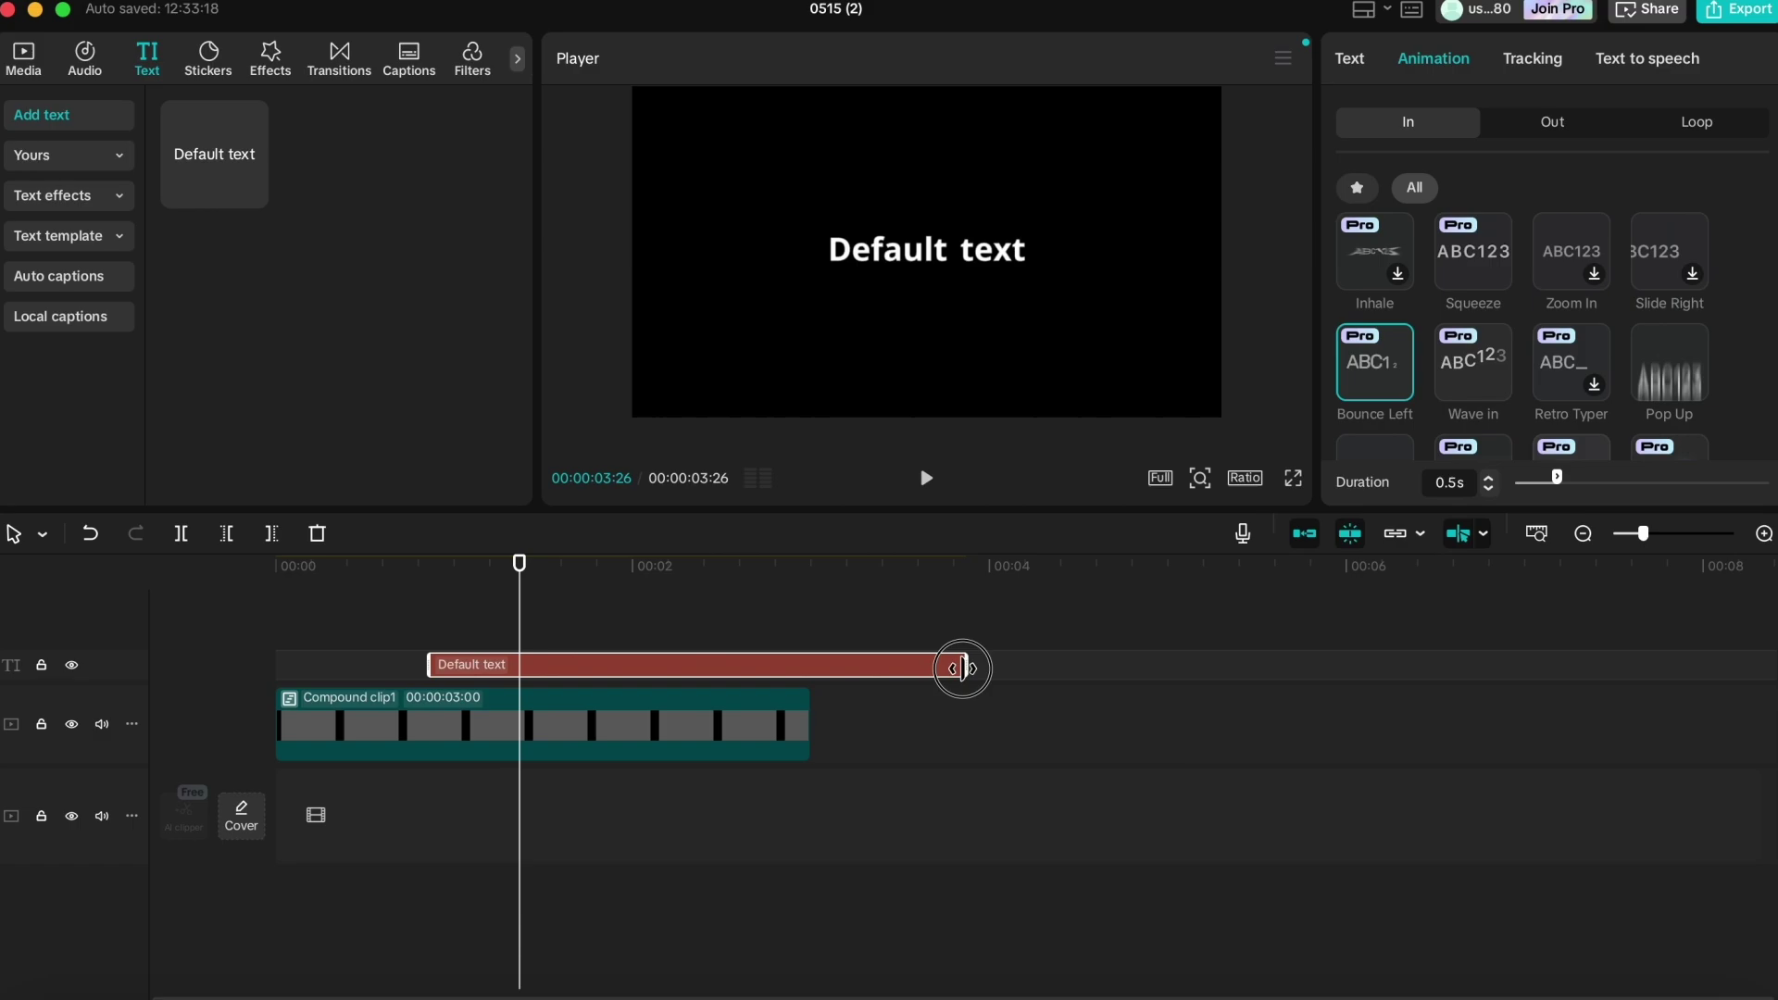
{"action": "left_click_drag", "start_coordinate": [810, 668], "coordinate": [807, 667]}
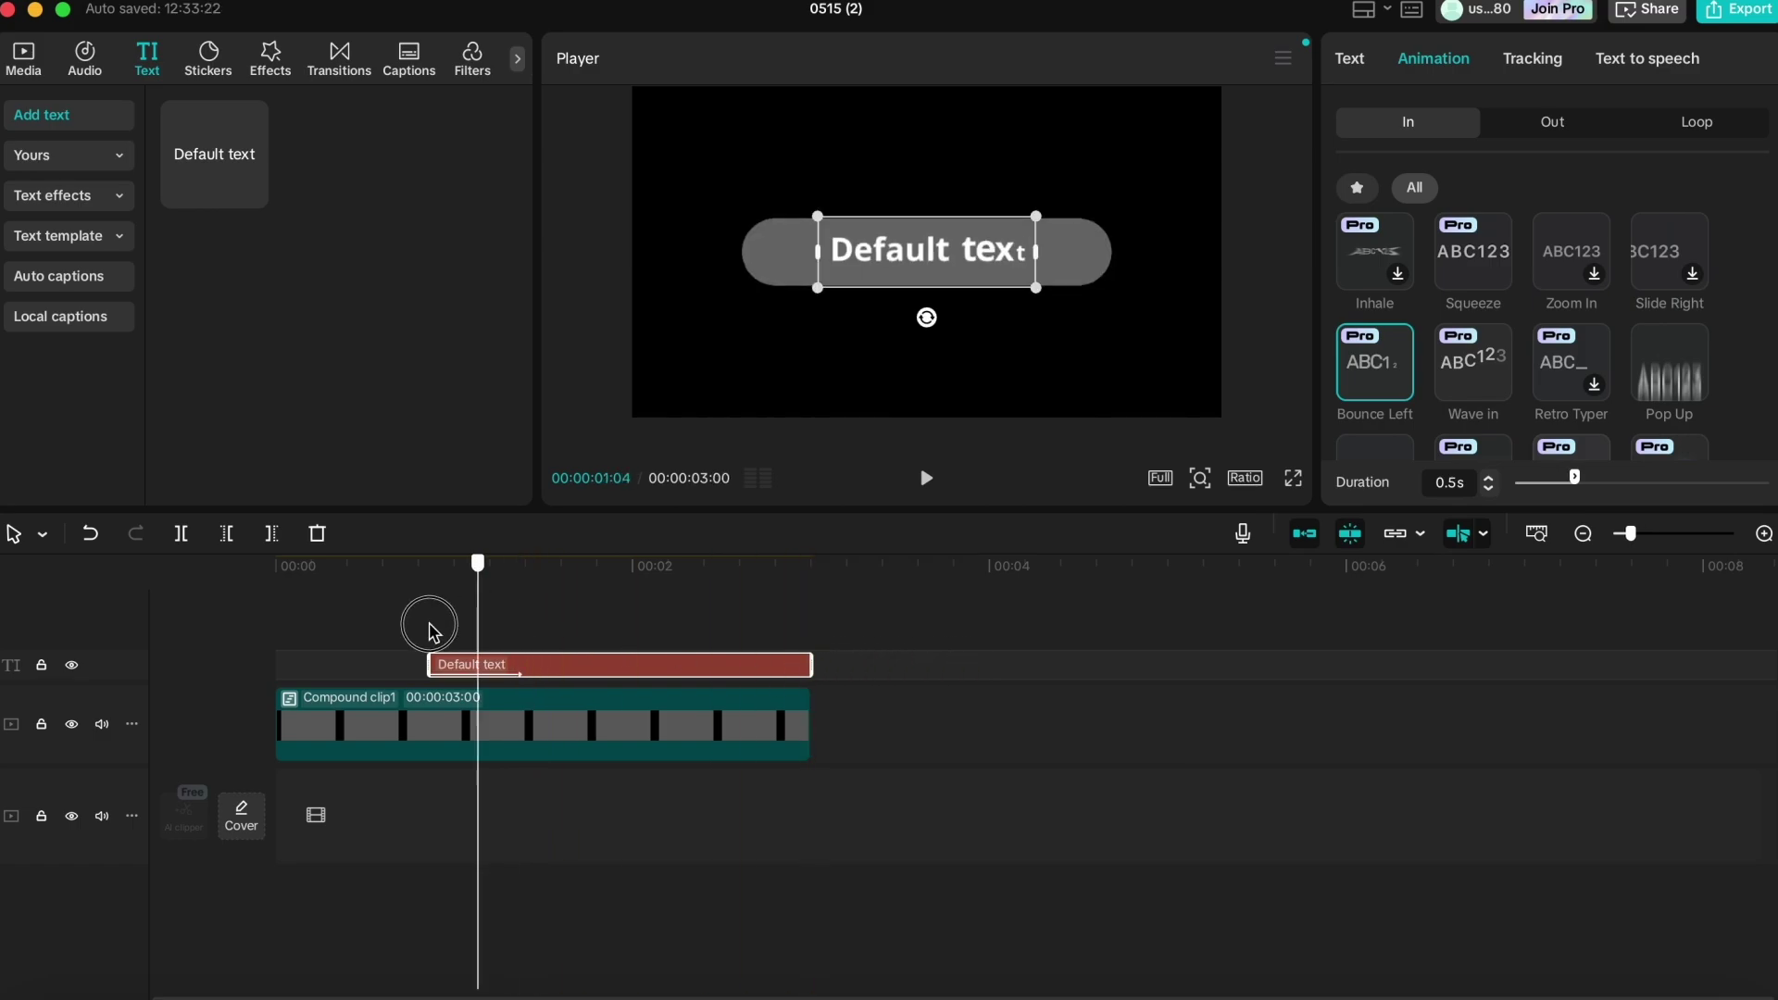
- Preview the caption animation from near the start
{"action": "key", "text": "space"}
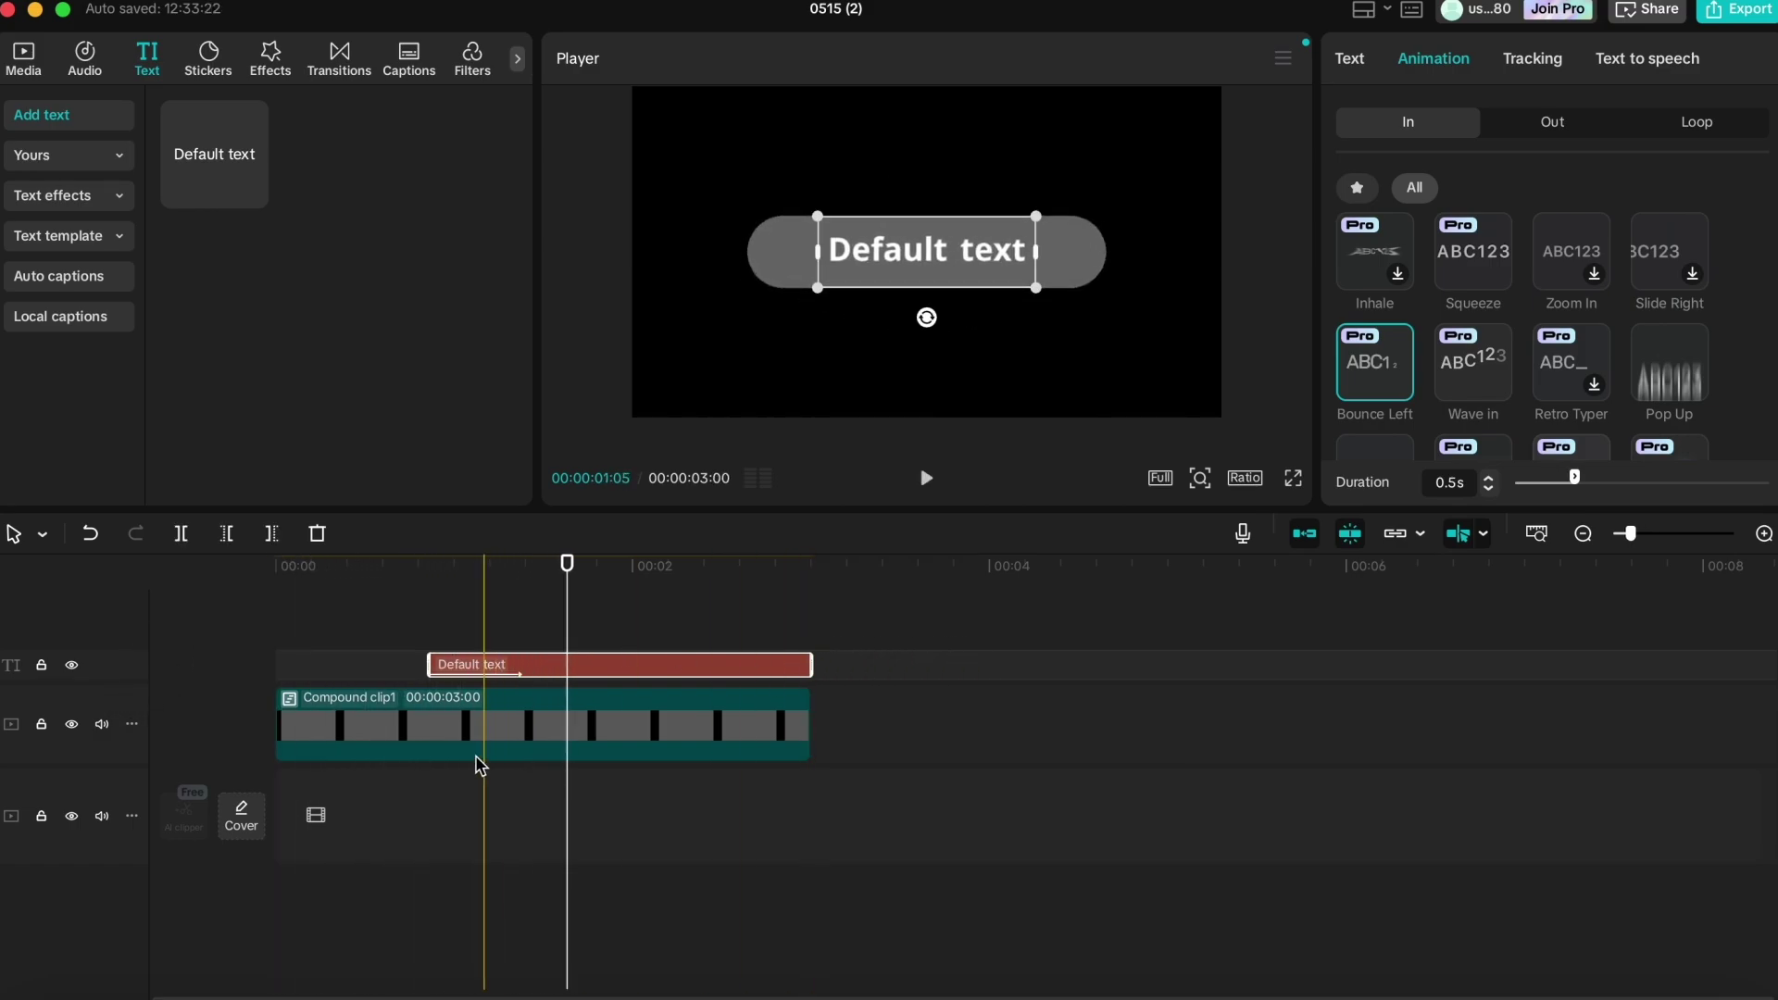
{"action": "key", "text": "space"}
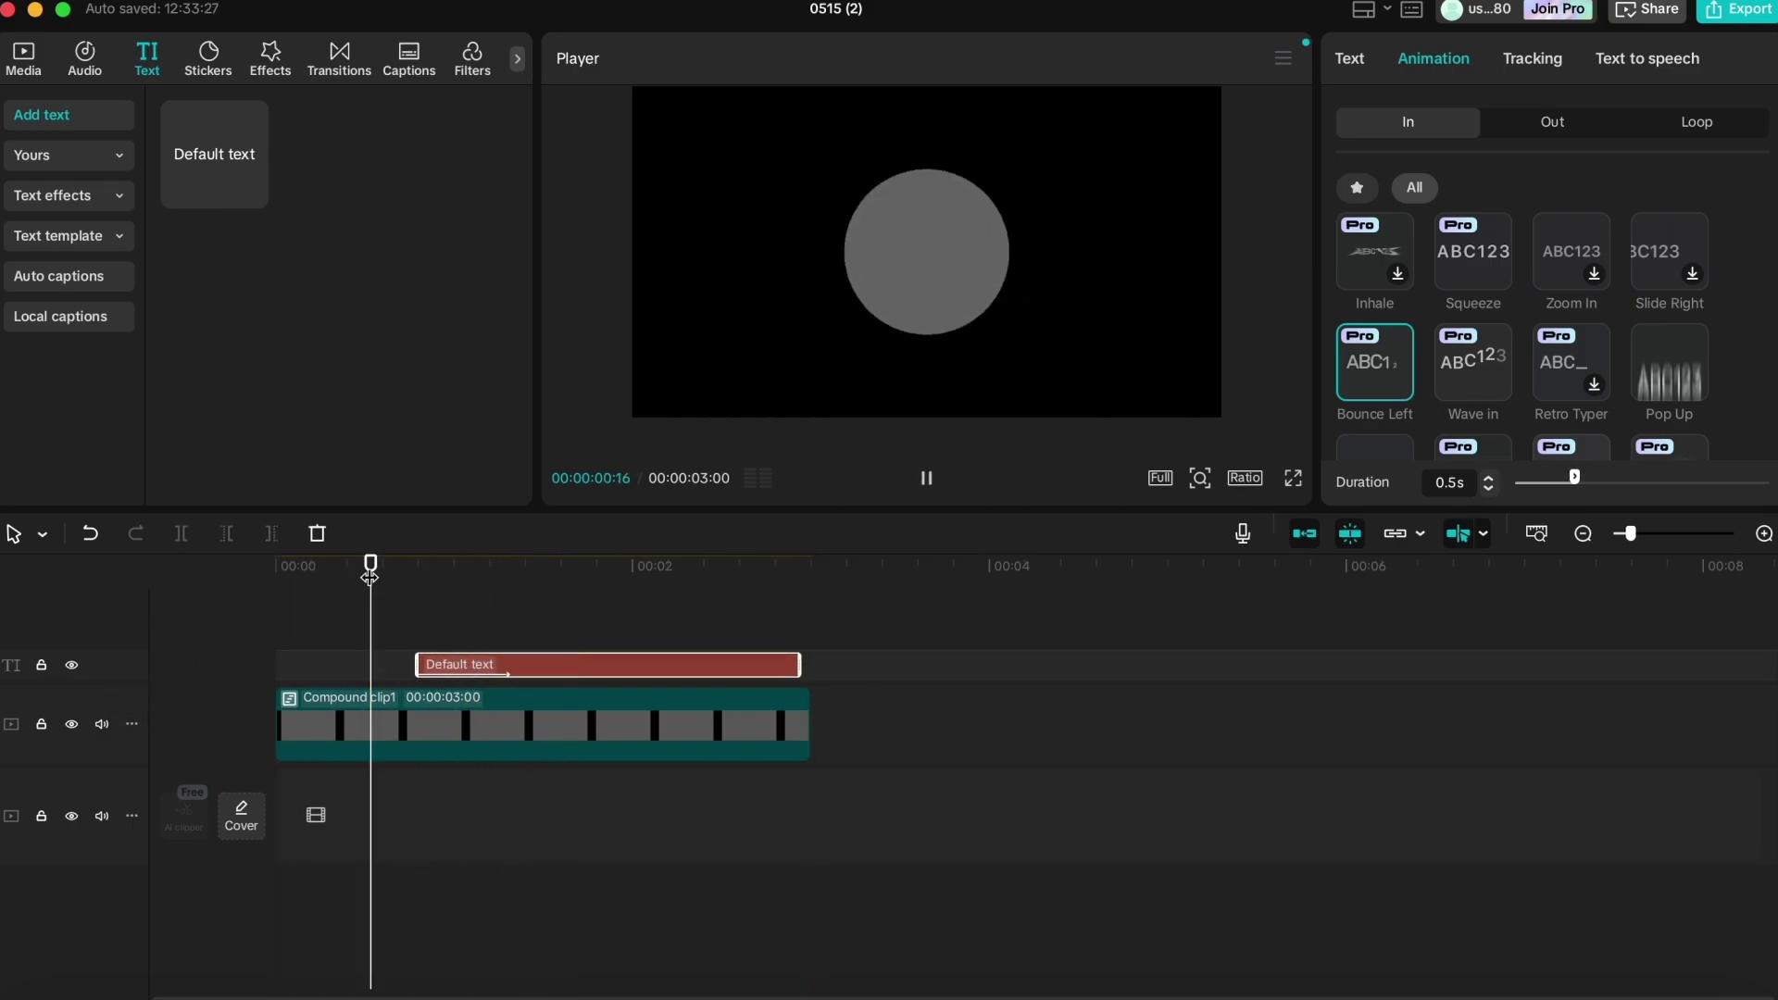
{"action": "left_click", "coordinate": [427, 807]}
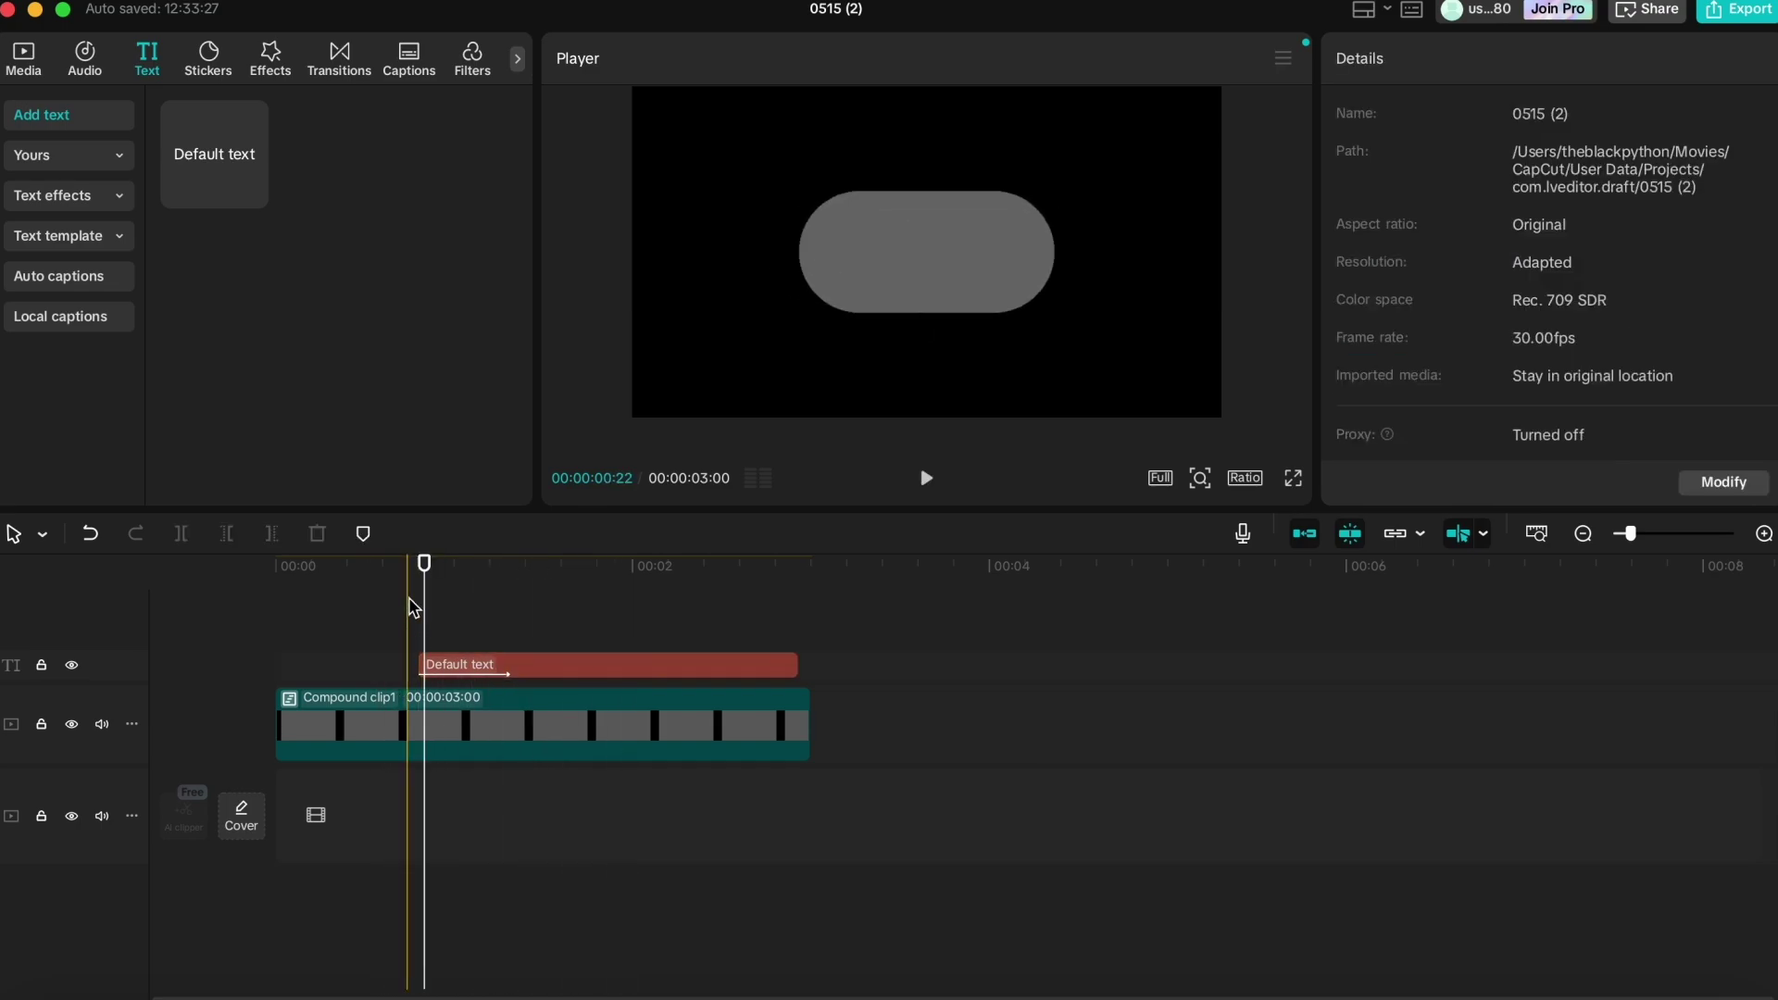
{"action": "left_click", "coordinate": [310, 611]}
{"action": "key", "text": "space"}
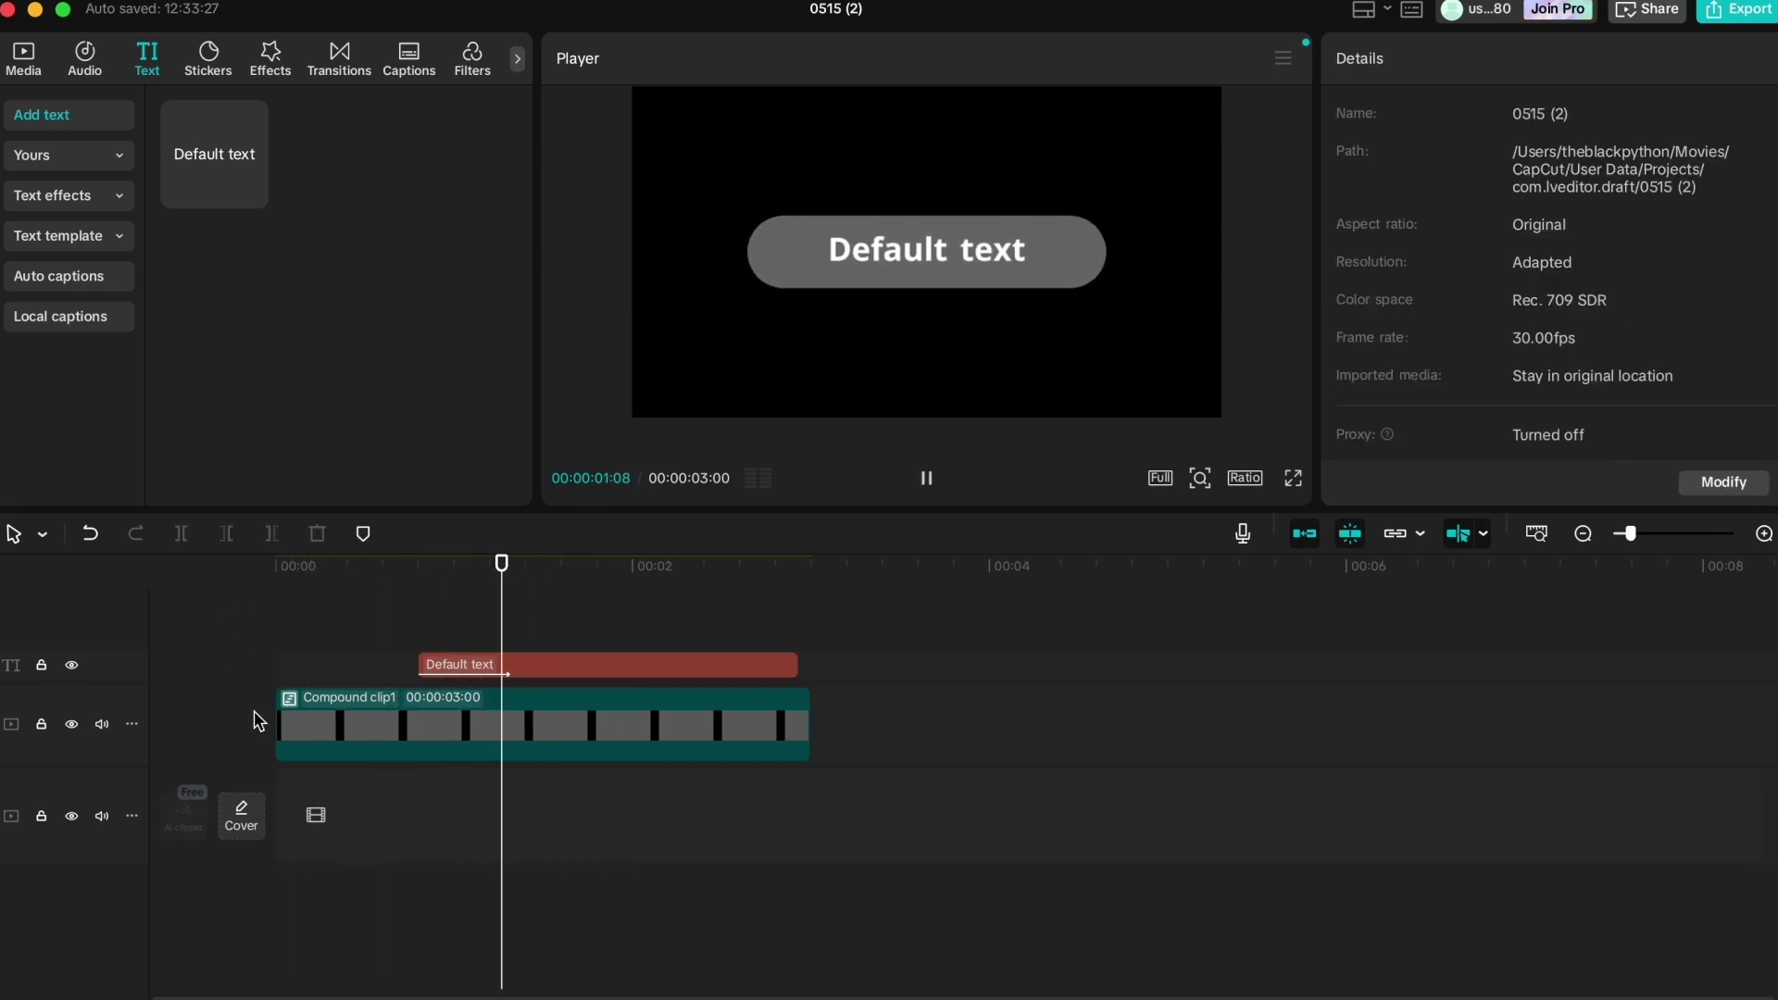
{"action": "left_click", "coordinate": [694, 745]}
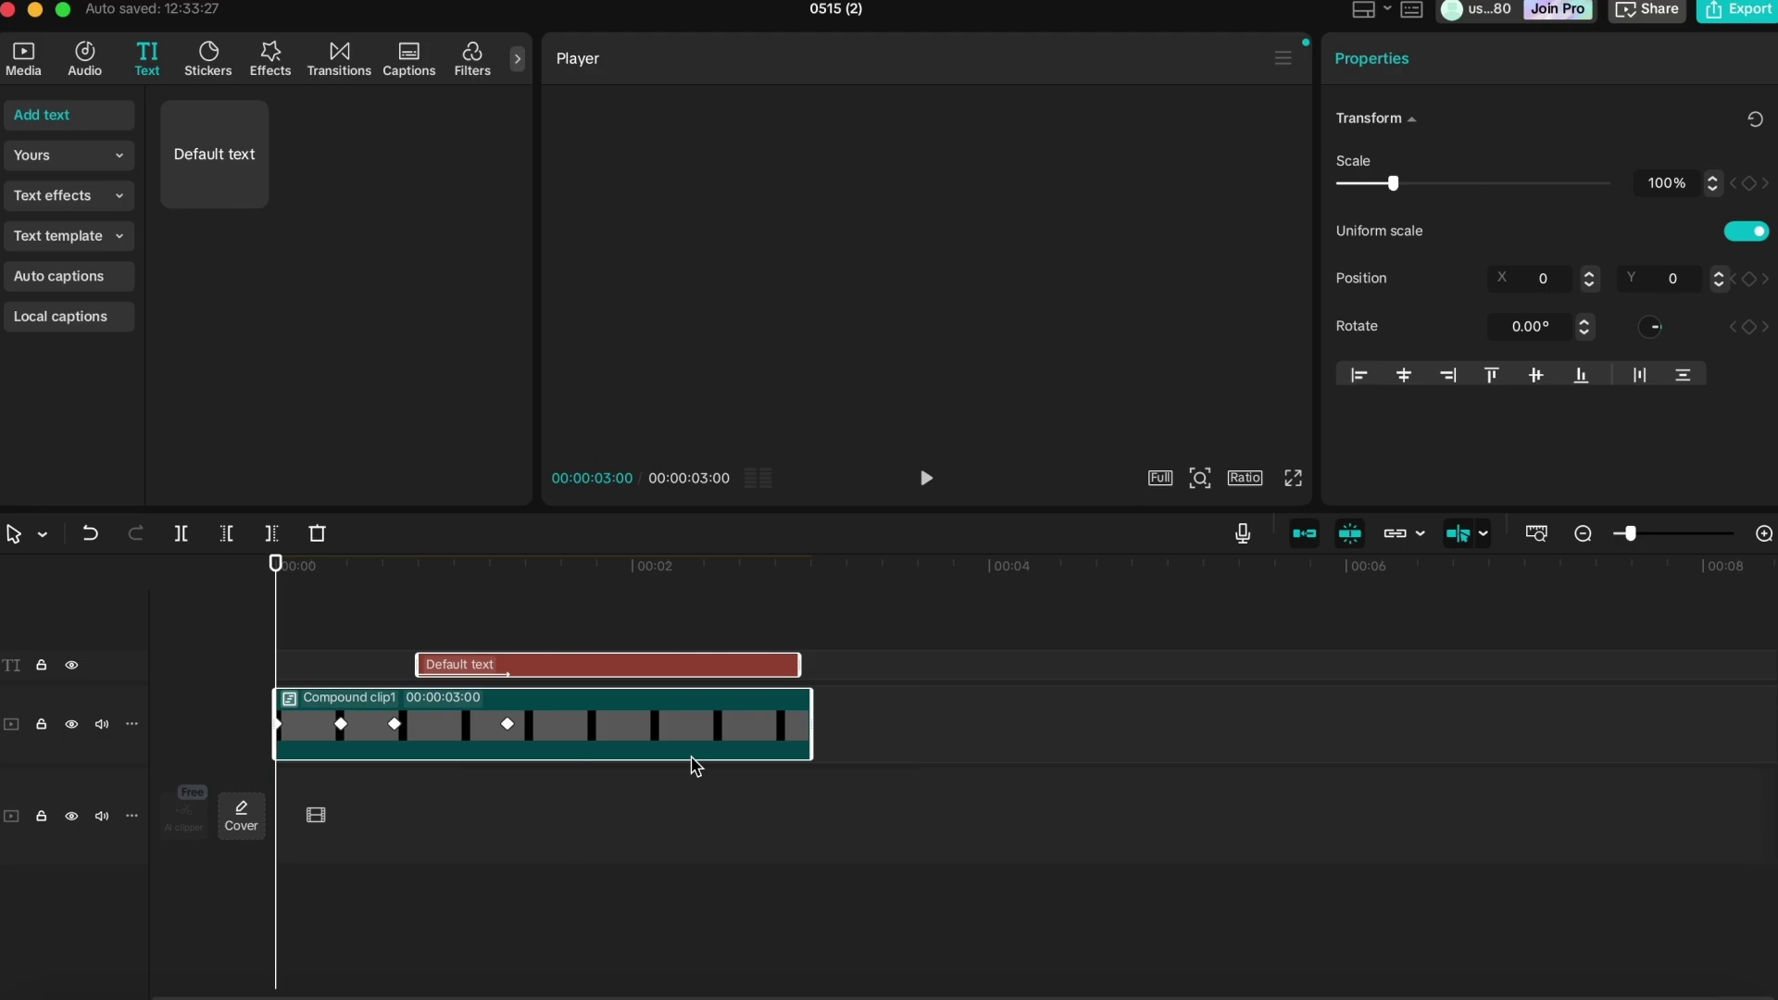
- Merge caption and pill into Compound clip2 and overlay the Glow 2 effect at glow 28
{"action": "right_click", "coordinate": [692, 734]}
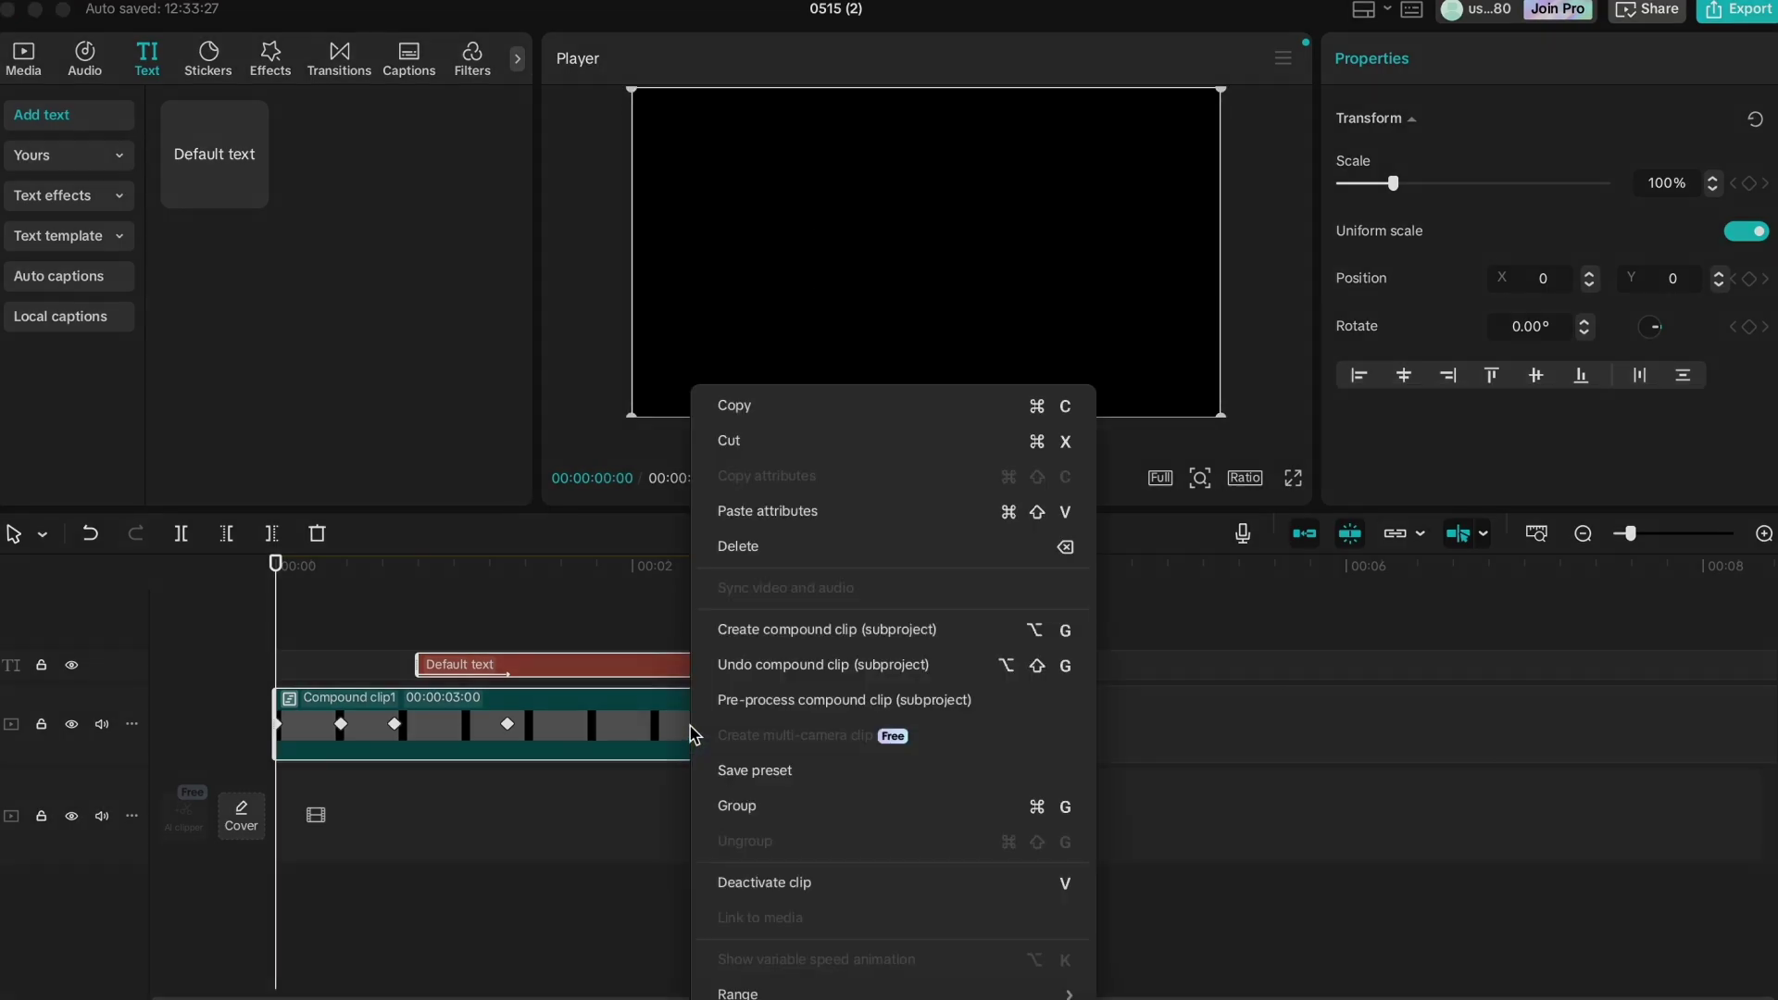
{"action": "left_click", "coordinate": [757, 632]}
{"action": "left_click", "coordinate": [272, 57]}
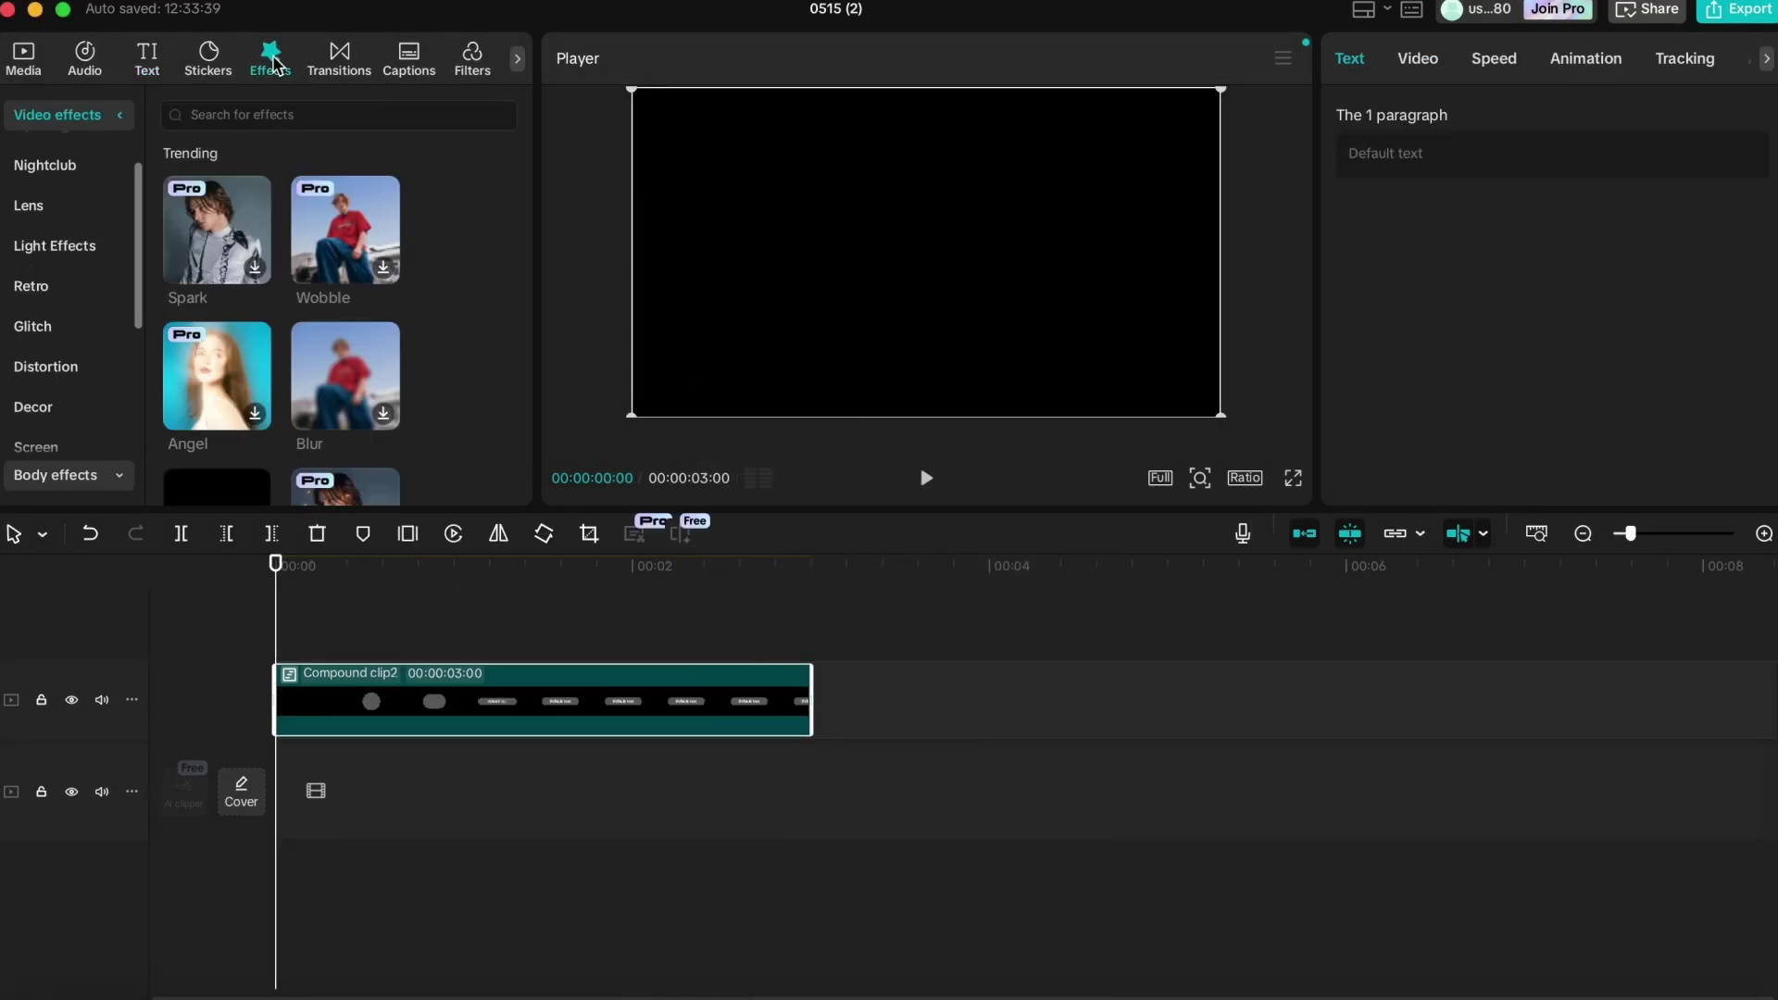
{"action": "left_click", "coordinate": [301, 113]}
{"action": "type", "text": "glow"}
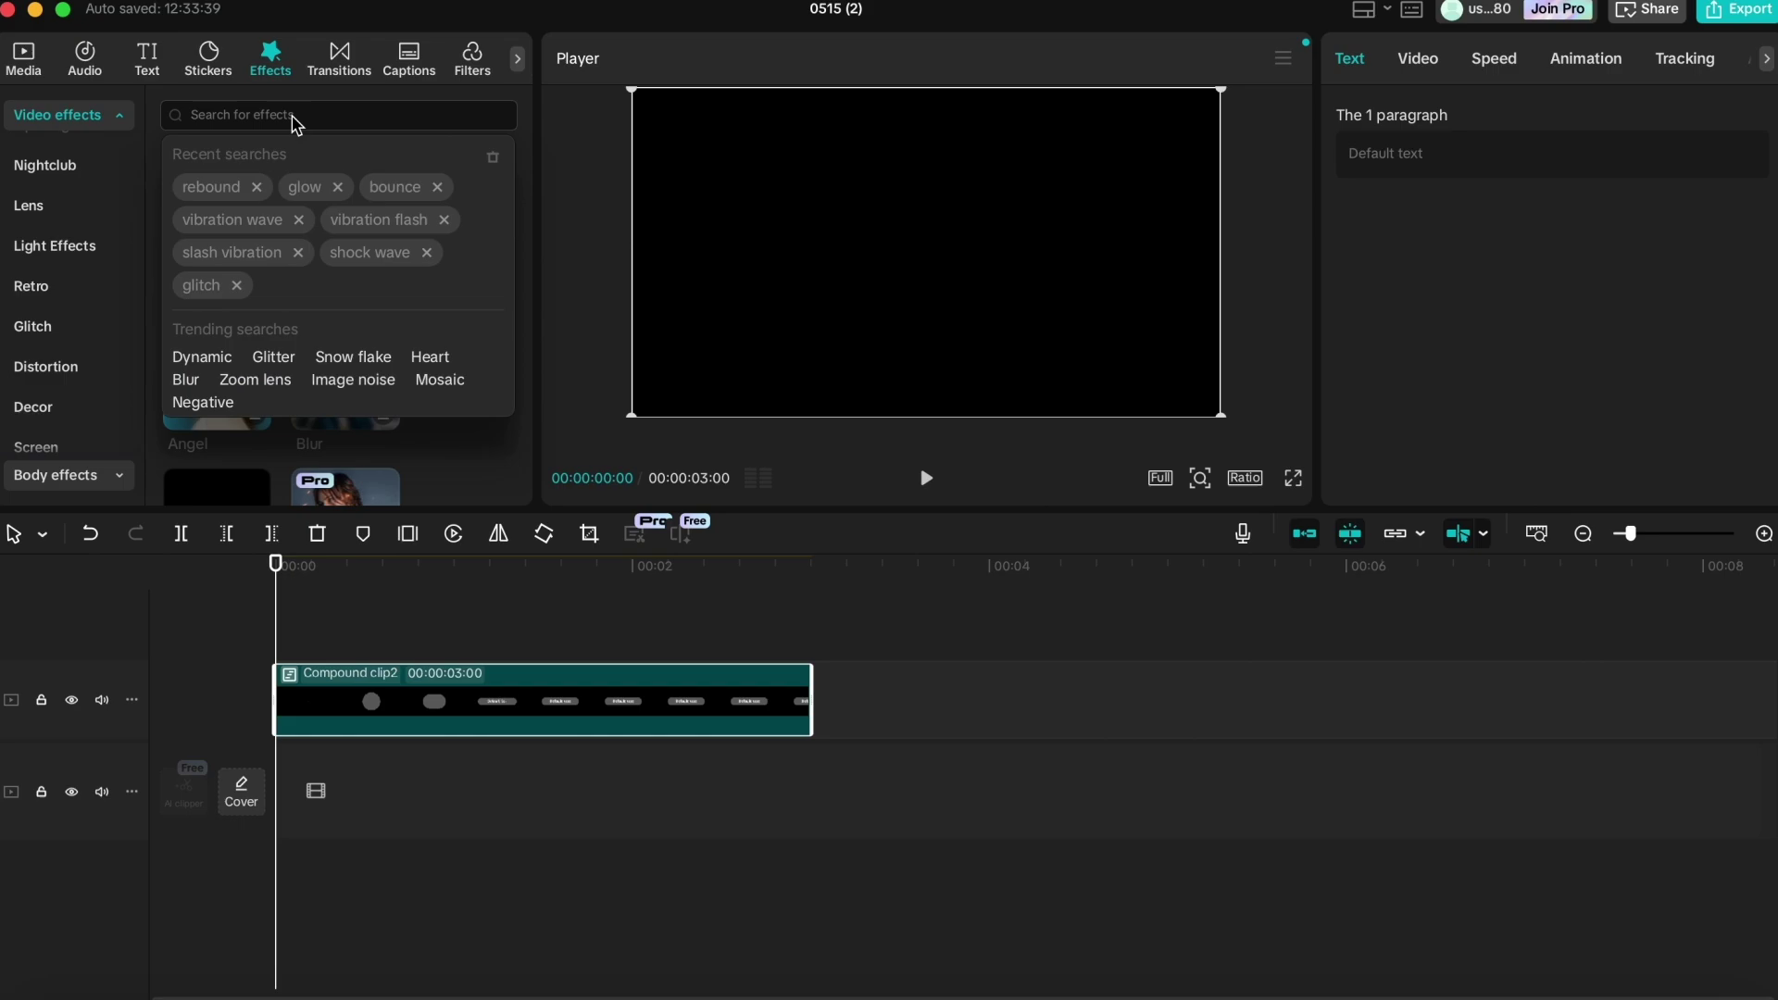
{"action": "key", "text": "Return"}
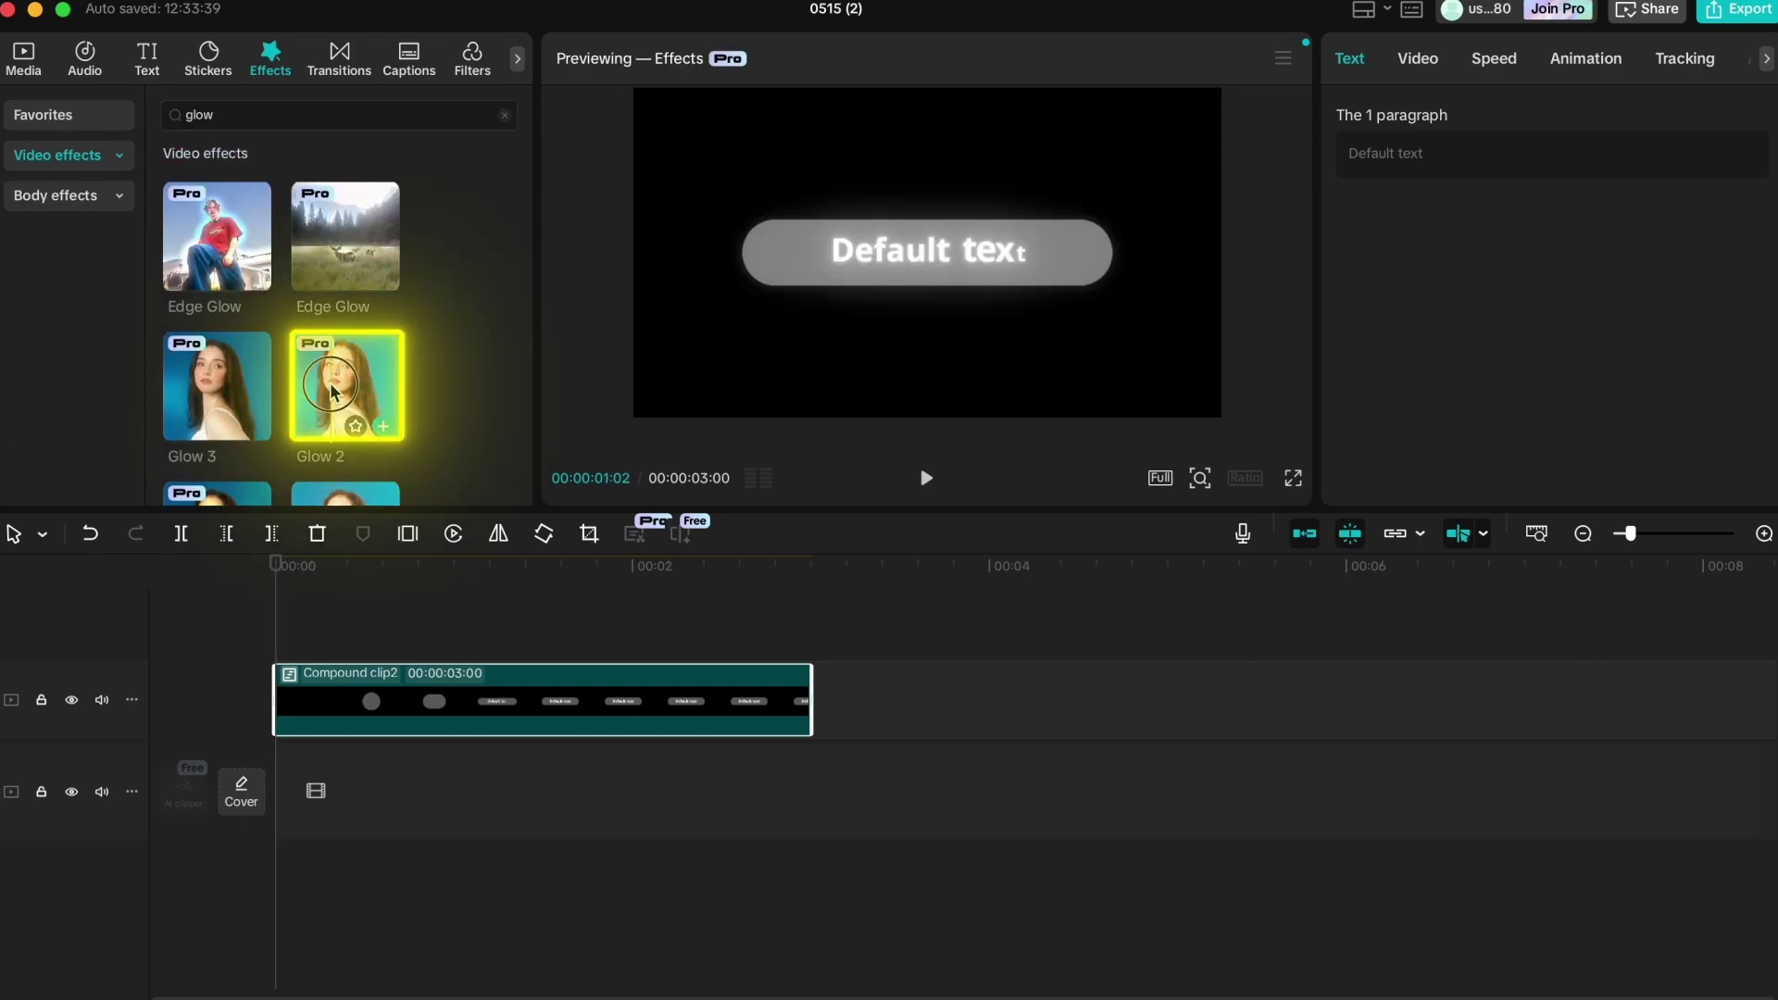
{"action": "left_click_drag", "start_coordinate": [330, 389], "coordinate": [264, 659]}
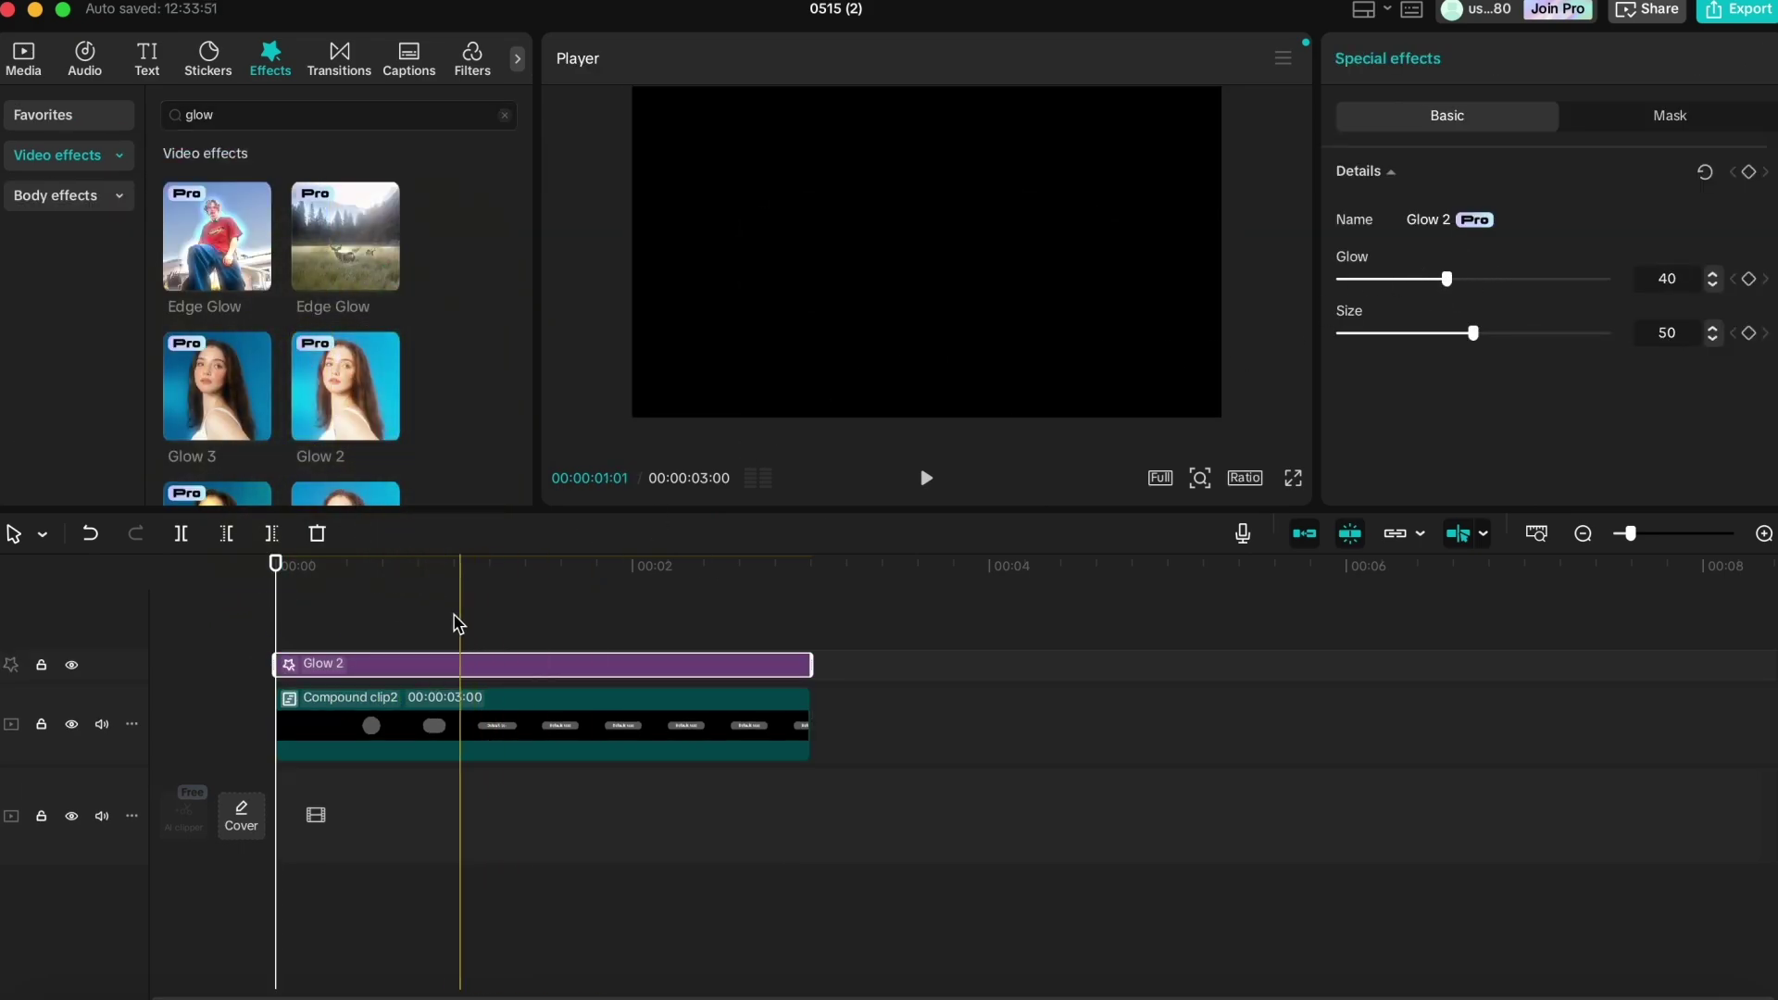
{"action": "left_click", "coordinate": [455, 616]}
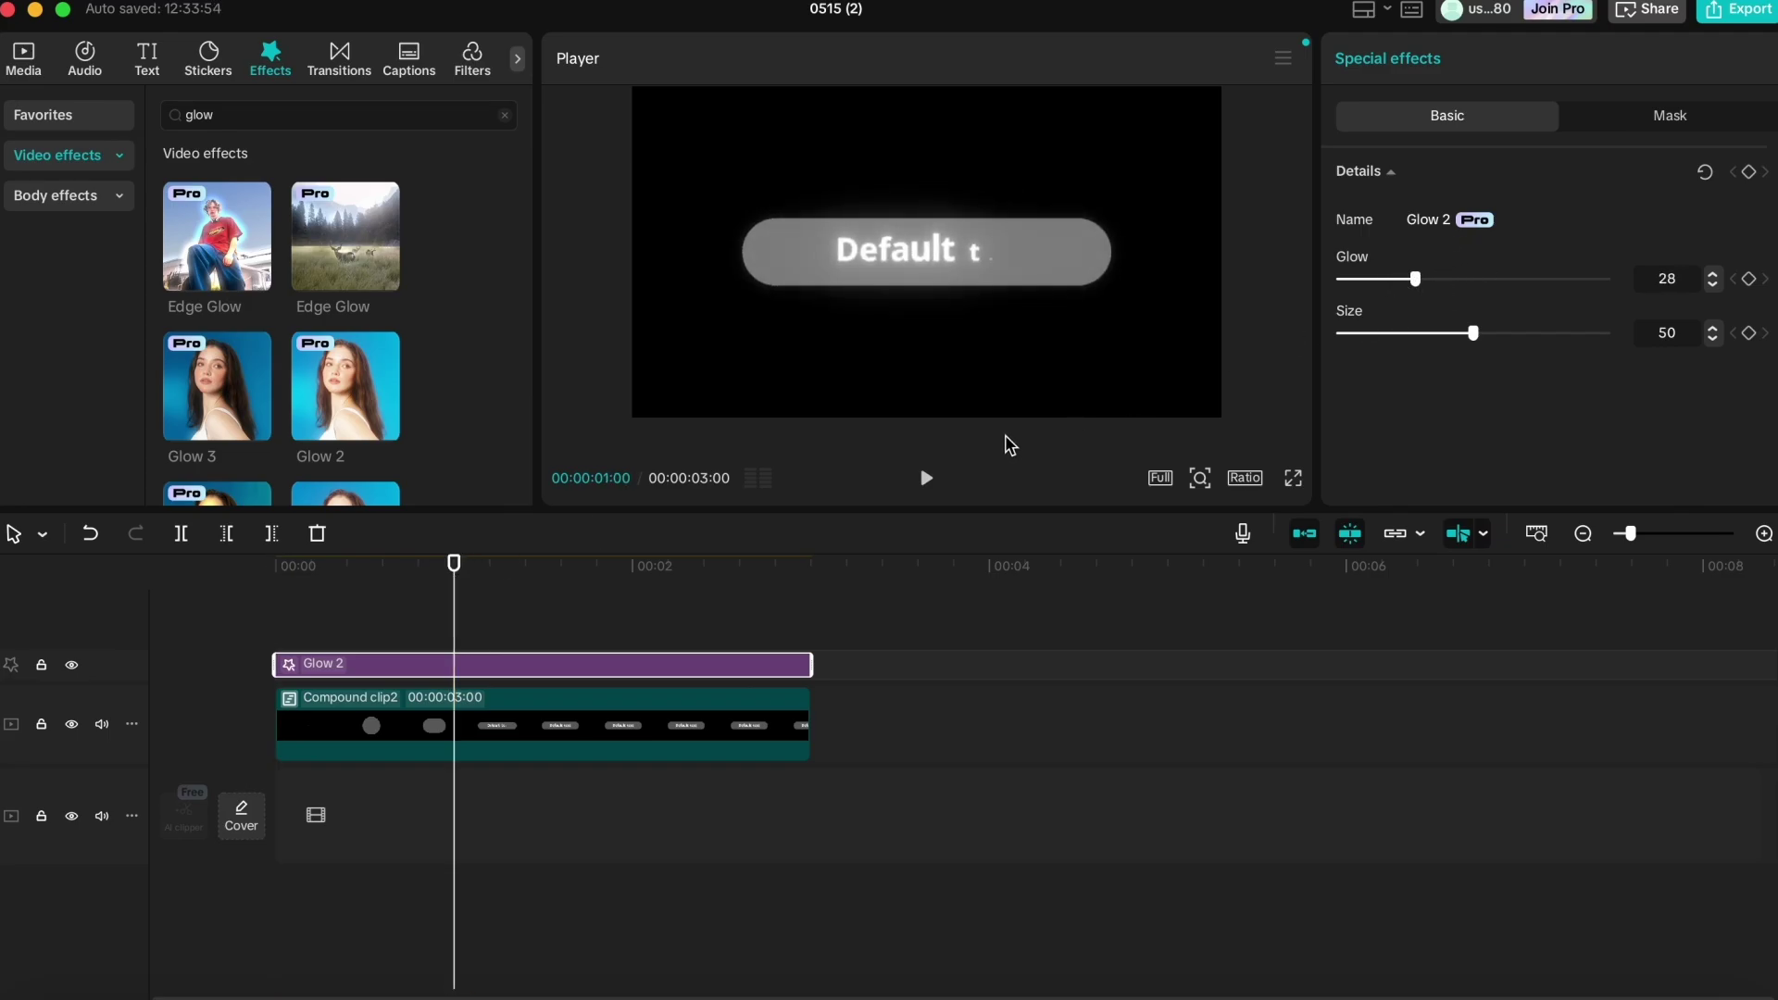
- Play the finished glowing pill-and-caption animation in full-screen preview
{"action": "key", "text": "super+shift+f"}
{"action": "left_click", "coordinate": [552, 905]}
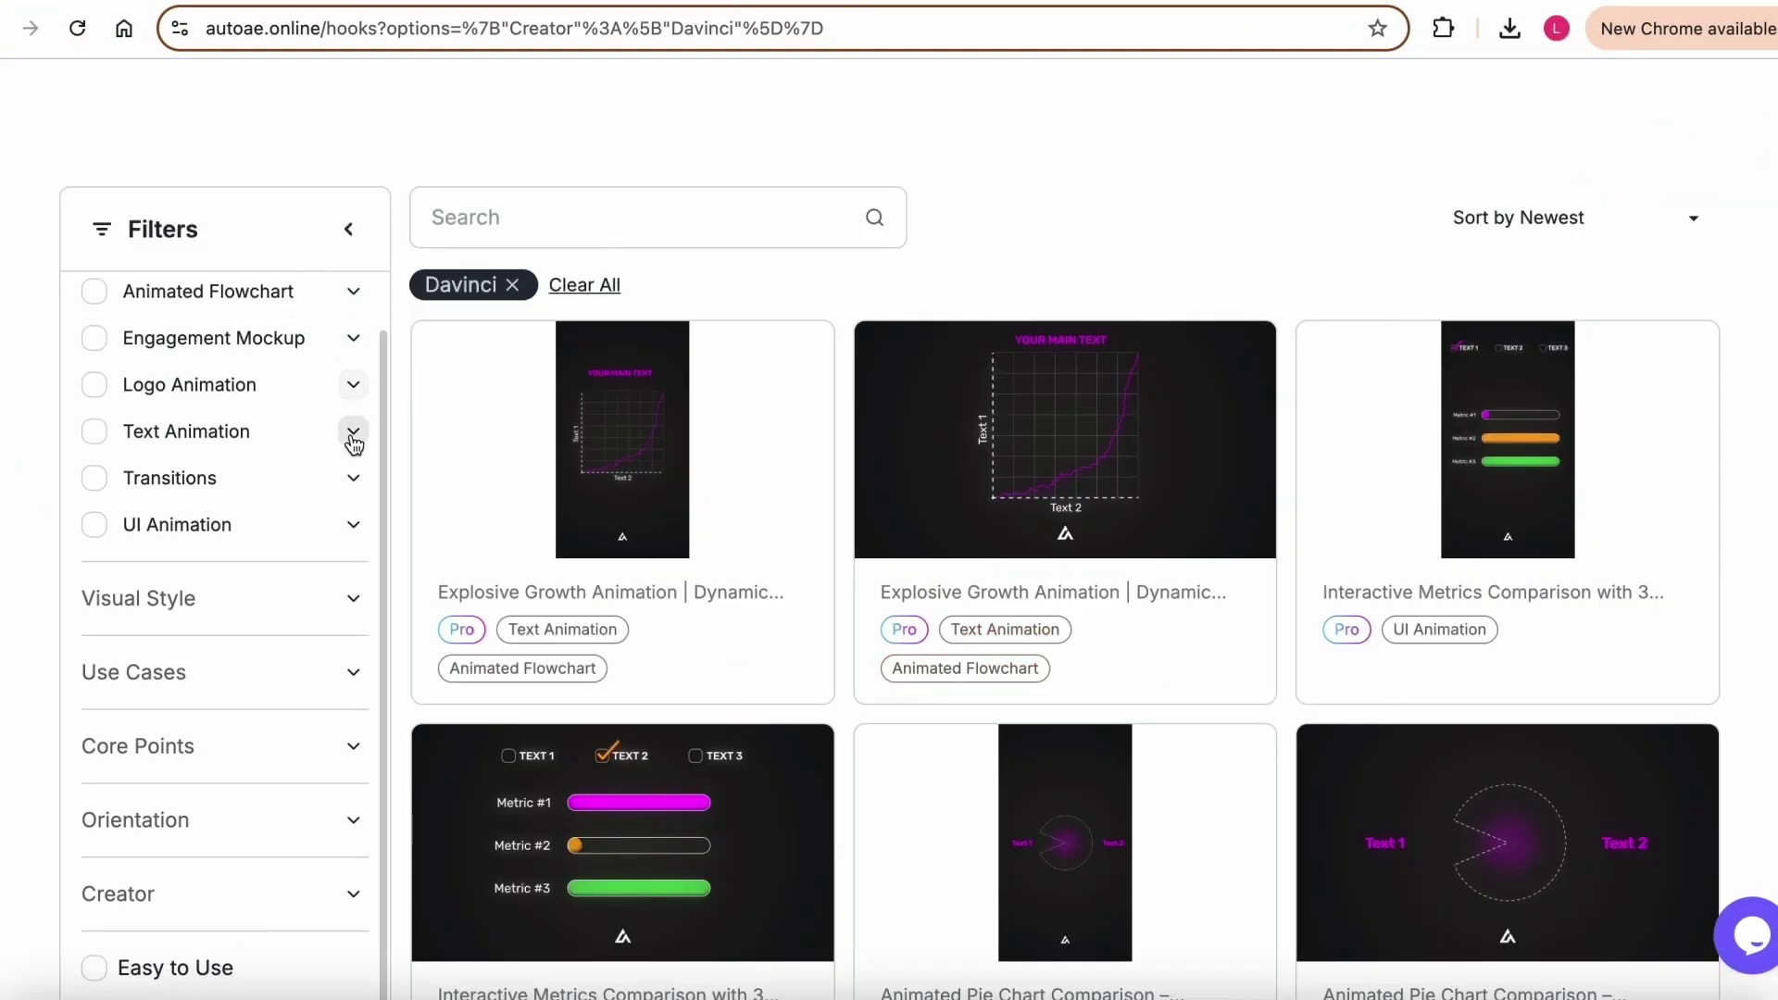
- Expand the Visual Style and Orientation filters, then customise the Horizontal-to-Vertical template
{"action": "scroll", "coordinate": [350, 482], "scroll_direction": "down", "scroll_amount": 2}
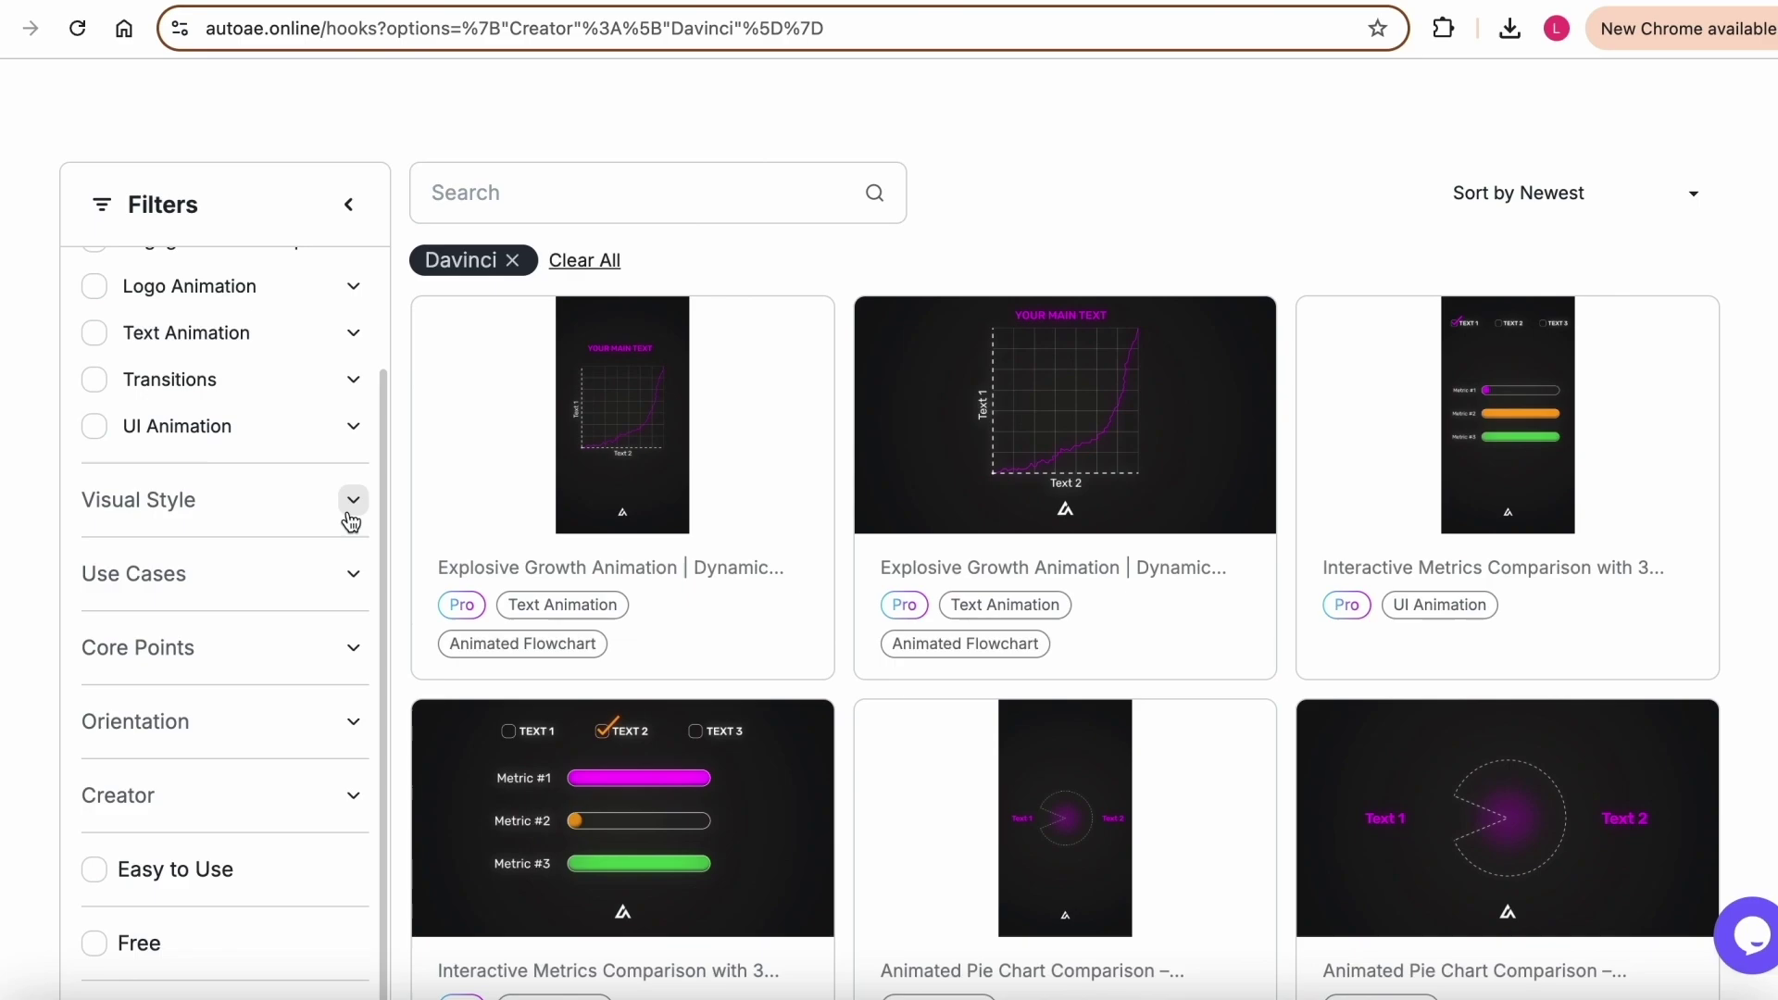
{"action": "left_click", "coordinate": [350, 515]}
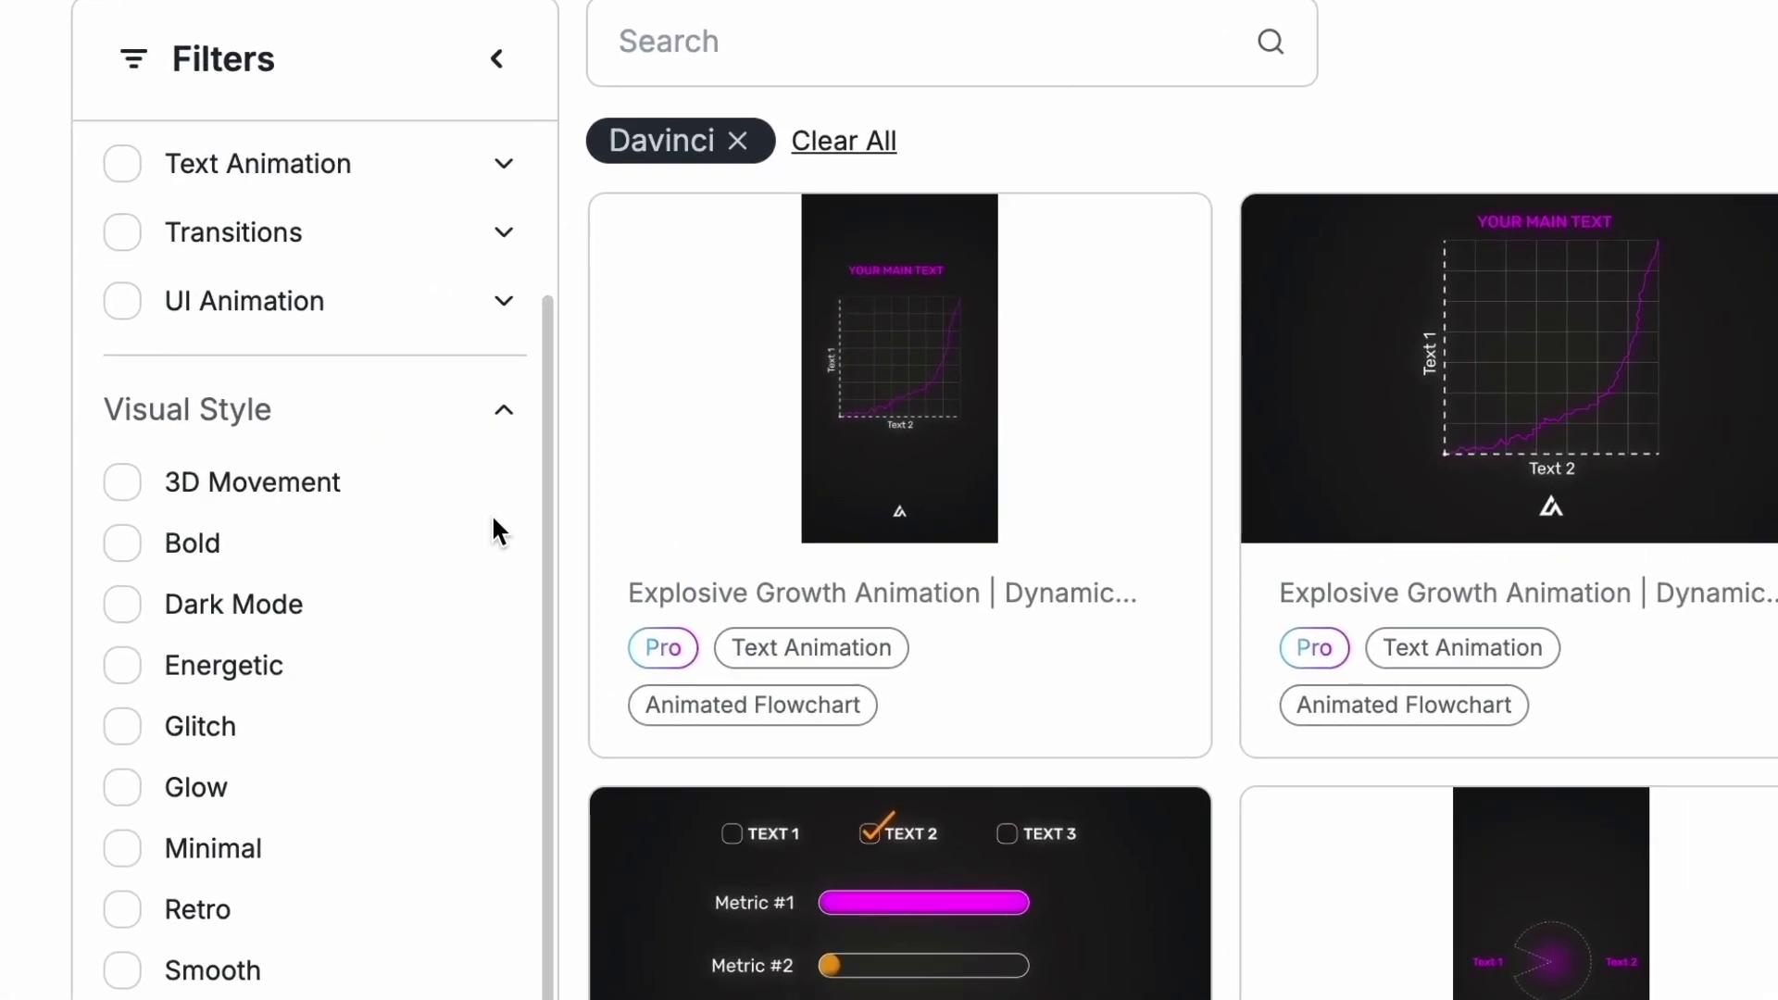
{"action": "scroll", "coordinate": [345, 525], "scroll_direction": "down", "scroll_amount": 3}
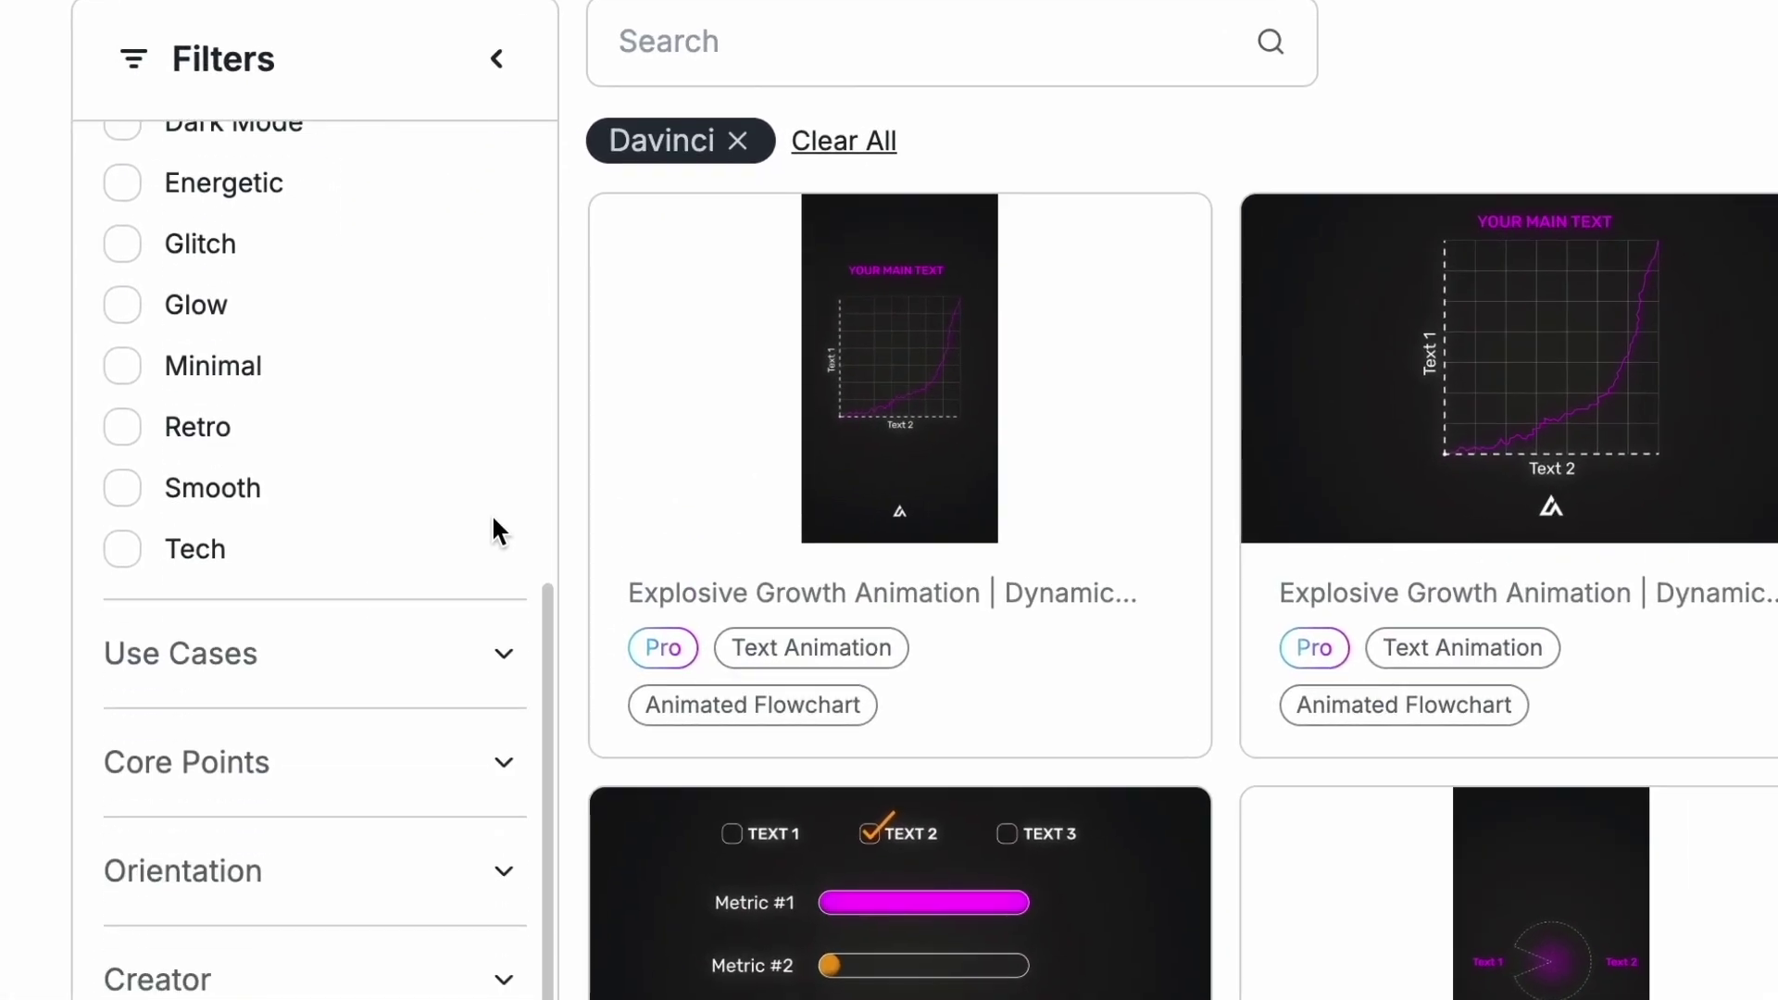
{"action": "scroll", "coordinate": [491, 513], "scroll_direction": "down", "scroll_amount": 2}
{"action": "left_click", "coordinate": [501, 704]}
{"action": "scroll", "coordinate": [500, 706], "scroll_direction": "down", "scroll_amount": 2}
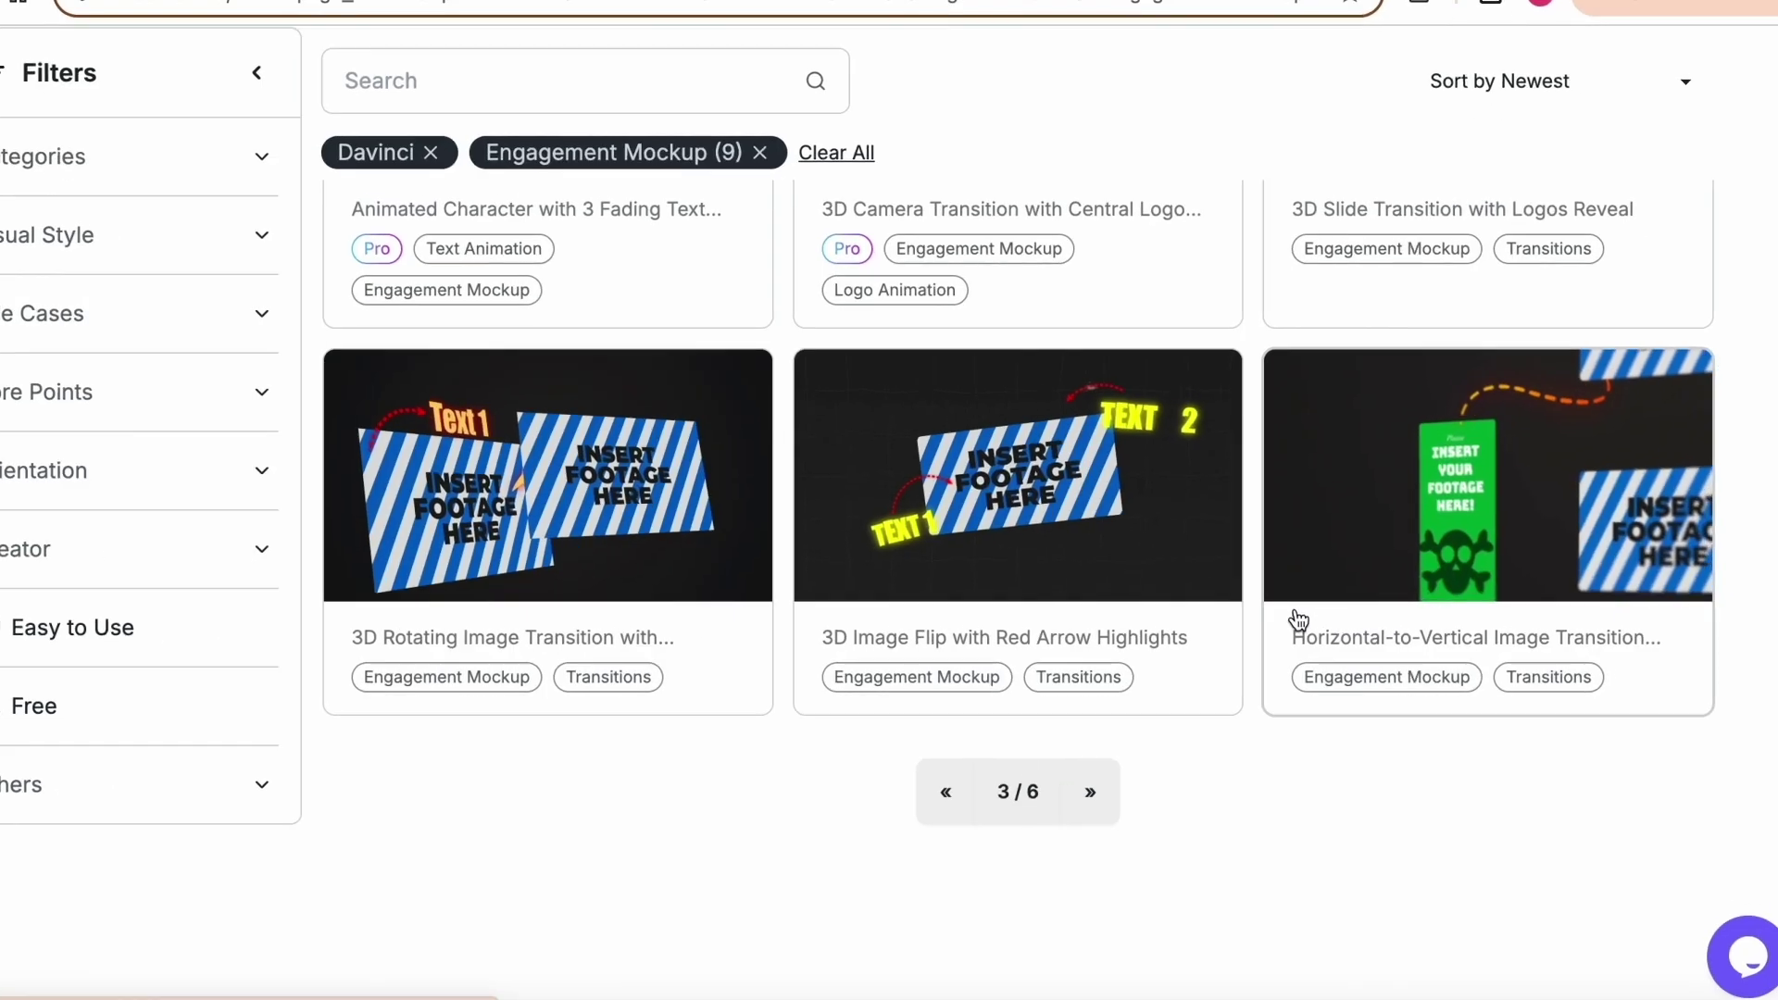
{"action": "left_click", "coordinate": [1297, 623]}
{"action": "left_click", "coordinate": [1283, 740]}
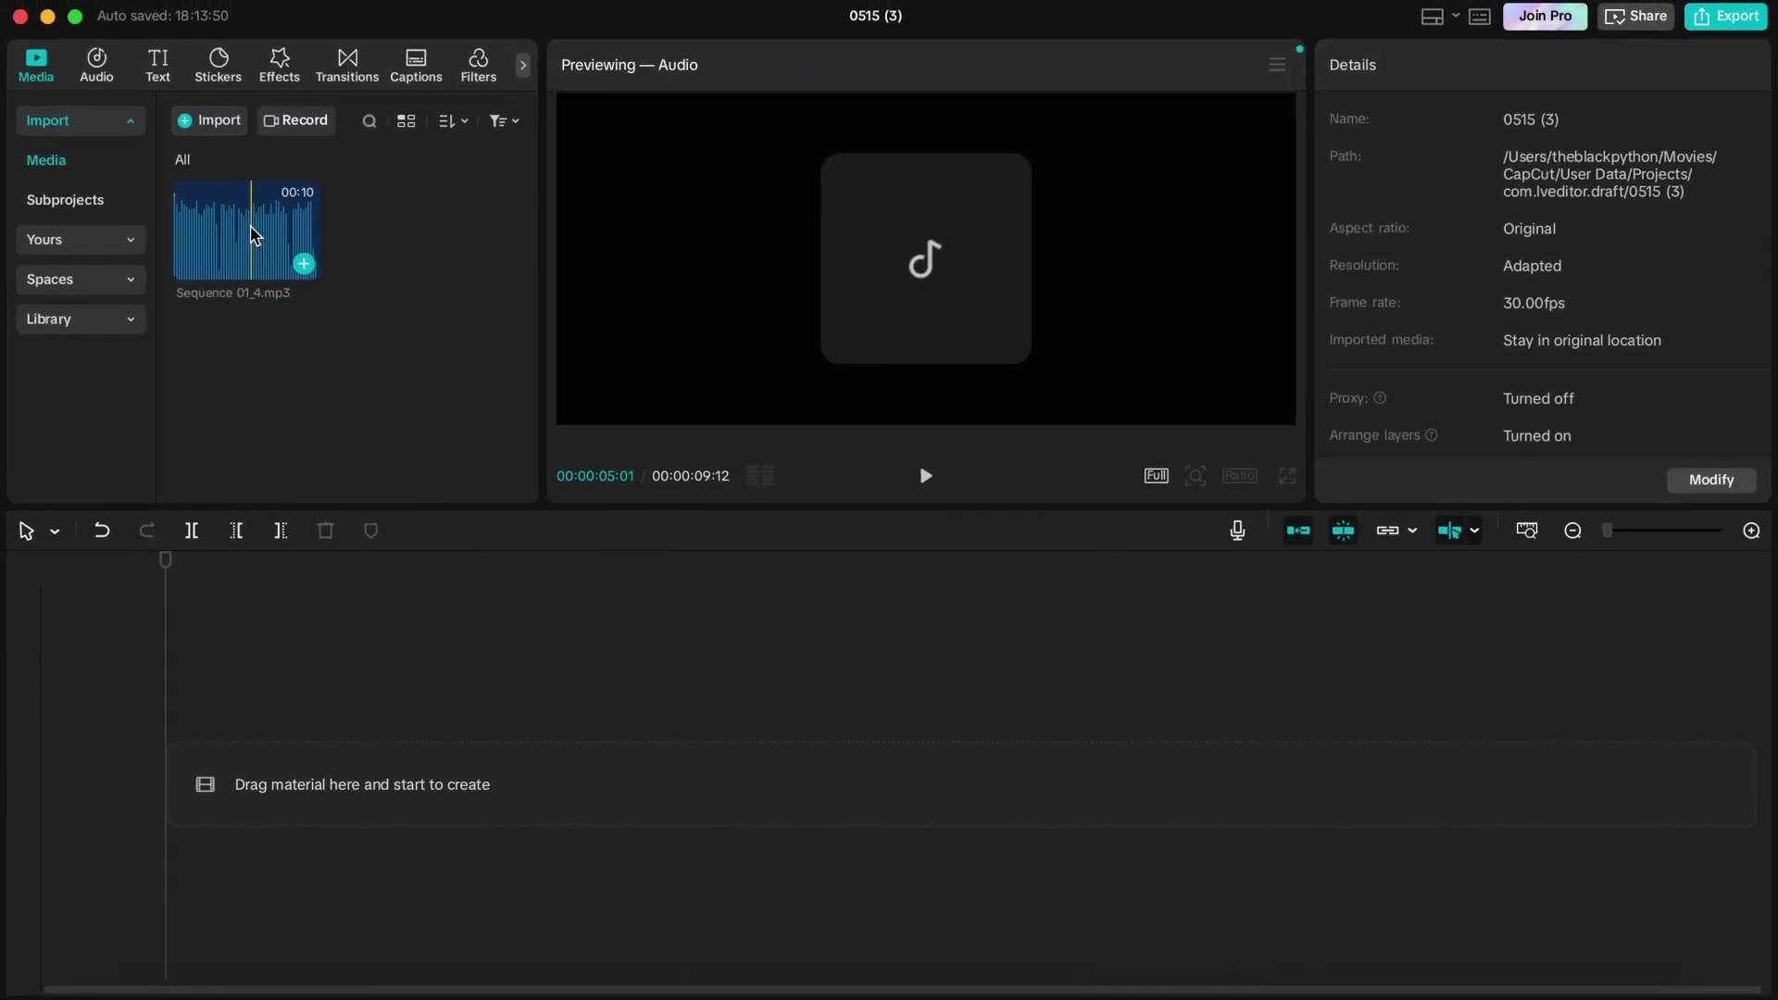
- Place Sequence 01_4.mp3 on the timeline and auto-generate captions from it
{"action": "left_click", "coordinate": [250, 232]}
{"action": "left_click_drag", "start_coordinate": [250, 231], "coordinate": [206, 783]}
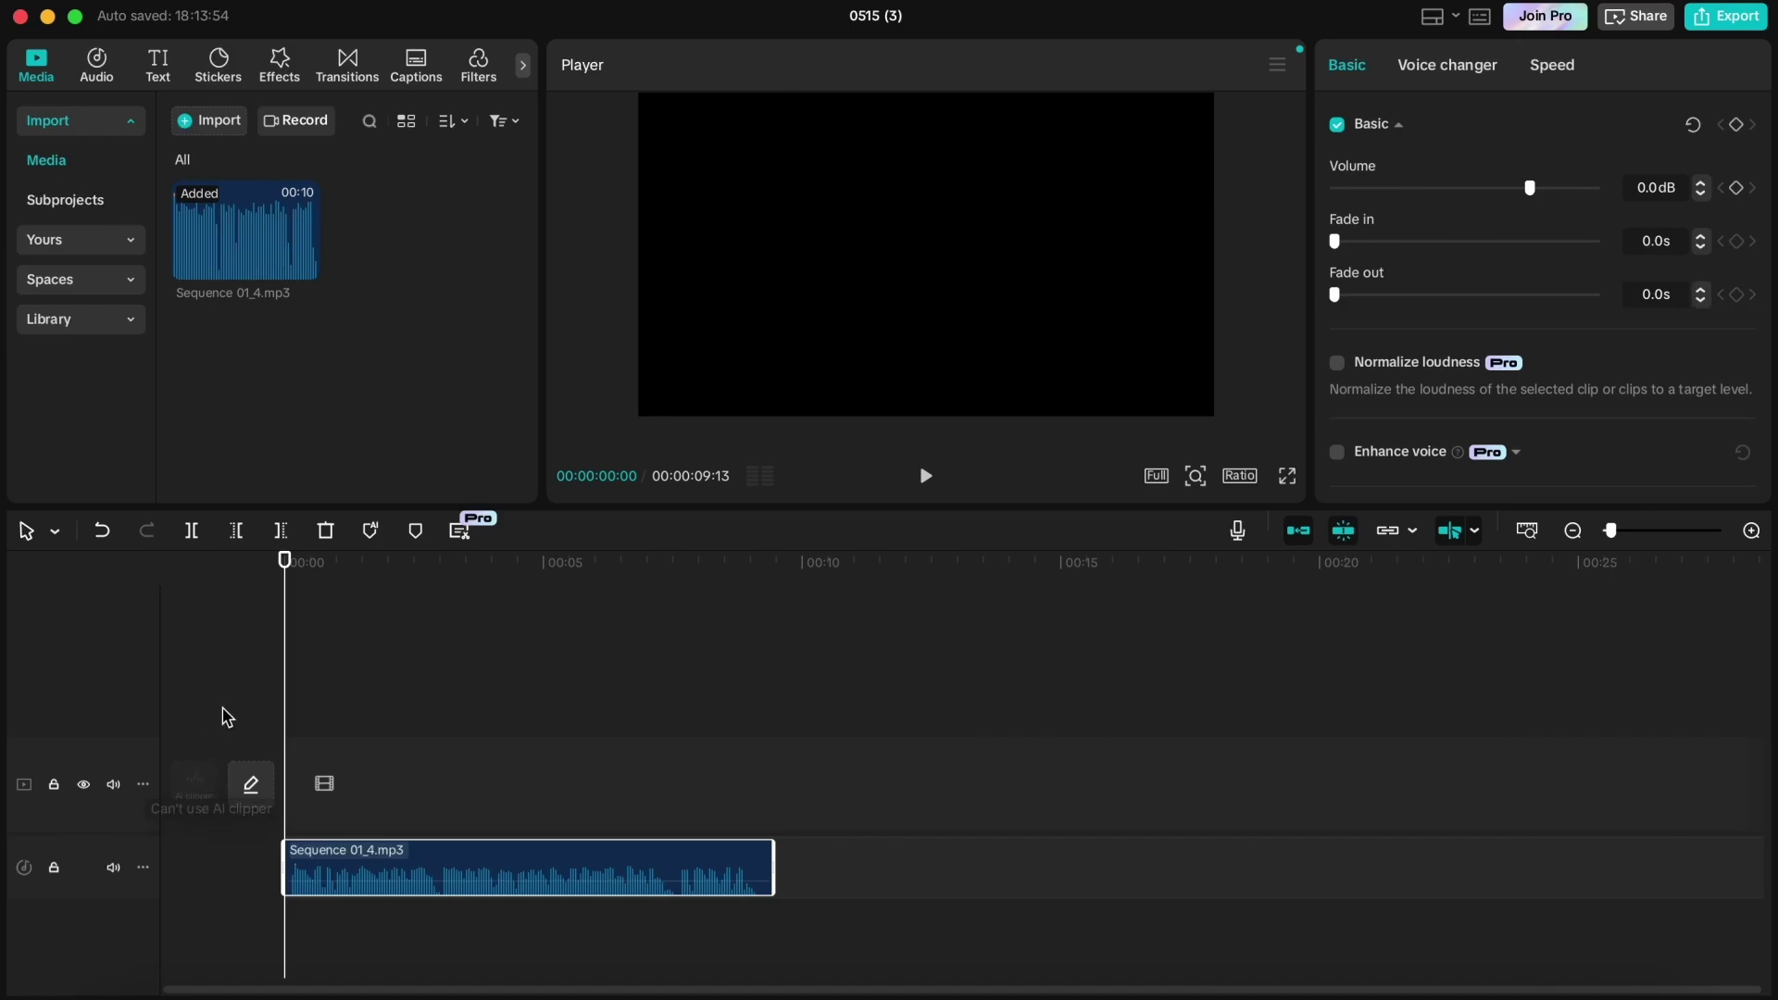
{"action": "left_click", "coordinate": [420, 64]}
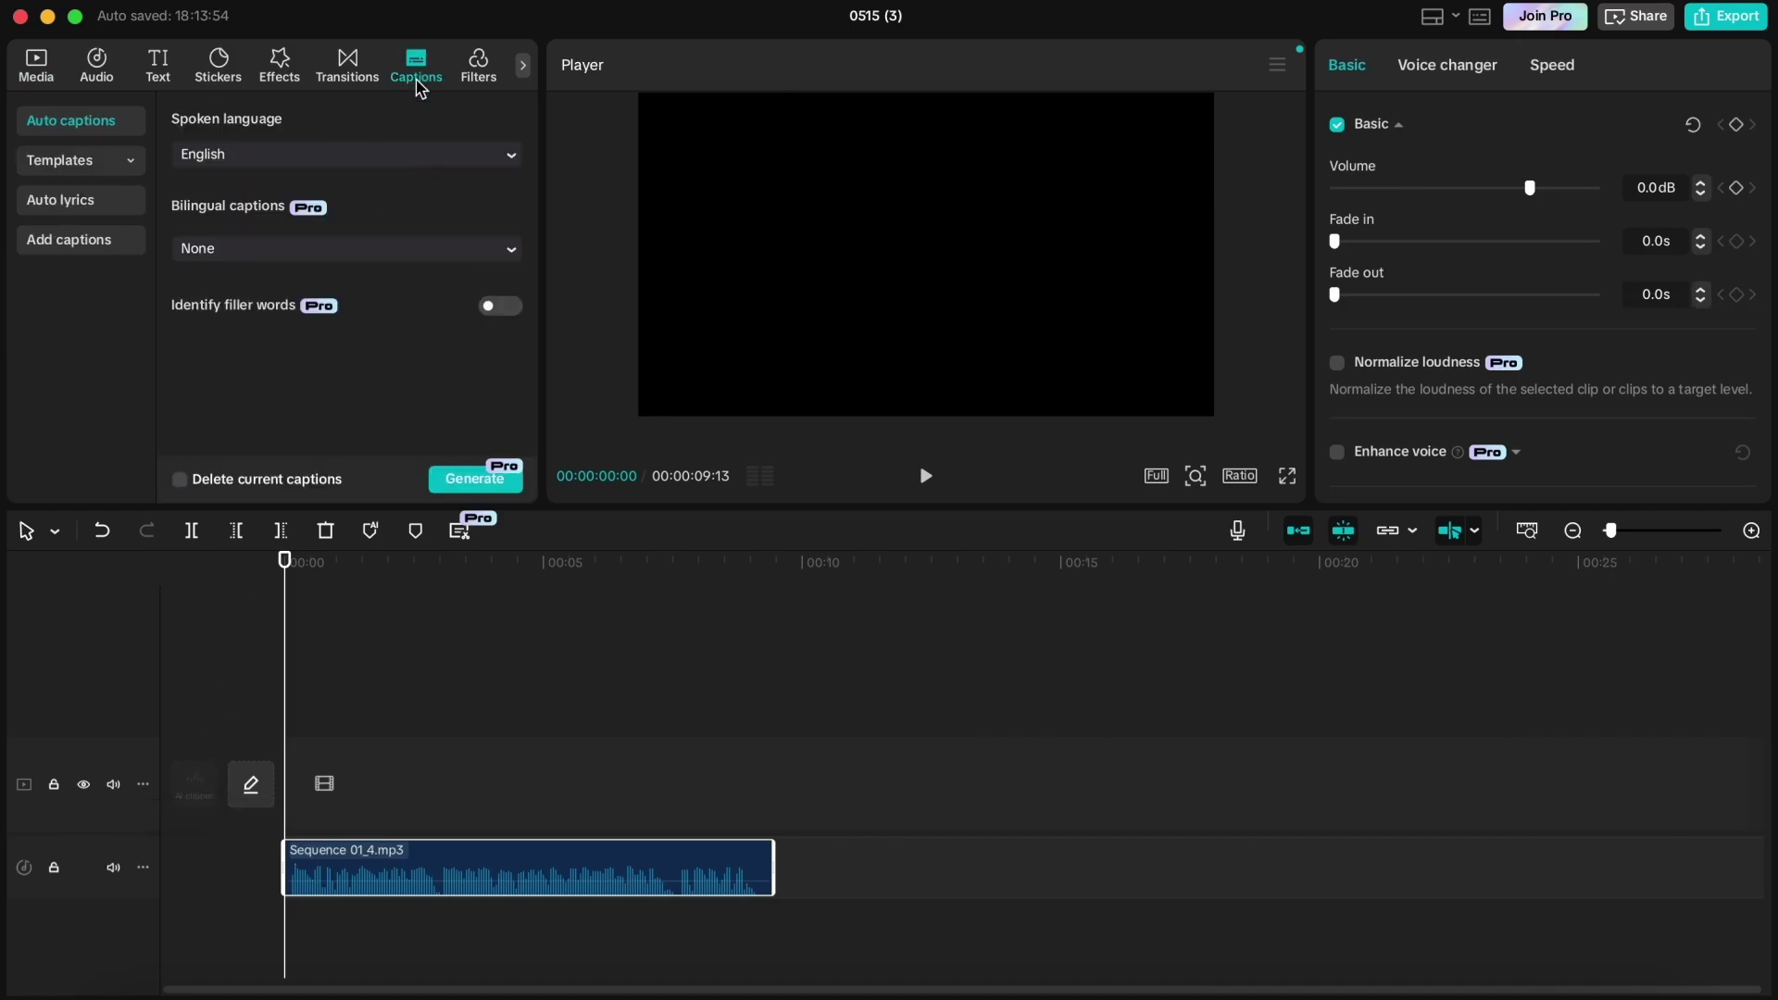
{"action": "left_click", "coordinate": [466, 483]}
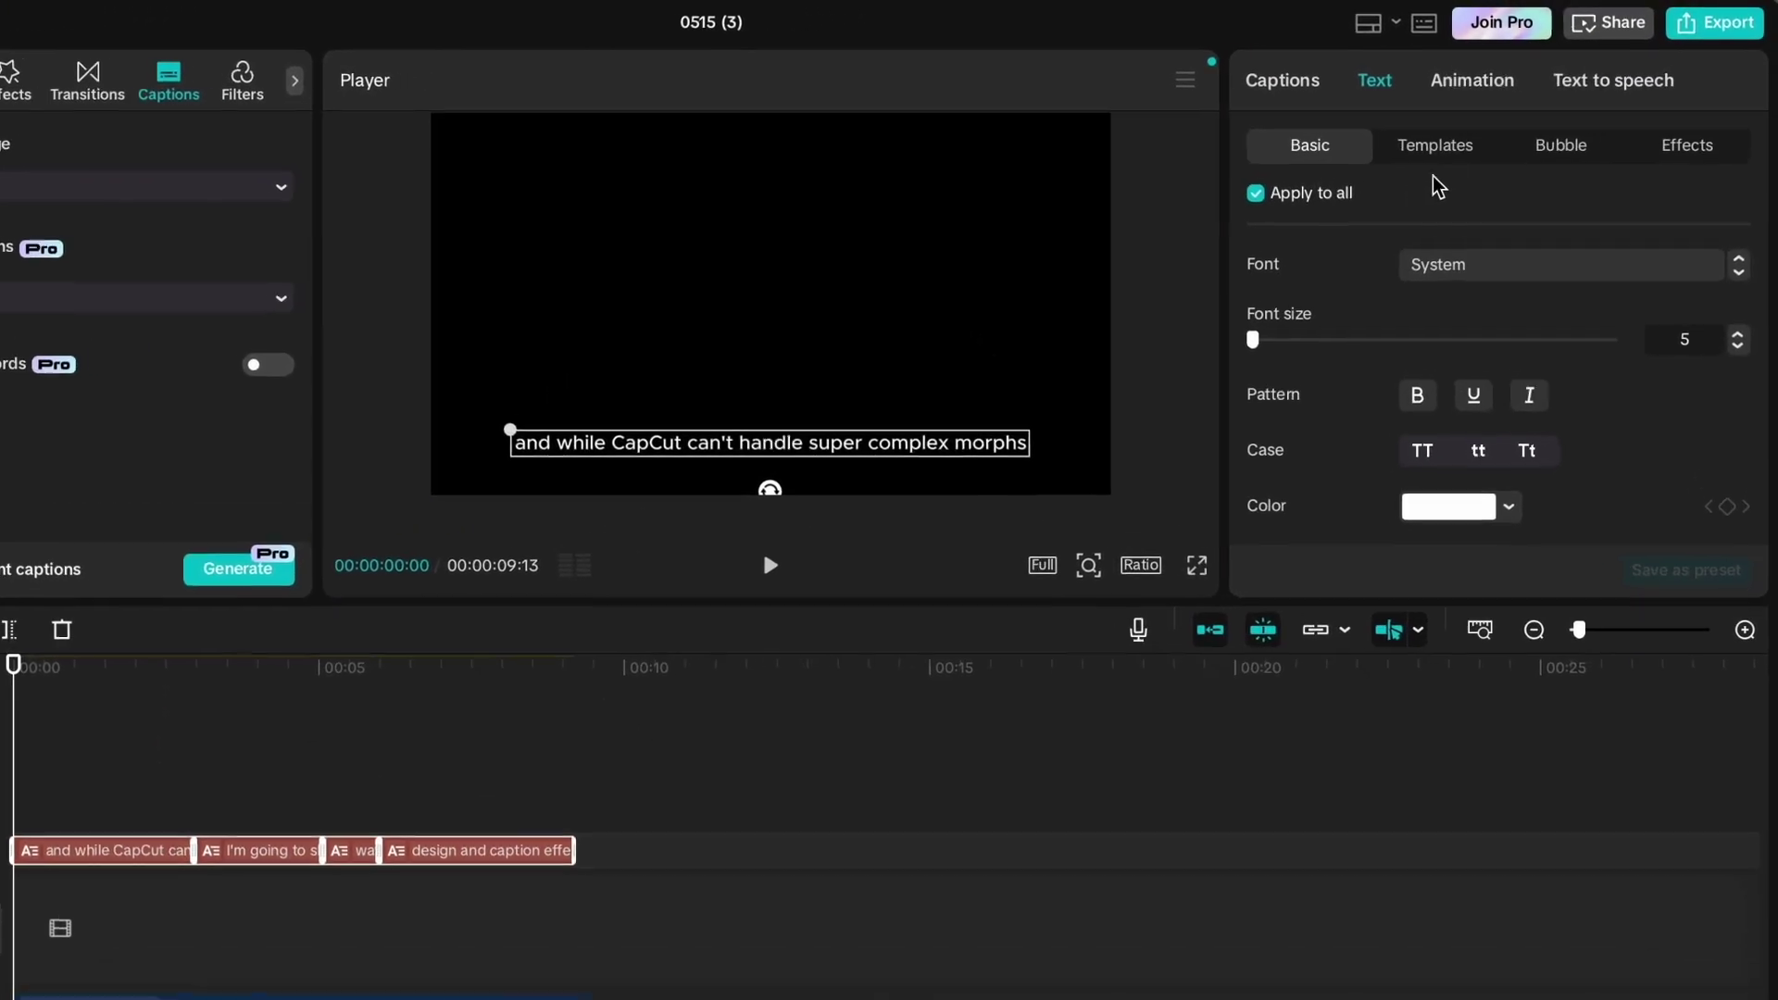
- Give the captions the Bounce Out caption animation
{"action": "left_click", "coordinate": [1509, 70]}
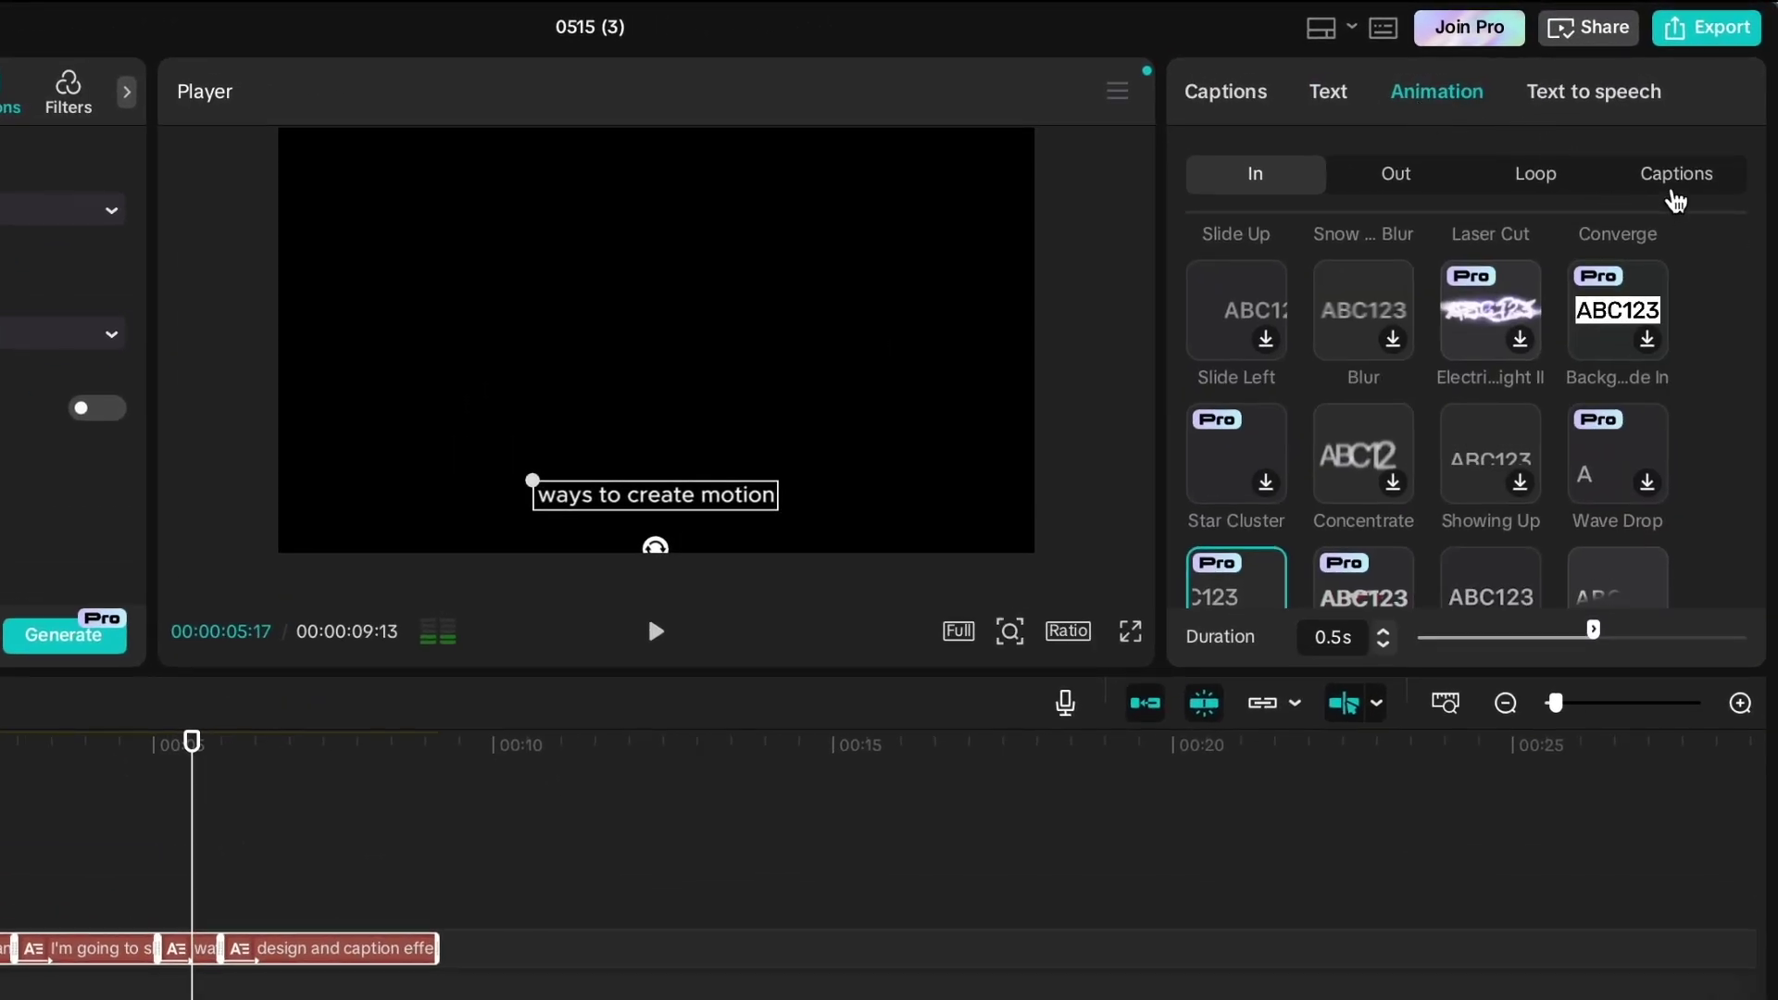
{"action": "left_click", "coordinate": [1674, 194]}
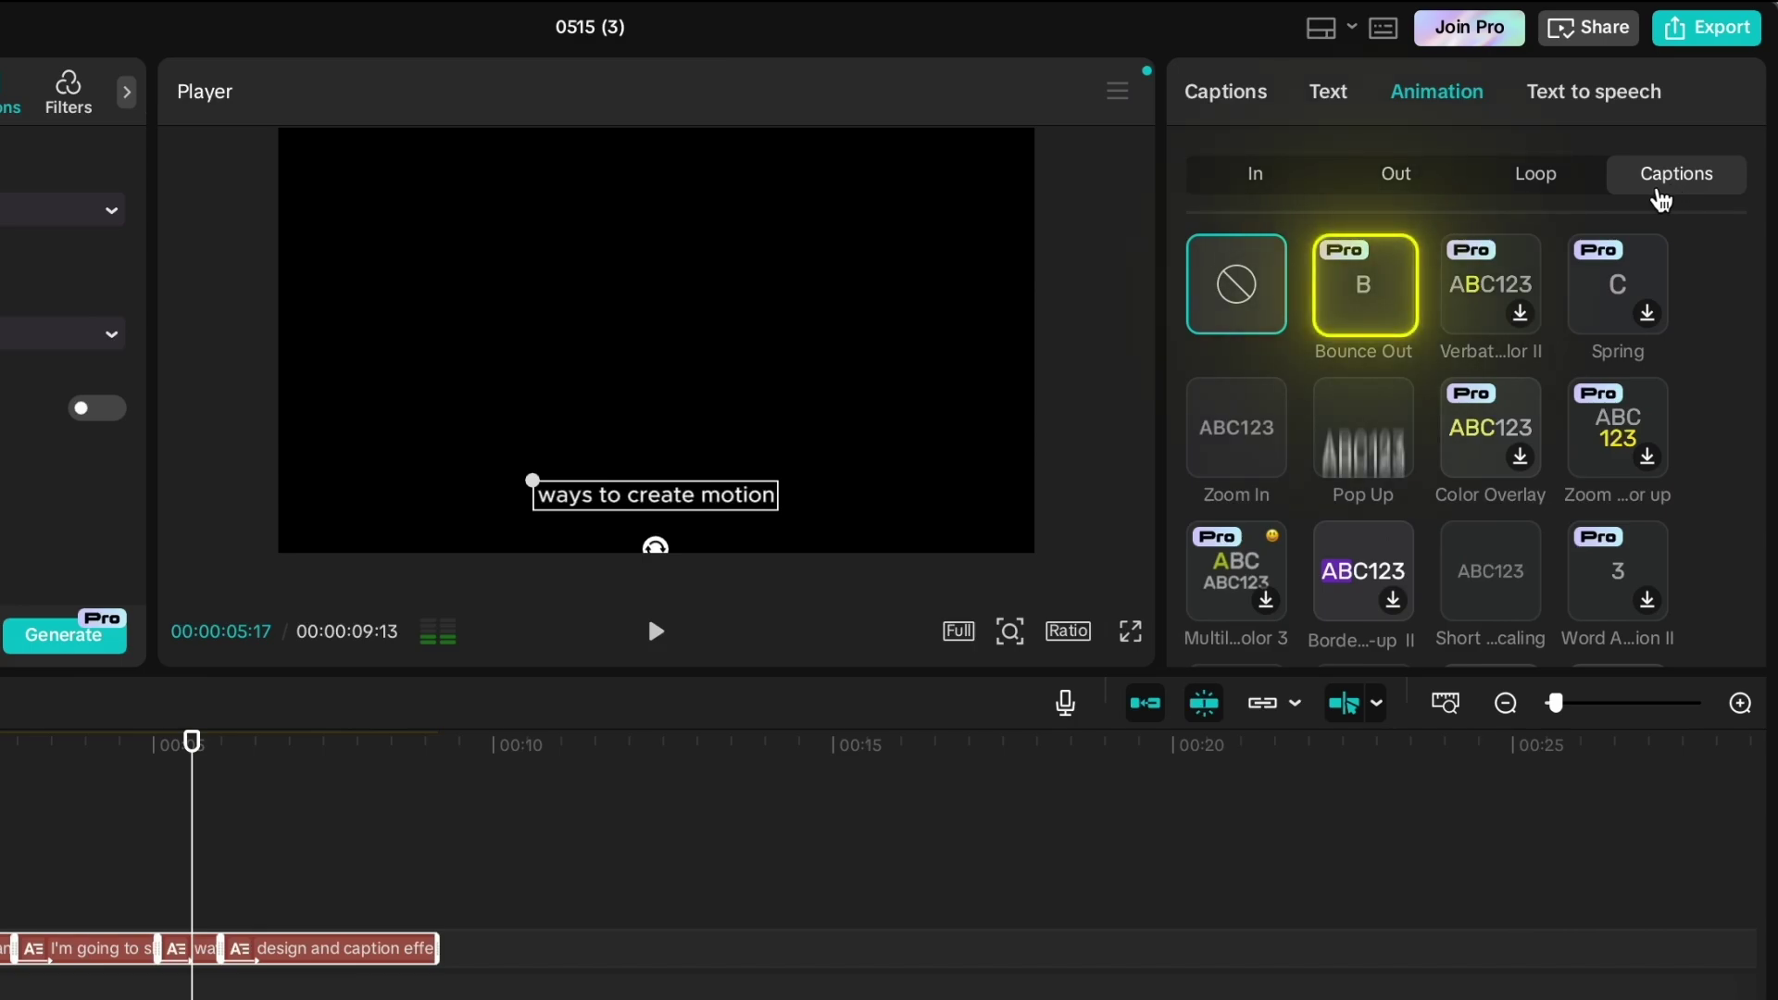
{"action": "left_click", "coordinate": [1367, 291]}
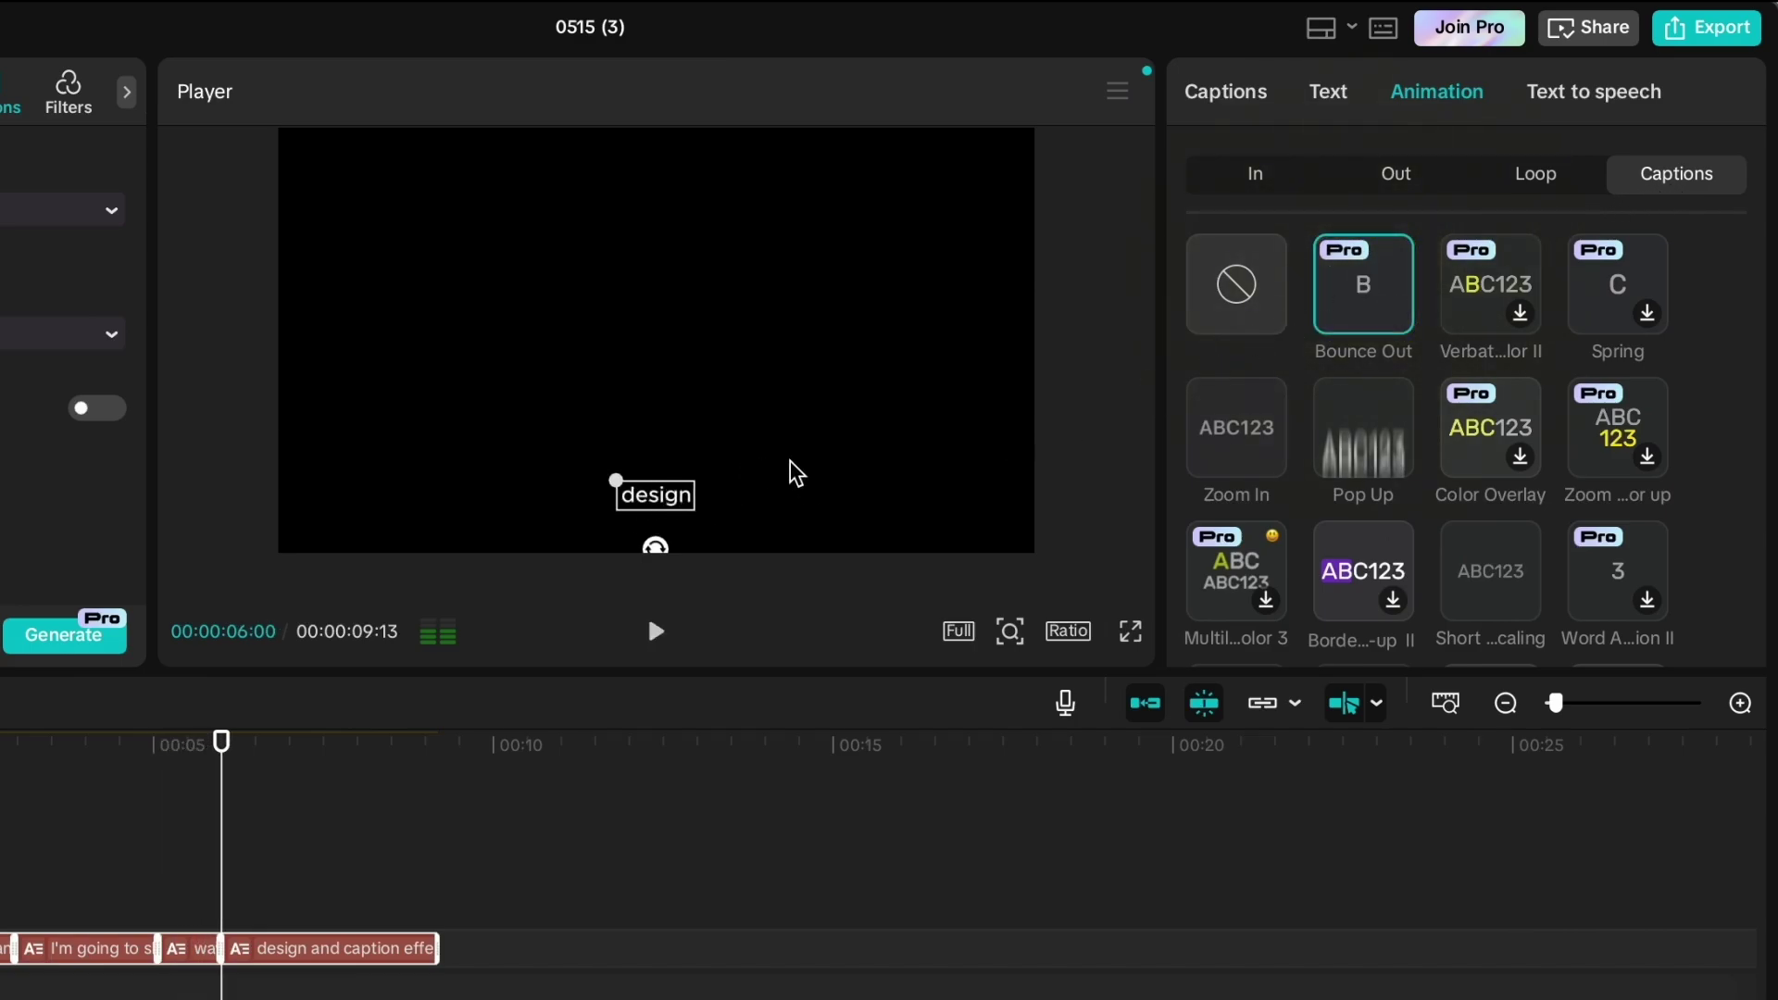
- Switch the captions' font to Signika-Regular
{"action": "left_click", "coordinate": [1324, 96]}
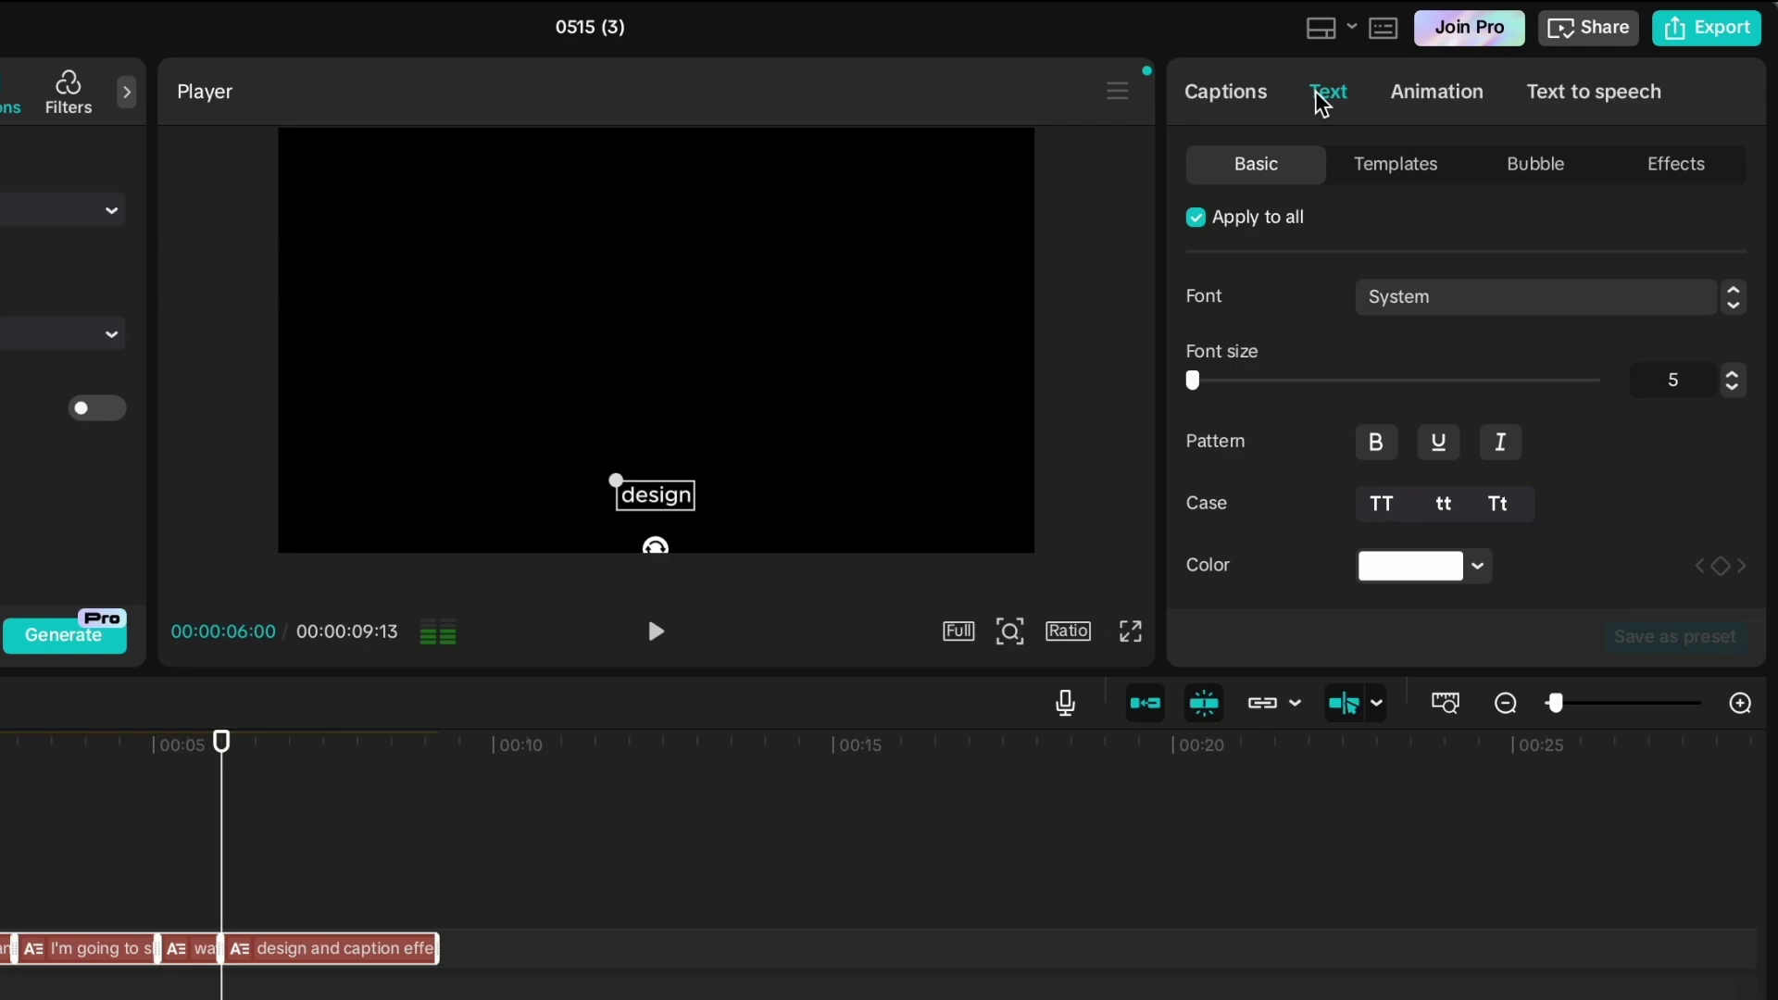
{"action": "left_click", "coordinate": [1414, 310]}
{"action": "left_click", "coordinate": [1449, 408]}
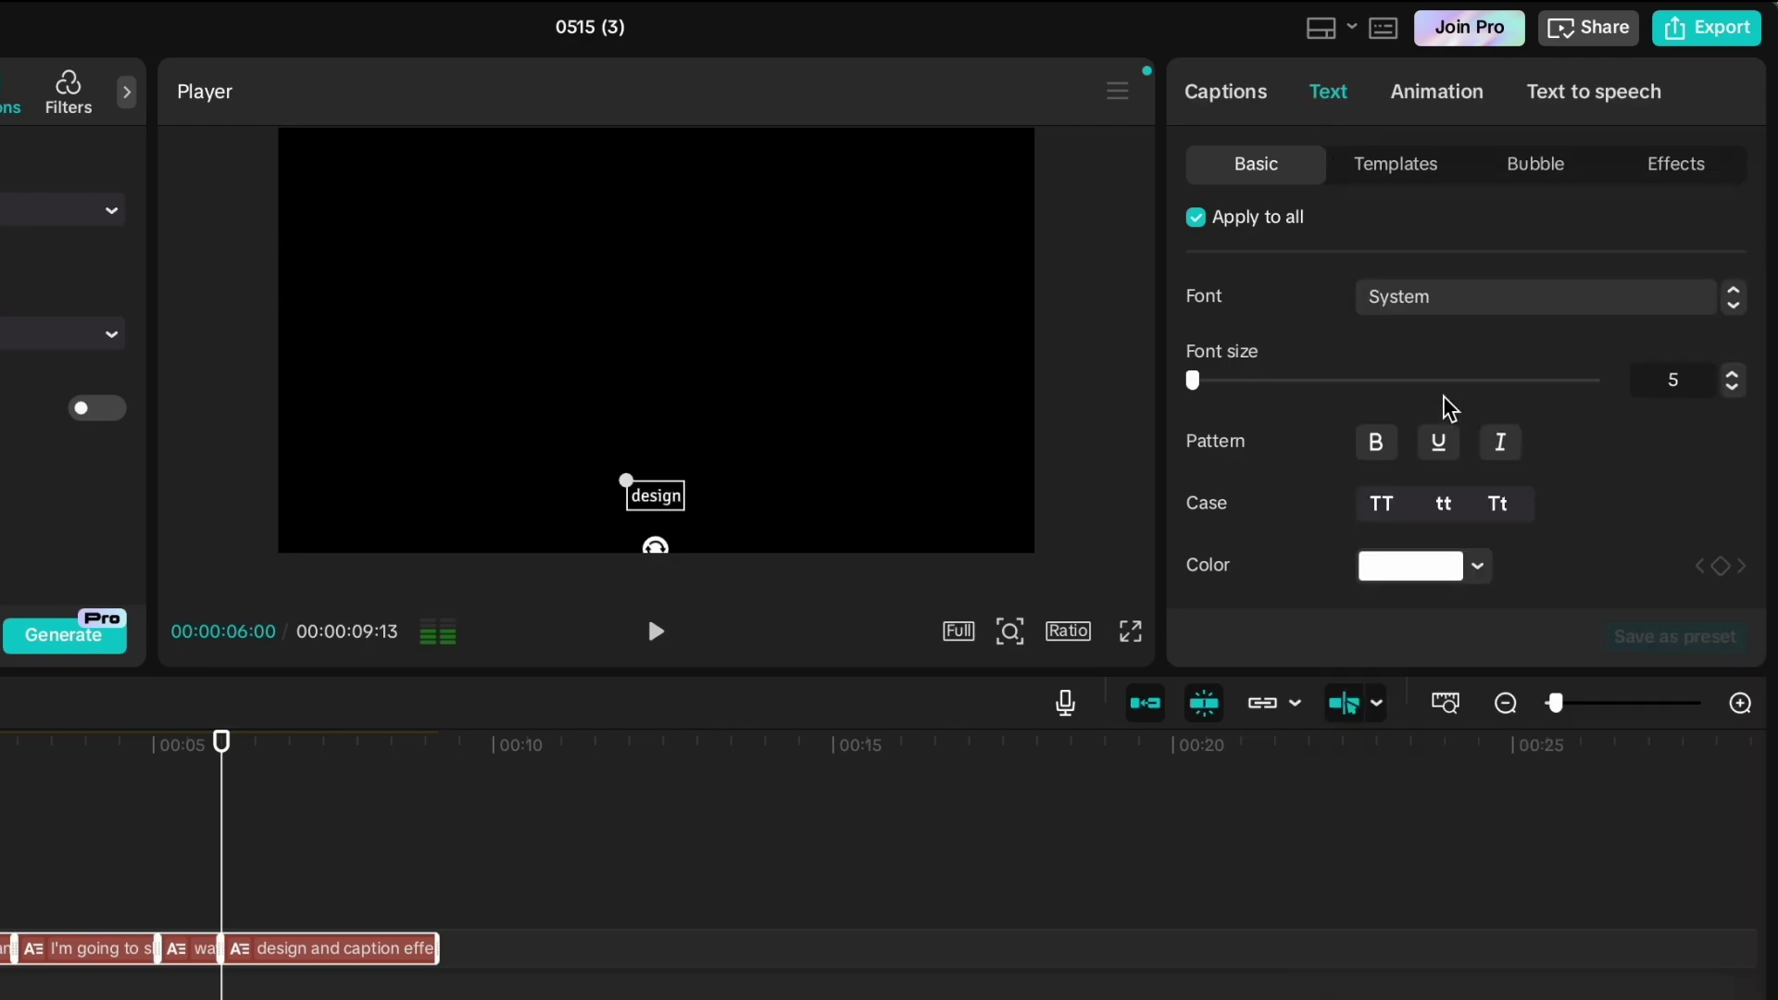
- Set the caption font size to 16 and replay the captions from the start
{"action": "left_click_drag", "start_coordinate": [1193, 380], "coordinate": [1213, 389]}
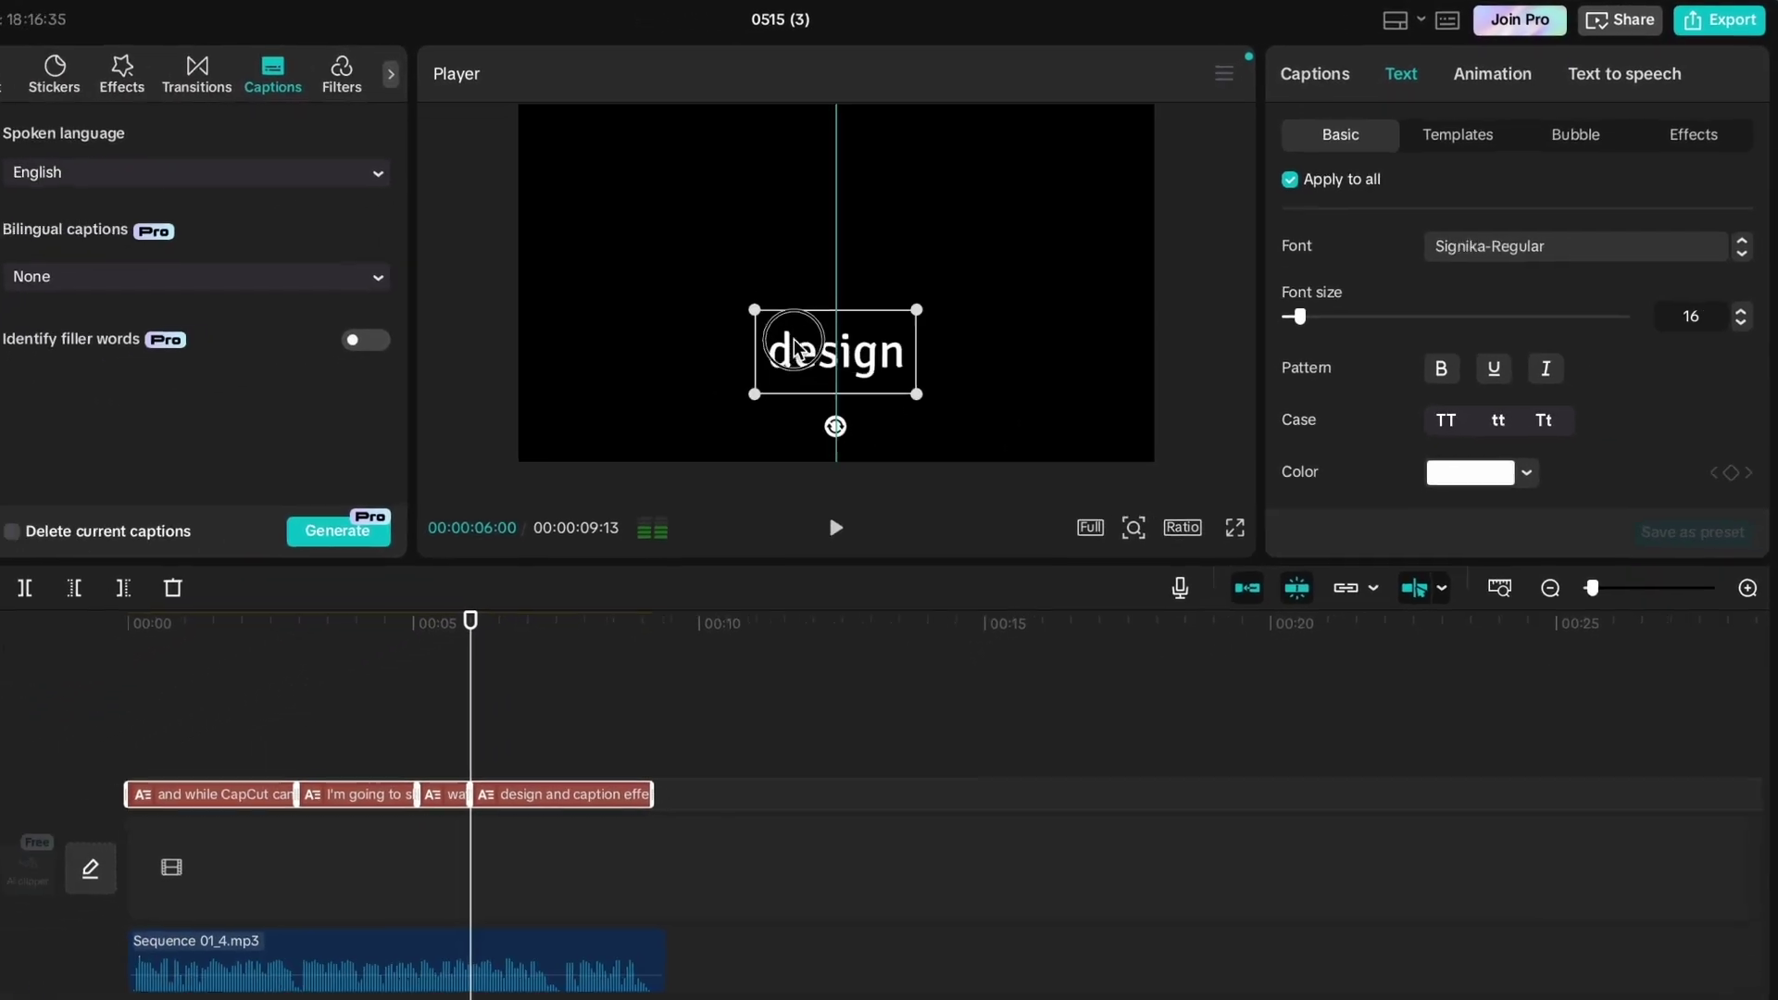
{"action": "key", "text": "Home"}
{"action": "key", "text": "space"}
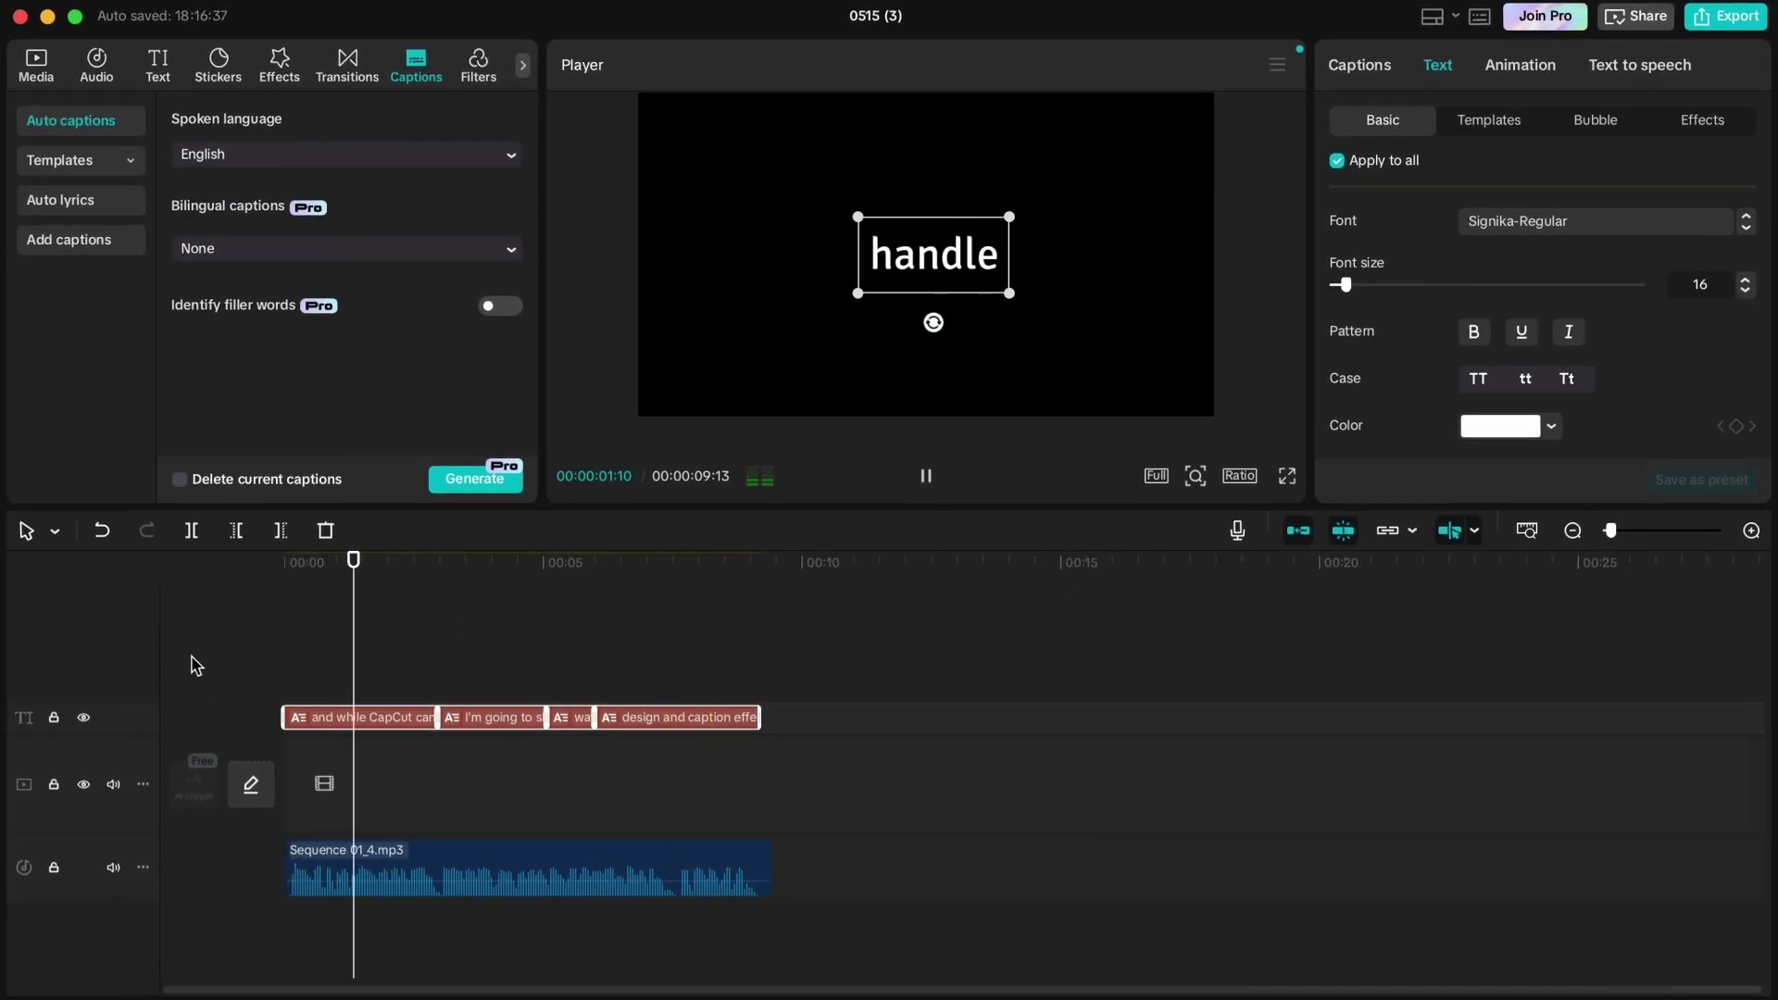
- Combine all the caption clips into a single compound clip
{"action": "left_click", "coordinate": [823, 692]}
{"action": "left_click", "coordinate": [347, 718]}
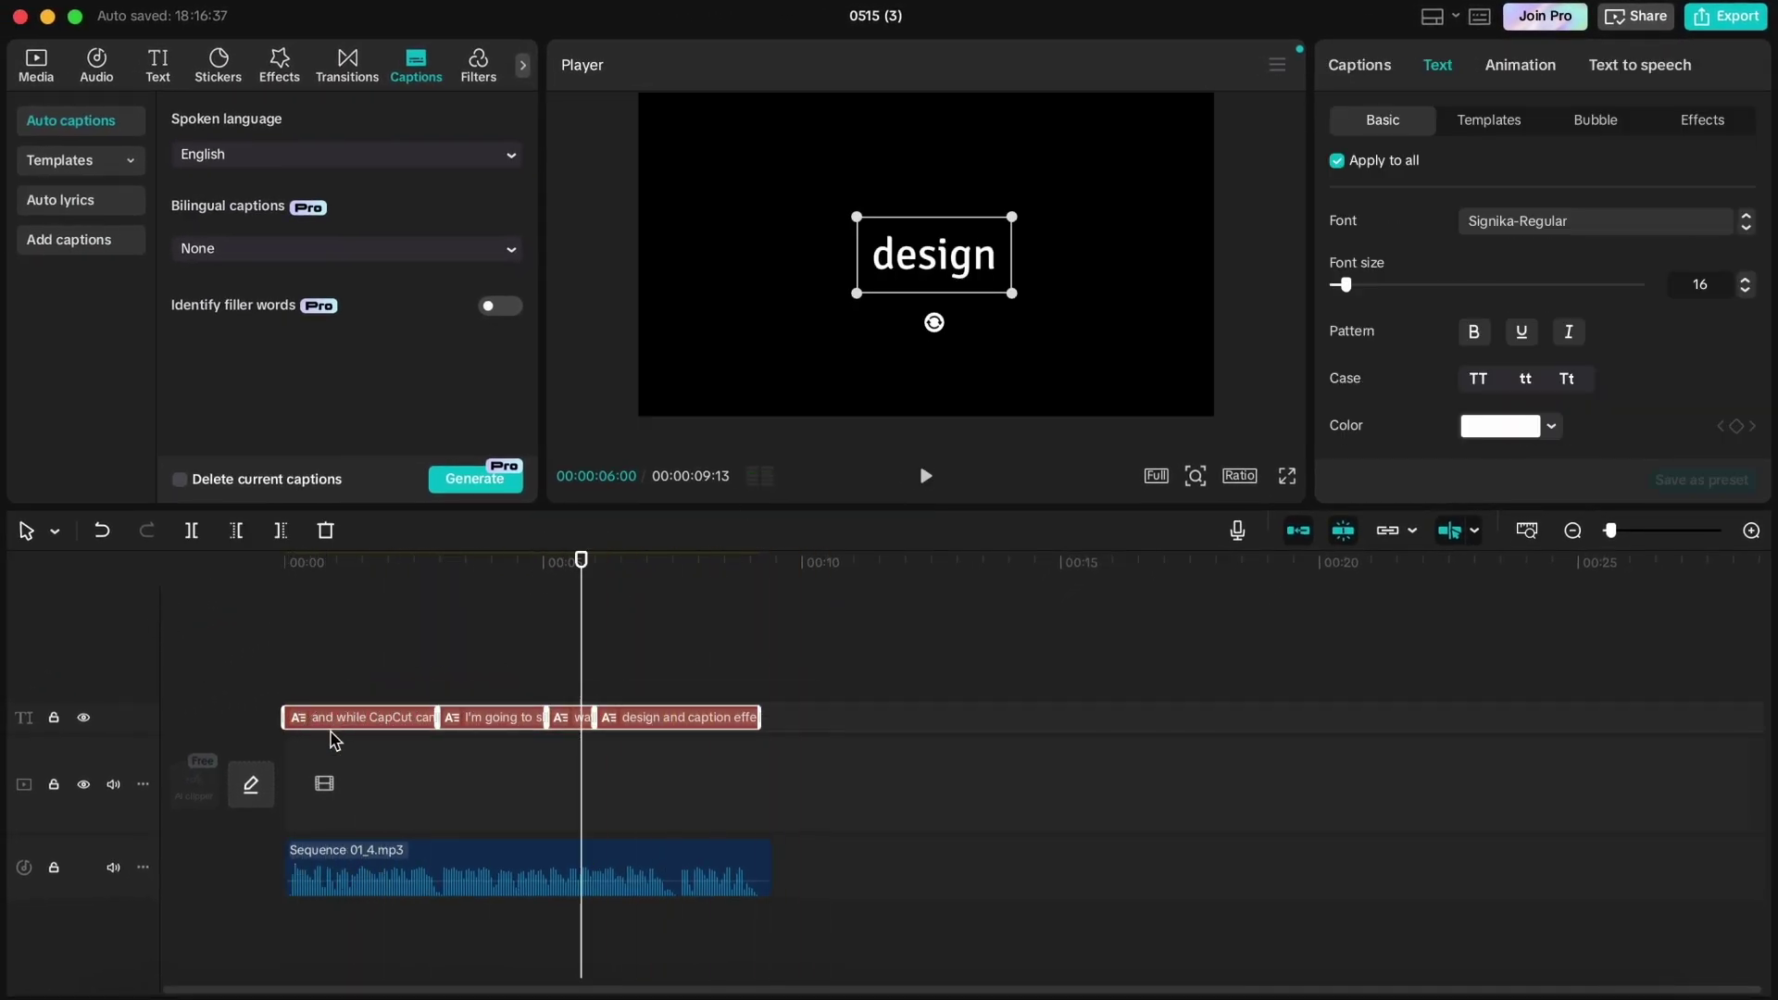
{"action": "right_click", "coordinate": [359, 722]}
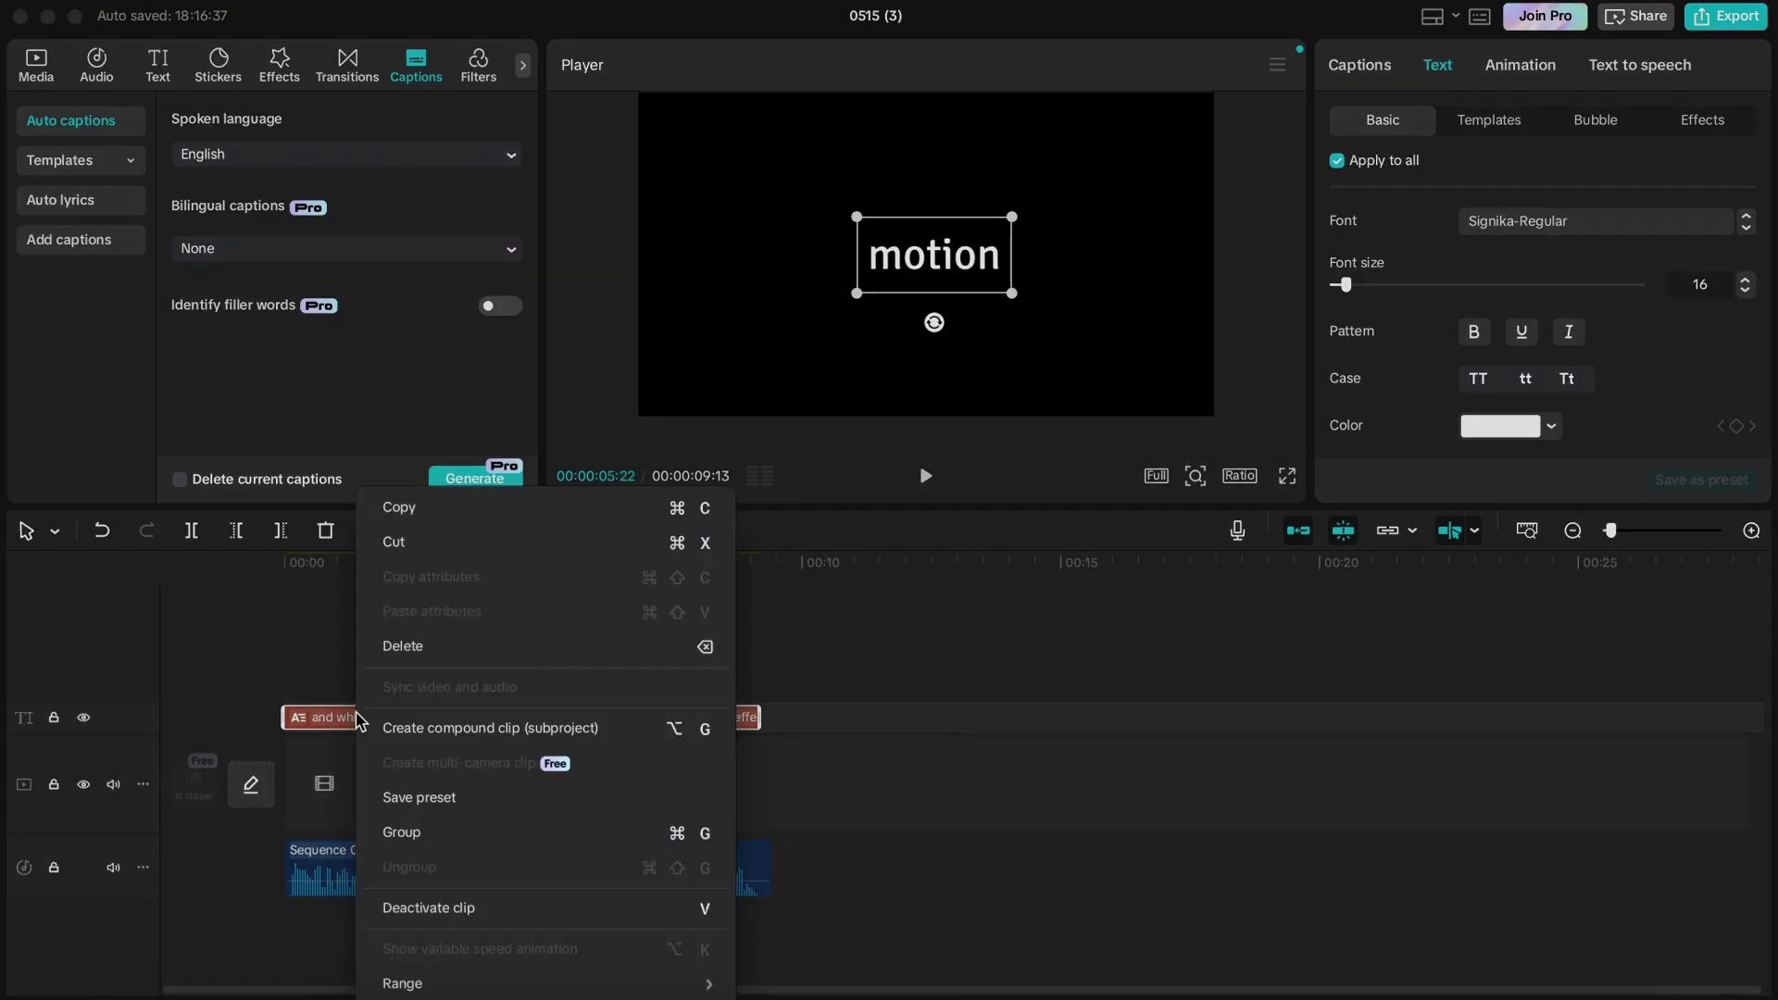
{"action": "left_click", "coordinate": [405, 729]}
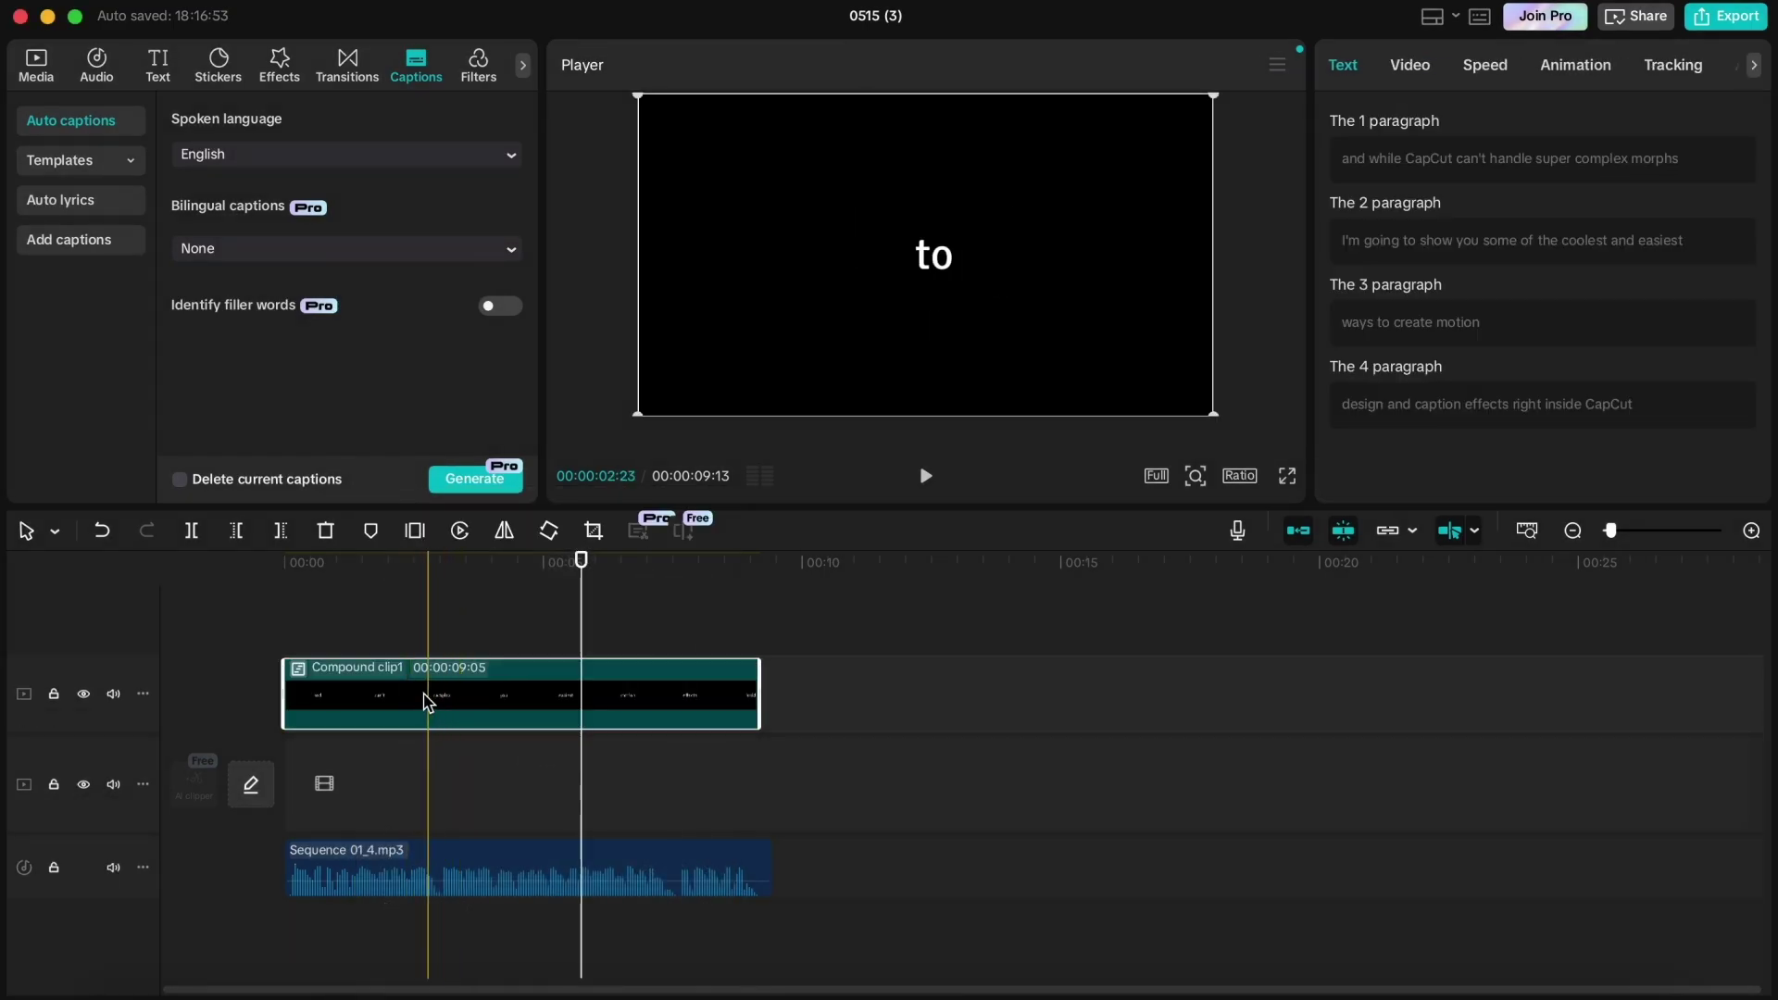
- Enable motion blur on the compound clip at 6 times speed and preview it full screen
{"action": "left_click", "coordinate": [1409, 66]}
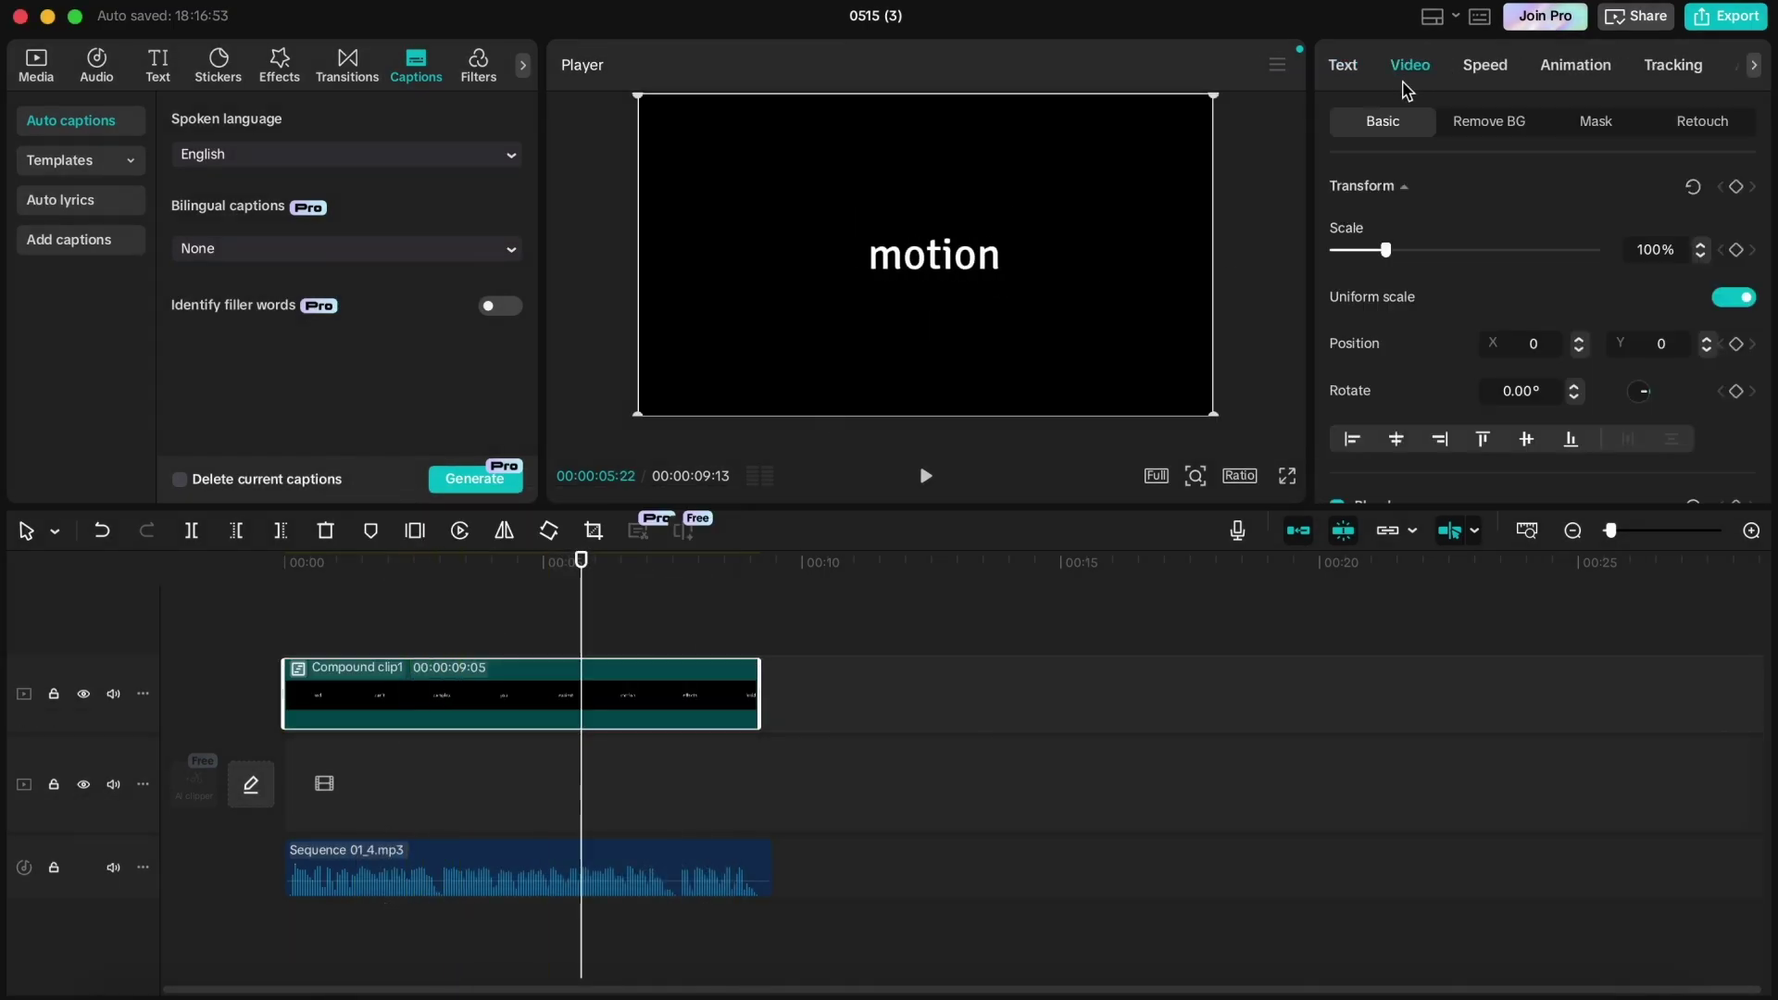
{"action": "scroll", "coordinate": [1448, 331], "scroll_direction": "down", "scroll_amount": 8}
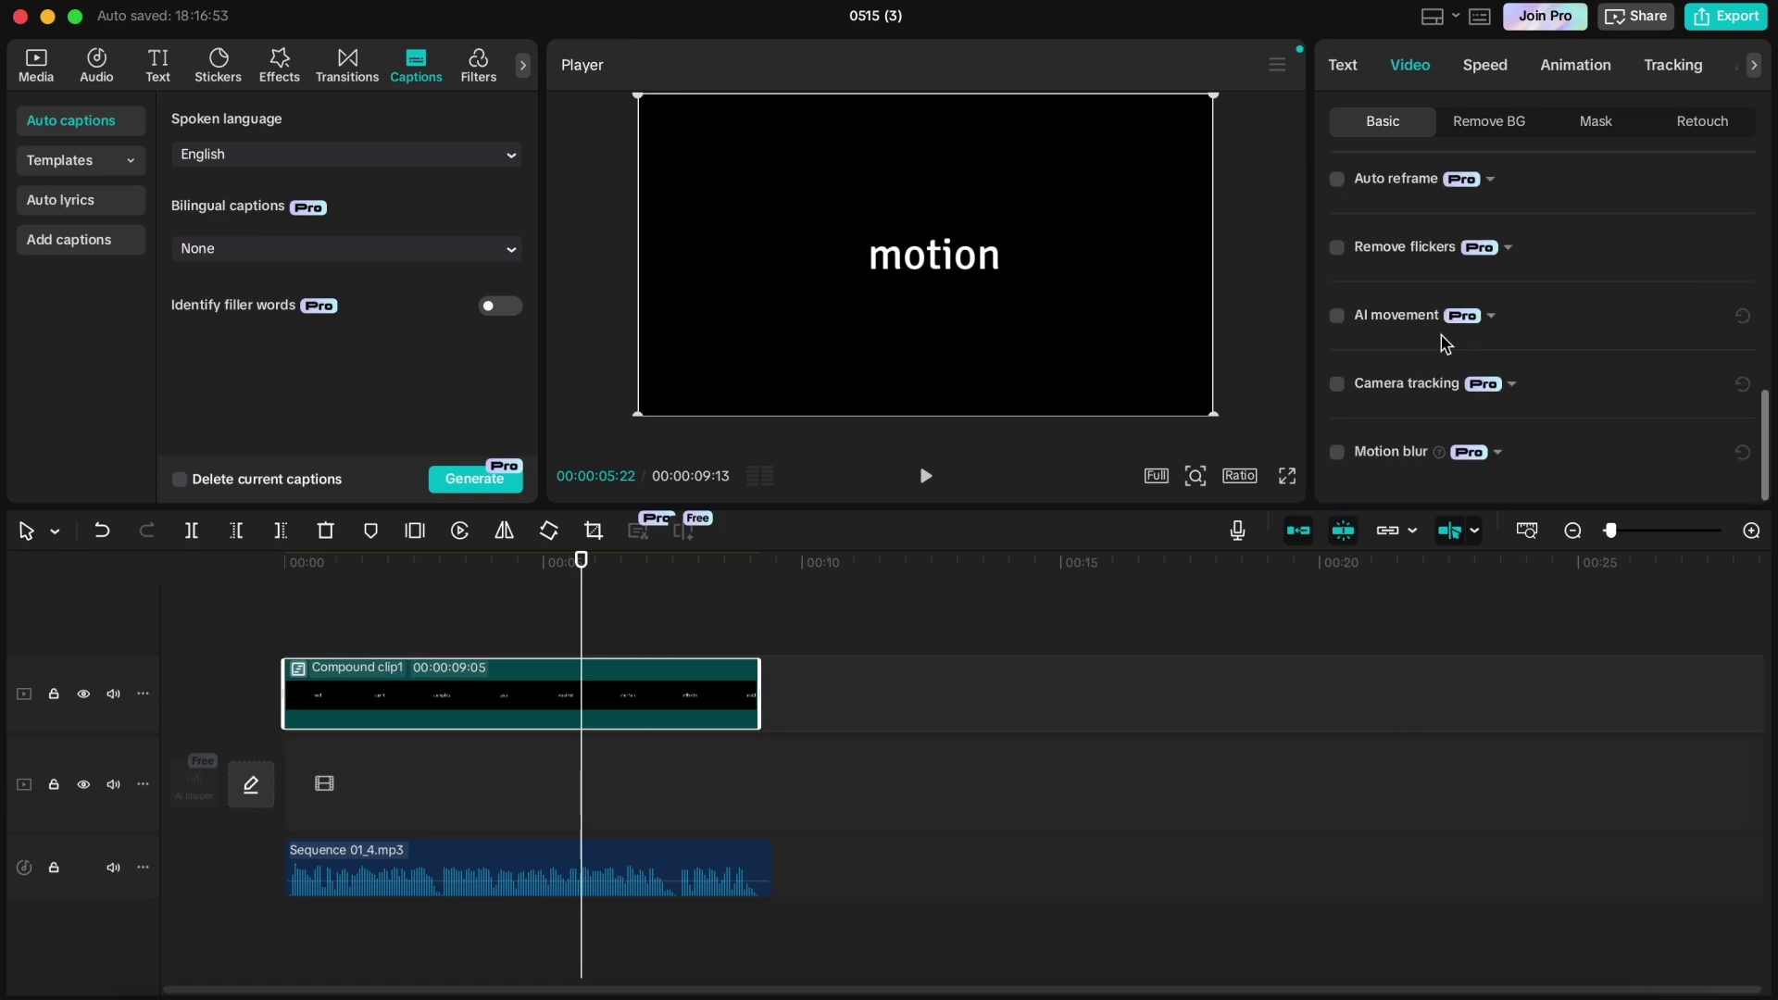
{"action": "left_click", "coordinate": [1337, 453]}
{"action": "scroll", "coordinate": [1444, 463], "scroll_direction": "down", "scroll_amount": 2}
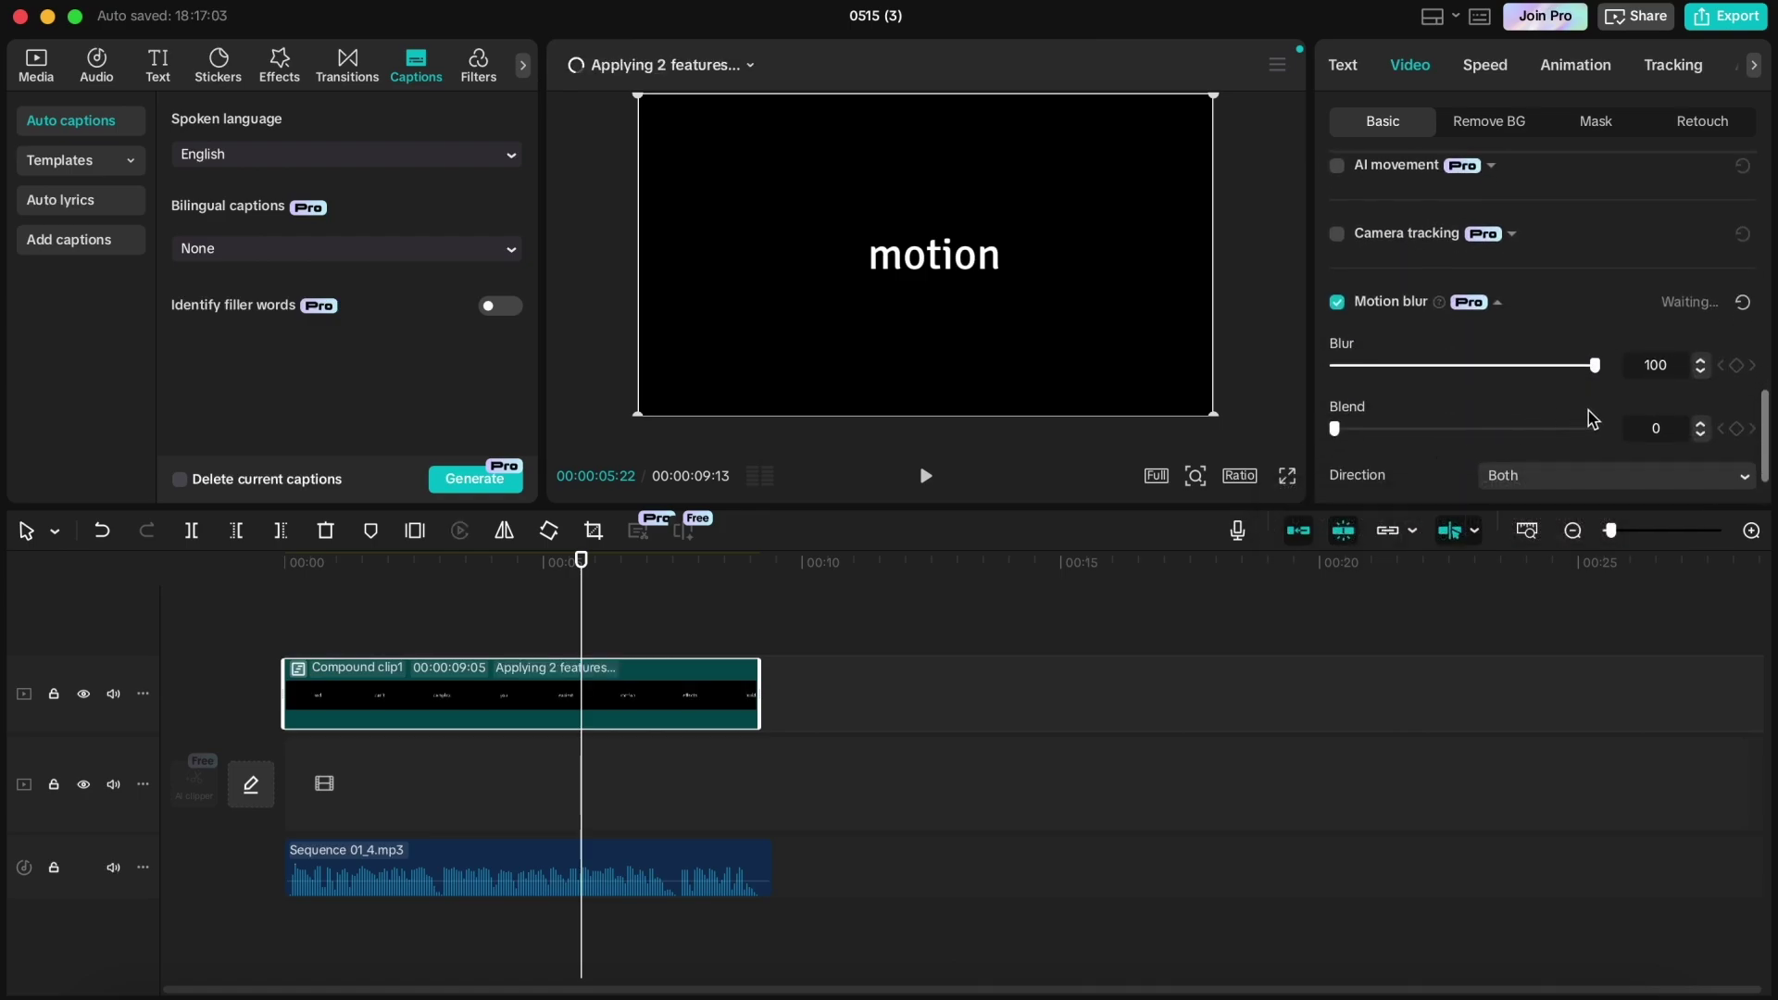
{"action": "scroll", "coordinate": [1610, 435], "scroll_direction": "down", "scroll_amount": 1}
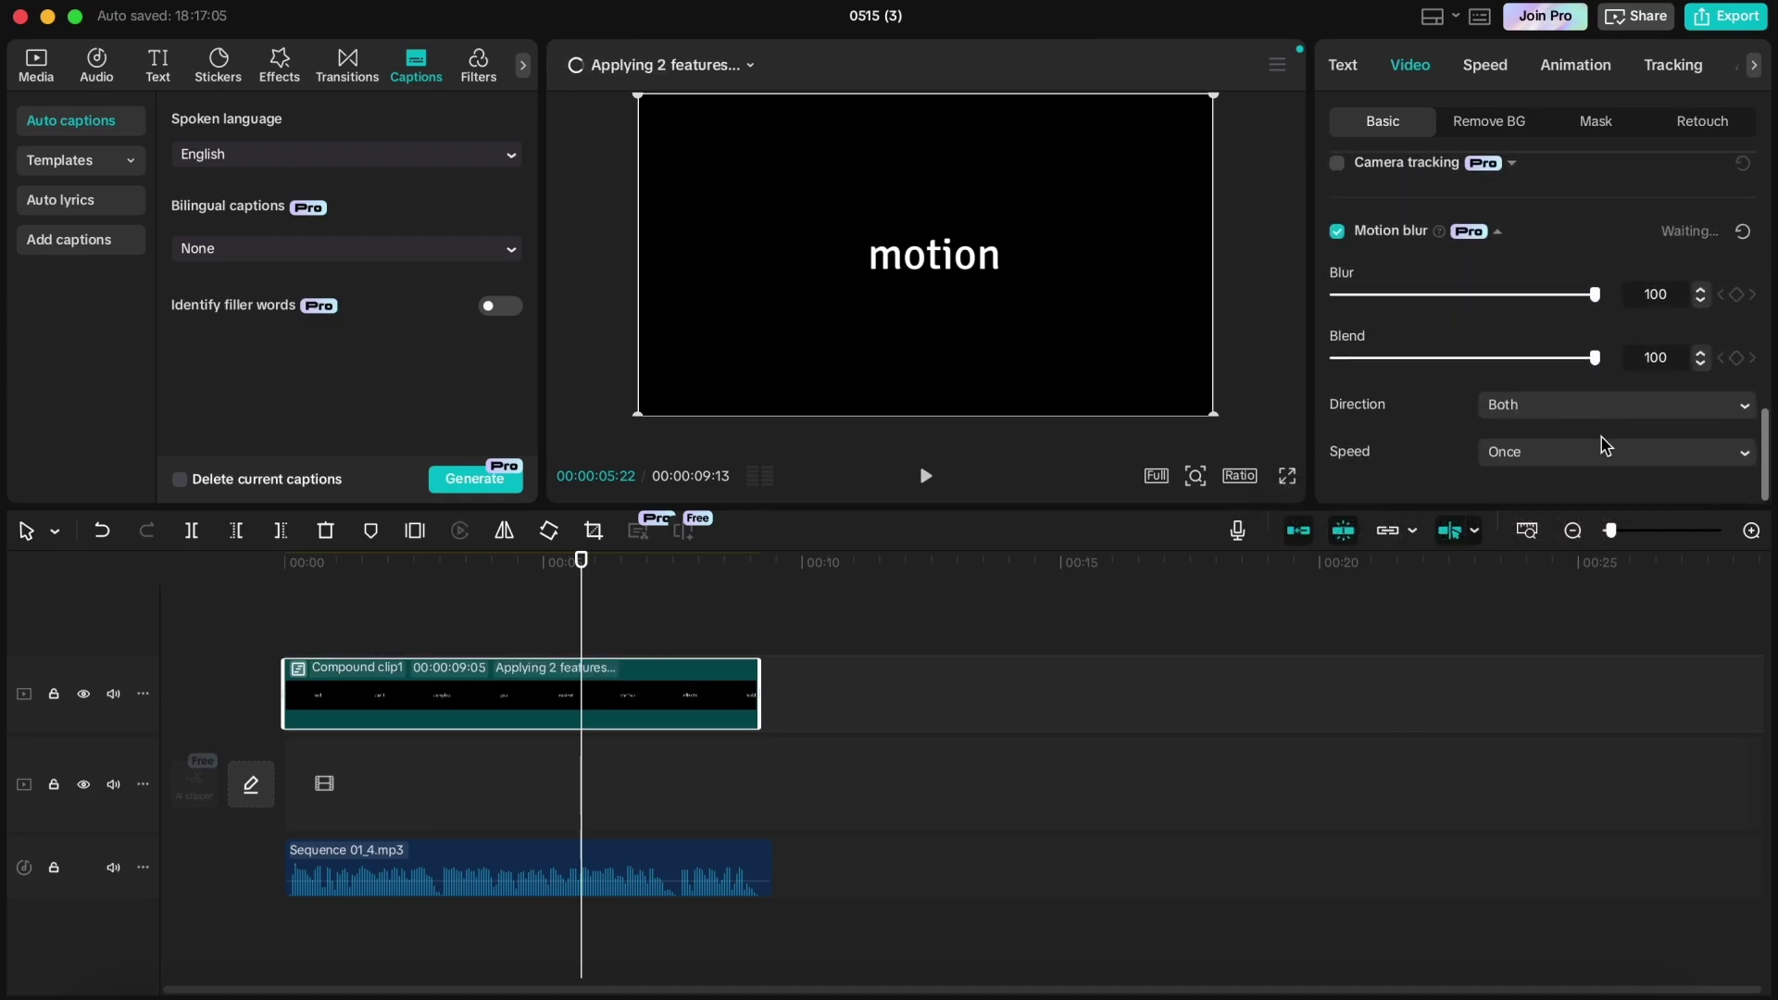
{"action": "left_click", "coordinate": [1598, 454]}
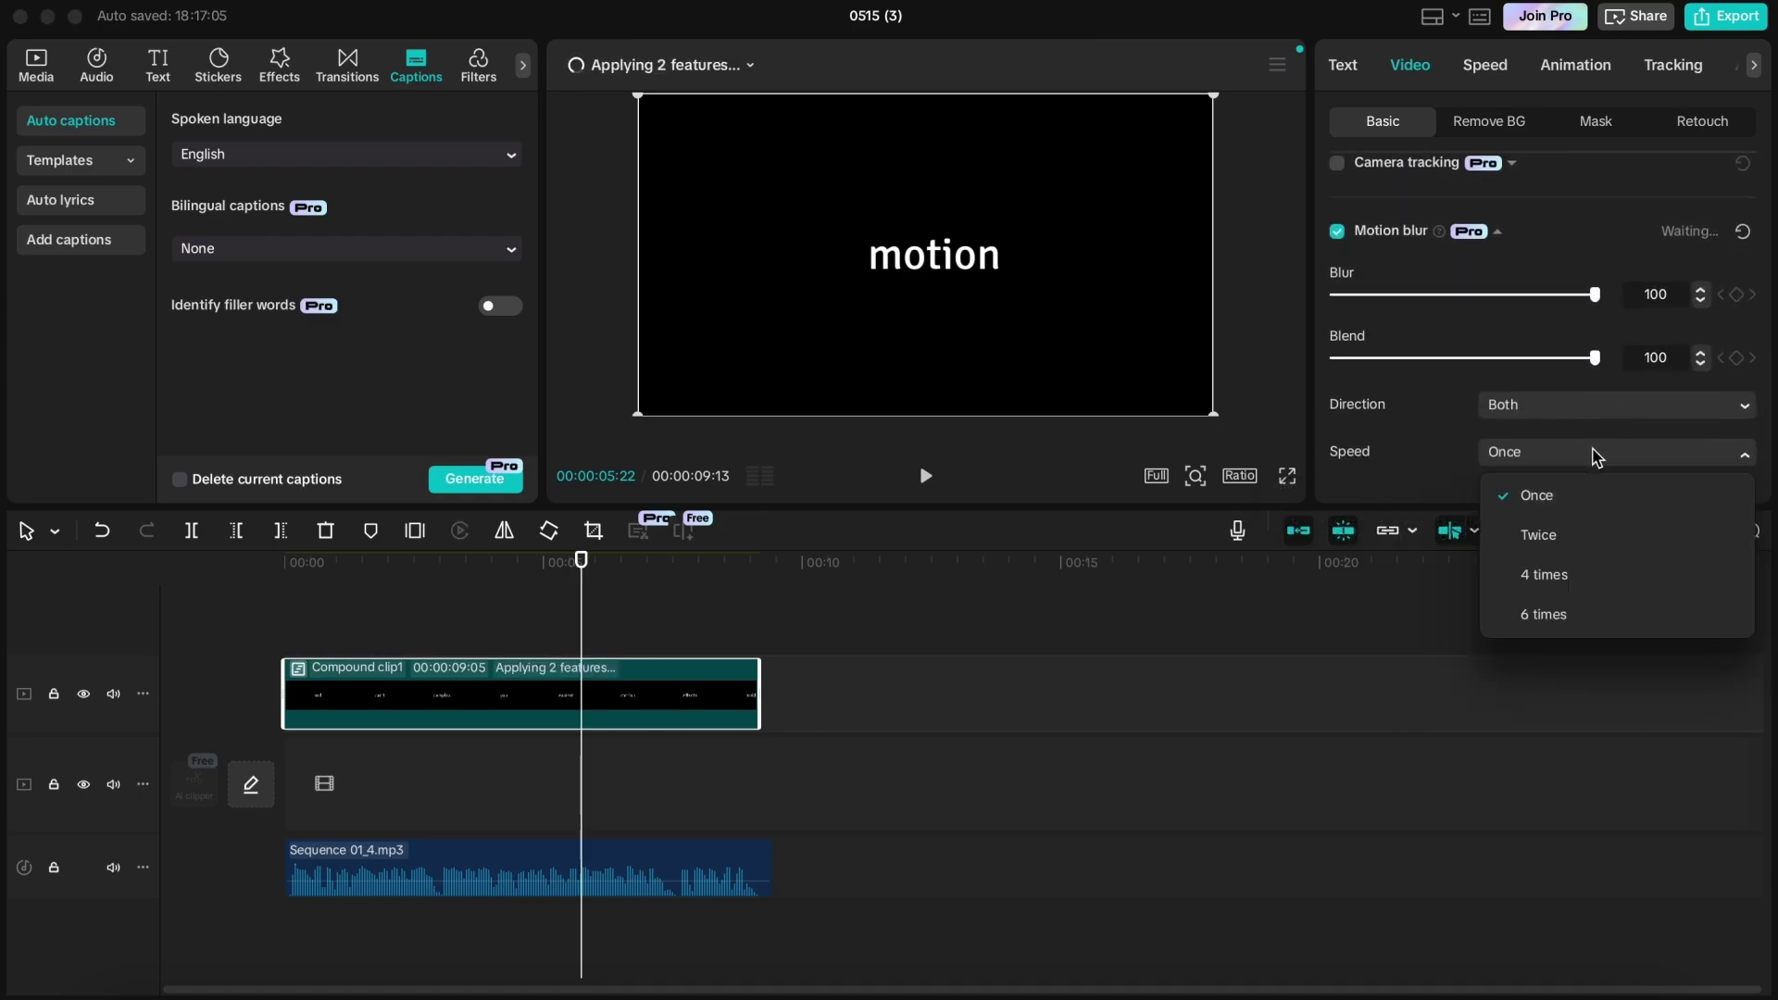
{"action": "left_click", "coordinate": [1544, 614]}
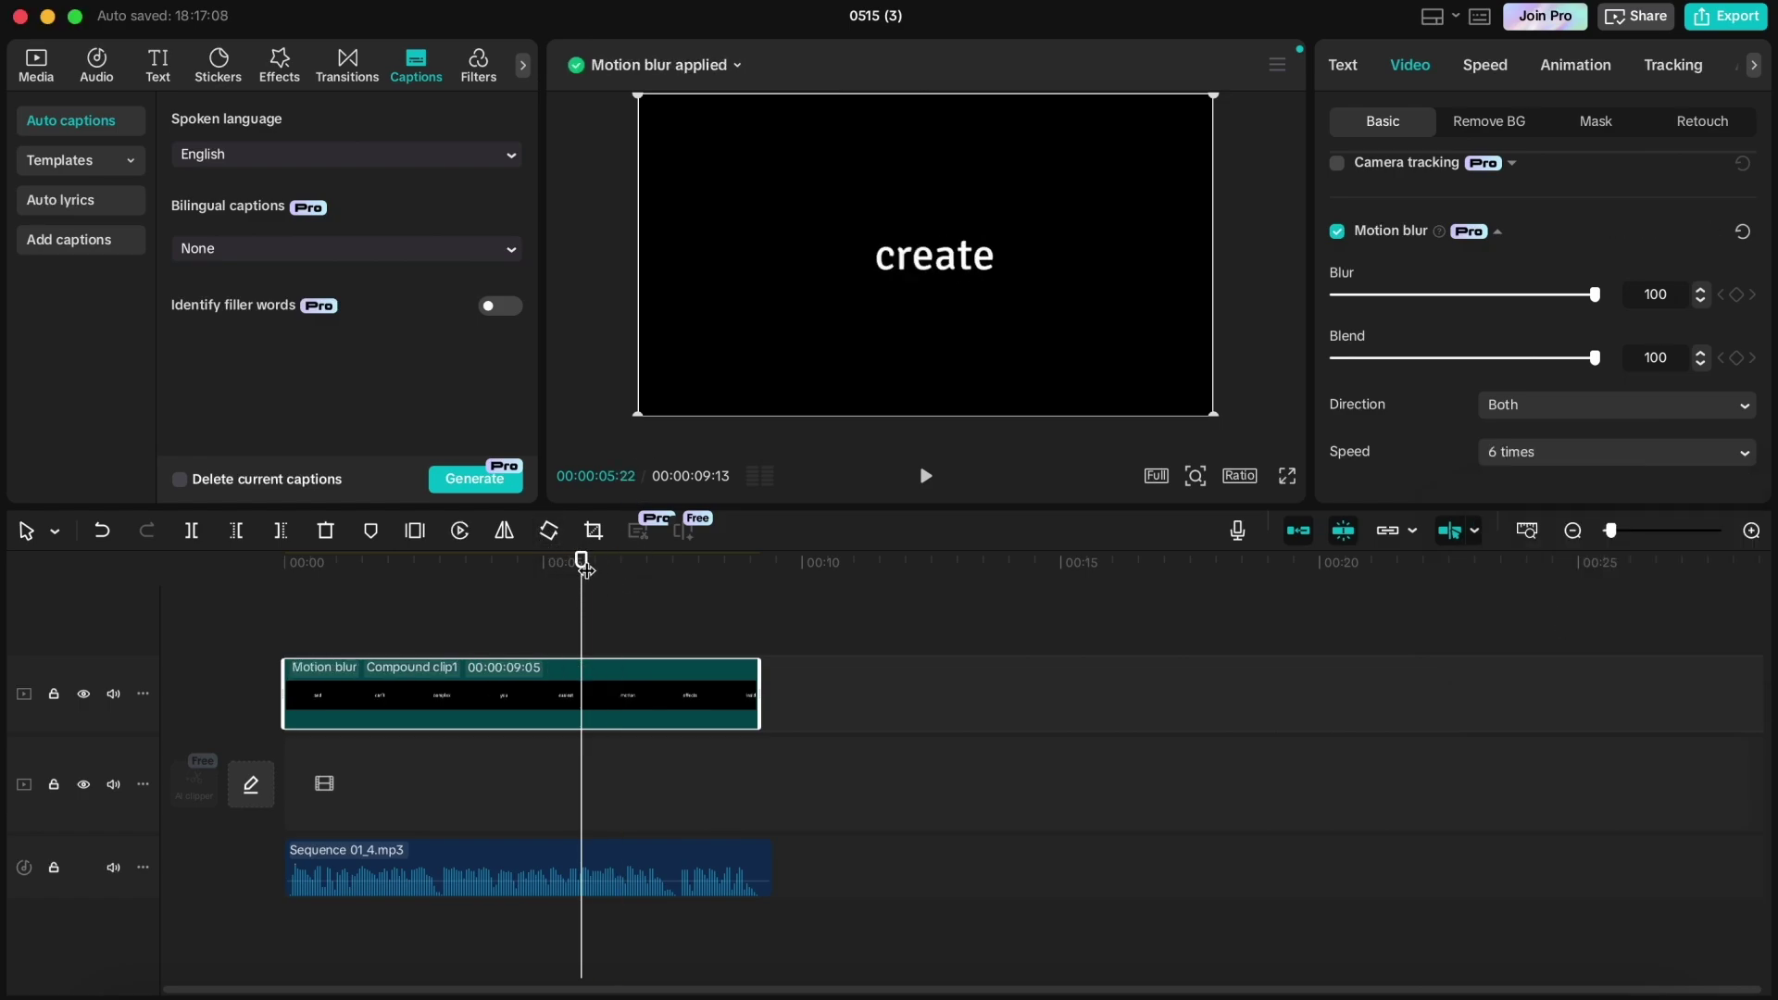
{"action": "left_click_drag", "start_coordinate": [581, 561], "coordinate": [231, 564]}
{"action": "key", "text": "space"}
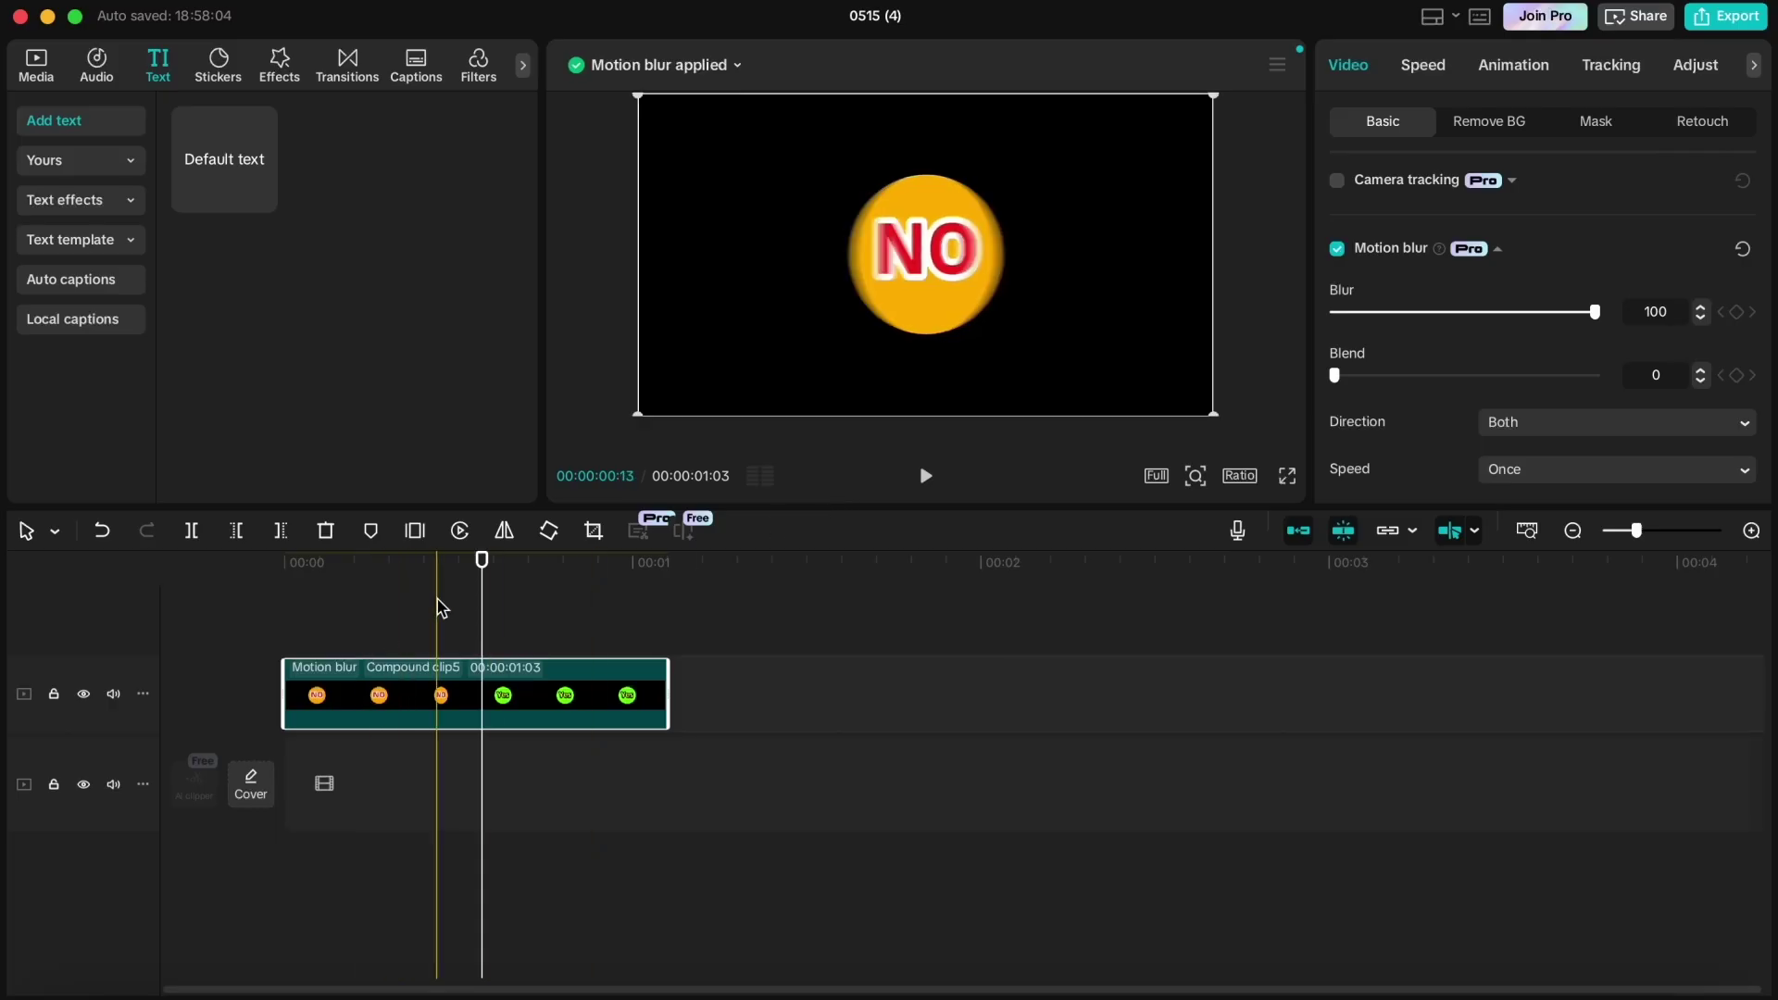
{"action": "key", "text": "space"}
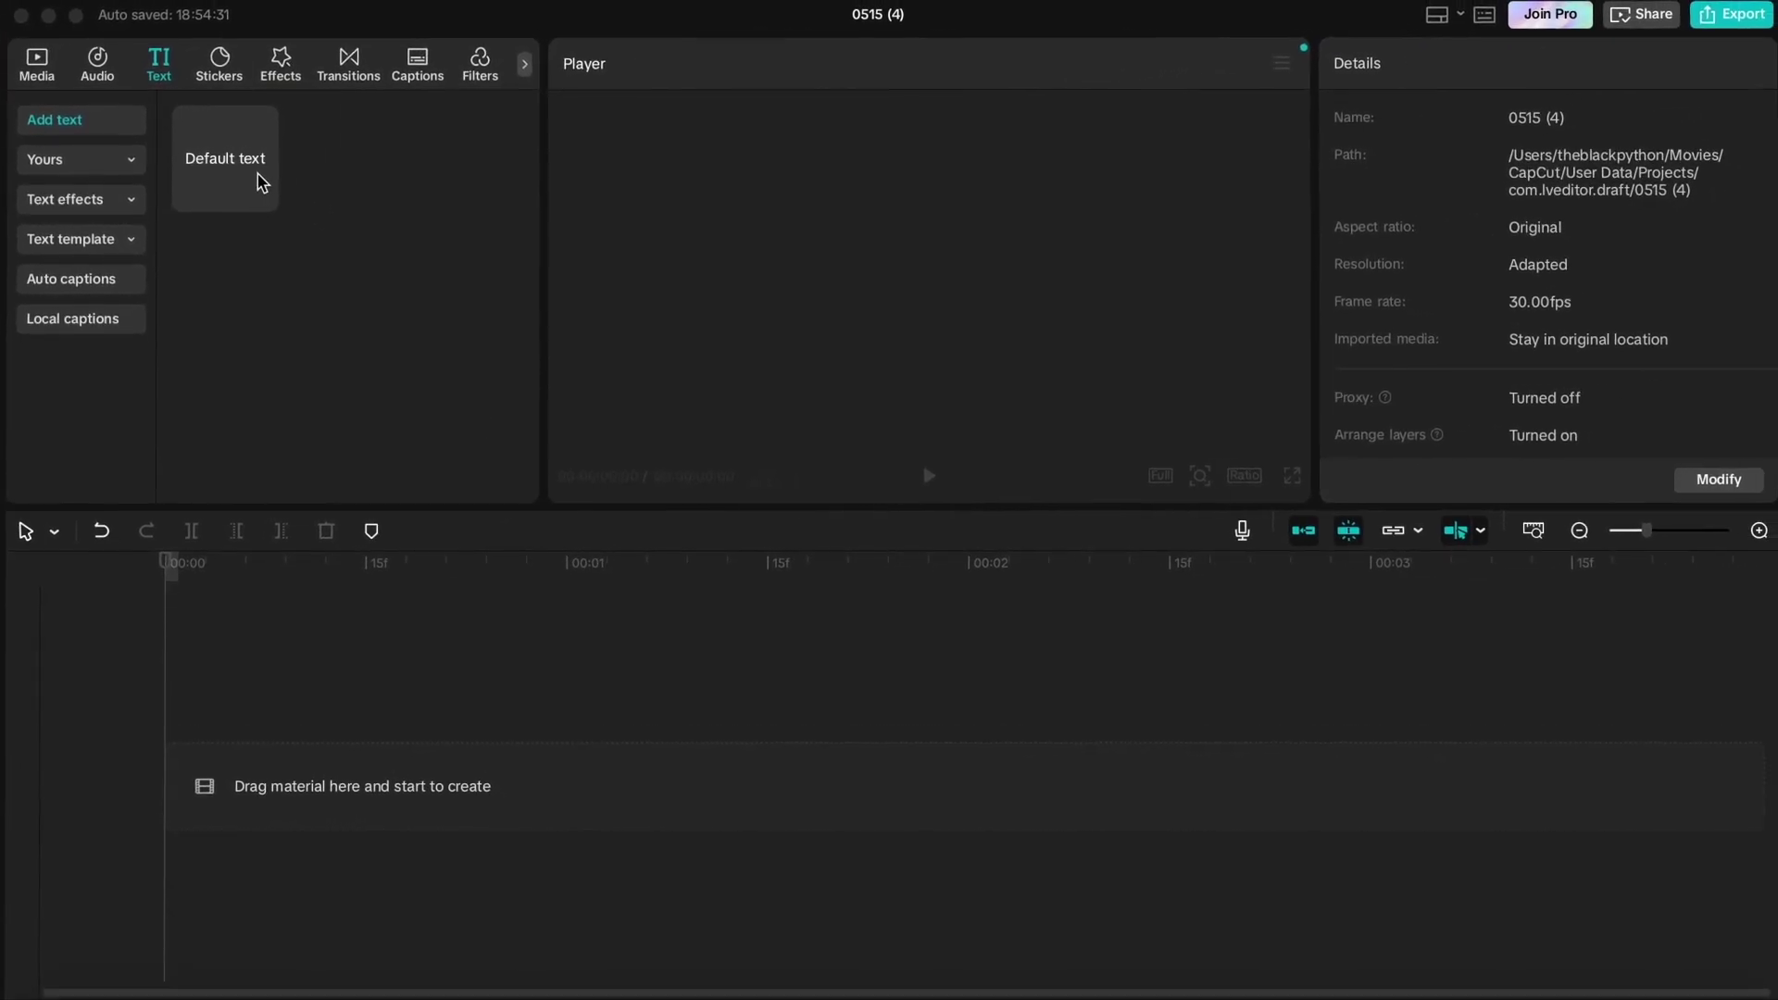
- Add a Default text clip and delete its wording, leaving an empty text box
{"action": "left_click", "coordinate": [260, 181]}
{"action": "left_click", "coordinate": [262, 197]}
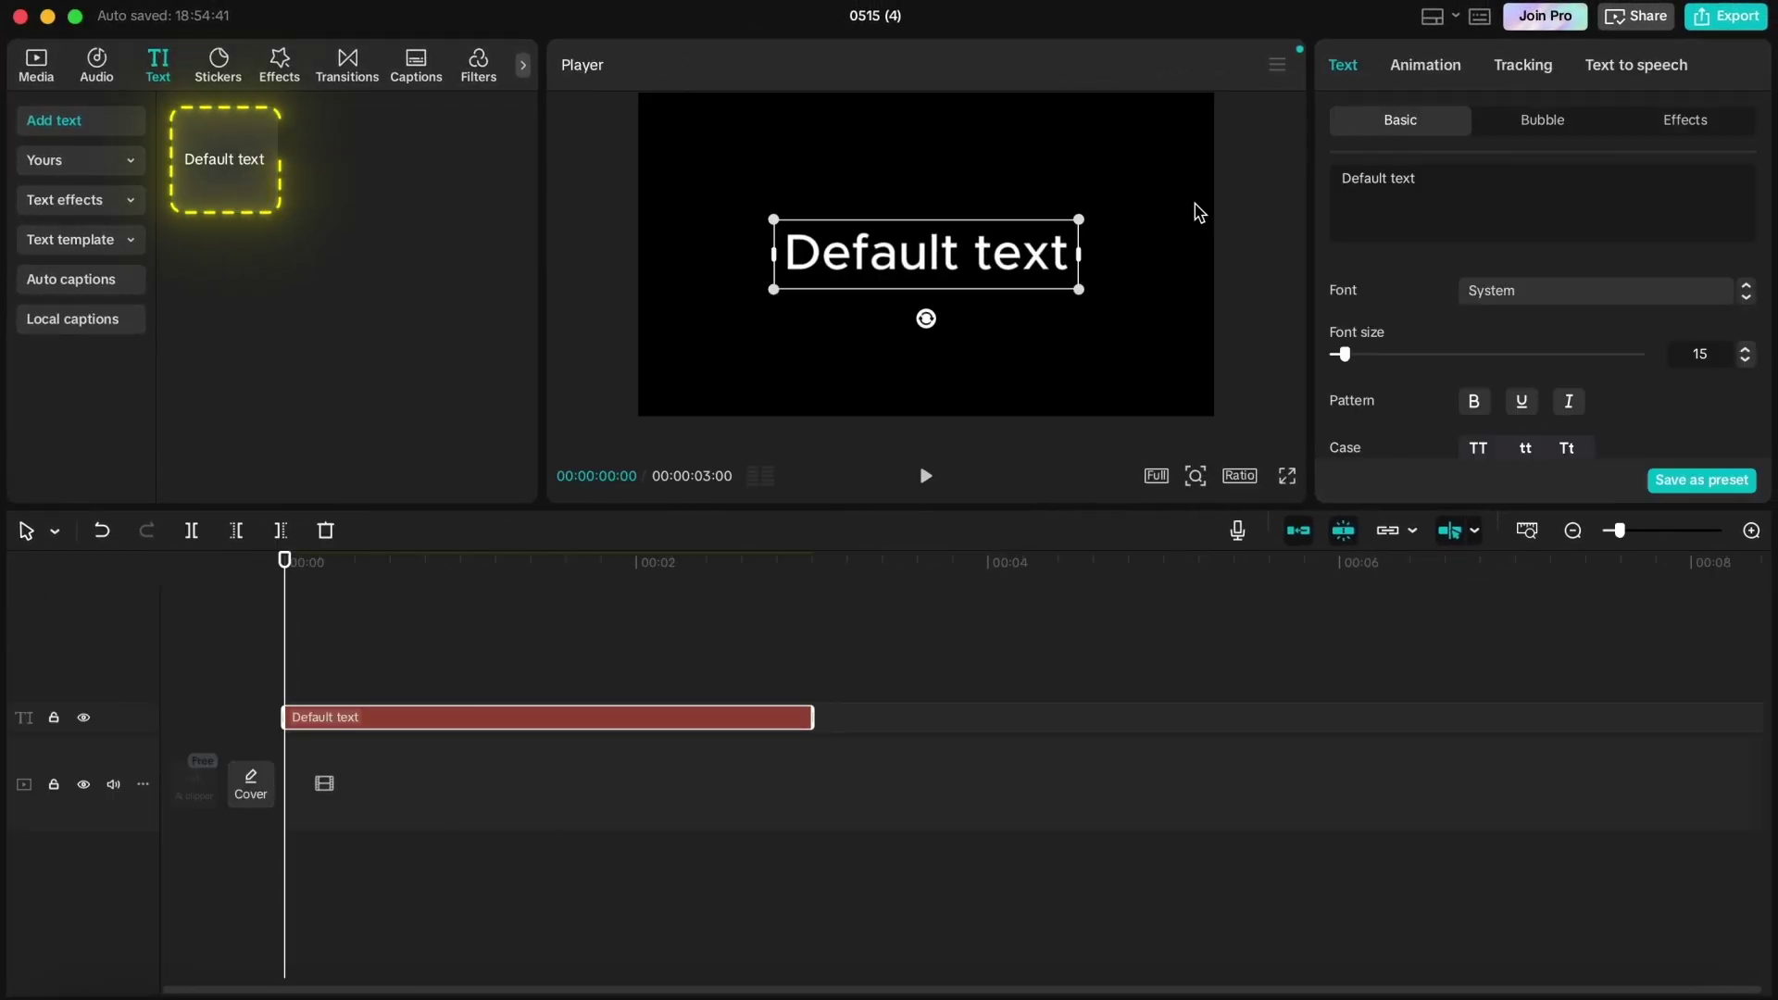
{"action": "left_click", "coordinate": [1318, 182]}
{"action": "left_click_drag", "start_coordinate": [1352, 178], "coordinate": [1417, 179]}
{"action": "key", "text": "BackSpace"}
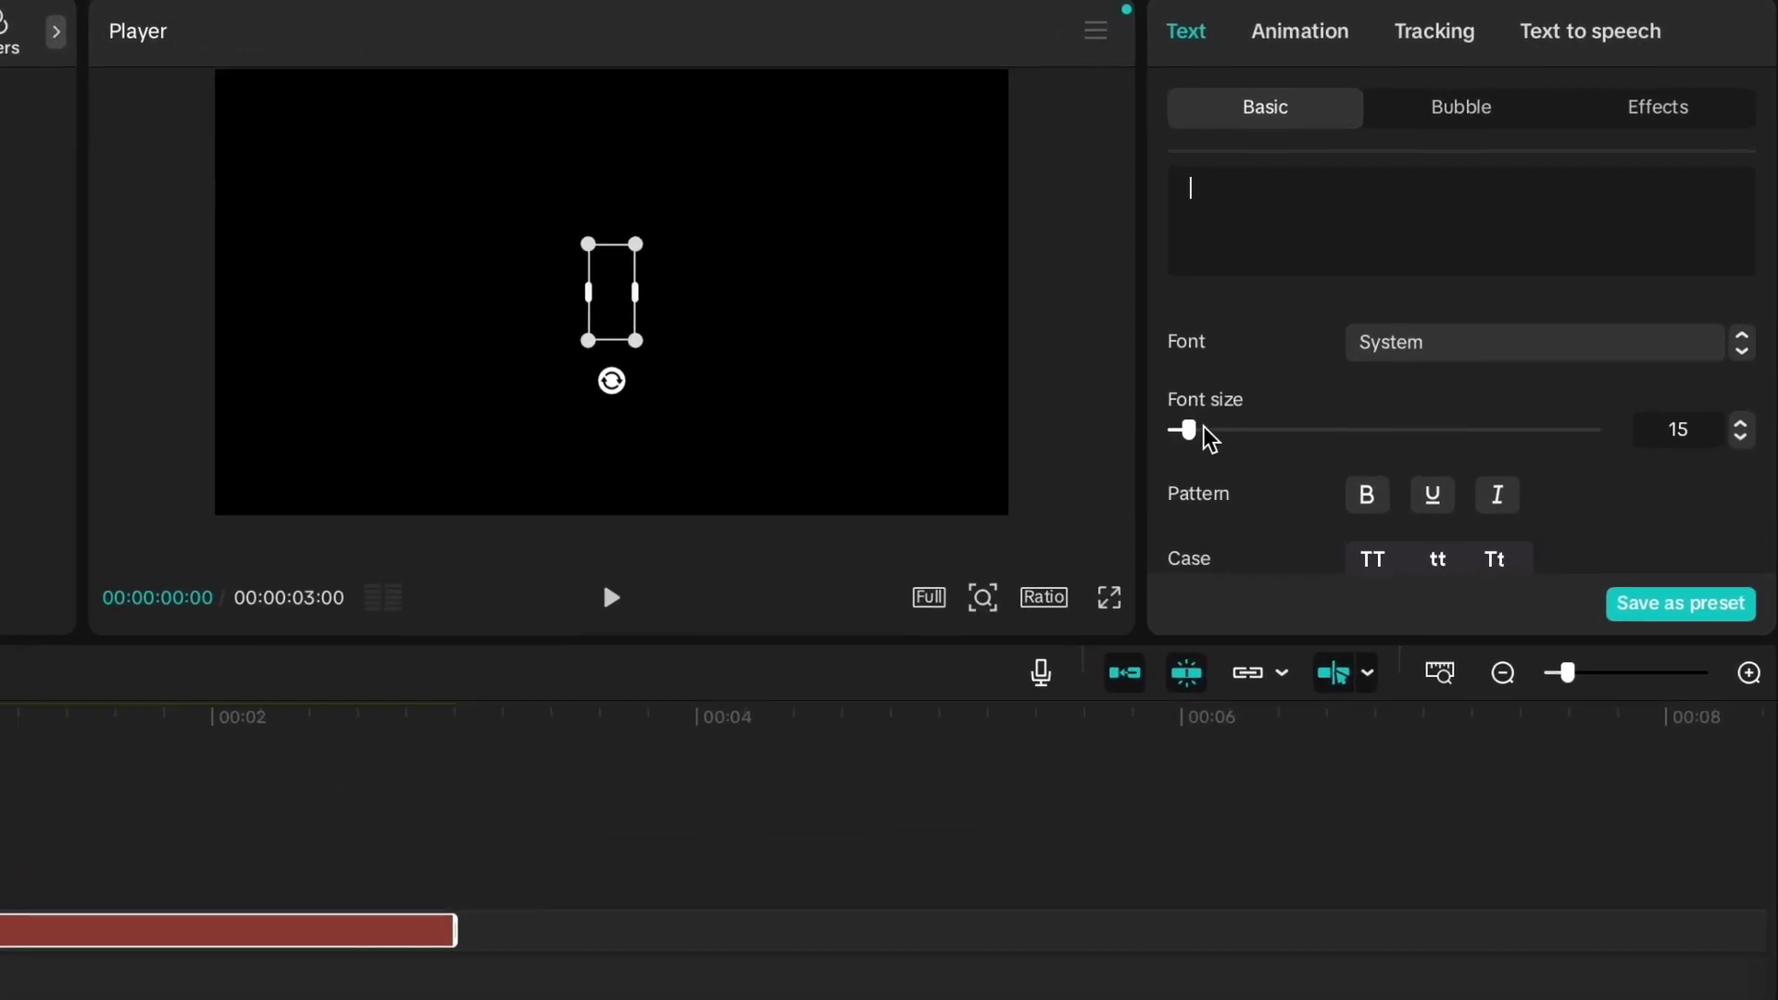
- Set font size 29 and turn on an orange FFAE00 text background
{"action": "left_click_drag", "start_coordinate": [1174, 438], "coordinate": [1192, 438]}
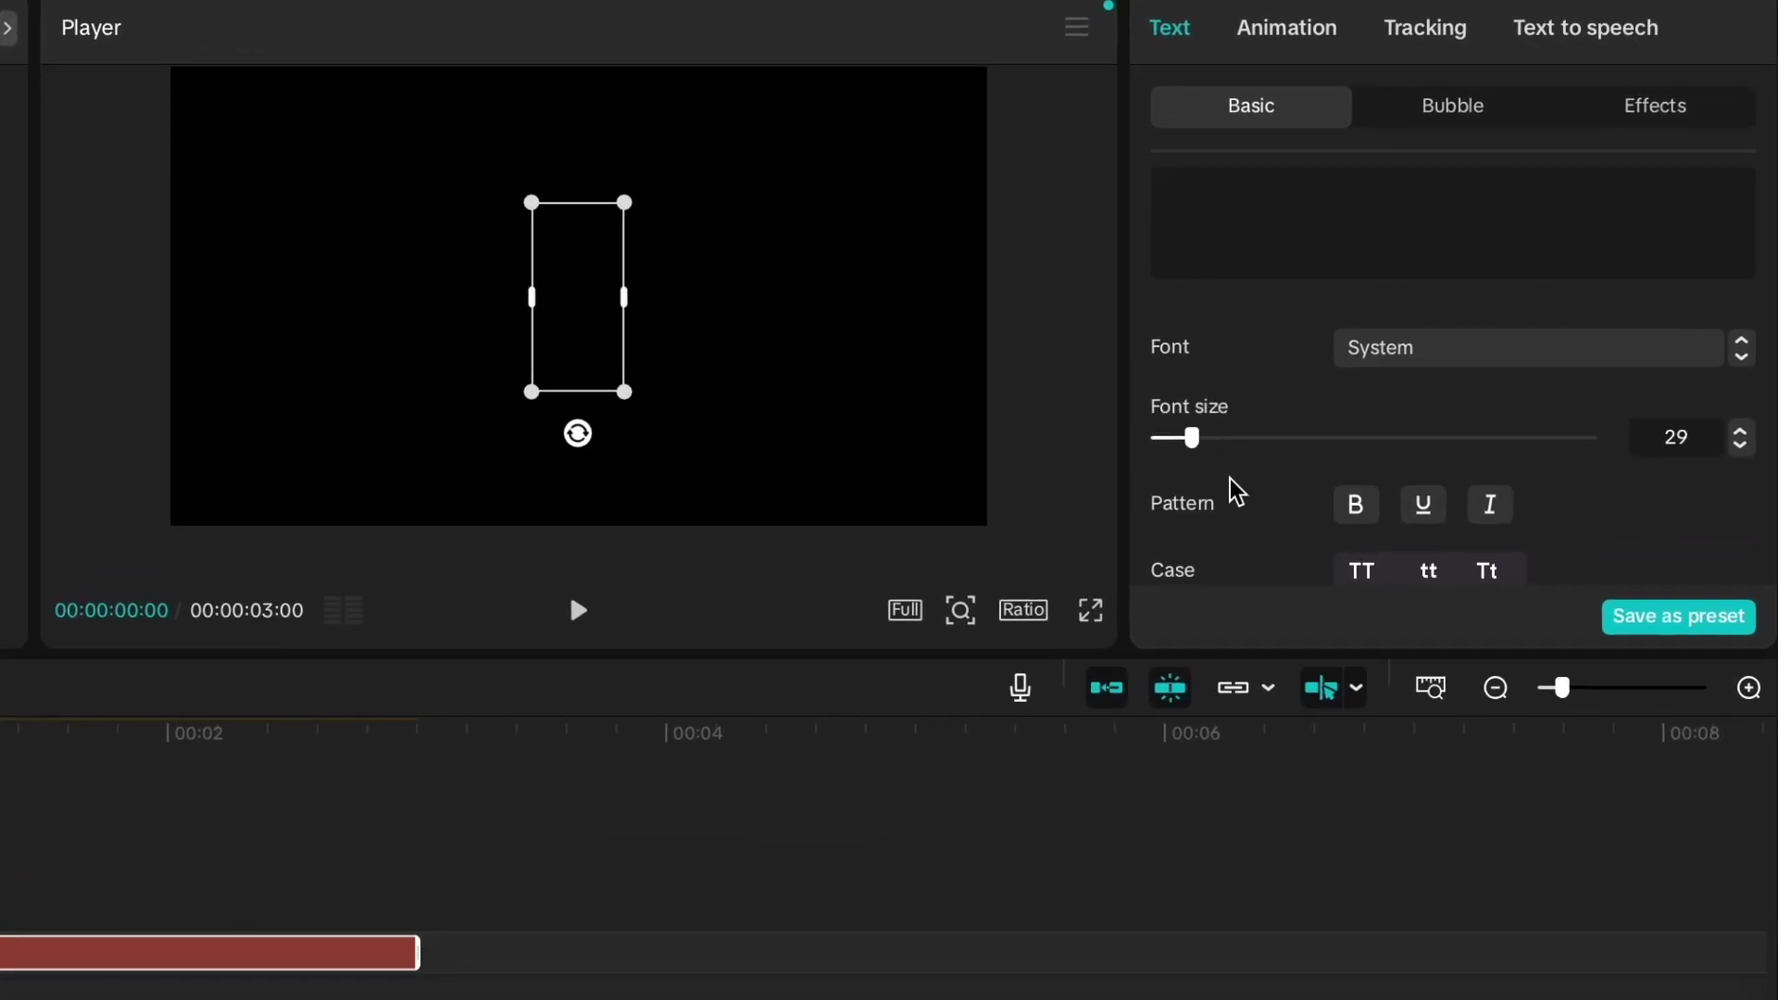
{"action": "scroll", "coordinate": [1237, 491], "scroll_direction": "down", "scroll_amount": 10}
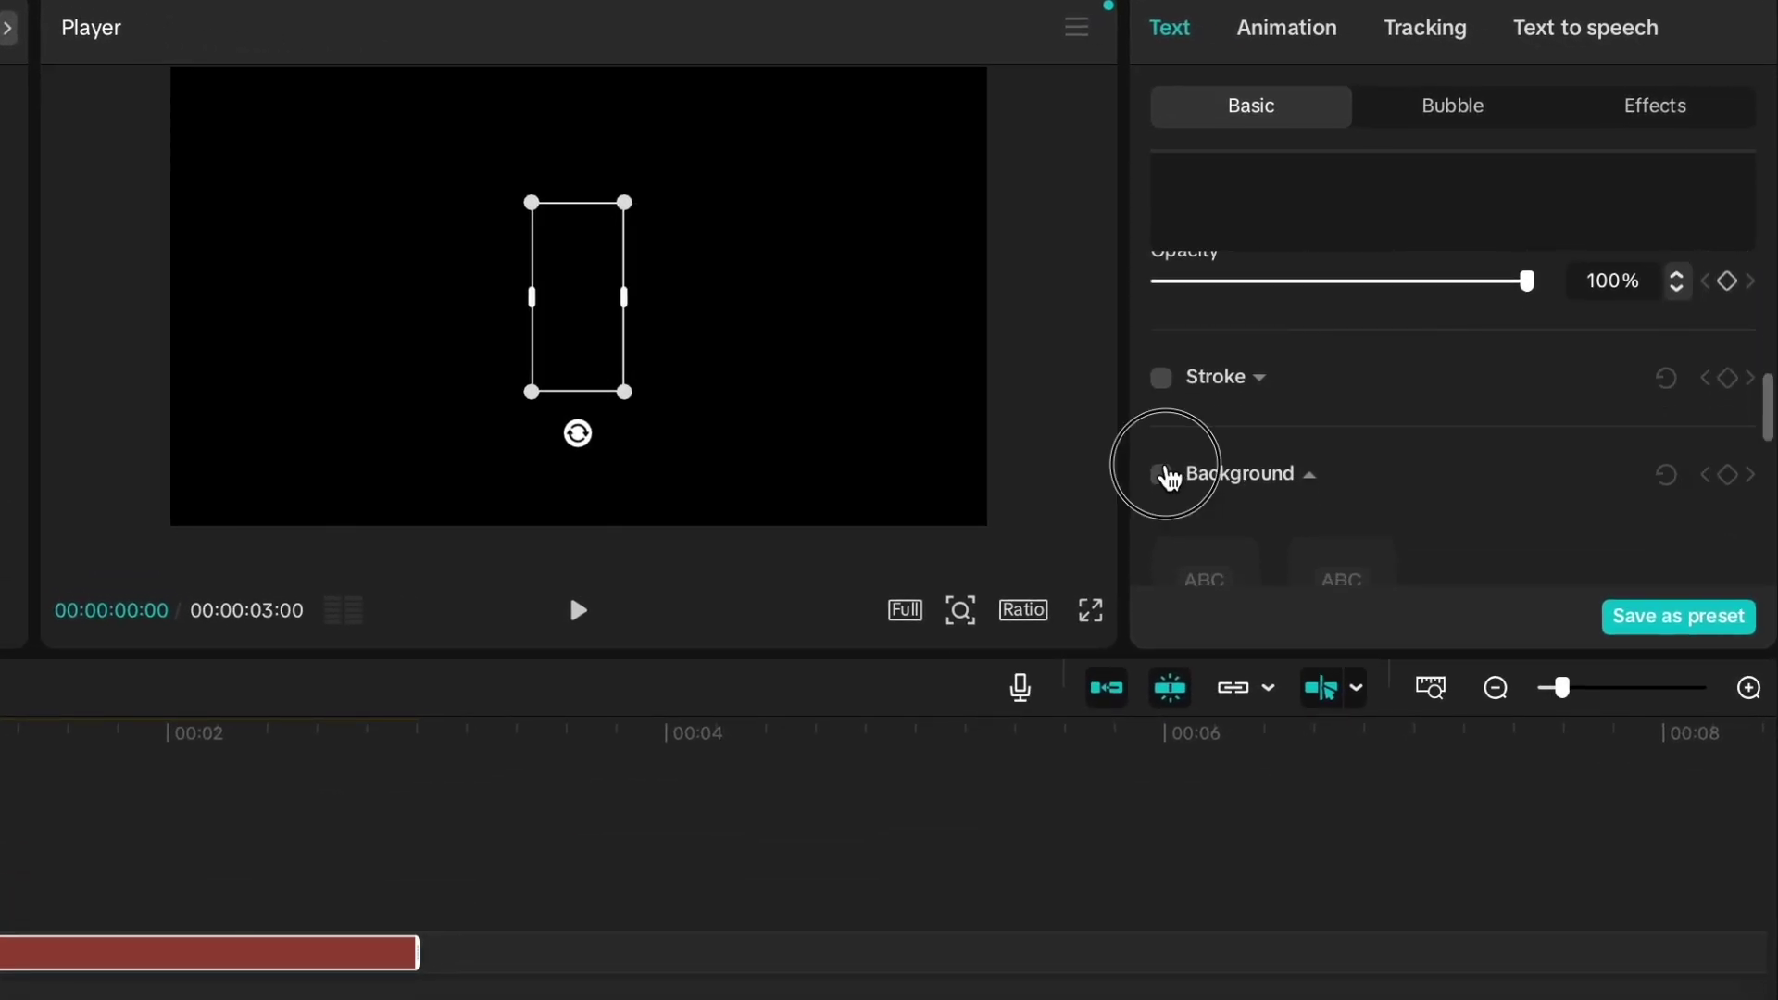
{"action": "left_click", "coordinate": [1162, 475]}
{"action": "scroll", "coordinate": [1241, 481], "scroll_direction": "down", "scroll_amount": 3}
{"action": "left_click", "coordinate": [1333, 457]}
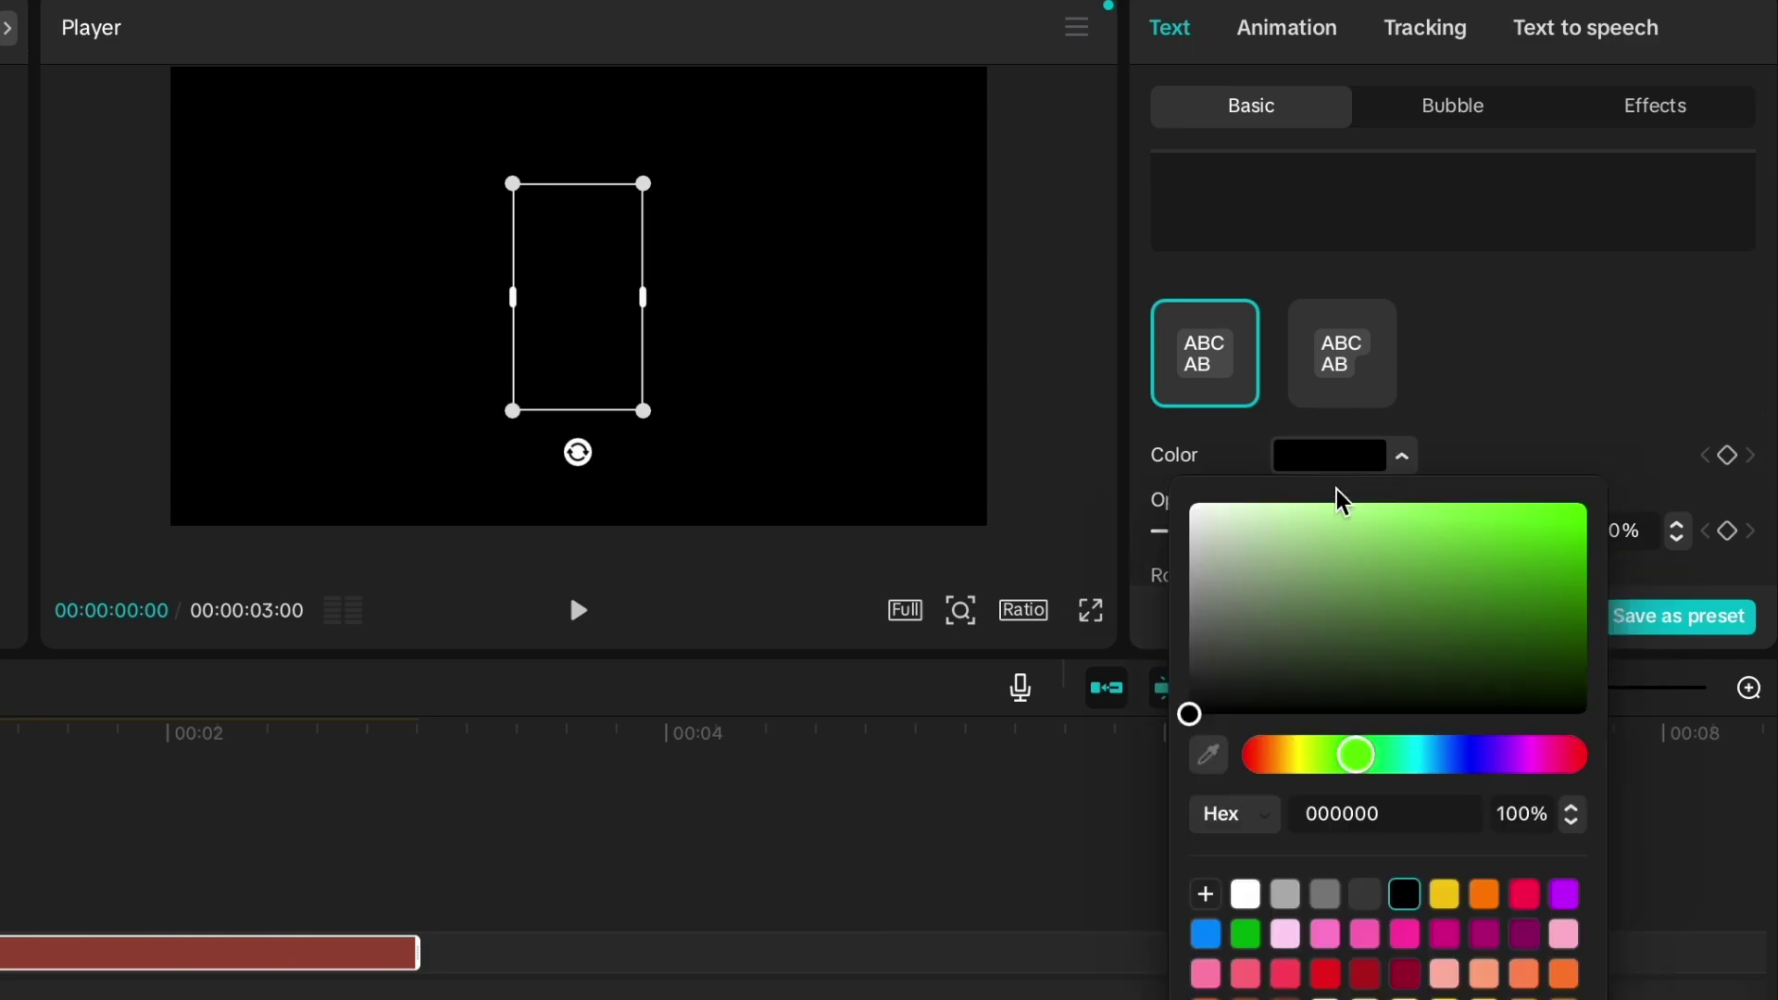
{"action": "left_click", "coordinate": [1305, 757]}
{"action": "left_click_drag", "start_coordinate": [1468, 559], "coordinate": [1647, 474]}
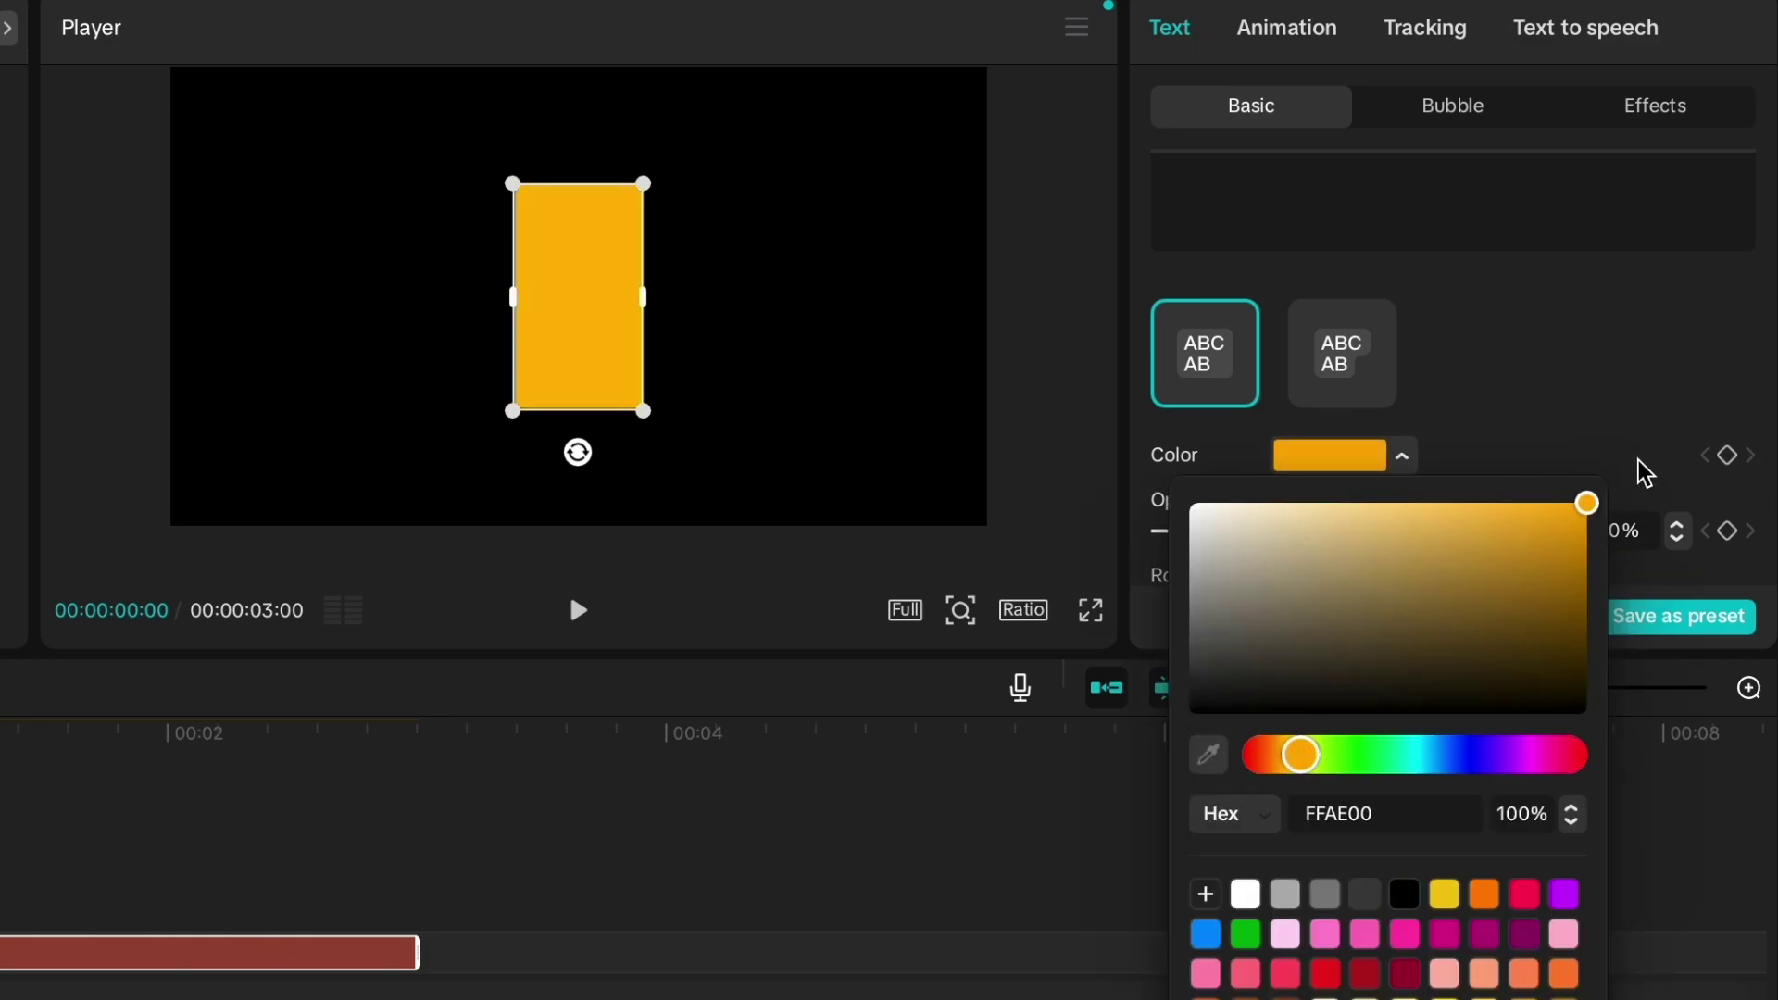
{"action": "left_click", "coordinate": [1554, 357]}
- Round the background to 100% and set its width to 51% to form a circle
{"action": "scroll", "coordinate": [1547, 361], "scroll_direction": "down", "scroll_amount": 4}
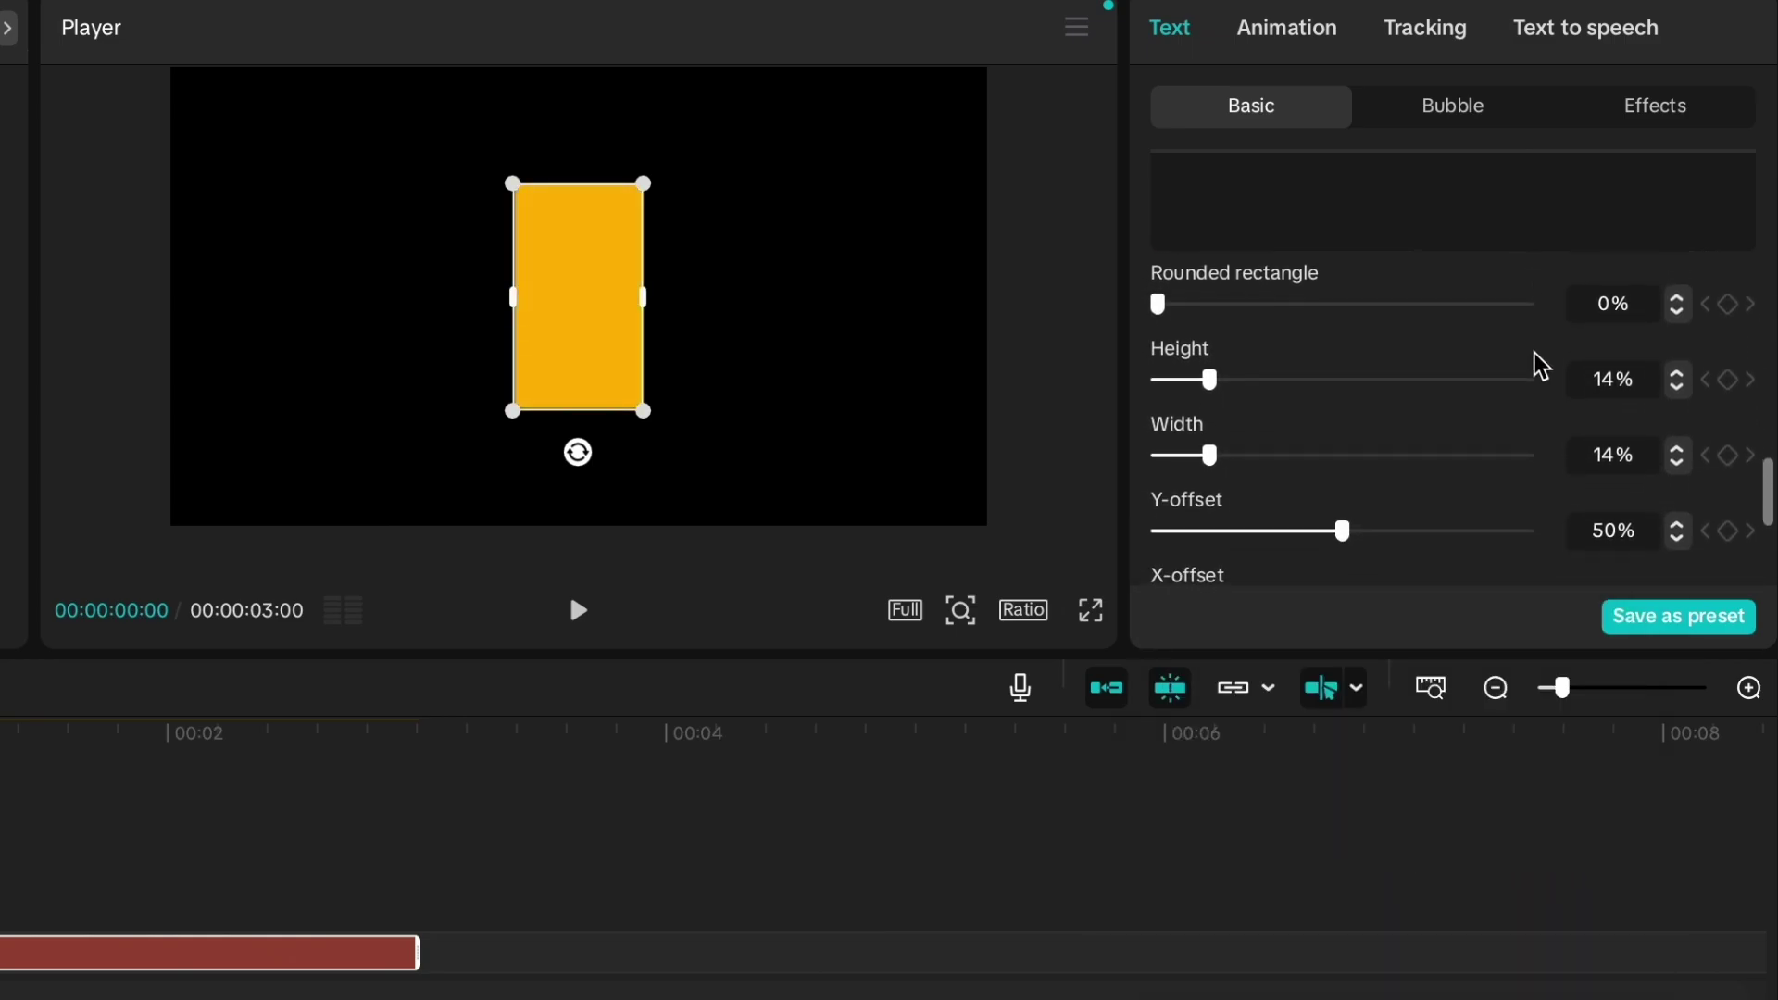
{"action": "left_click_drag", "start_coordinate": [1160, 307], "coordinate": [1559, 342]}
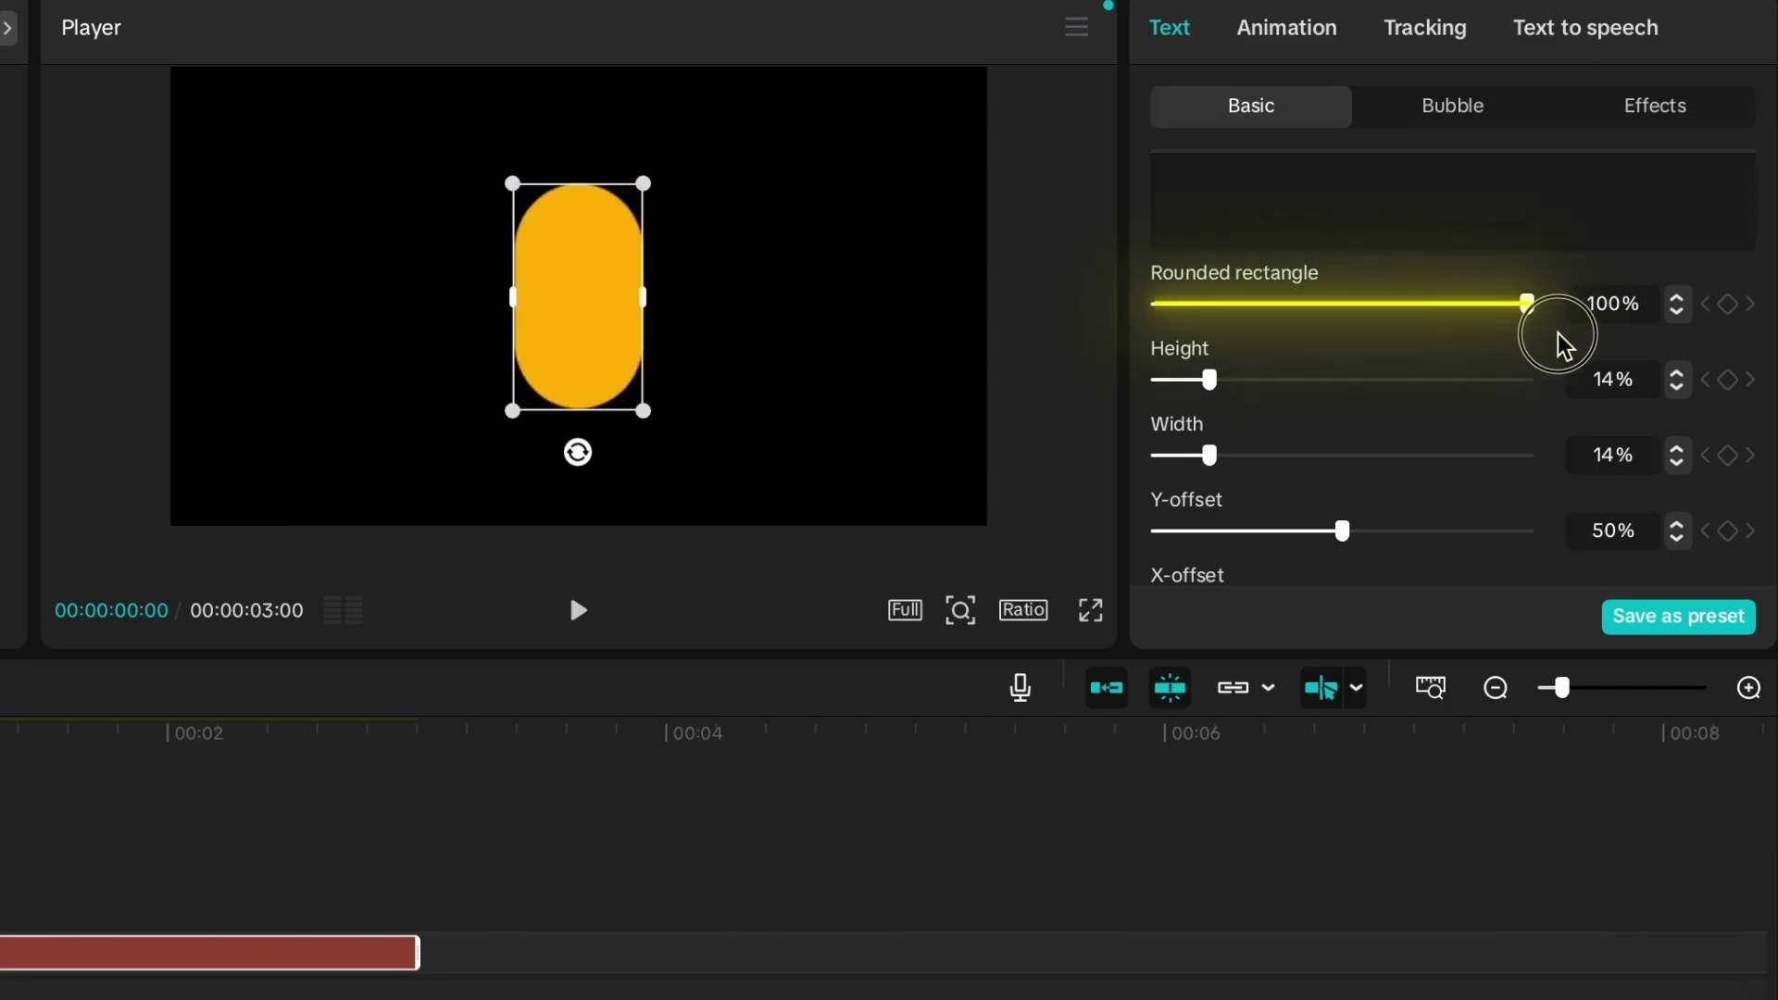
{"action": "left_click_drag", "start_coordinate": [1222, 474], "coordinate": [1358, 480]}
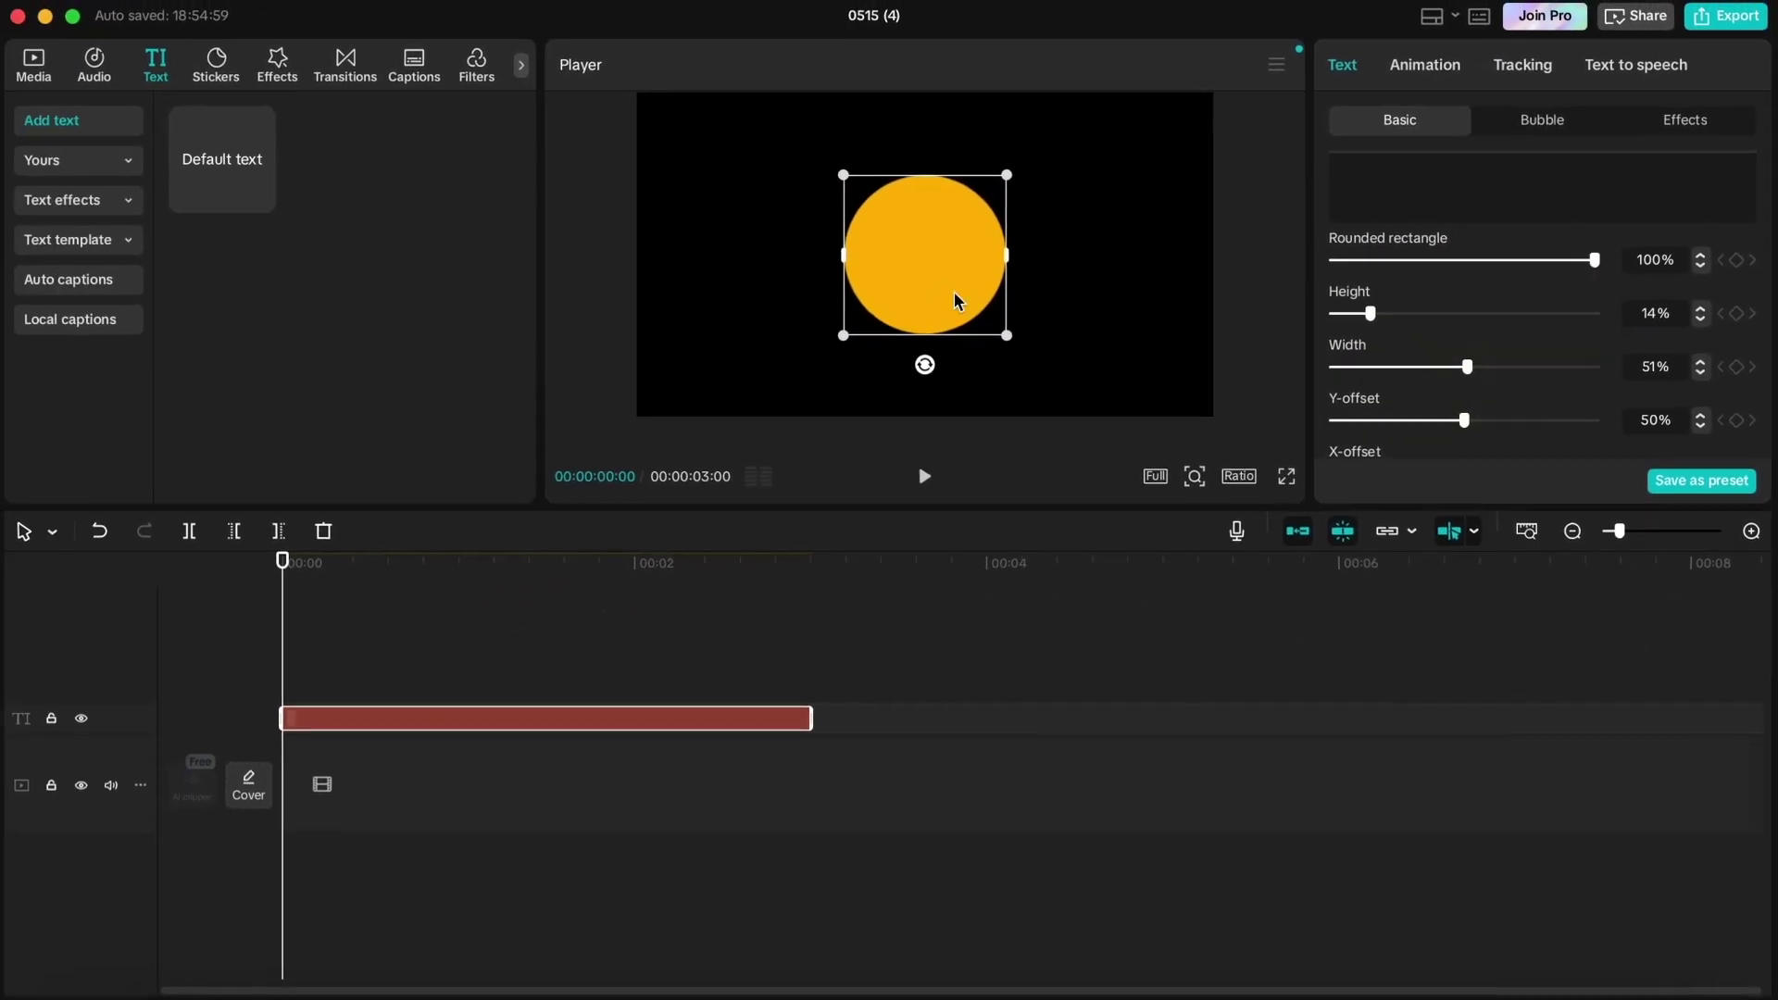
- Turn the orange circle clip into a compound clip
{"action": "left_click", "coordinate": [572, 659]}
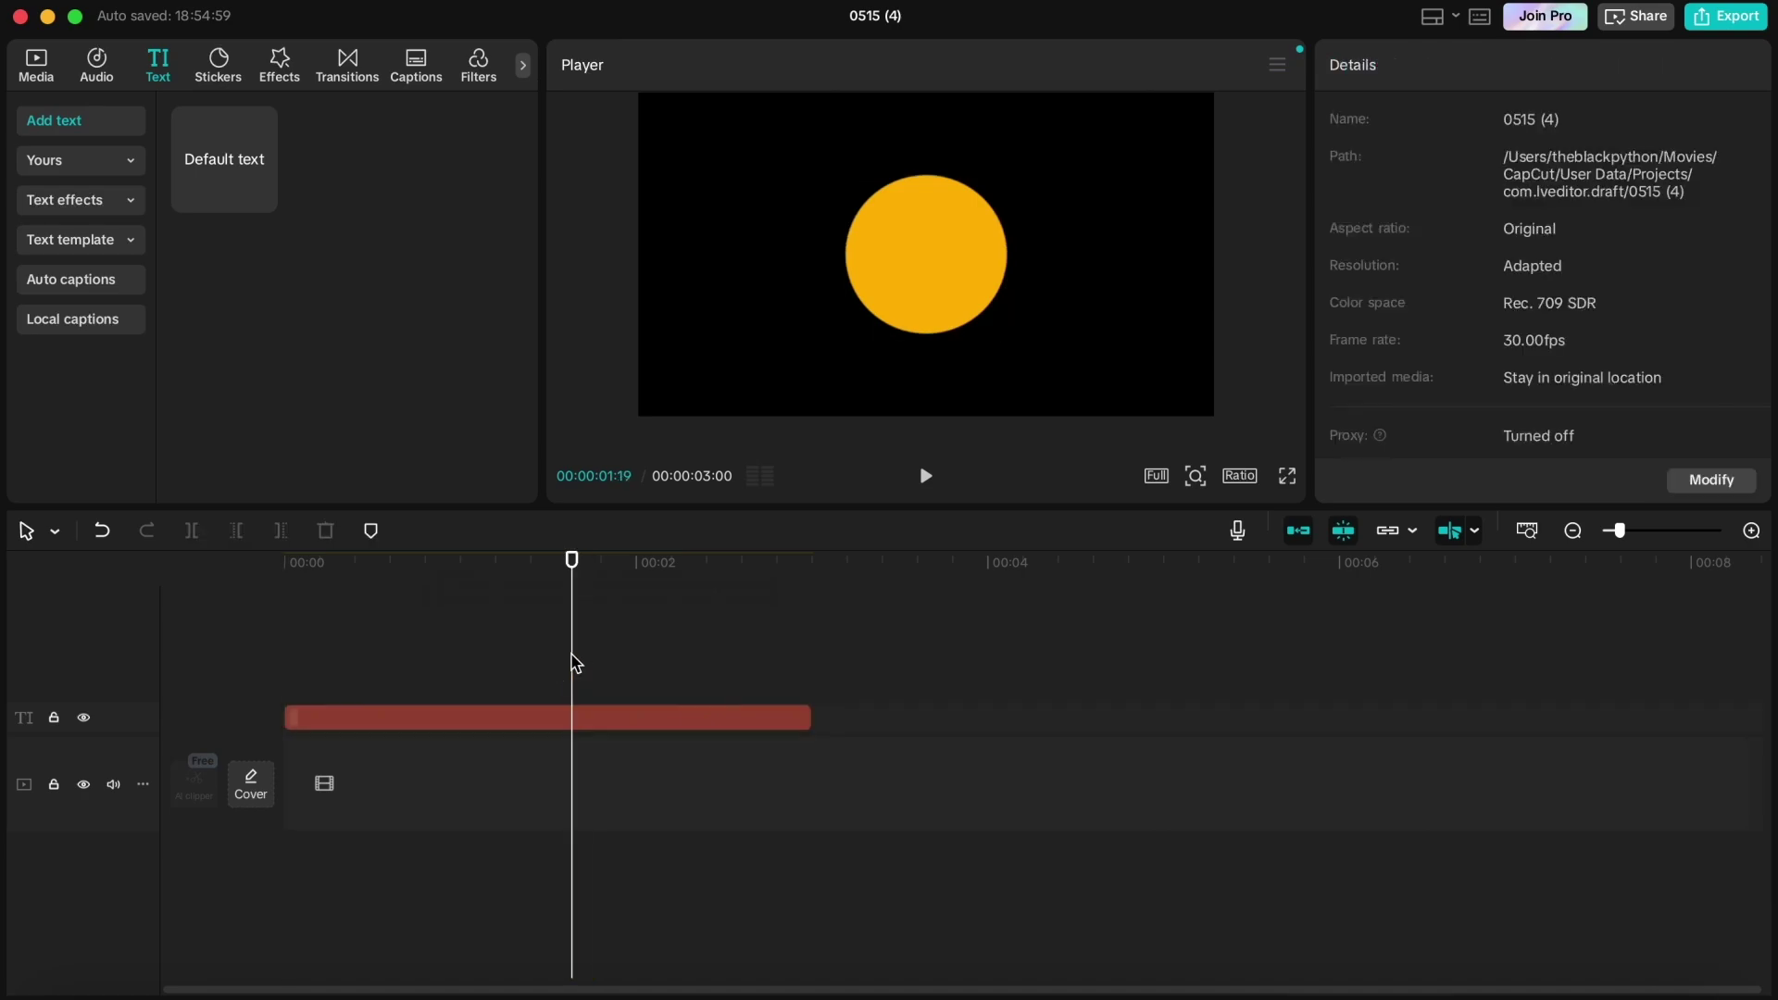
{"action": "right_click", "coordinate": [479, 720]}
{"action": "left_click", "coordinate": [520, 732]}
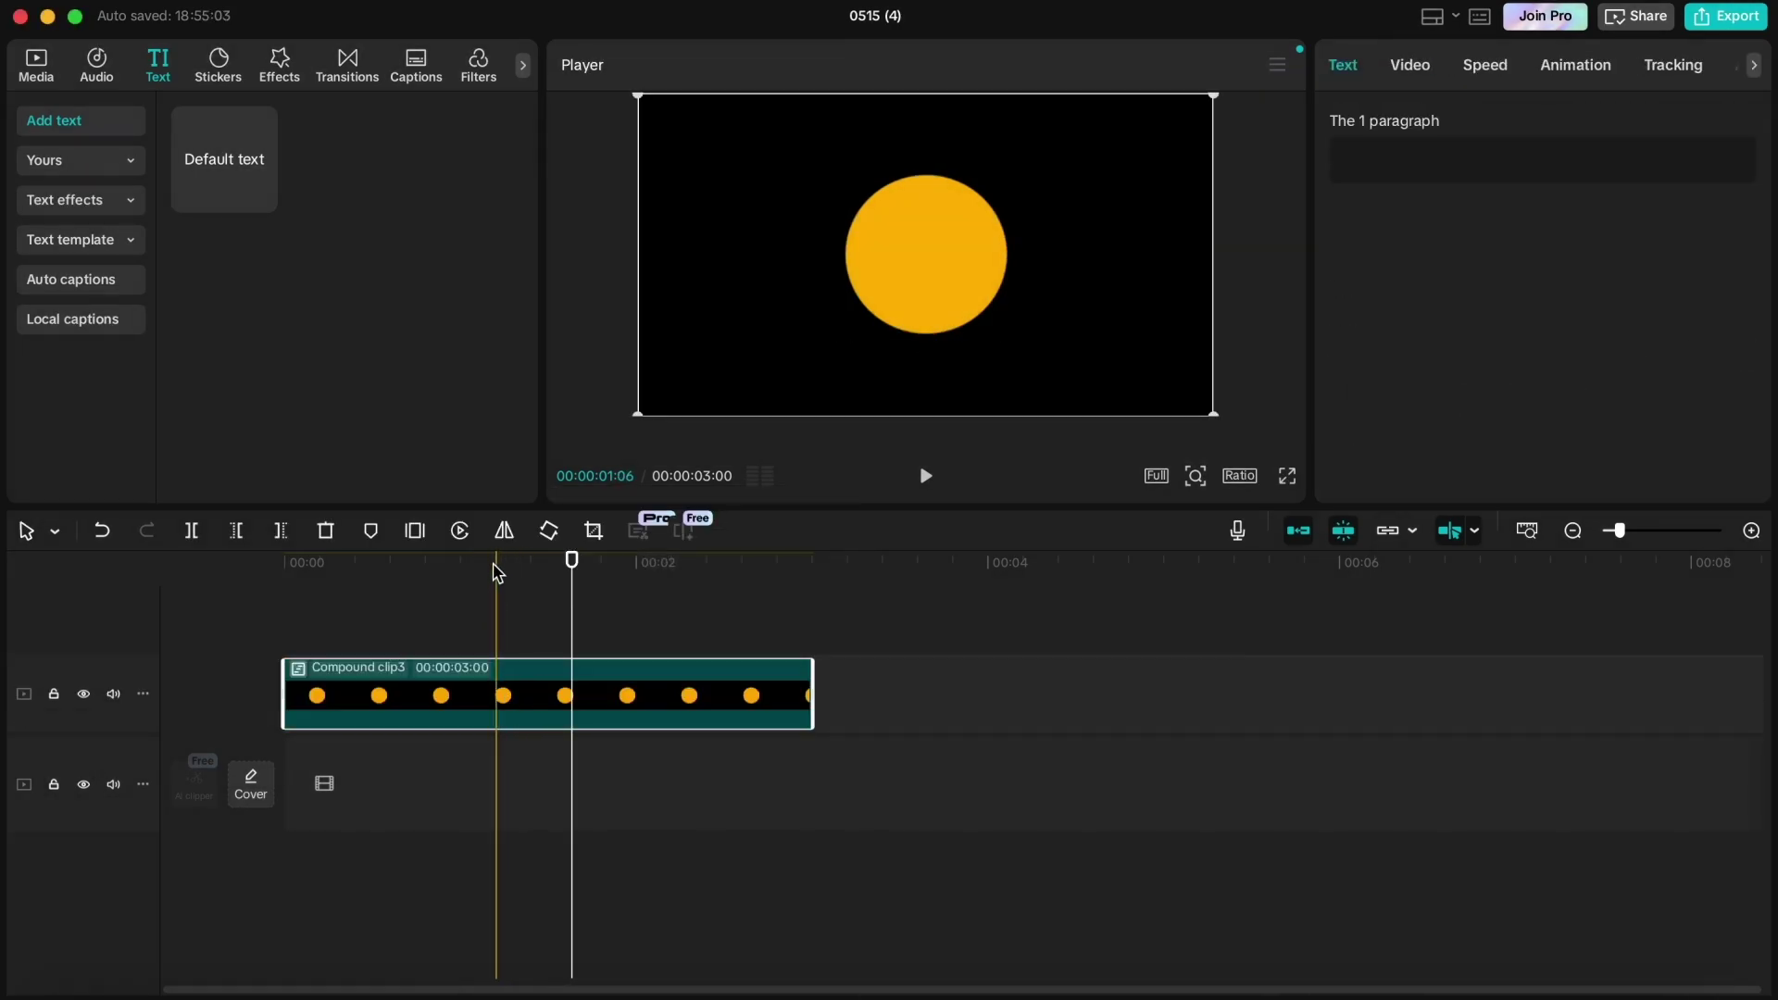
{"action": "left_click_drag", "start_coordinate": [497, 573], "coordinate": [315, 574]}
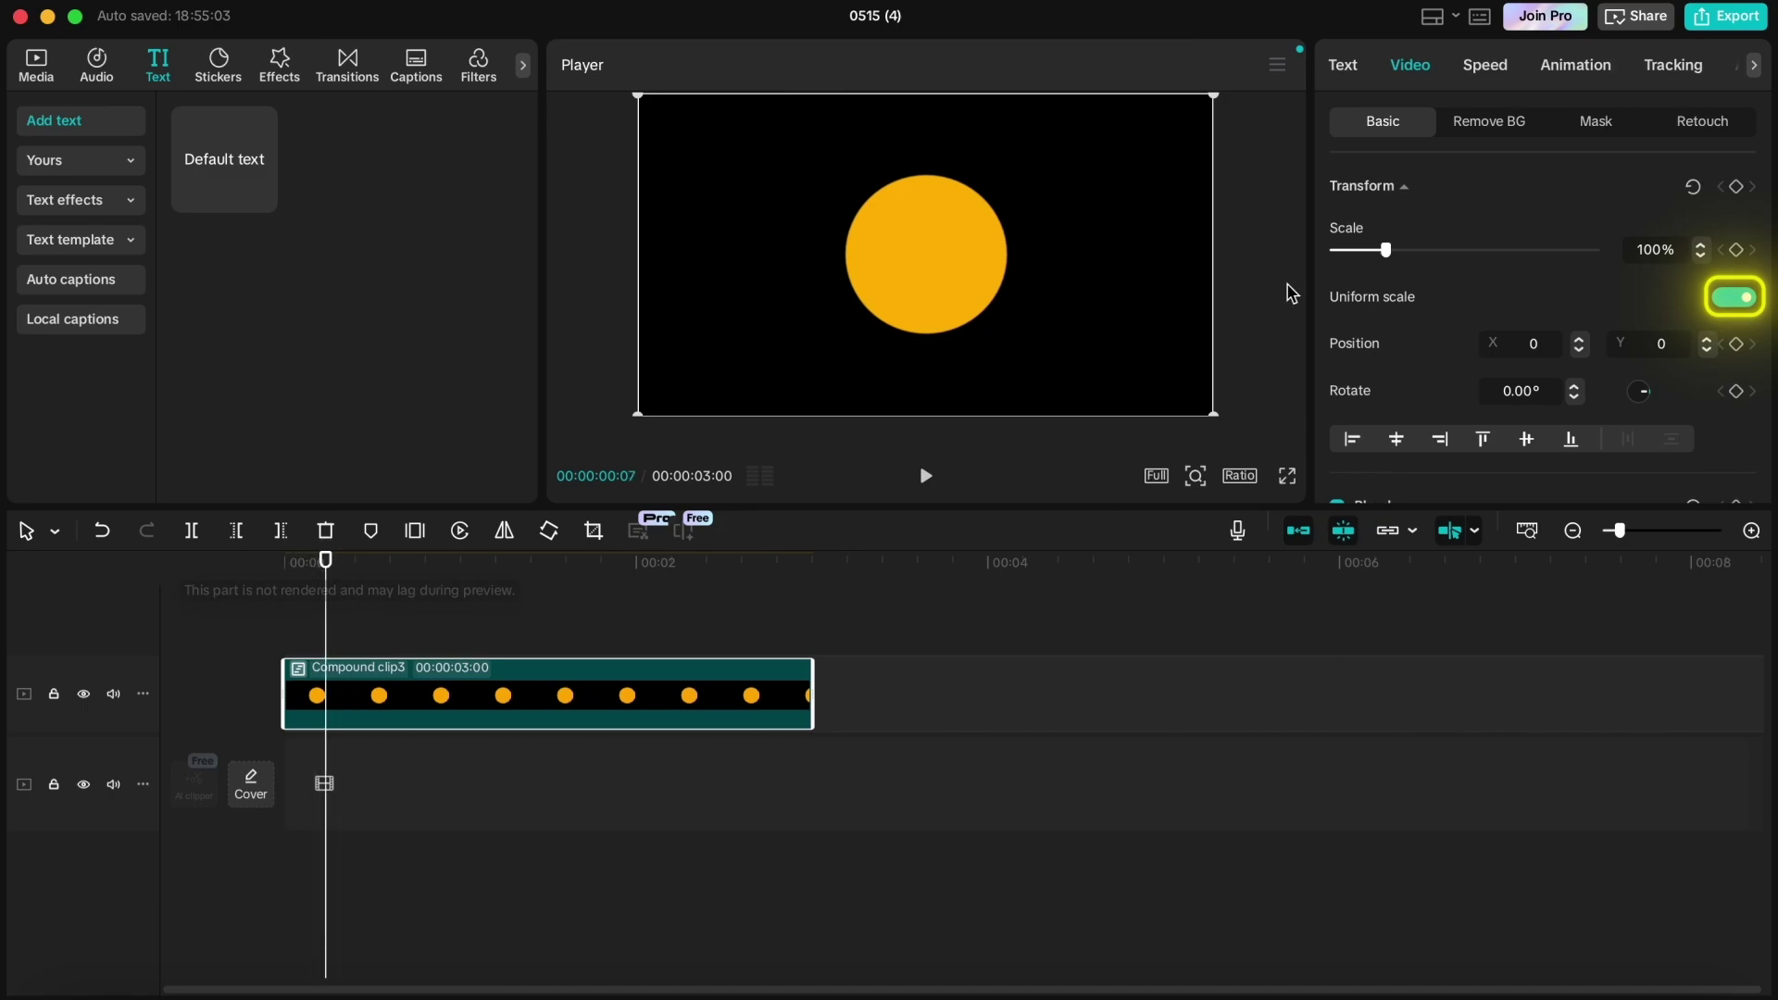
- Unlink scale, keyframe the width from 1% back to 100%, and replay from the start
{"action": "left_click", "coordinate": [1733, 297]}
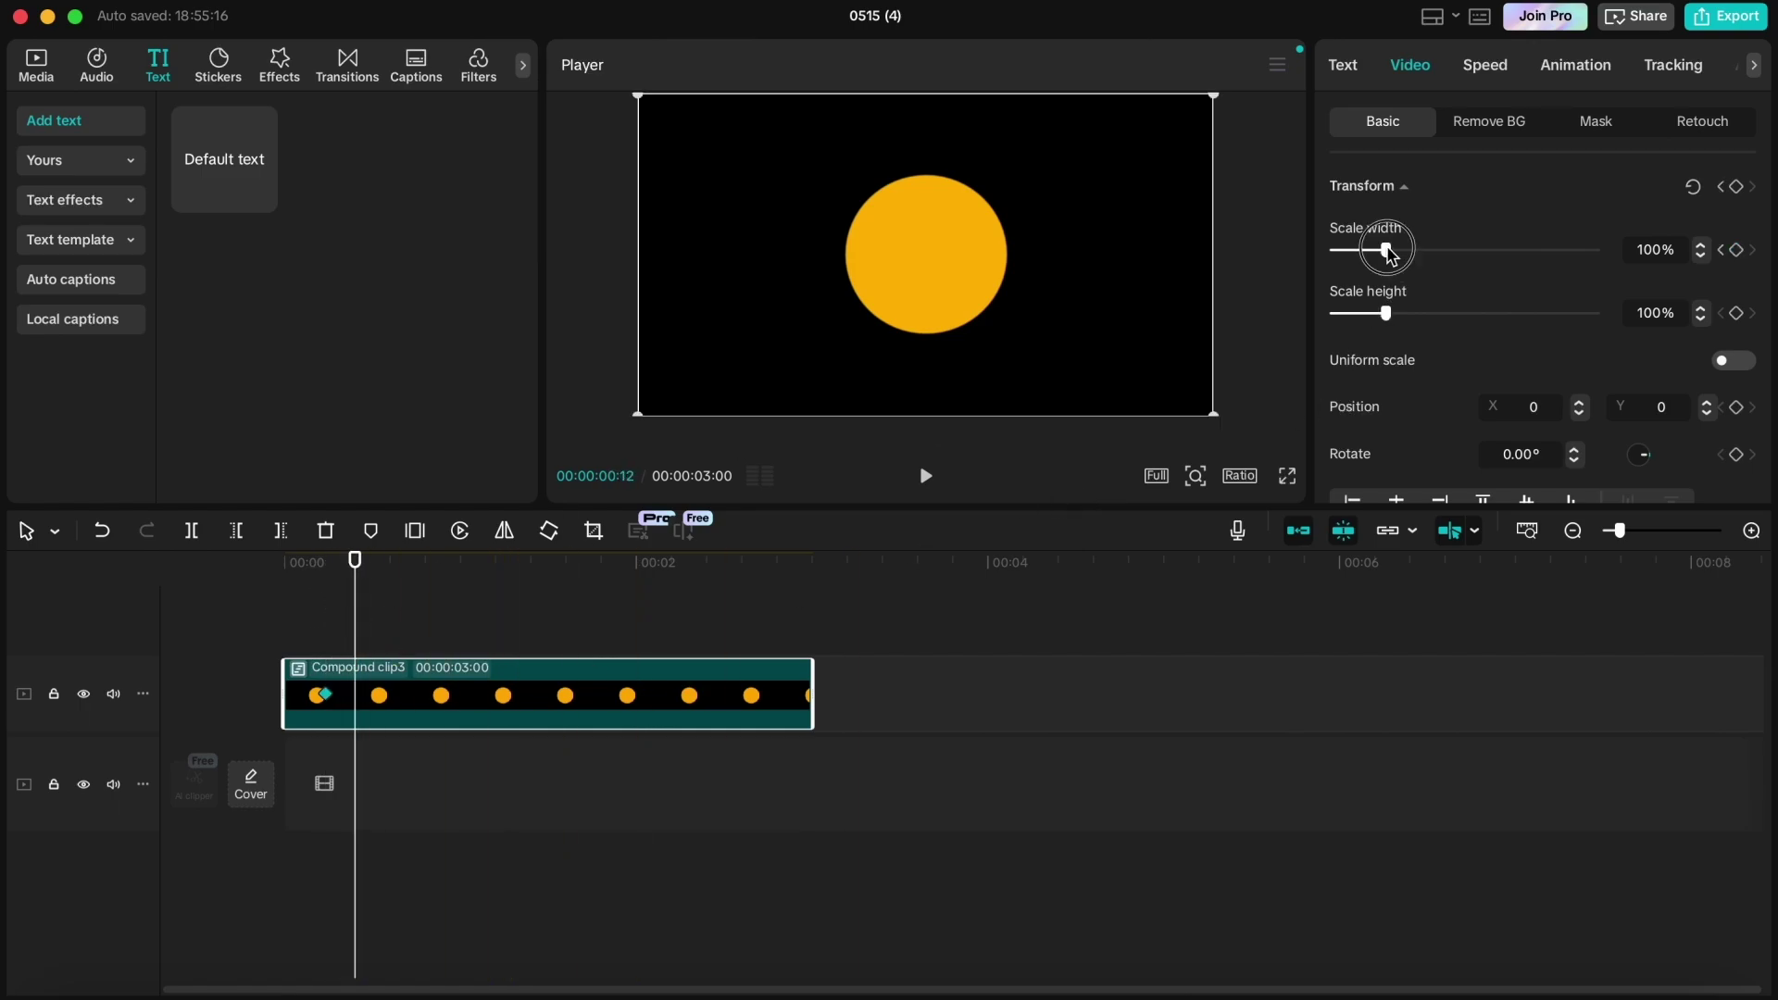
{"action": "left_click_drag", "start_coordinate": [1388, 252], "coordinate": [1286, 253]}
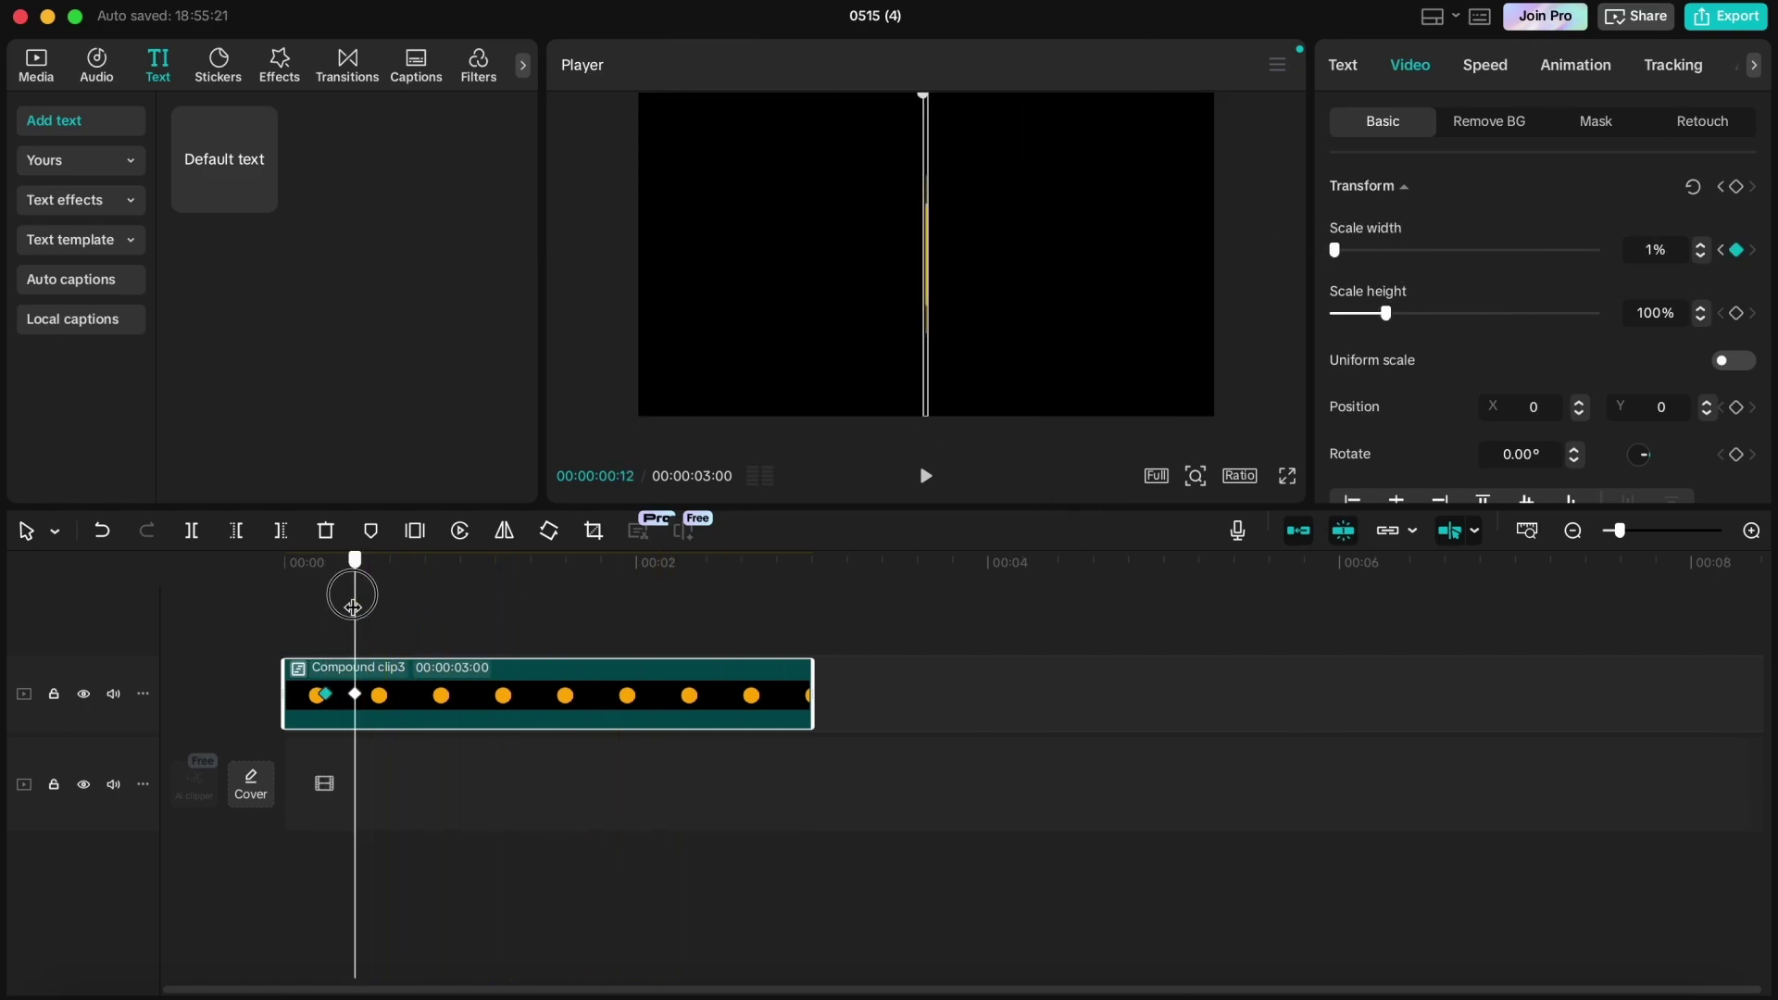
{"action": "left_click", "coordinate": [1653, 250]}
{"action": "type", "text": "00"}
{"action": "key", "text": "Return"}
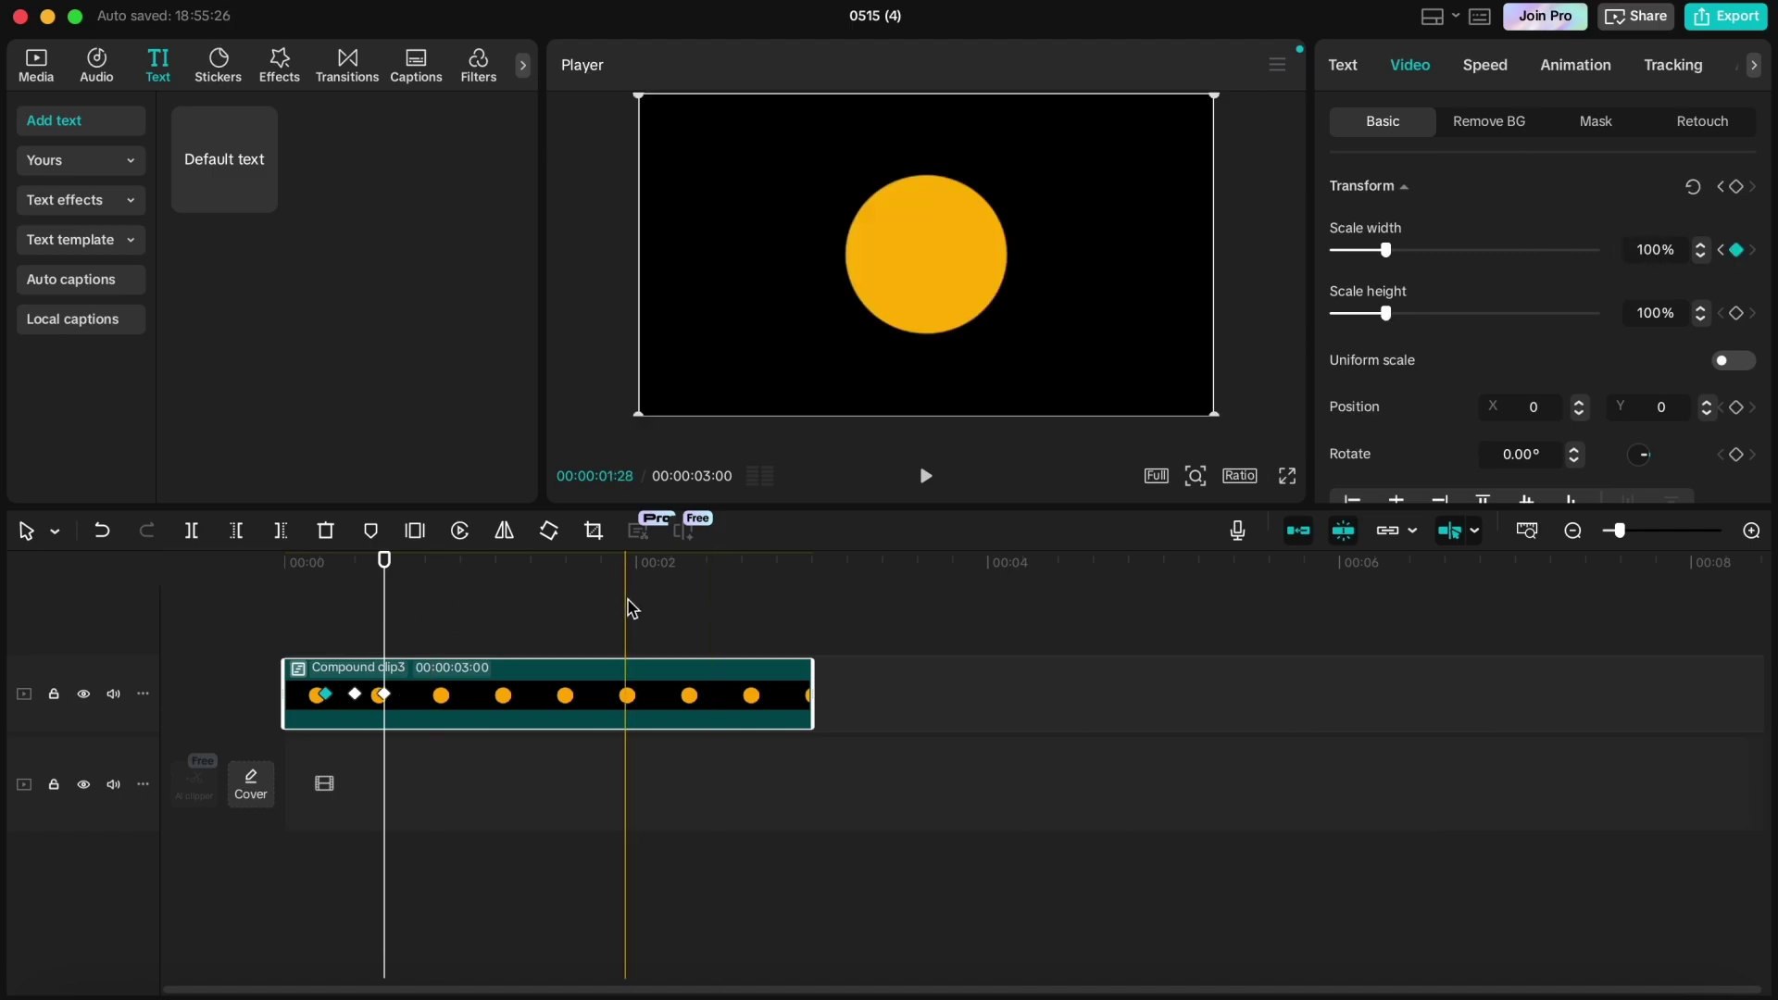
{"action": "left_click", "coordinate": [297, 595]}
{"action": "key", "text": "space"}
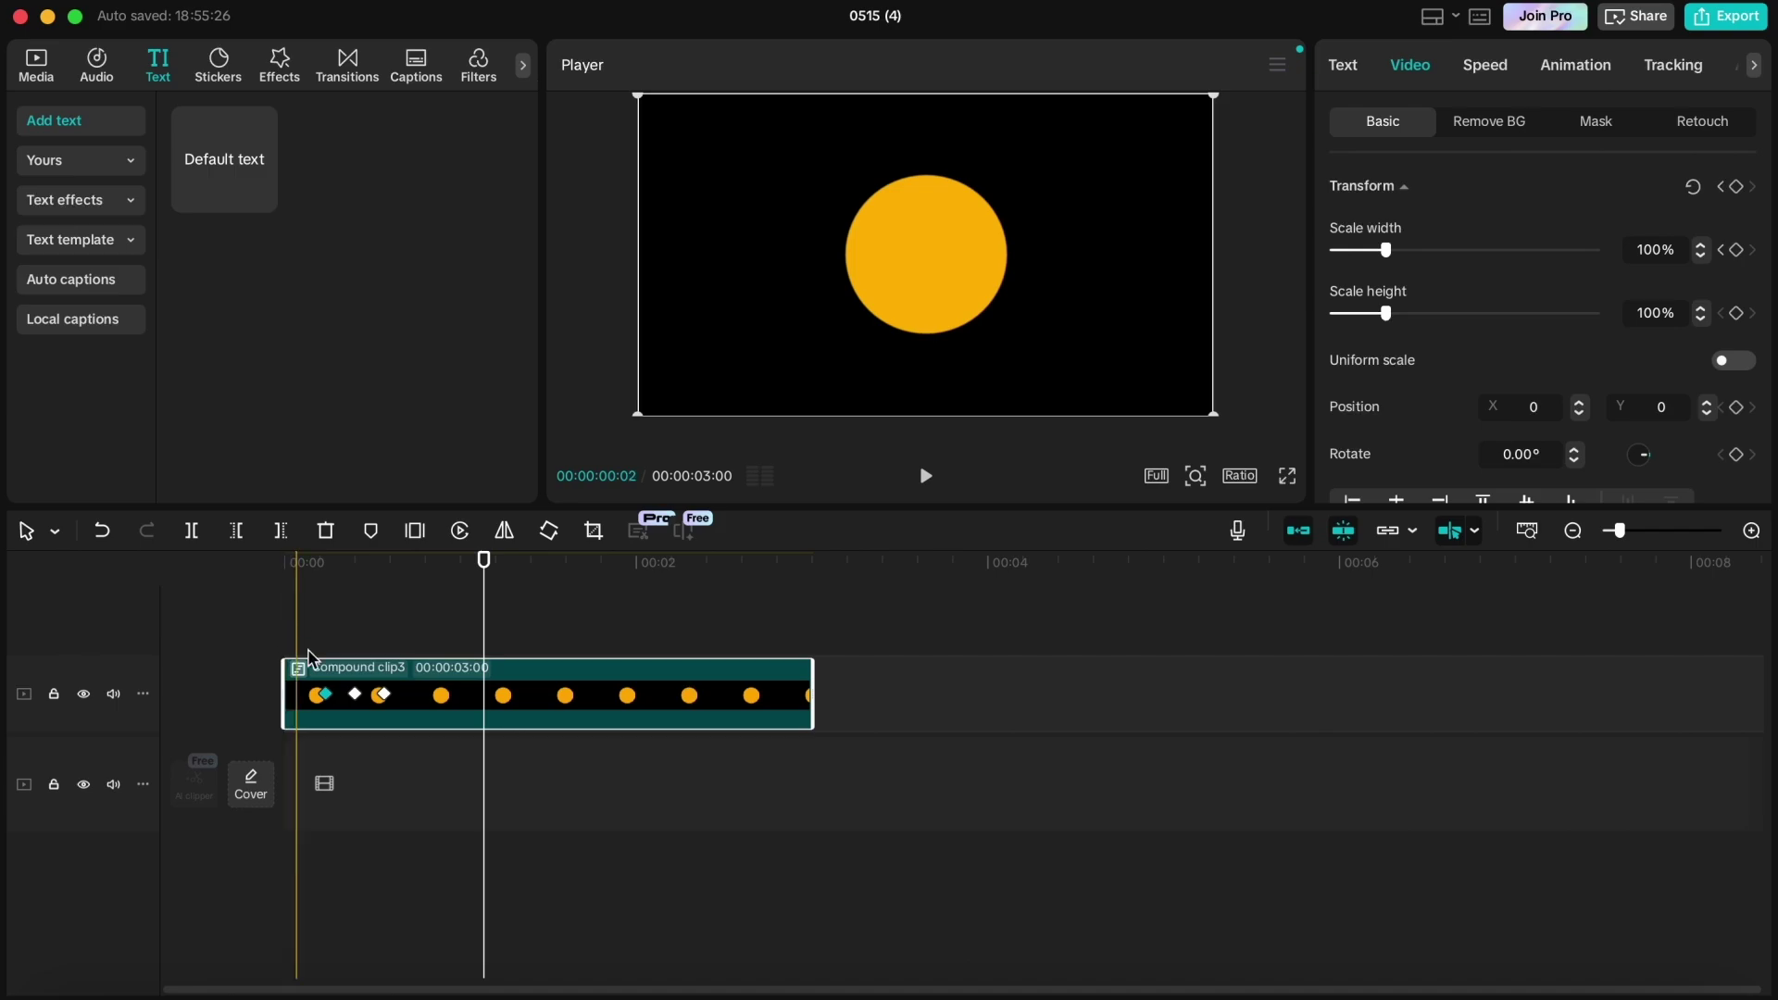
- Paste a copy of the compound clip at the timeline start and open Compound clip4
{"action": "key", "text": "super+v"}
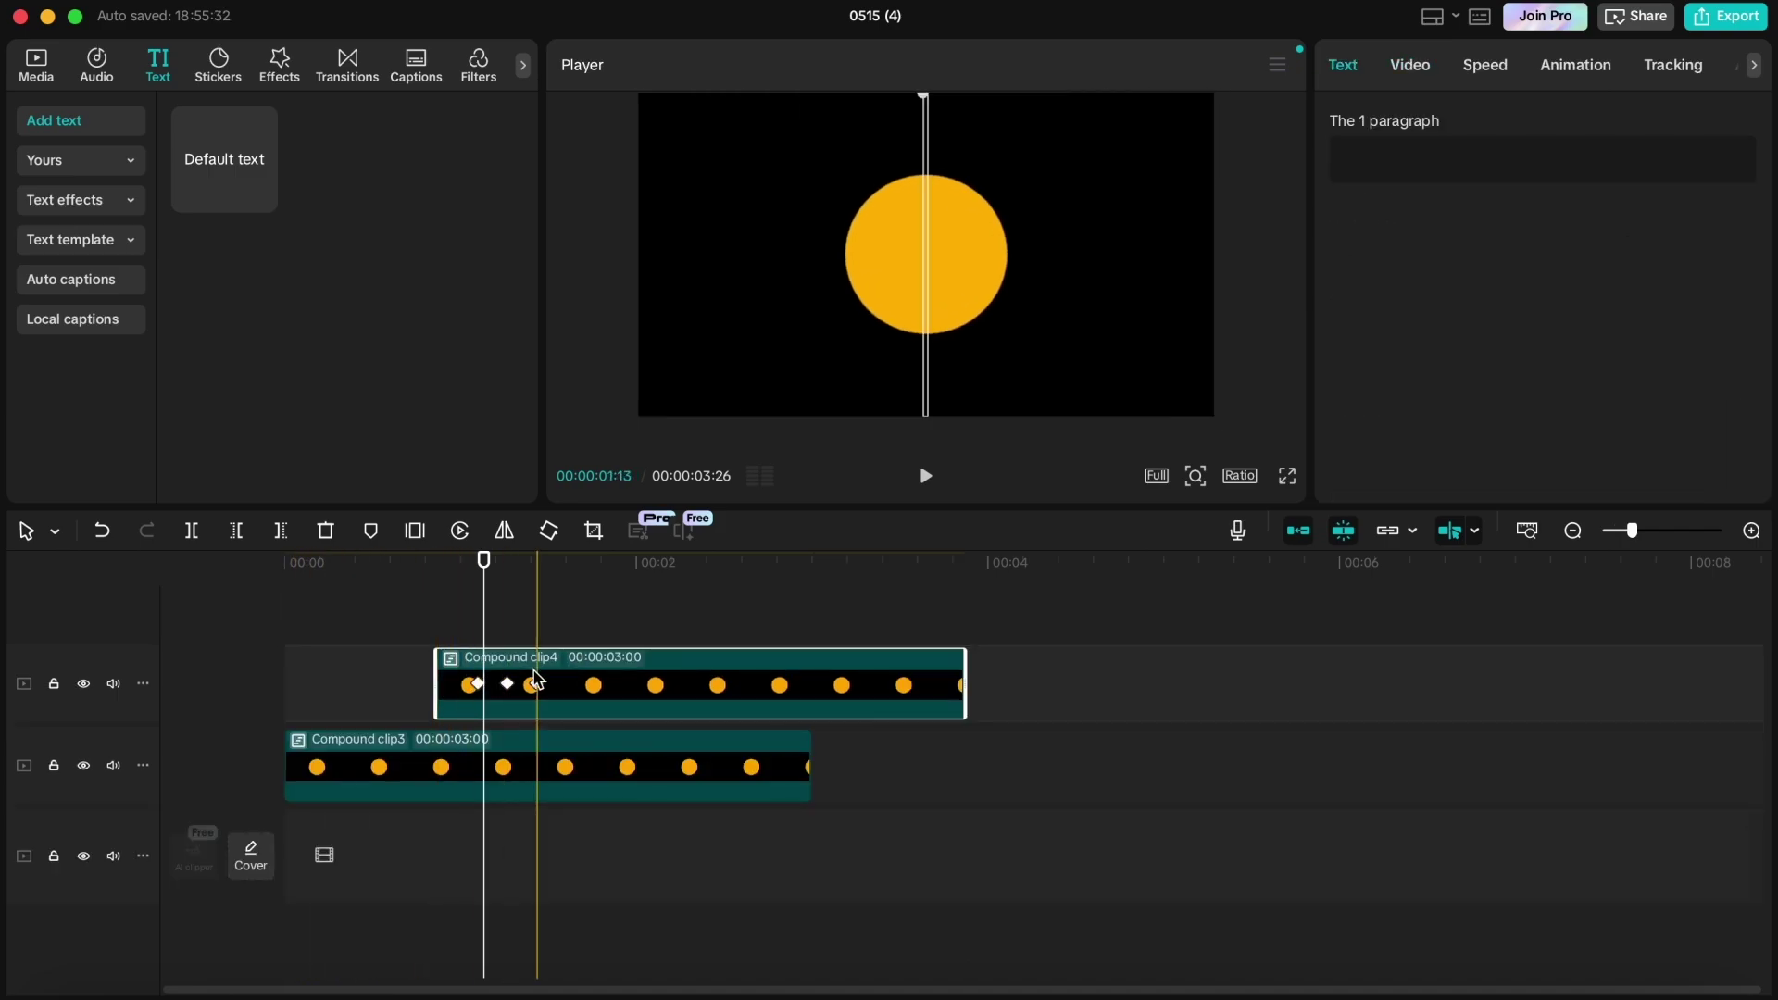
{"action": "left_click_drag", "start_coordinate": [535, 685], "coordinate": [400, 692]}
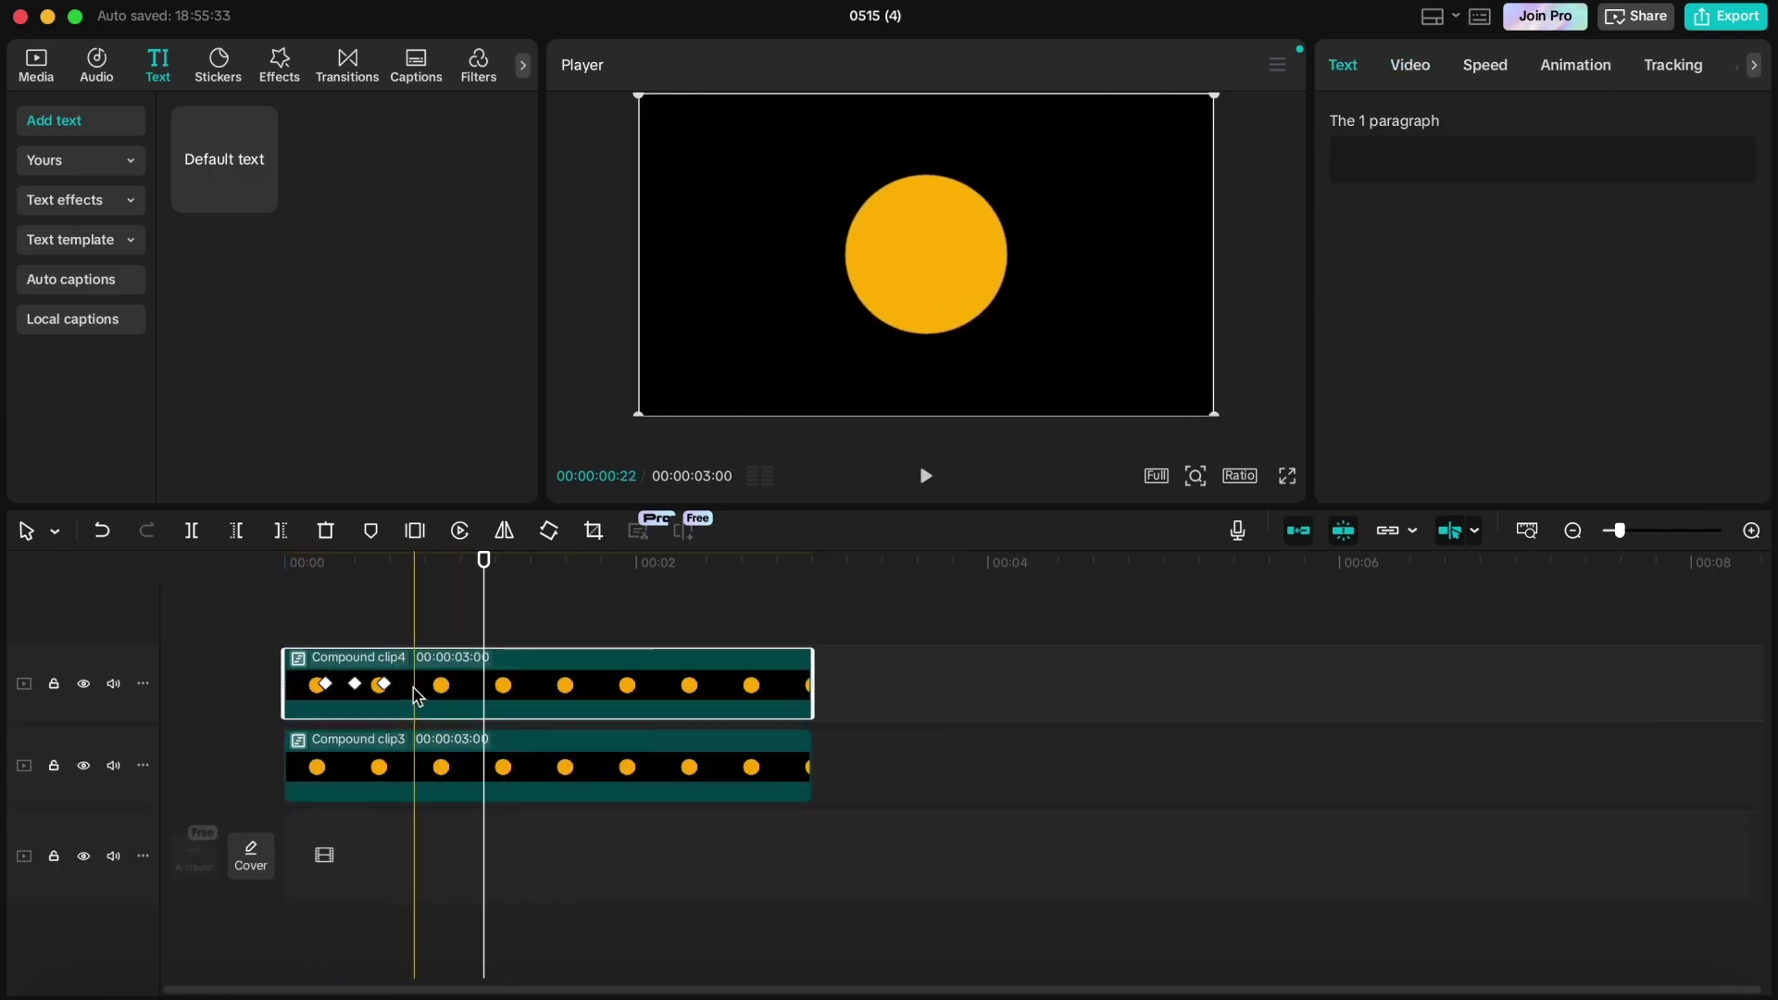
{"action": "double_click", "coordinate": [418, 695]}
- Recolour the copy's circle to green 6EFF00 and return to the main timeline
{"action": "left_click", "coordinate": [742, 718]}
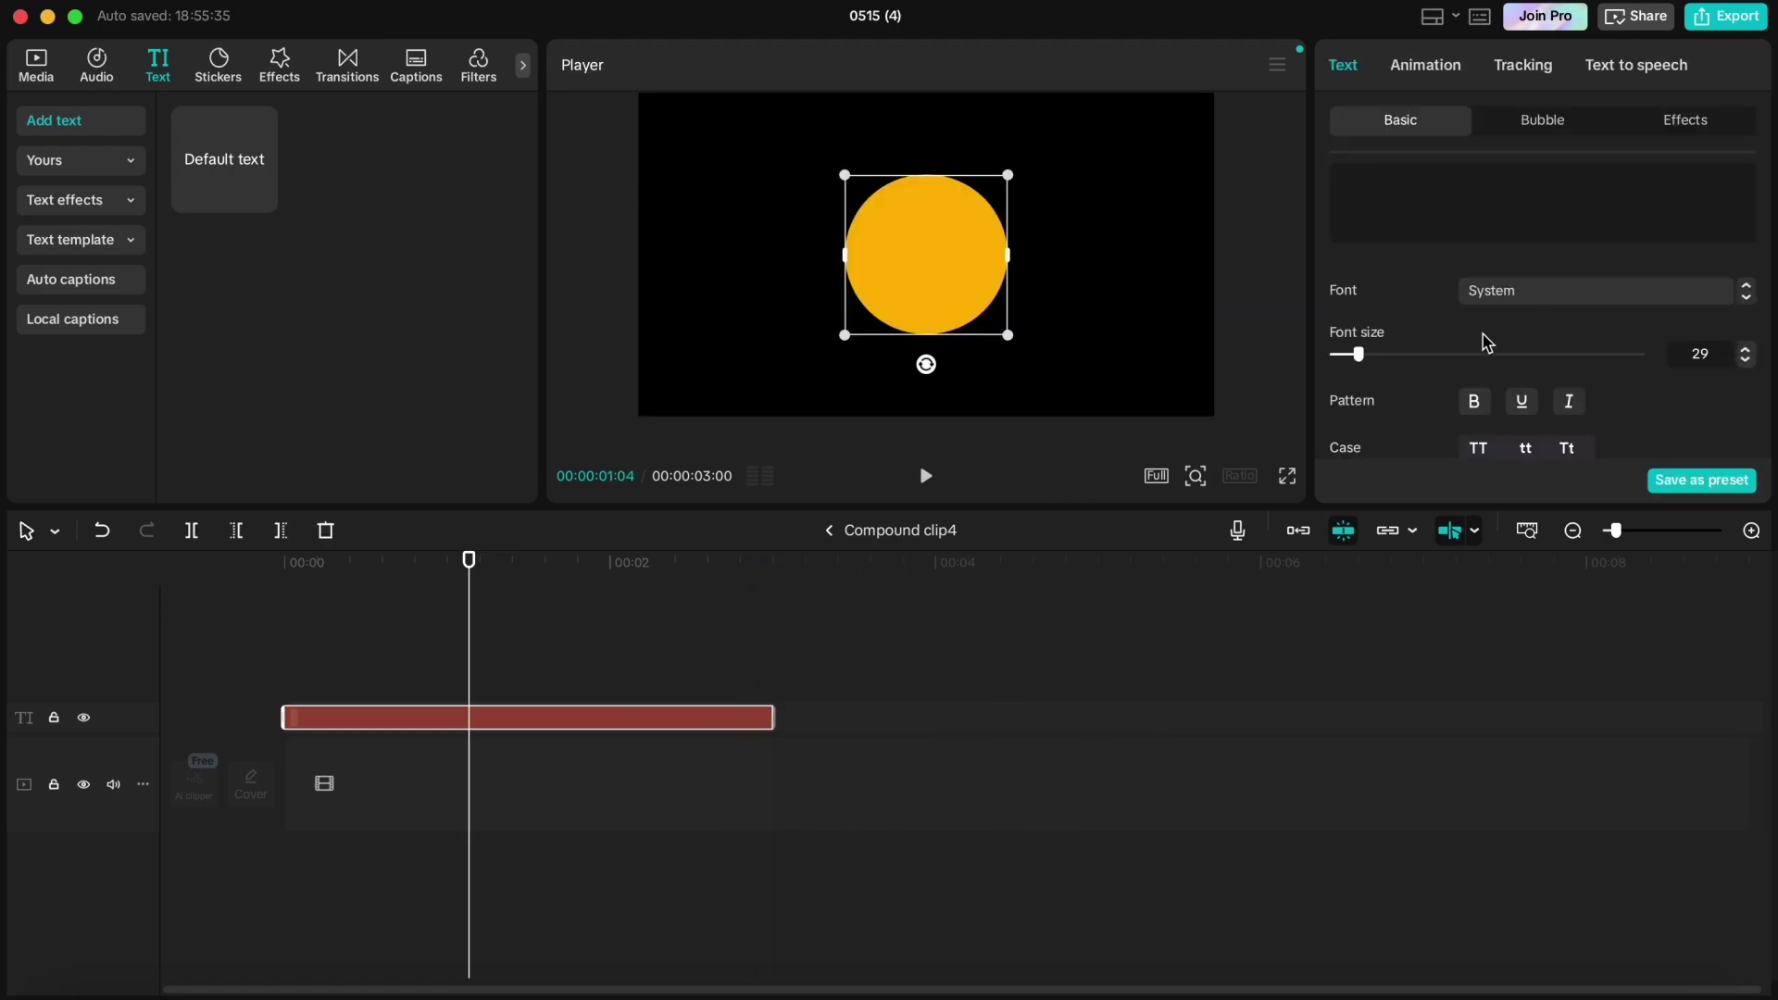
{"action": "scroll", "coordinate": [1532, 301], "scroll_direction": "down", "scroll_amount": 5}
{"action": "scroll", "coordinate": [1531, 300], "scroll_direction": "down", "scroll_amount": 5}
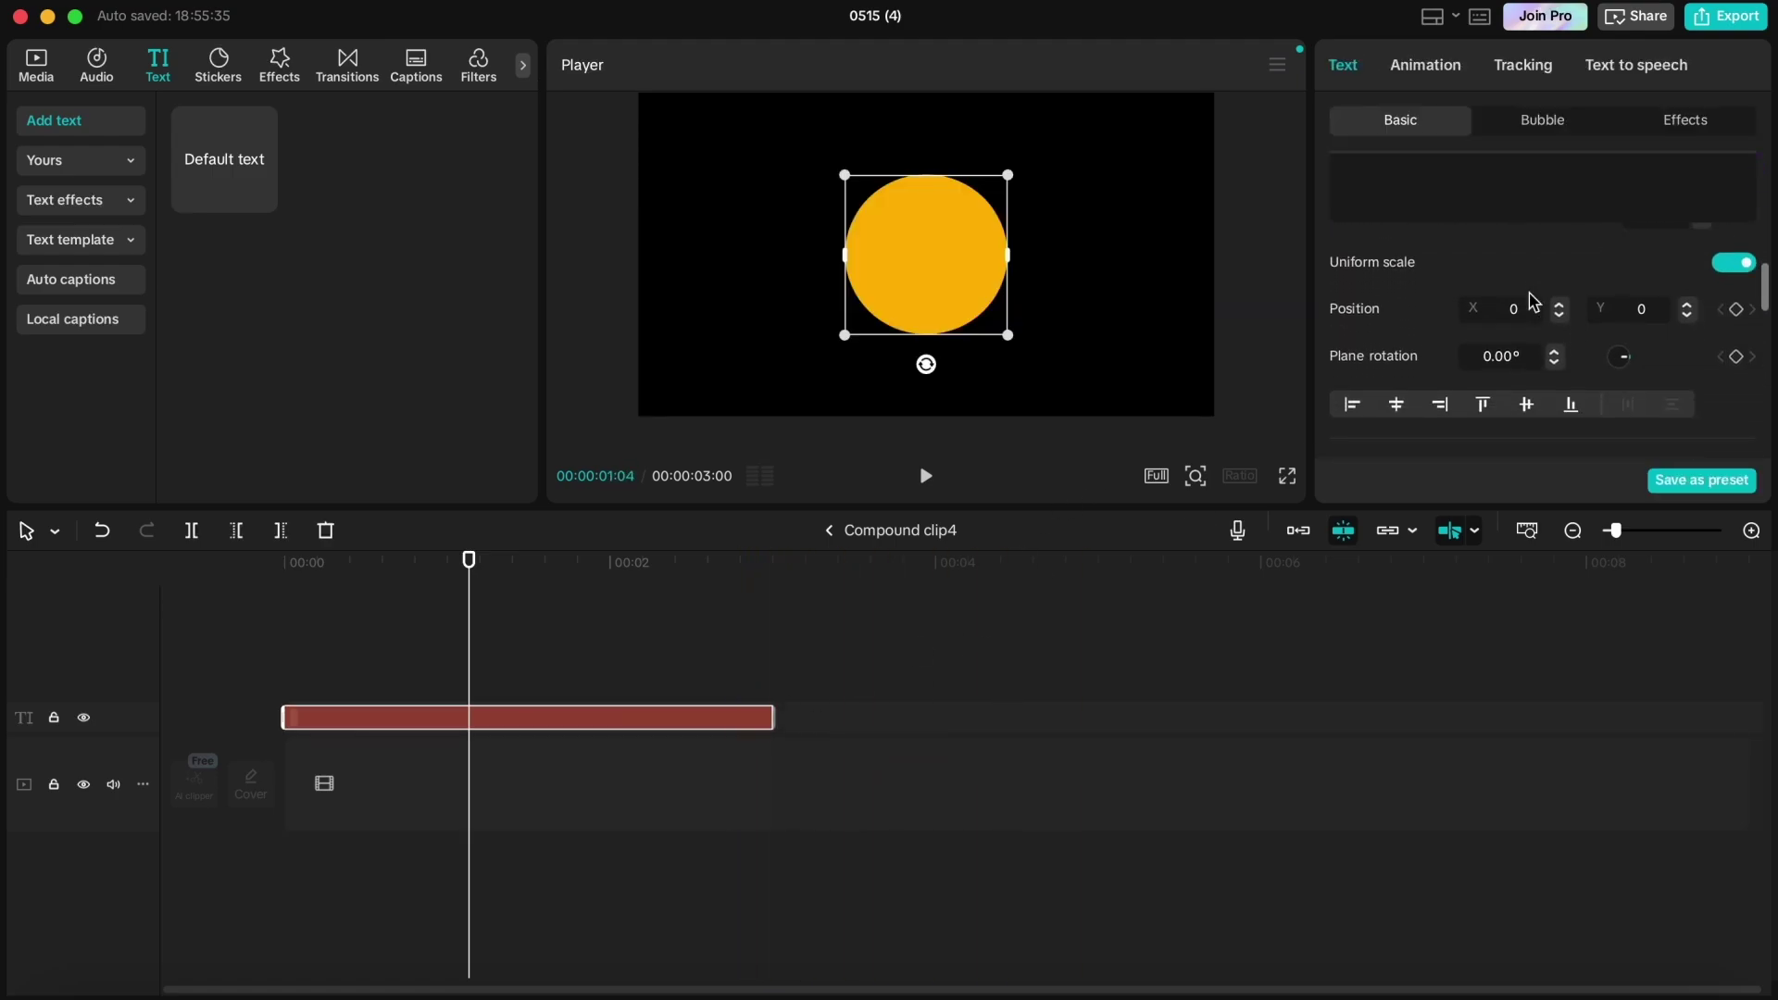
{"action": "scroll", "coordinate": [1498, 349], "scroll_direction": "down", "scroll_amount": 3}
{"action": "left_click", "coordinate": [1458, 284]}
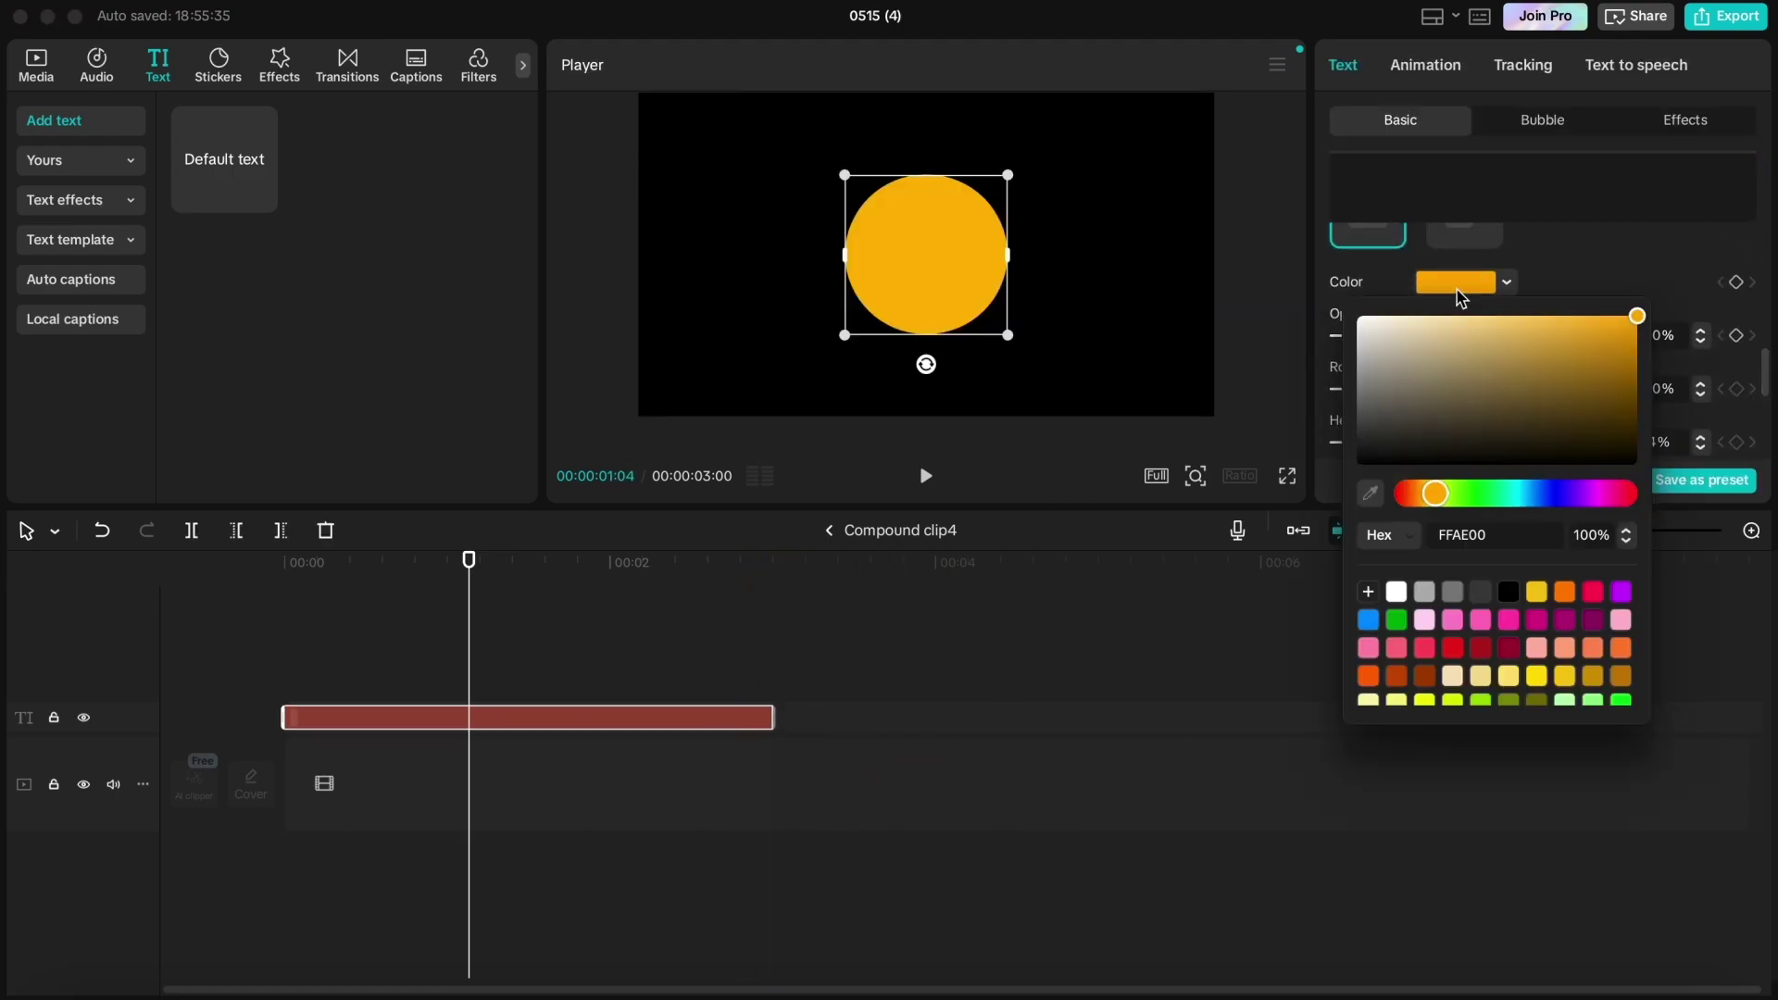
{"action": "left_click", "coordinate": [1473, 493]}
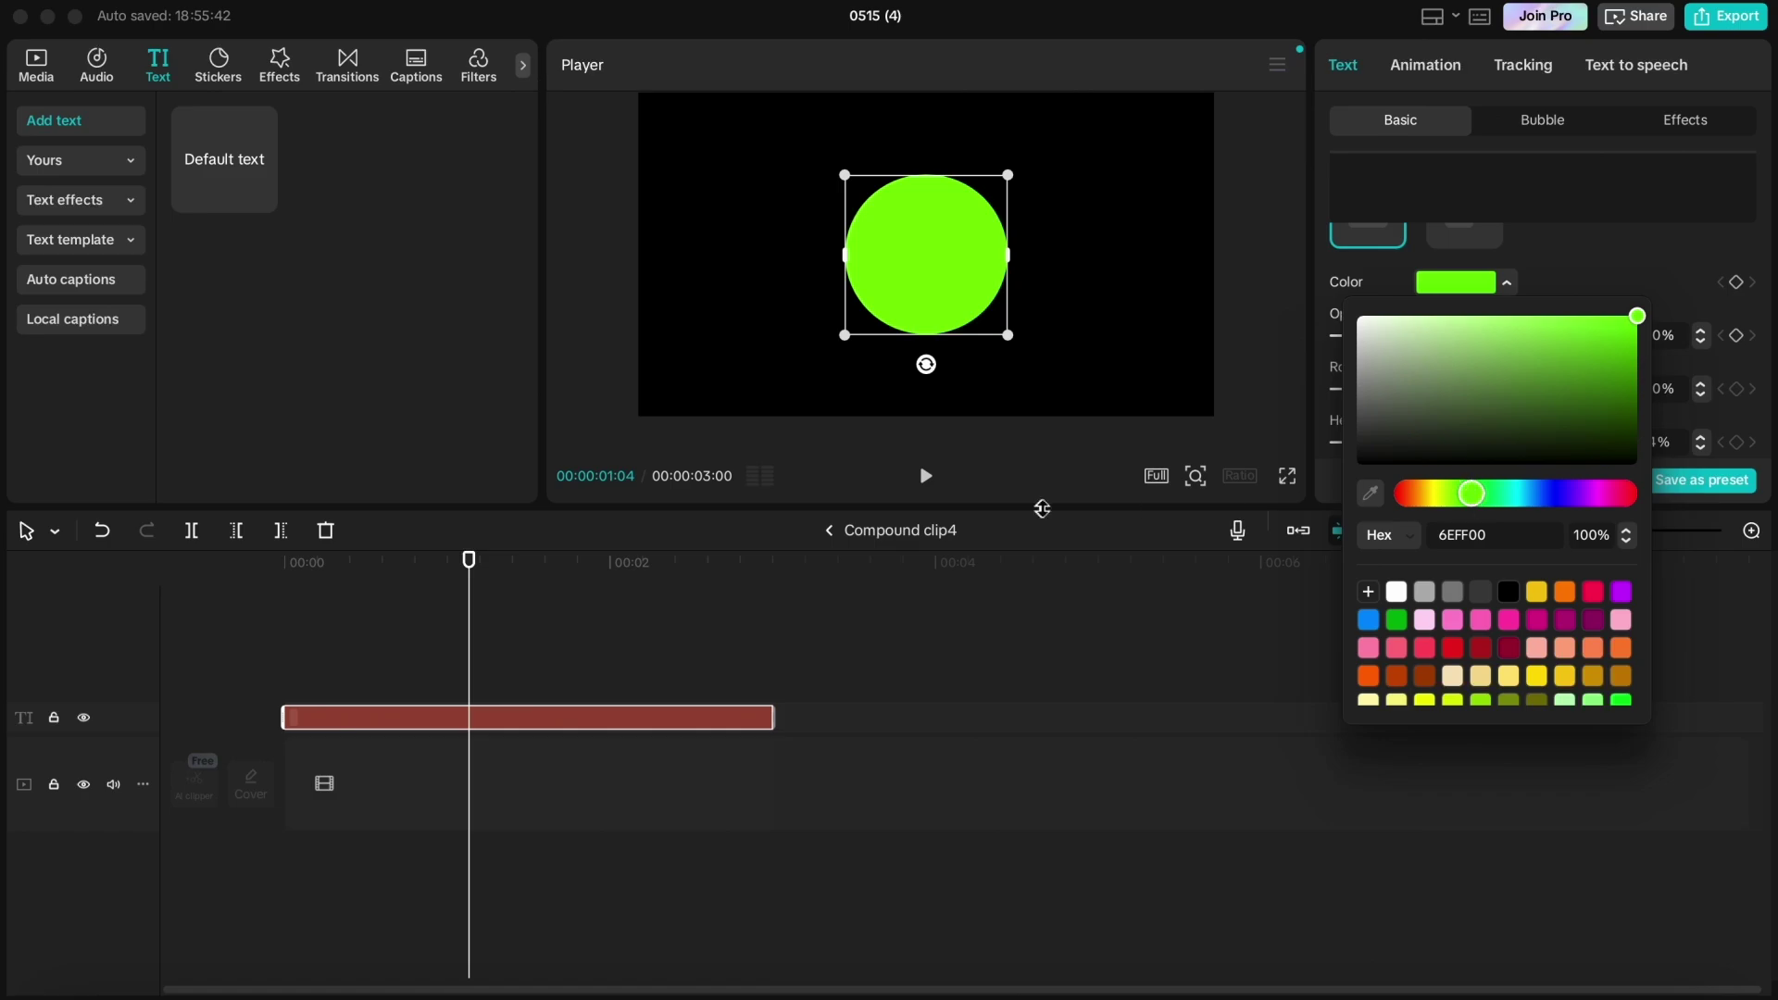
{"action": "left_click", "coordinate": [841, 555]}
{"action": "left_click", "coordinate": [830, 531]}
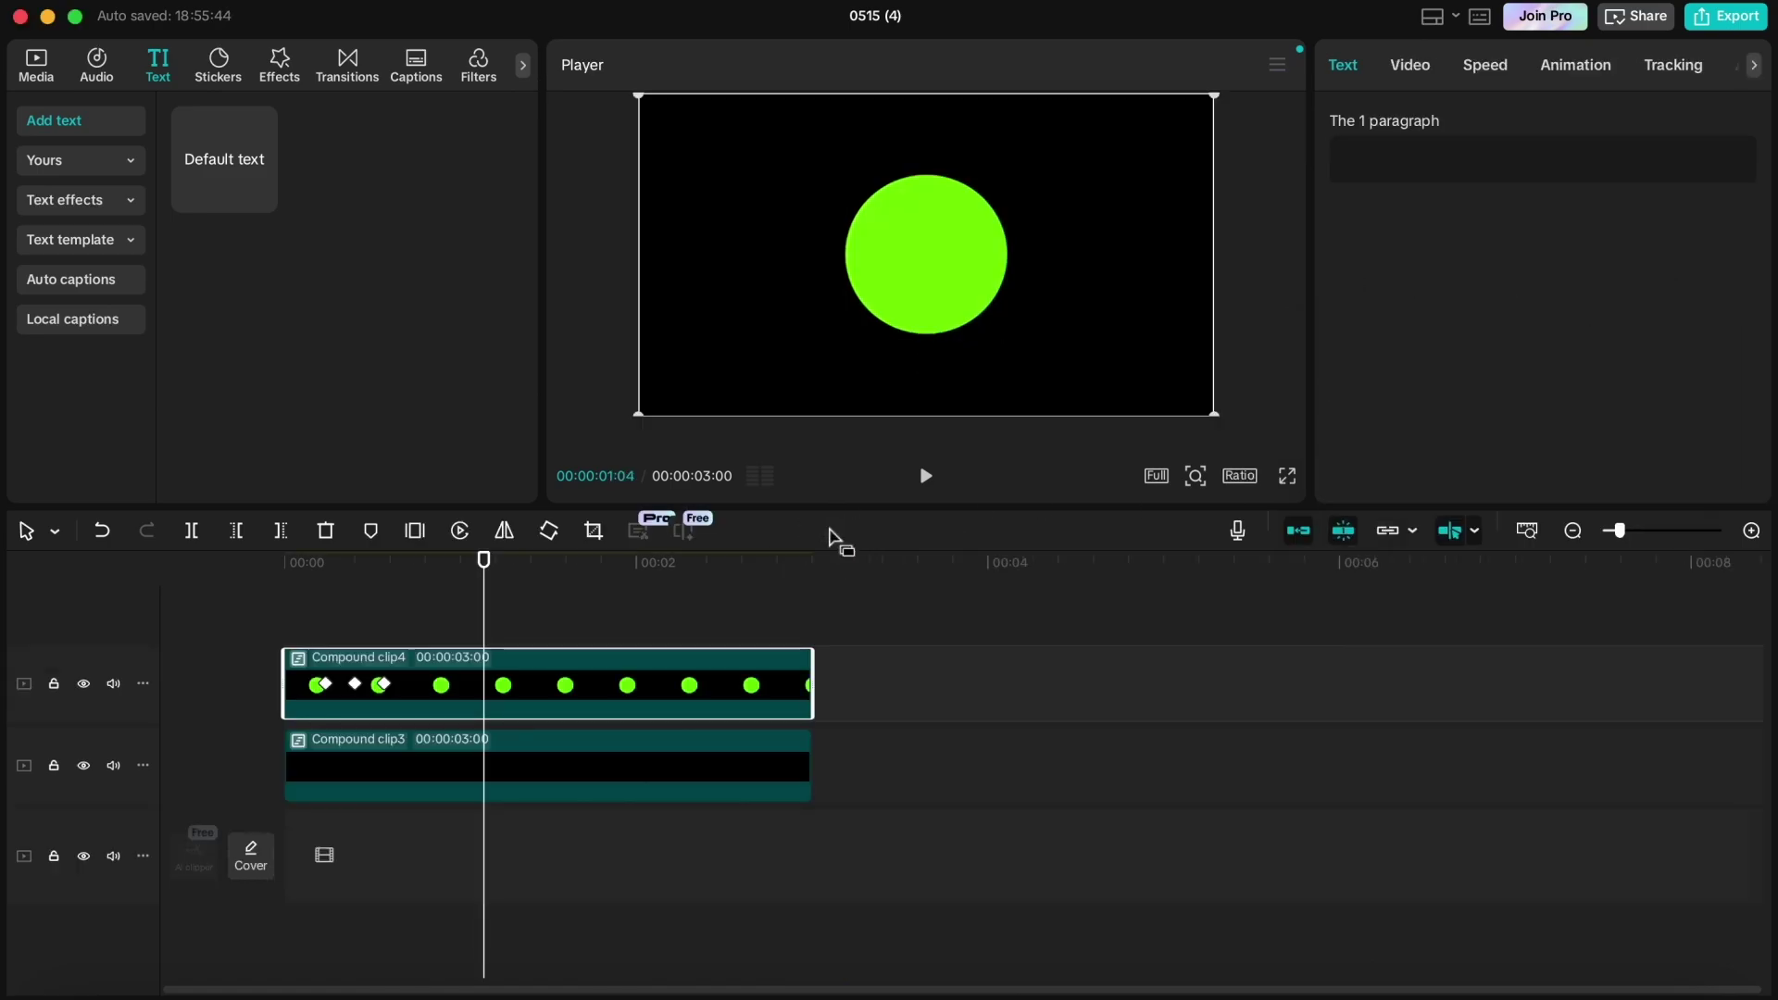
- Split both compound clips at the flip's thinnest frame, 00:00:00:12
{"action": "left_click", "coordinate": [377, 603]}
{"action": "key", "text": "space"}
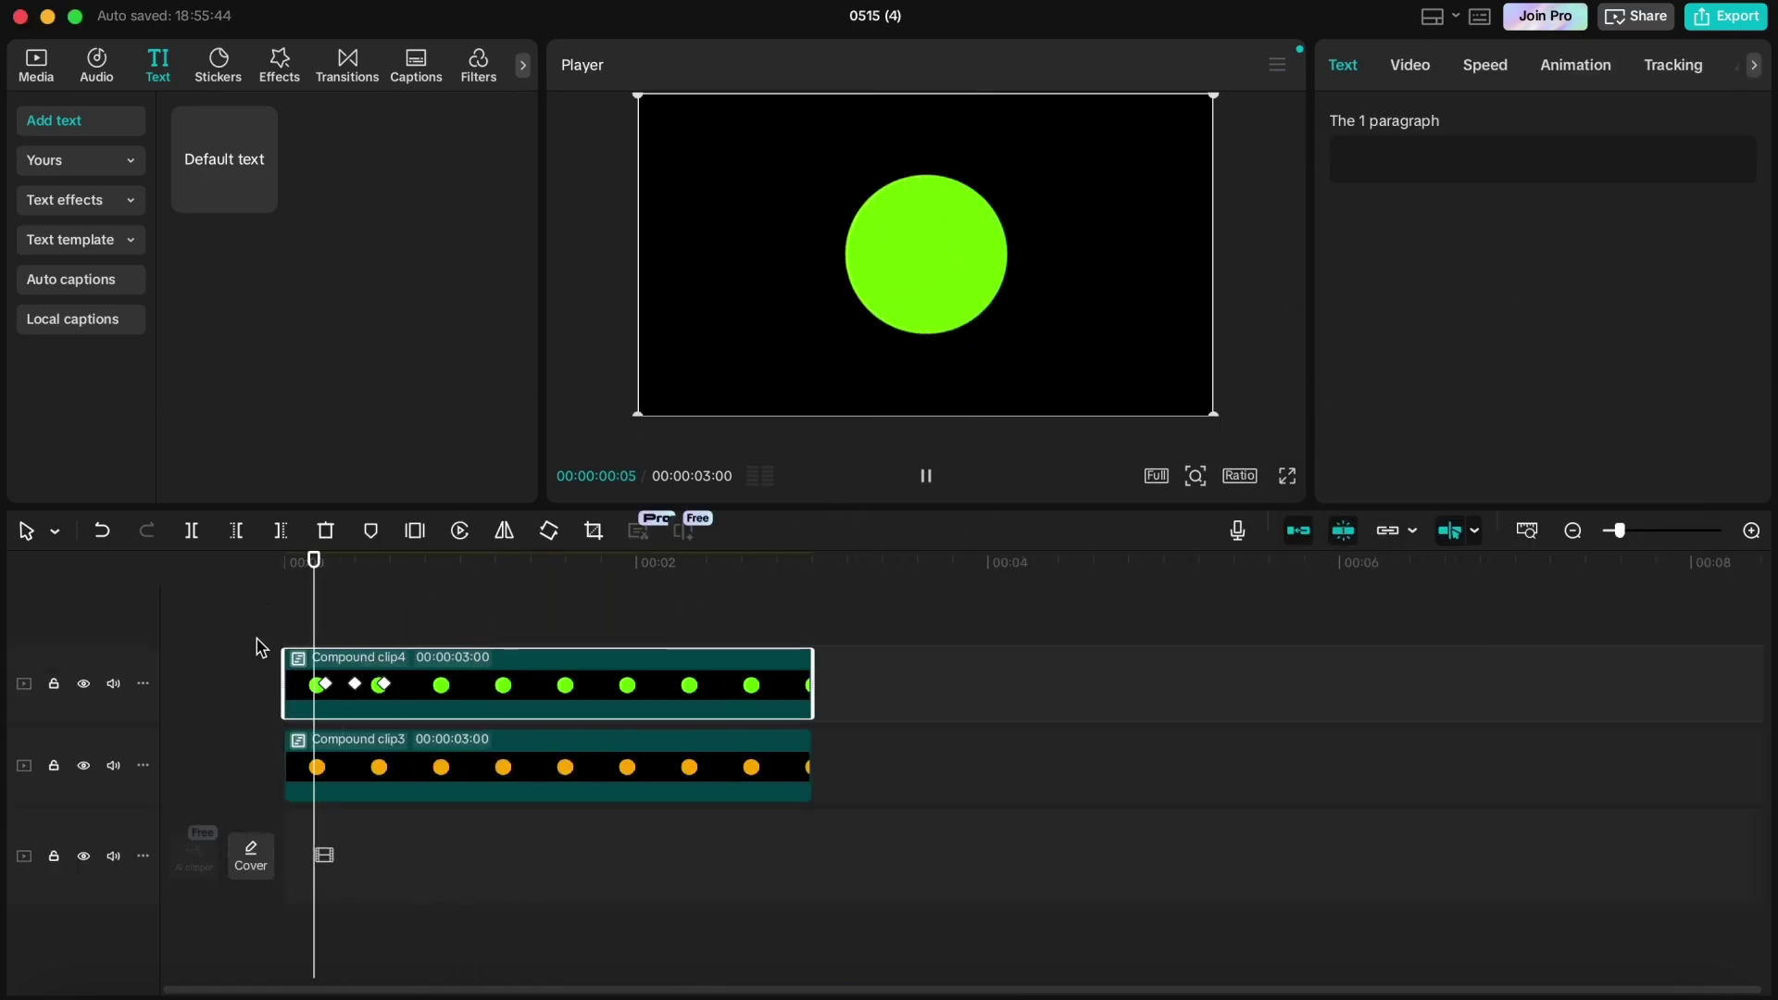
{"action": "key", "text": "space"}
{"action": "mouse_move", "coordinate": [390, 611]}
{"action": "left_mouse_down"}
{"action": "mouse_move", "coordinate": [389, 592]}
{"action": "mouse_move", "coordinate": [356, 603]}
{"action": "left_mouse_up"}
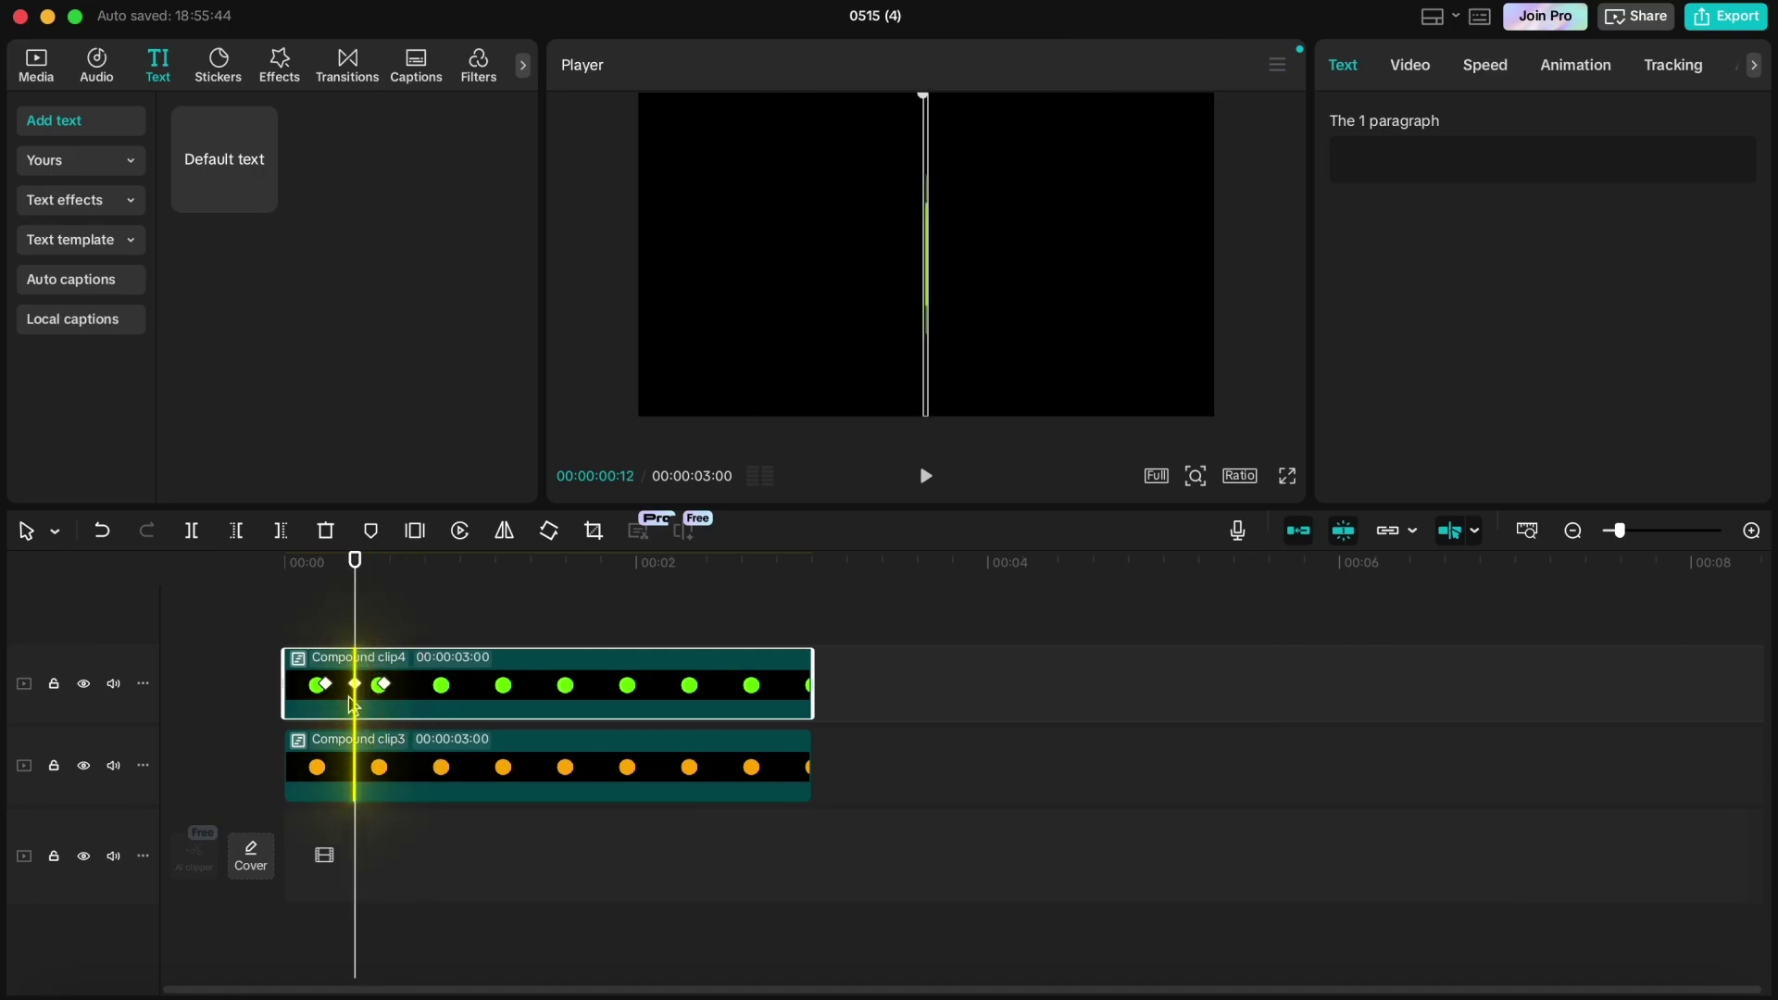
{"action": "left_click", "coordinate": [189, 530]}
{"action": "left_click", "coordinate": [324, 778]}
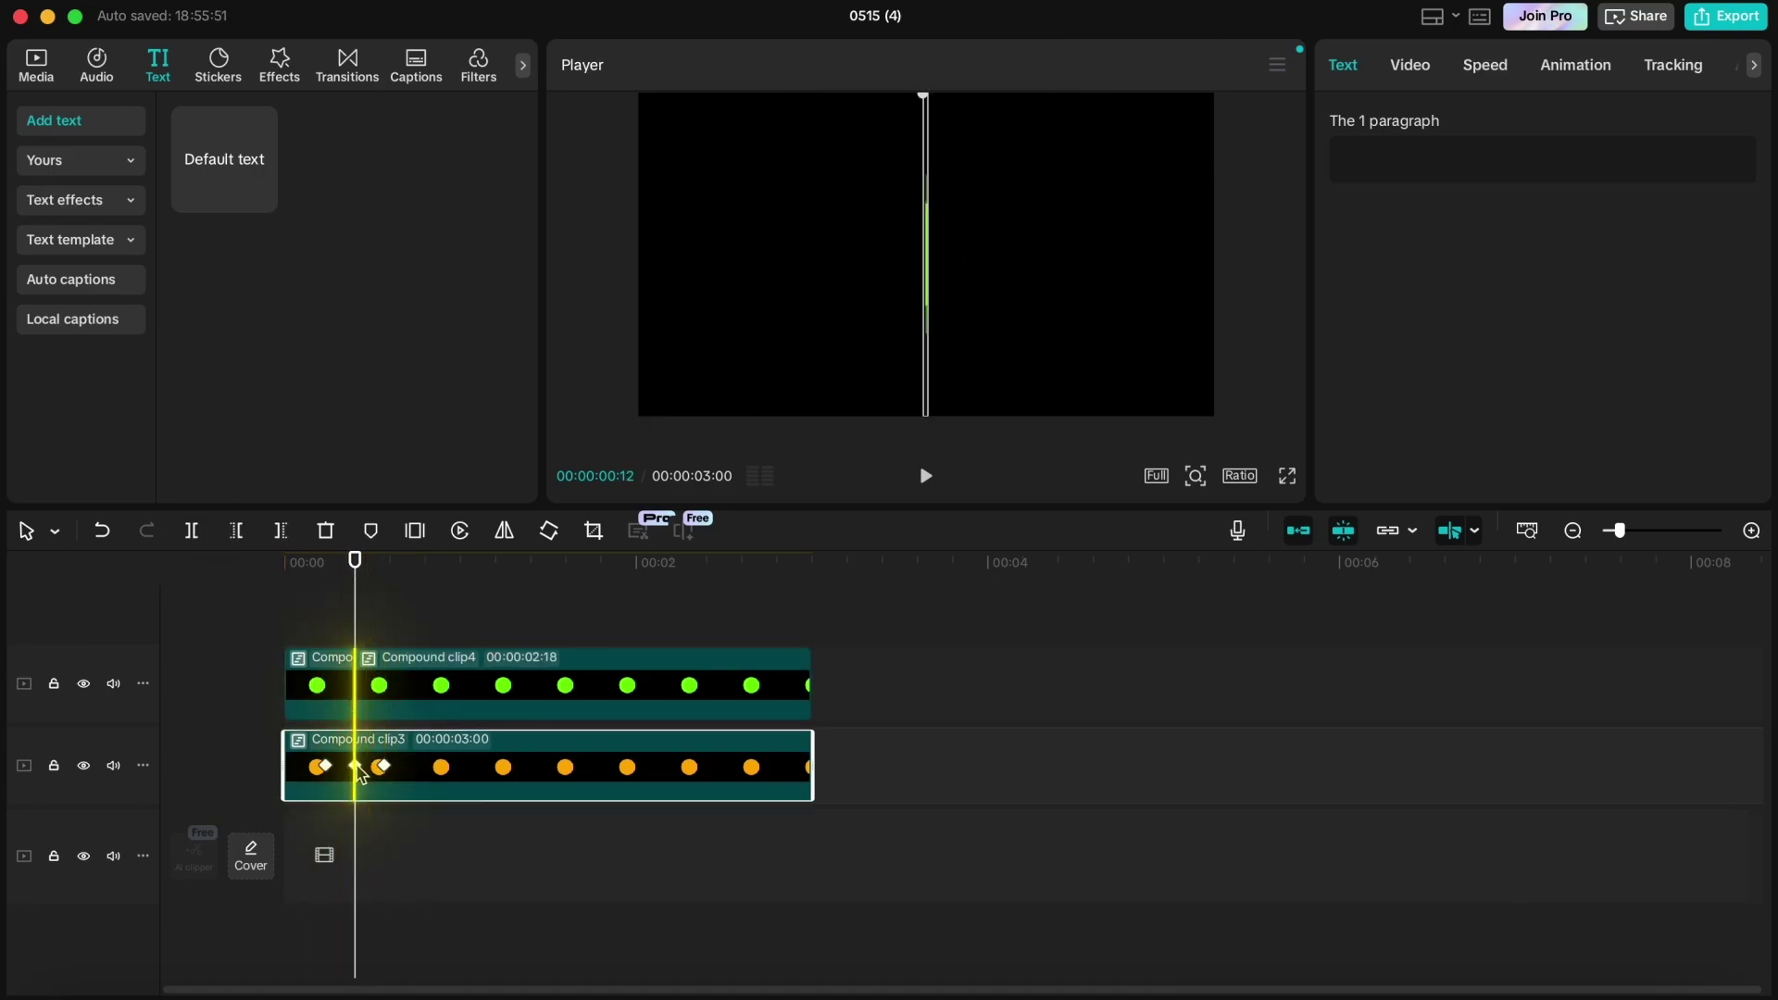
{"action": "left_click", "coordinate": [194, 532]}
- Delete the green clip's left piece and the orange clip's right piece, then play the flip
{"action": "left_click", "coordinate": [313, 690]}
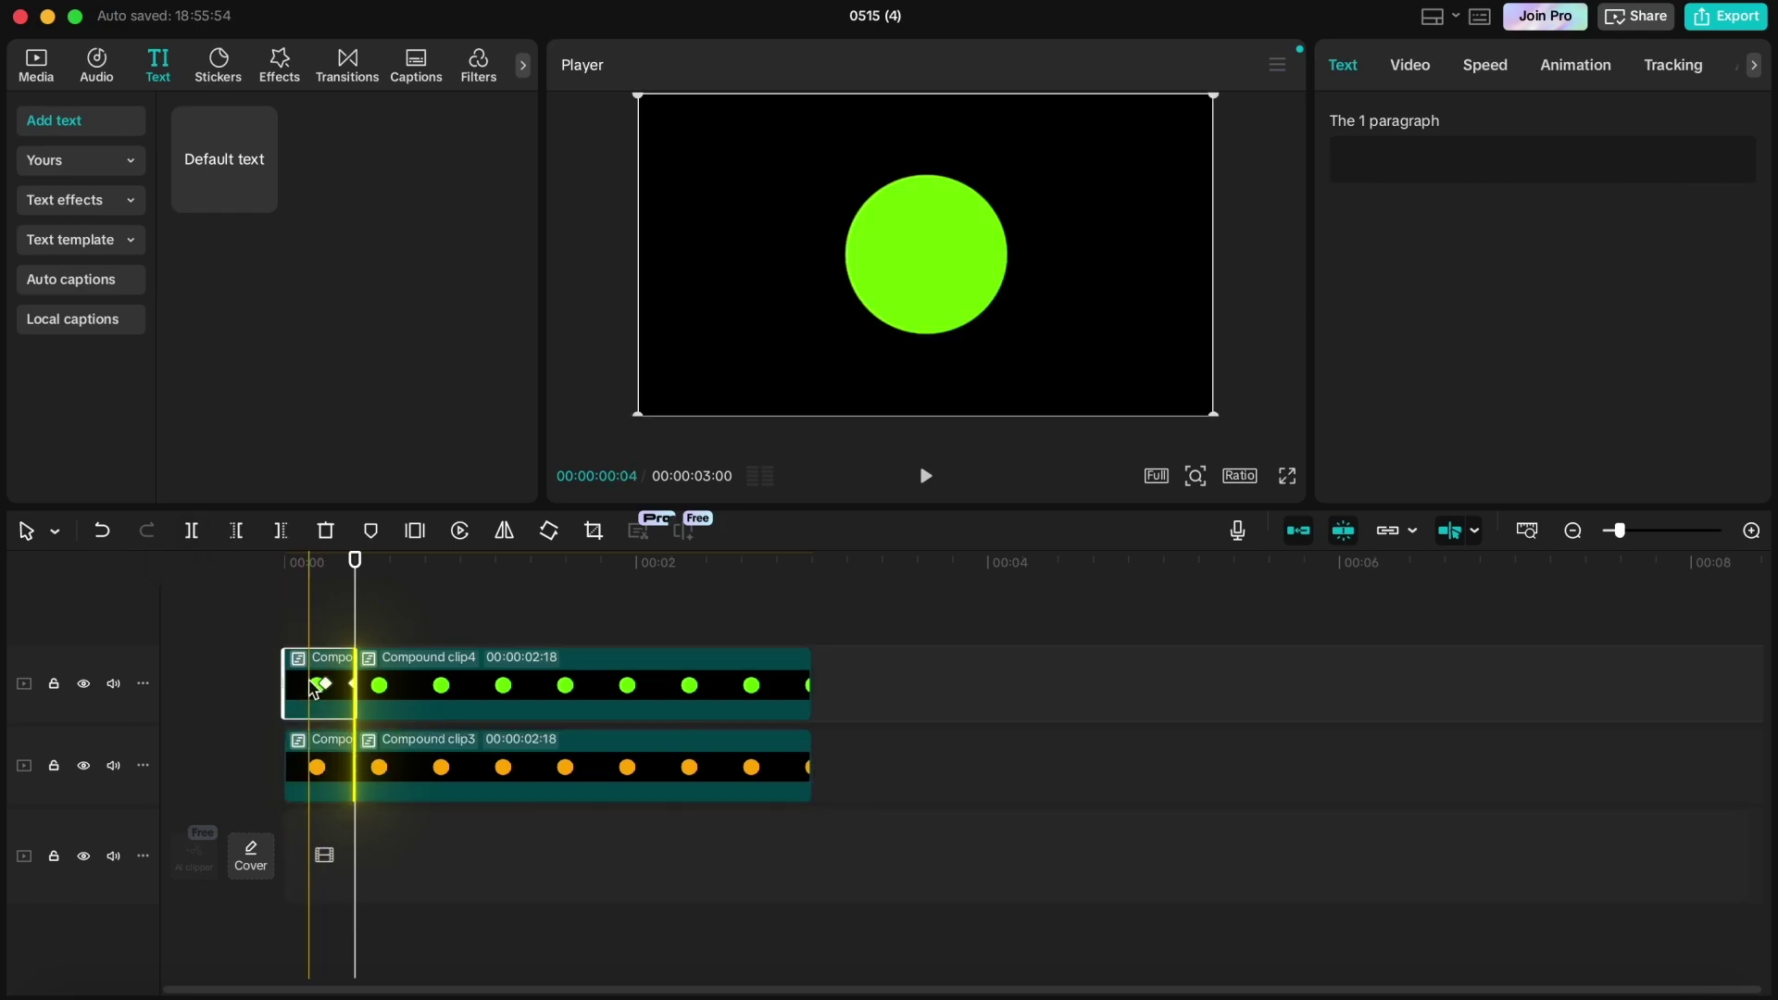
{"action": "key", "text": "Delete"}
{"action": "left_click", "coordinate": [396, 766]}
{"action": "key", "text": "Delete"}
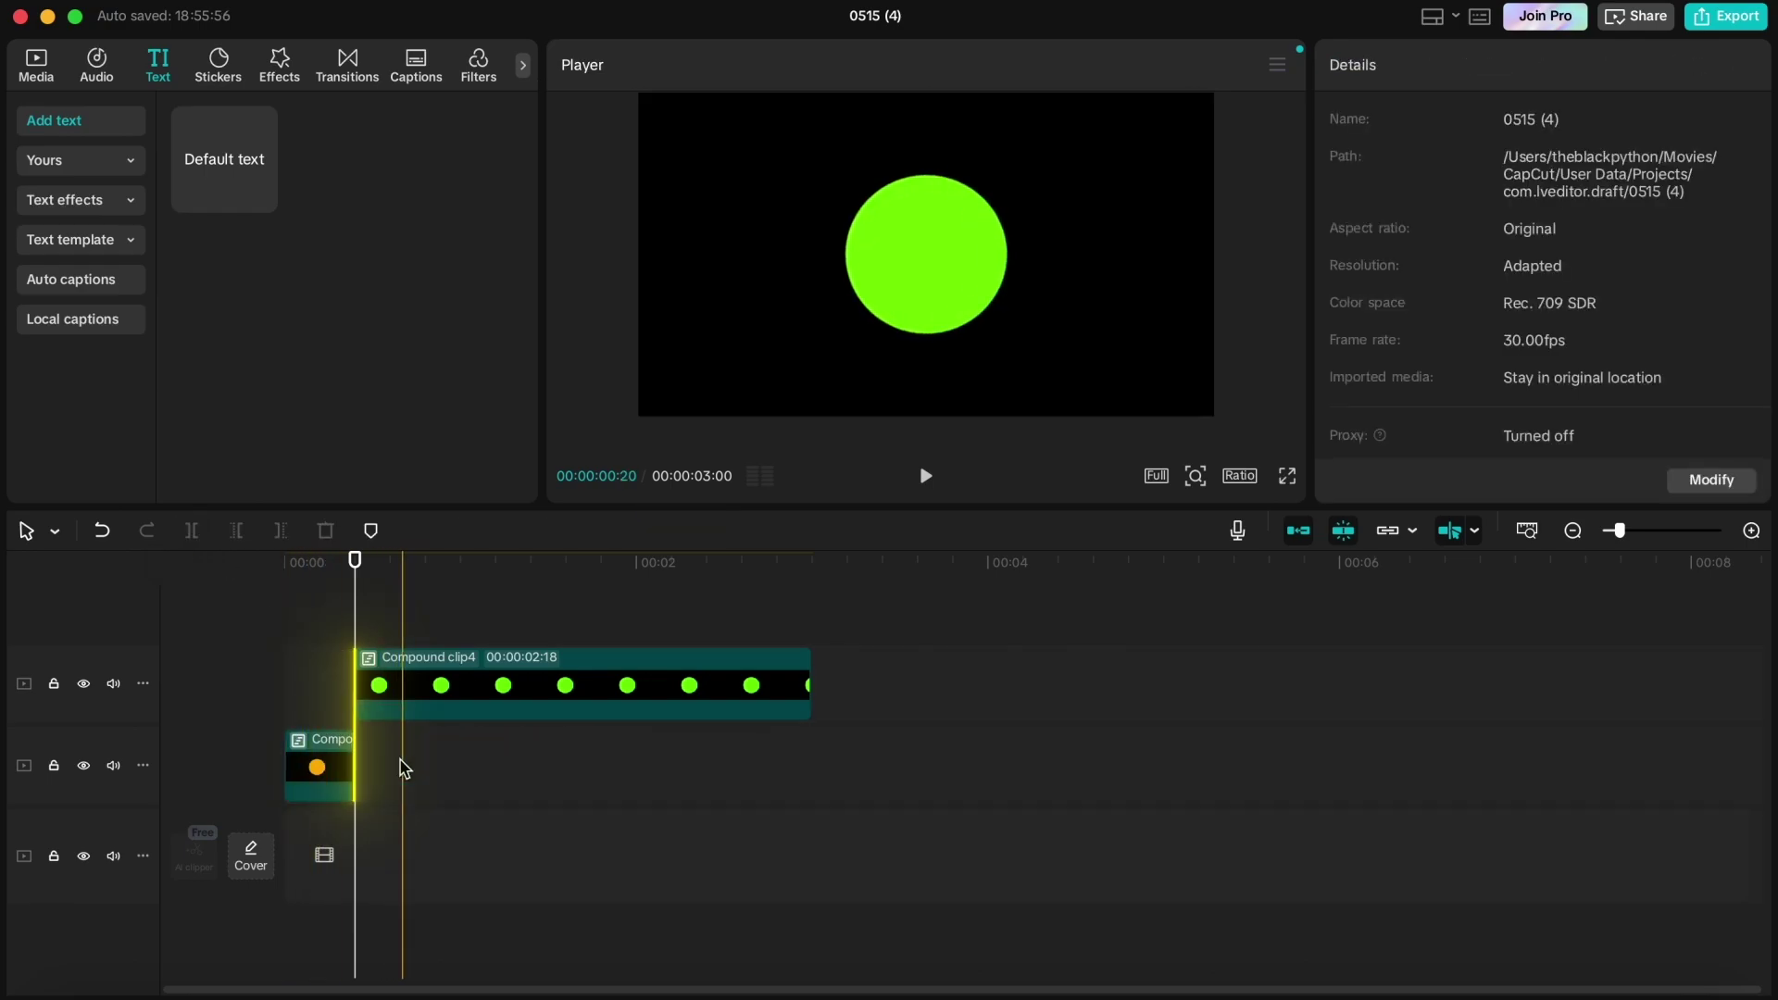
{"action": "left_click", "coordinate": [288, 630]}
{"action": "key", "text": "space"}
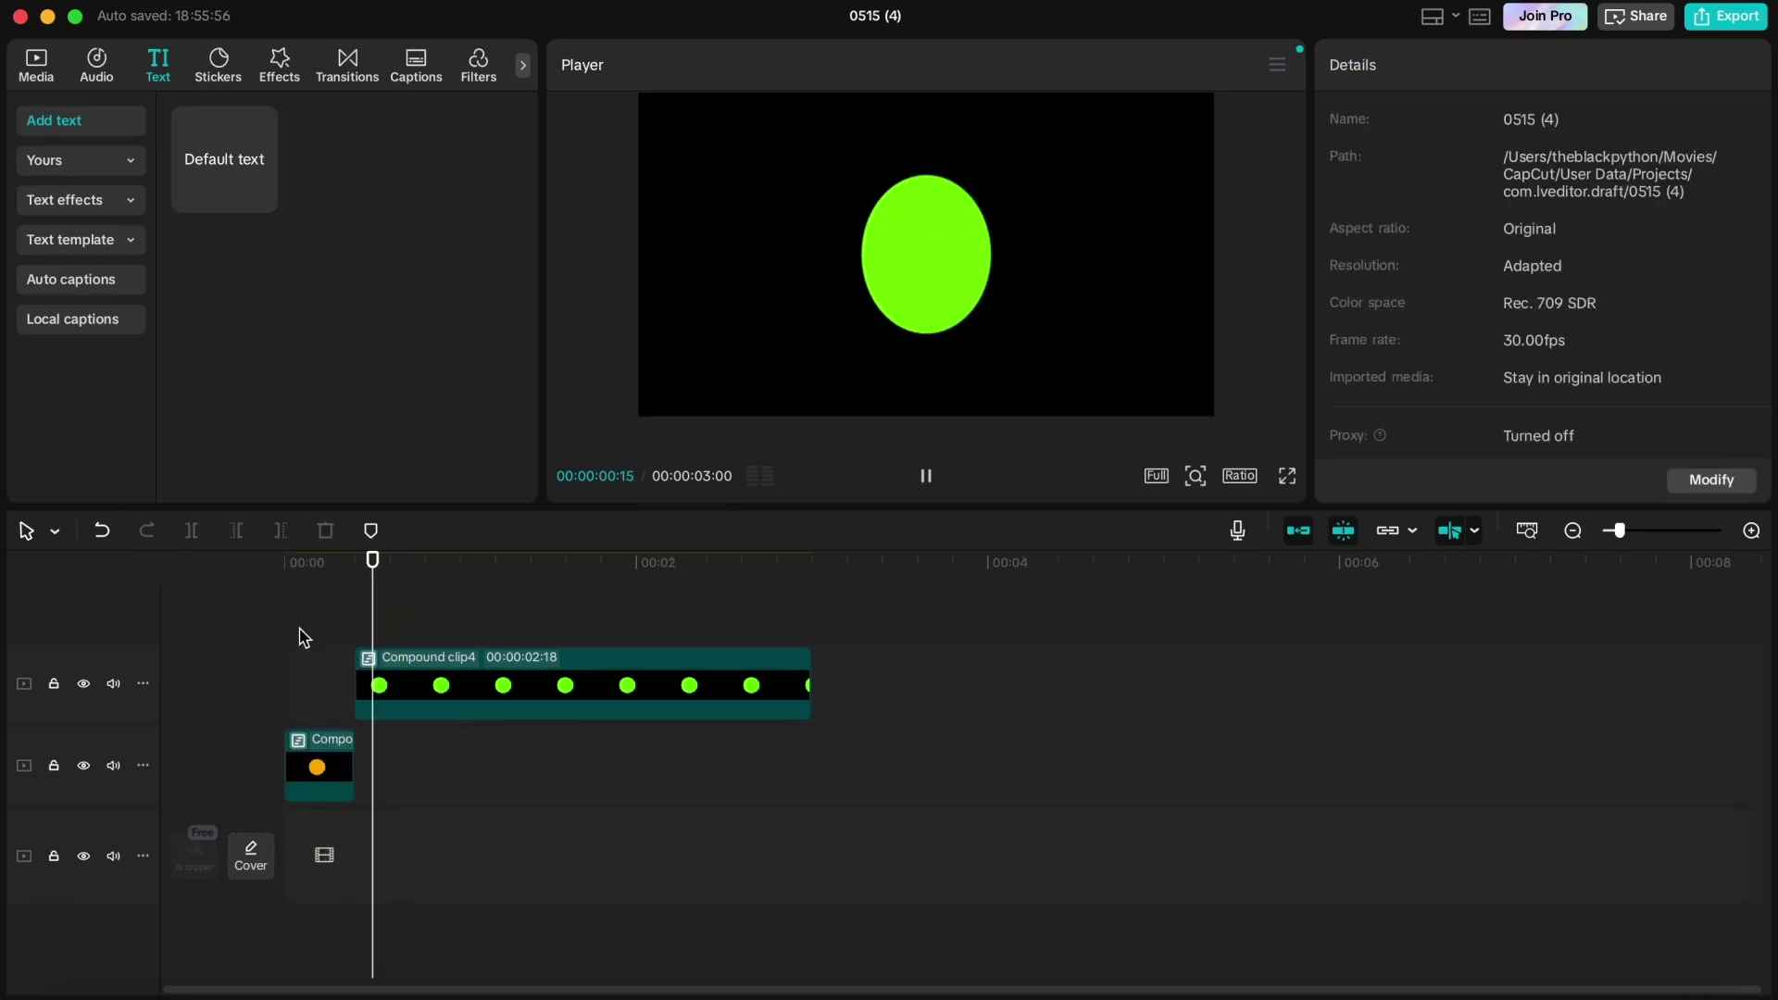
- Apply a Cubic In preset curve to the orange clip's scale-width keyframes
{"action": "right_click", "coordinate": [334, 778]}
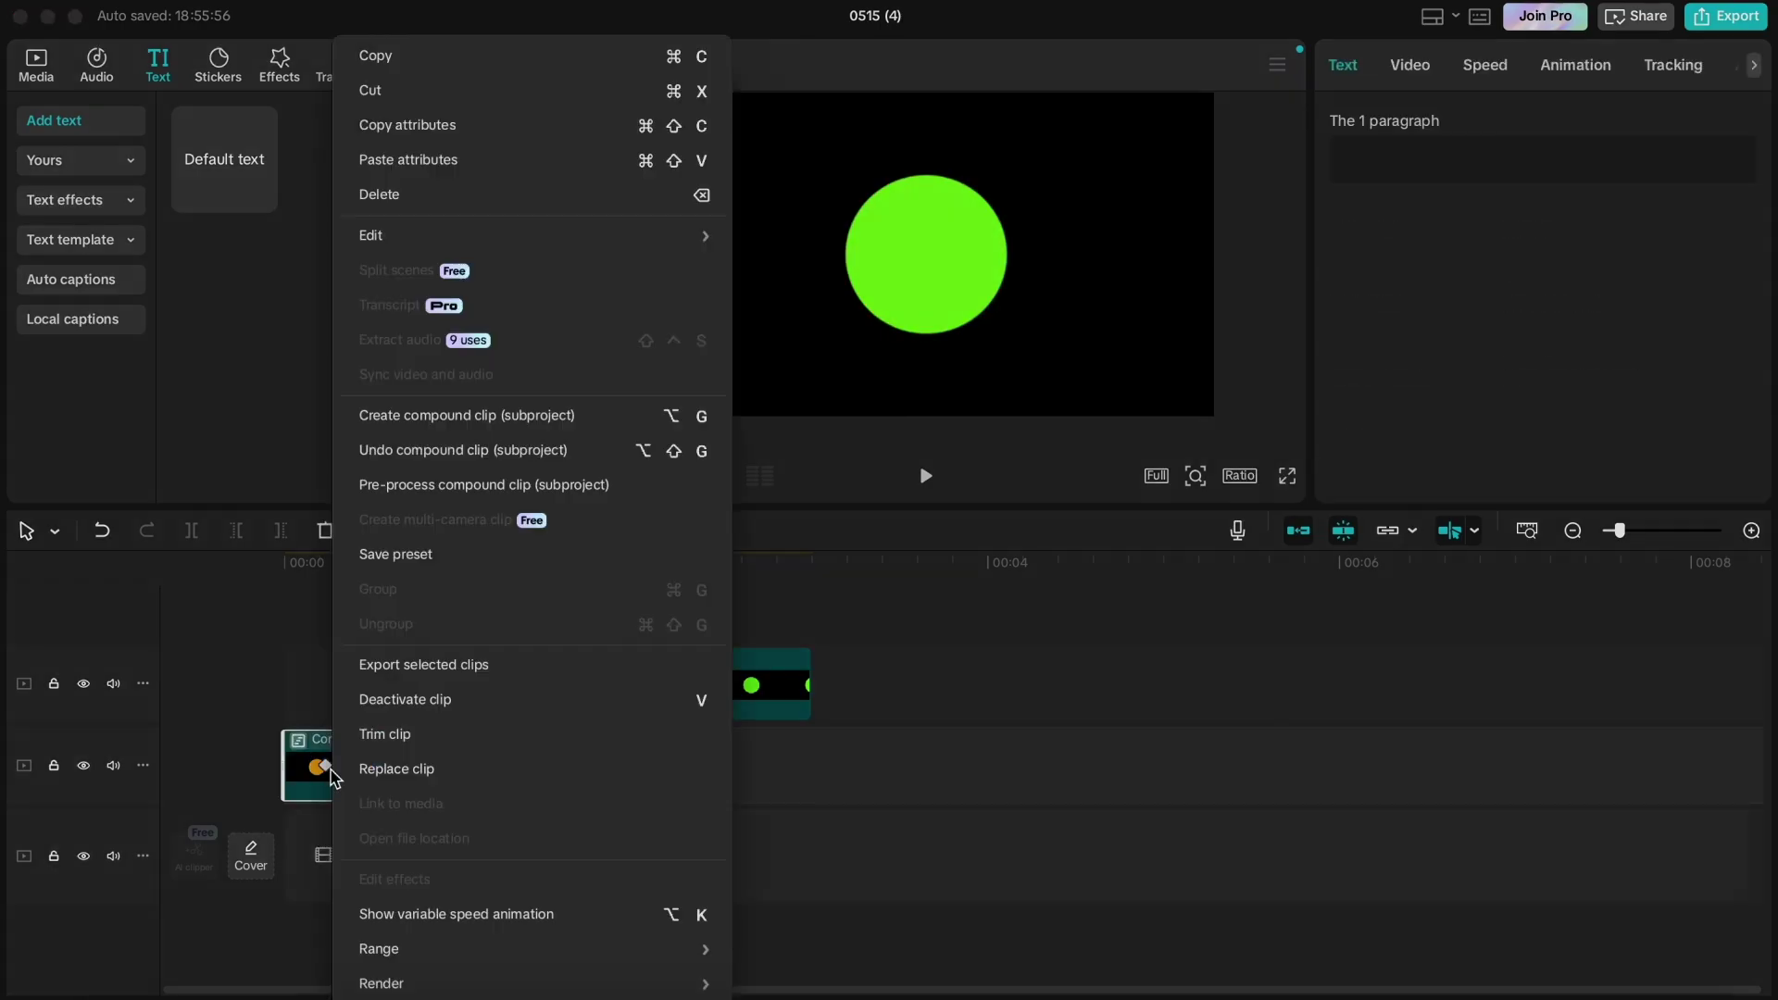
{"action": "left_click", "coordinate": [435, 914]}
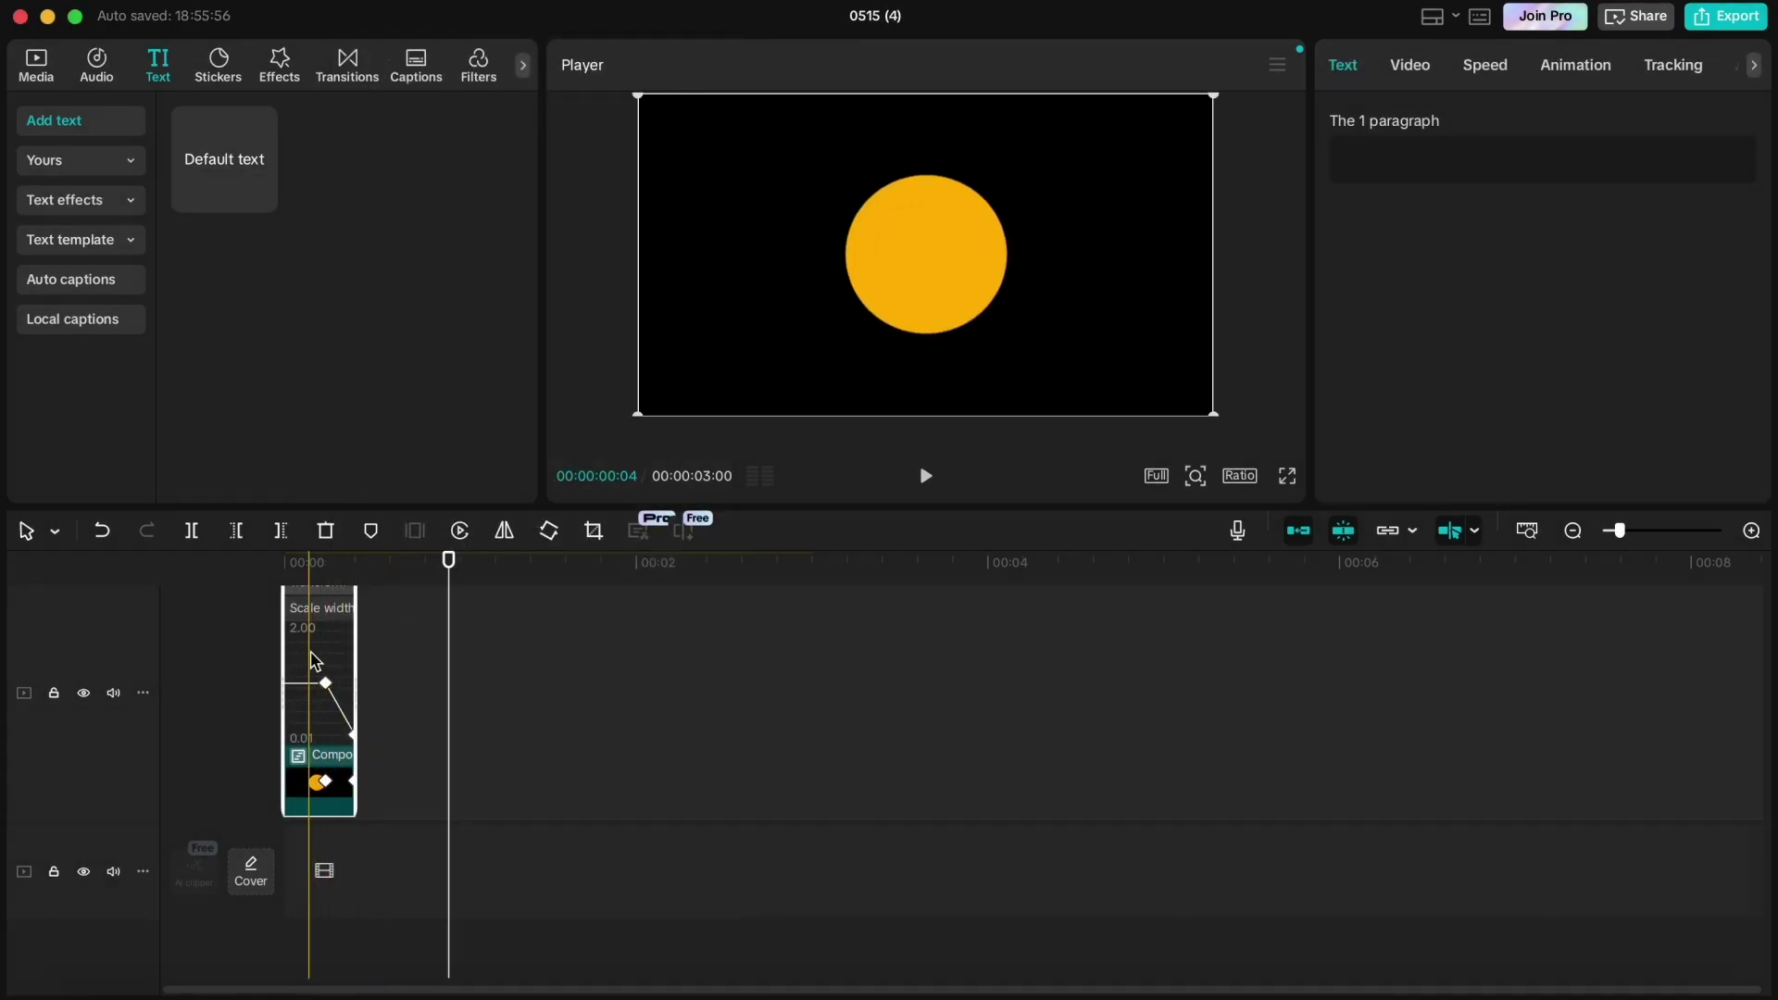
{"action": "left_click", "coordinate": [452, 611]}
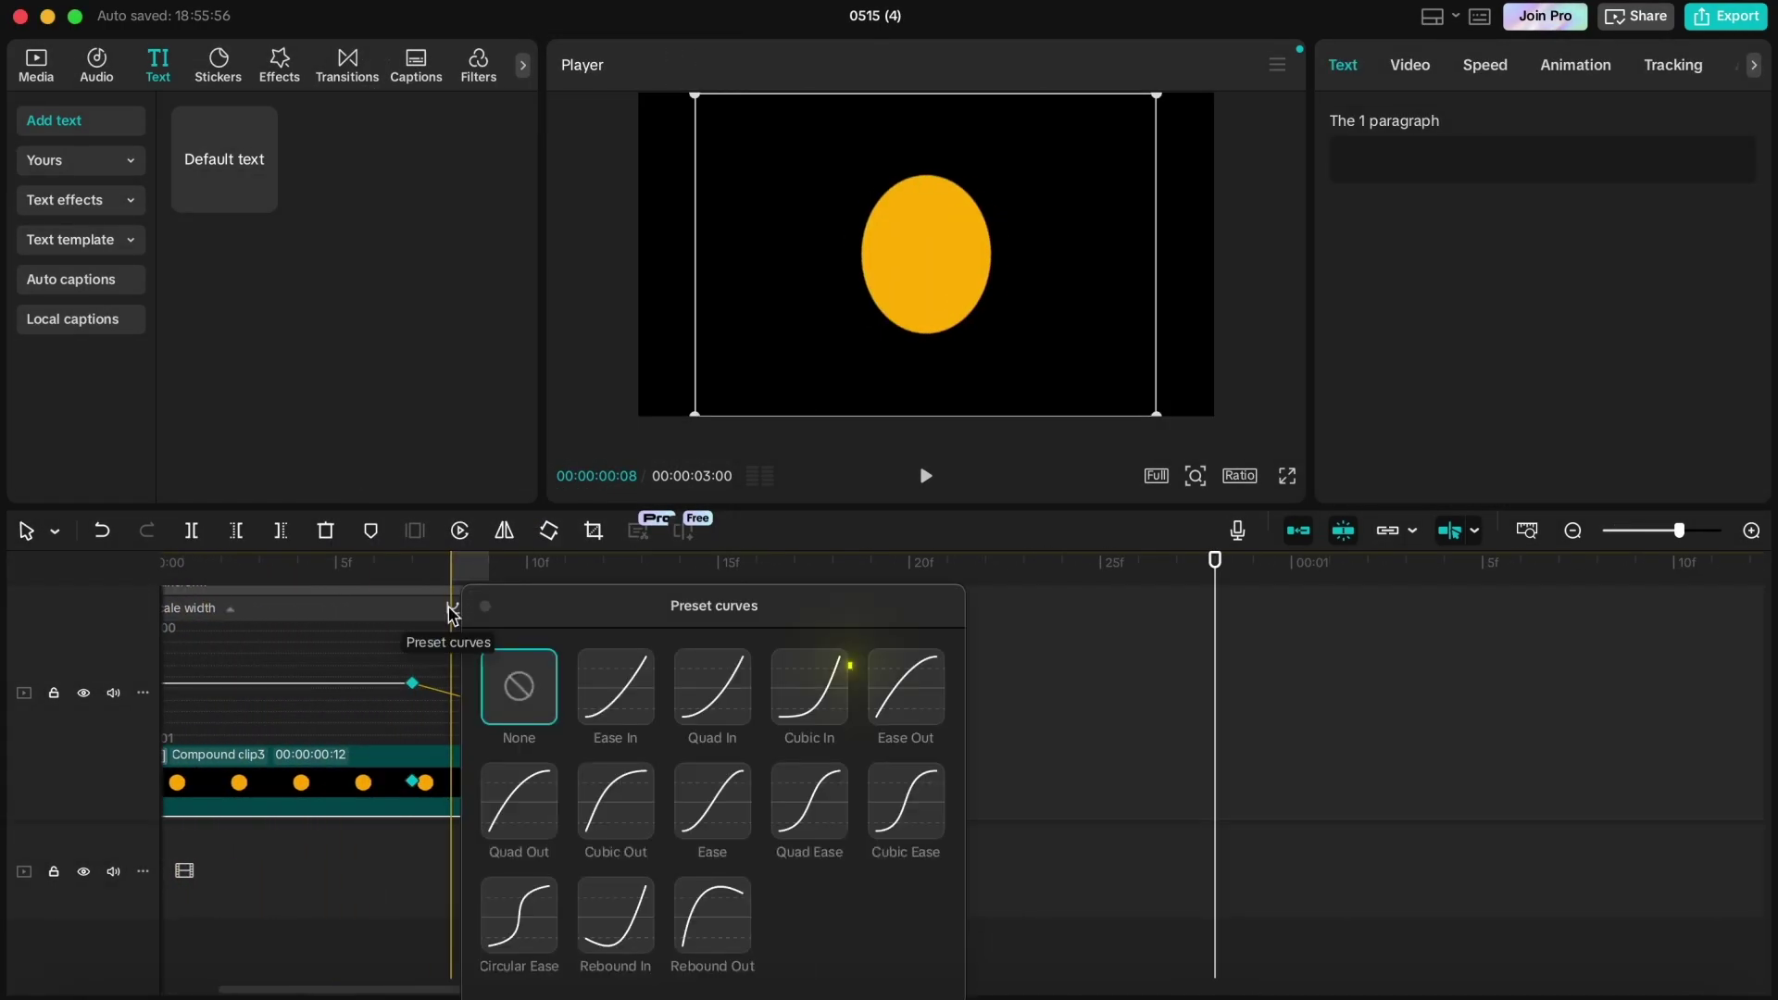
{"action": "left_click", "coordinate": [775, 711]}
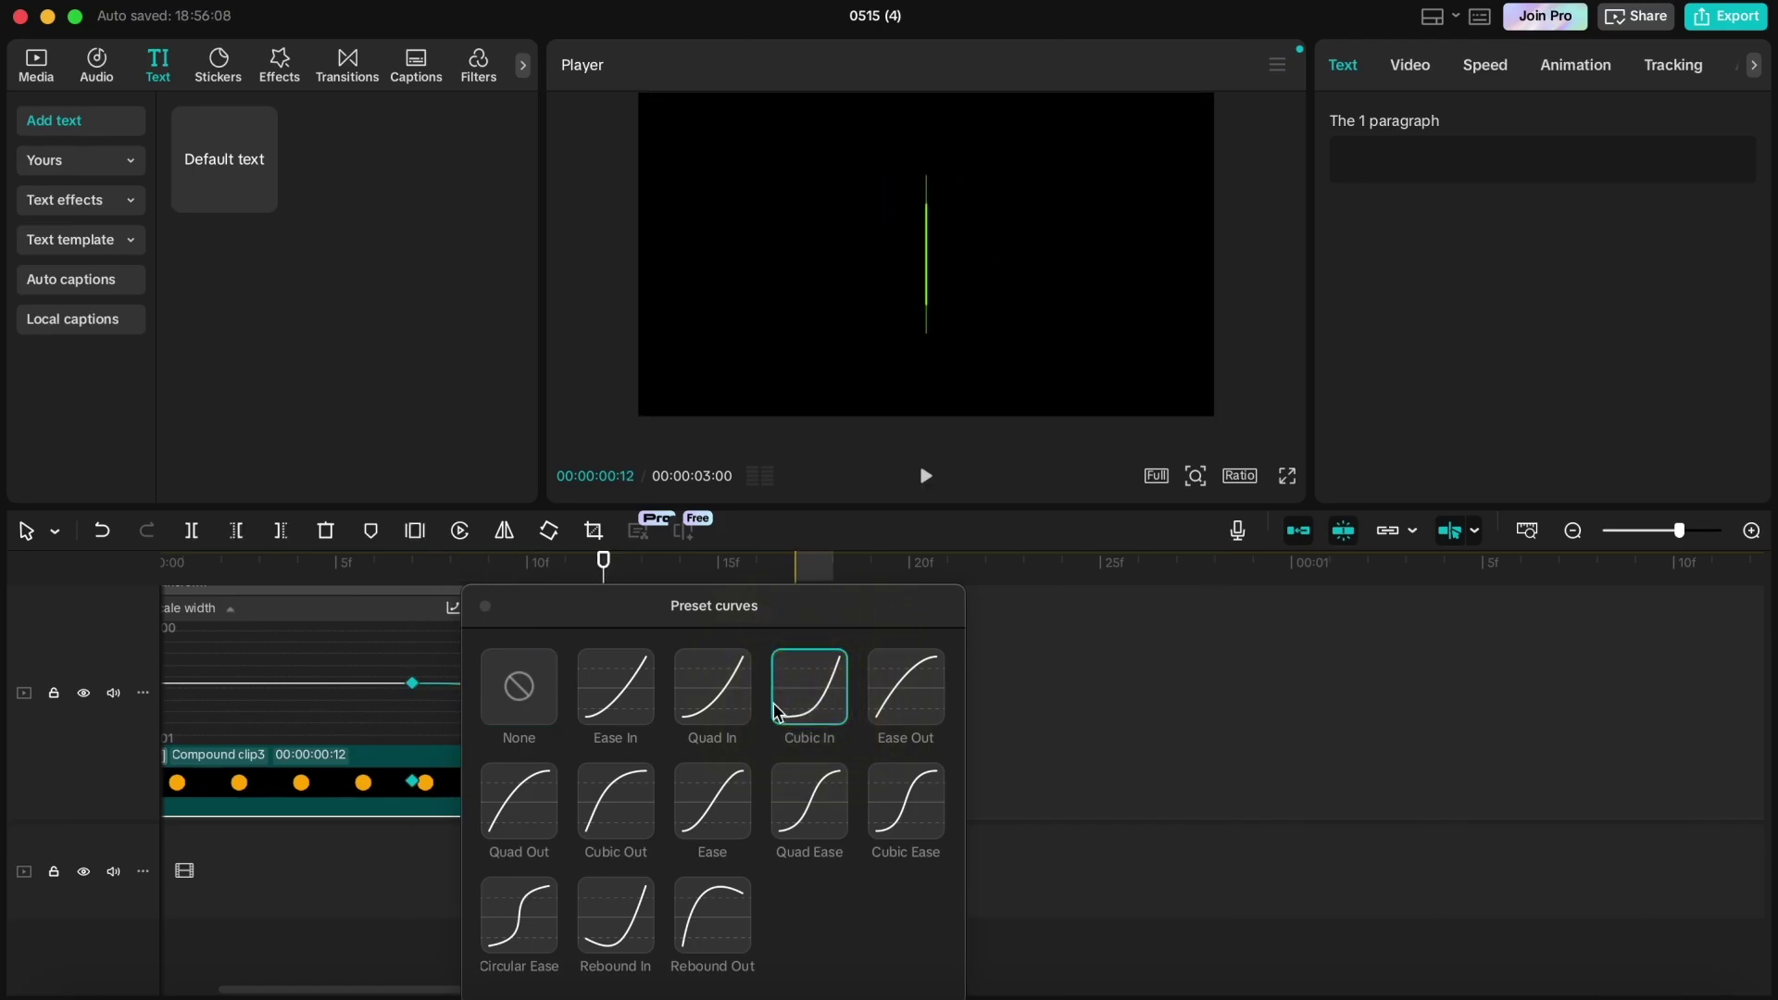
{"action": "left_click", "coordinate": [484, 607]}
- Apply a Cubic Out preset curve to the green clip and play the eased flip
{"action": "scroll", "coordinate": [536, 738], "scroll_direction": "up", "scroll_amount": 3}
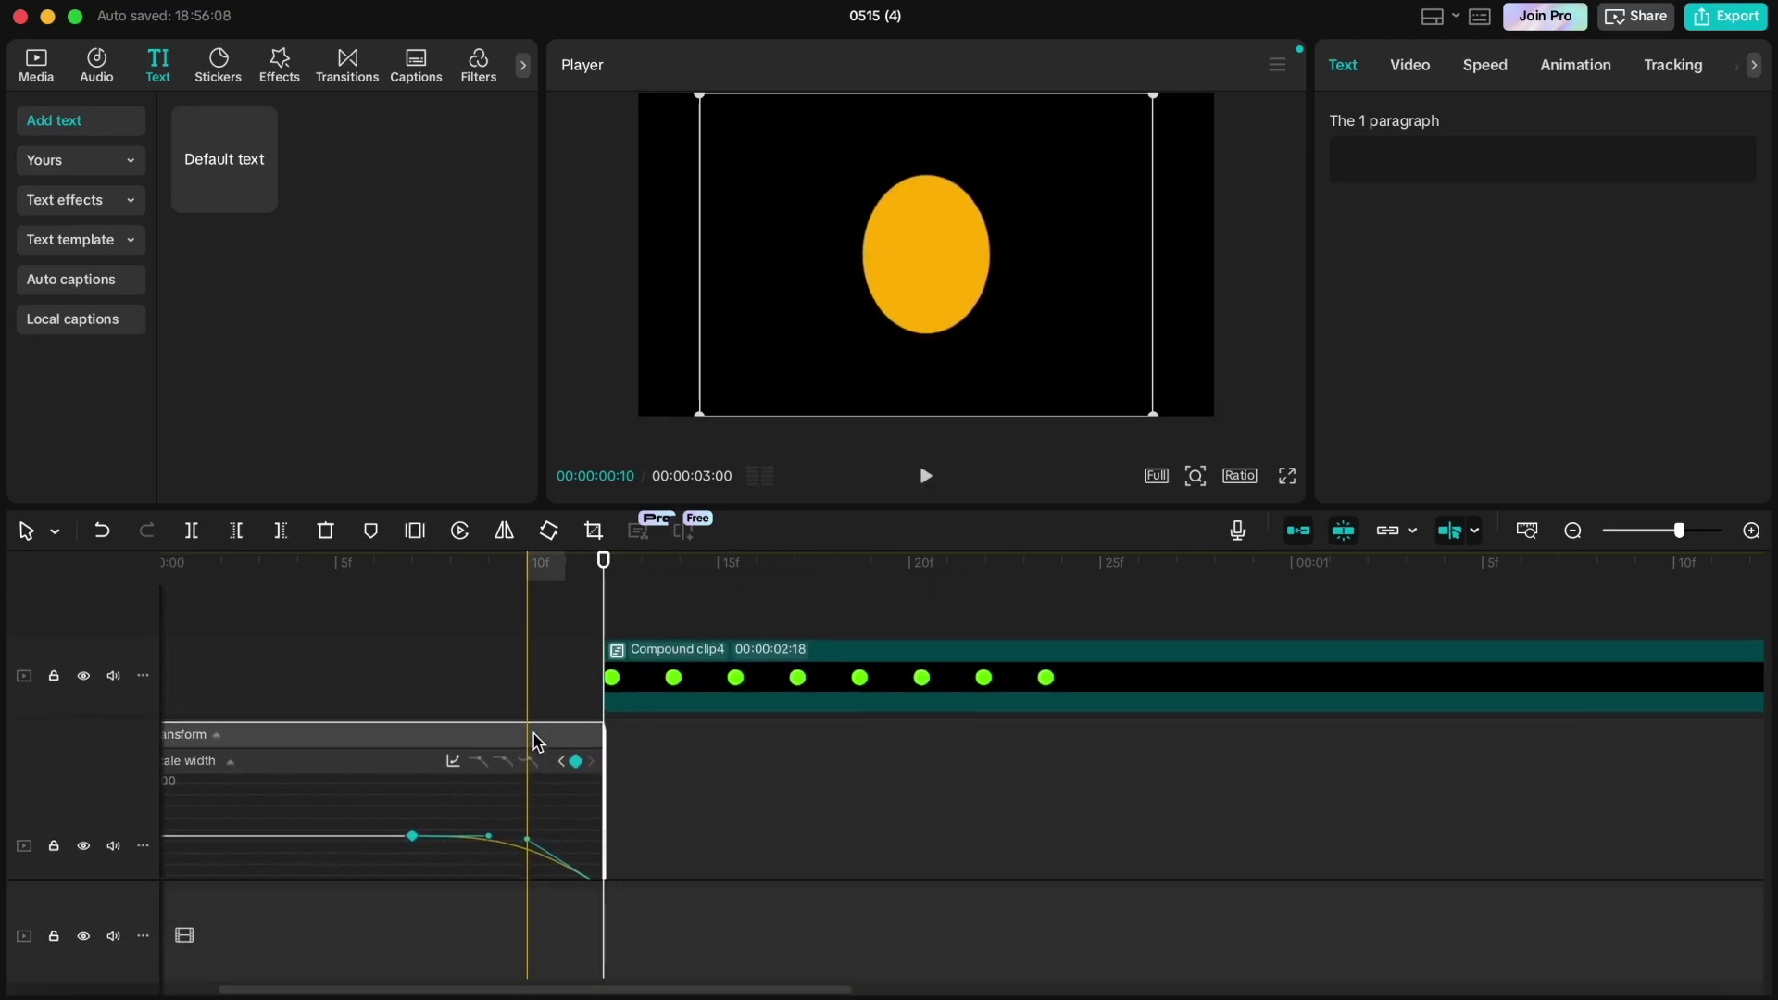
{"action": "left_click", "coordinate": [783, 916]}
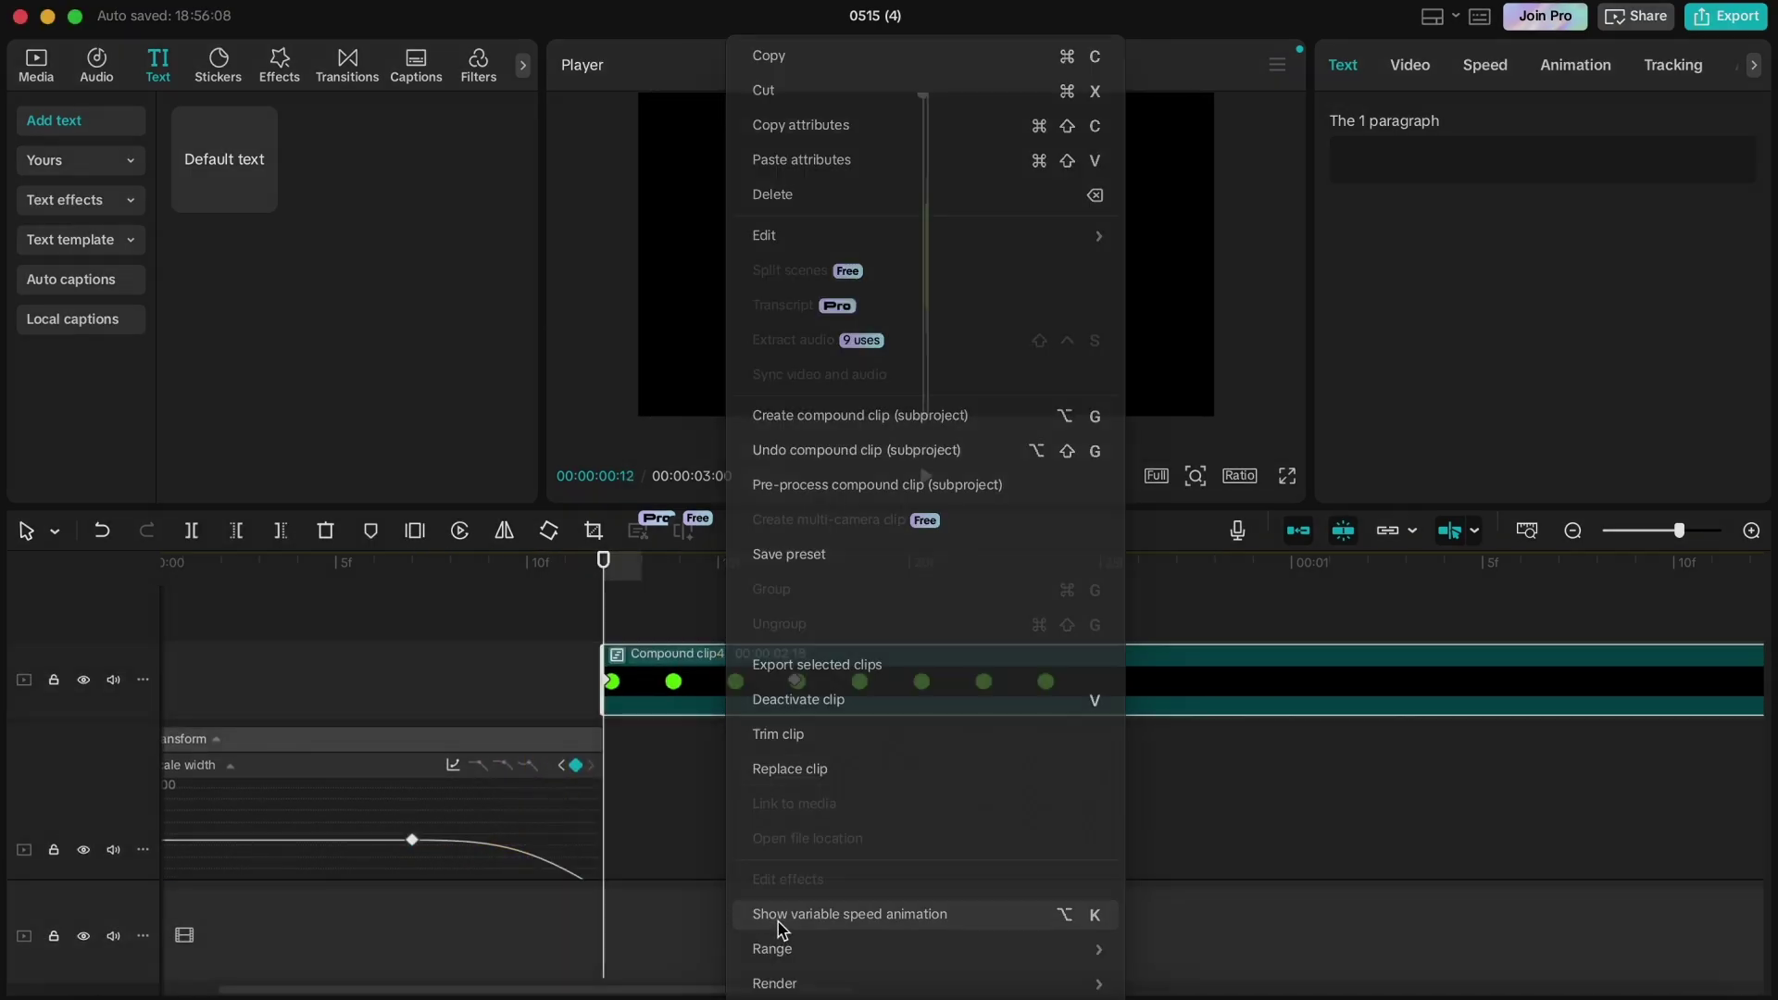
{"action": "scroll", "coordinate": [1174, 685], "scroll_direction": "down", "scroll_amount": 3}
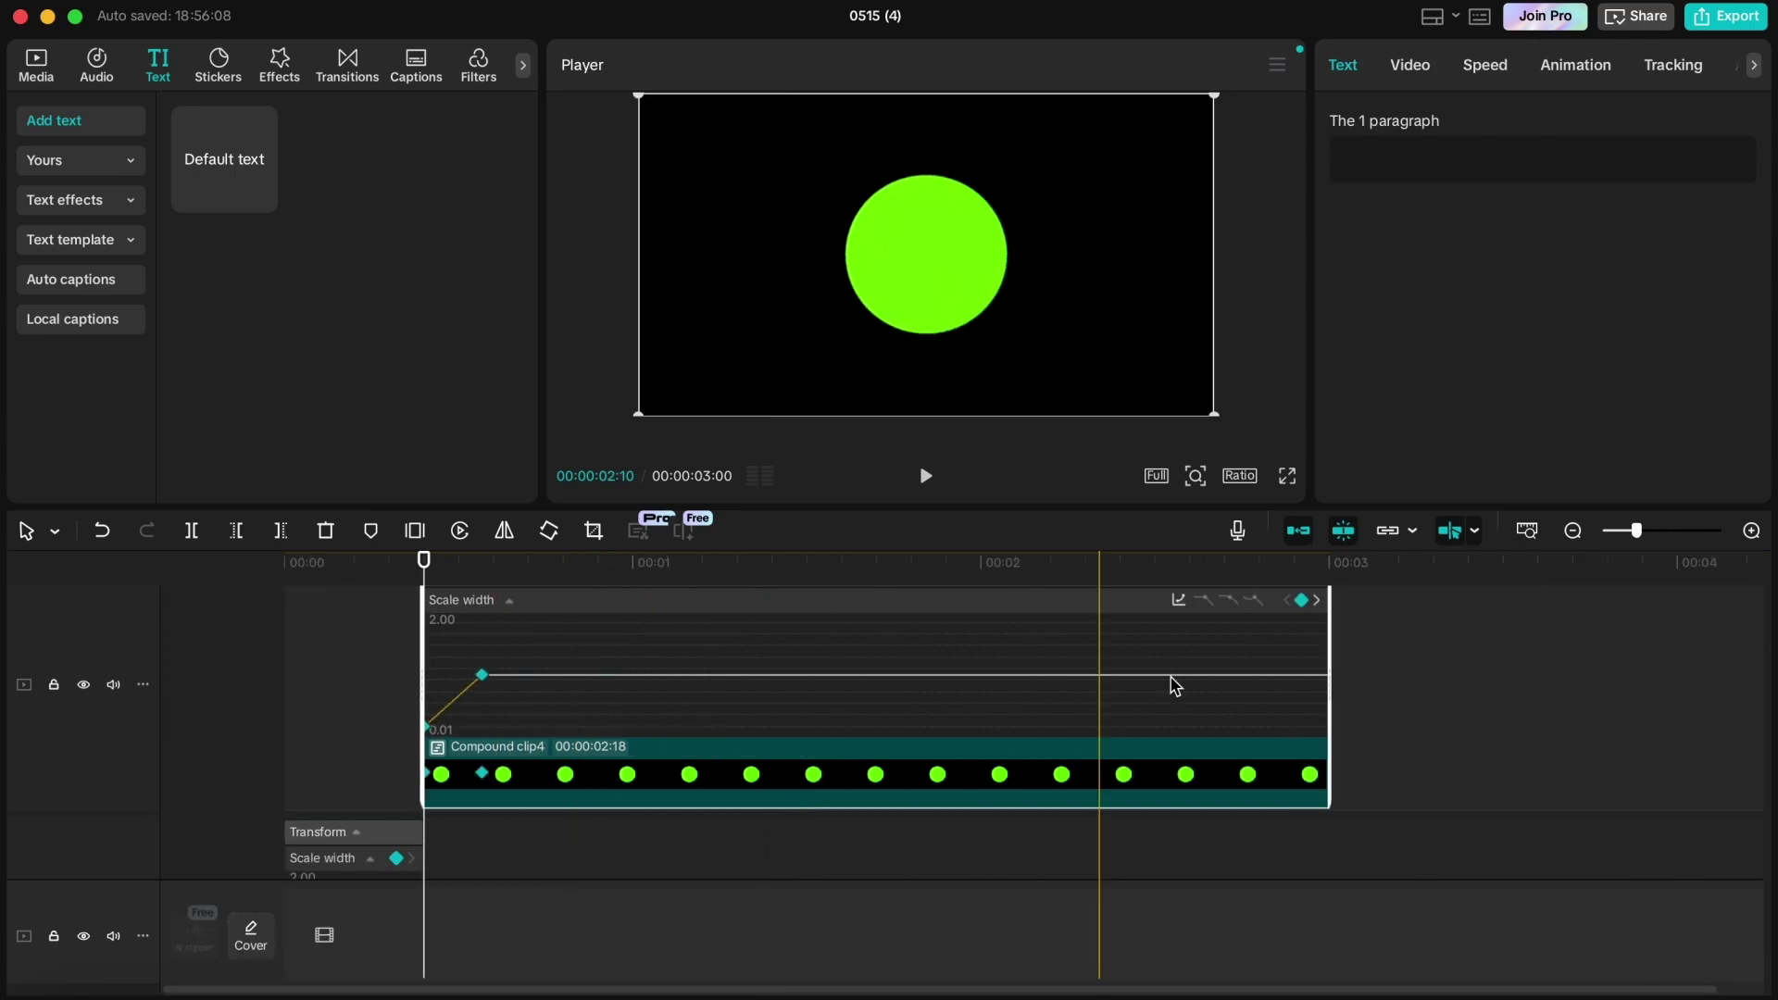
{"action": "left_click", "coordinate": [1179, 602]}
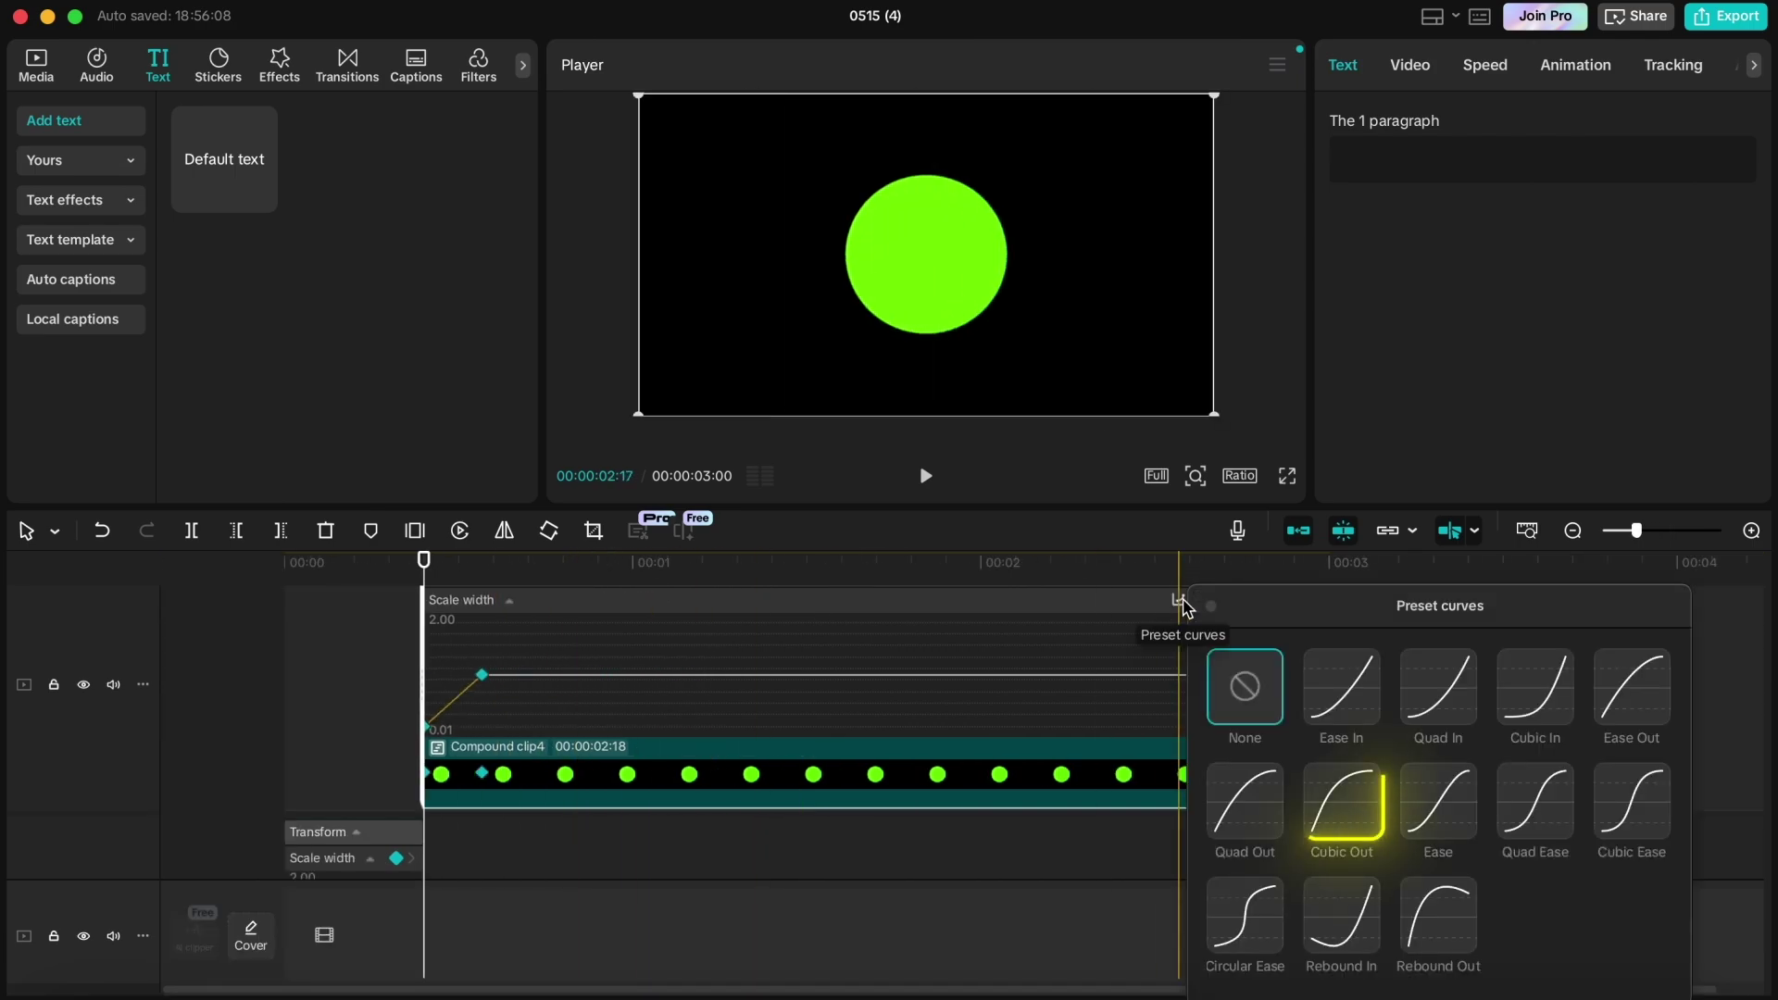
{"action": "left_click", "coordinate": [1342, 801]}
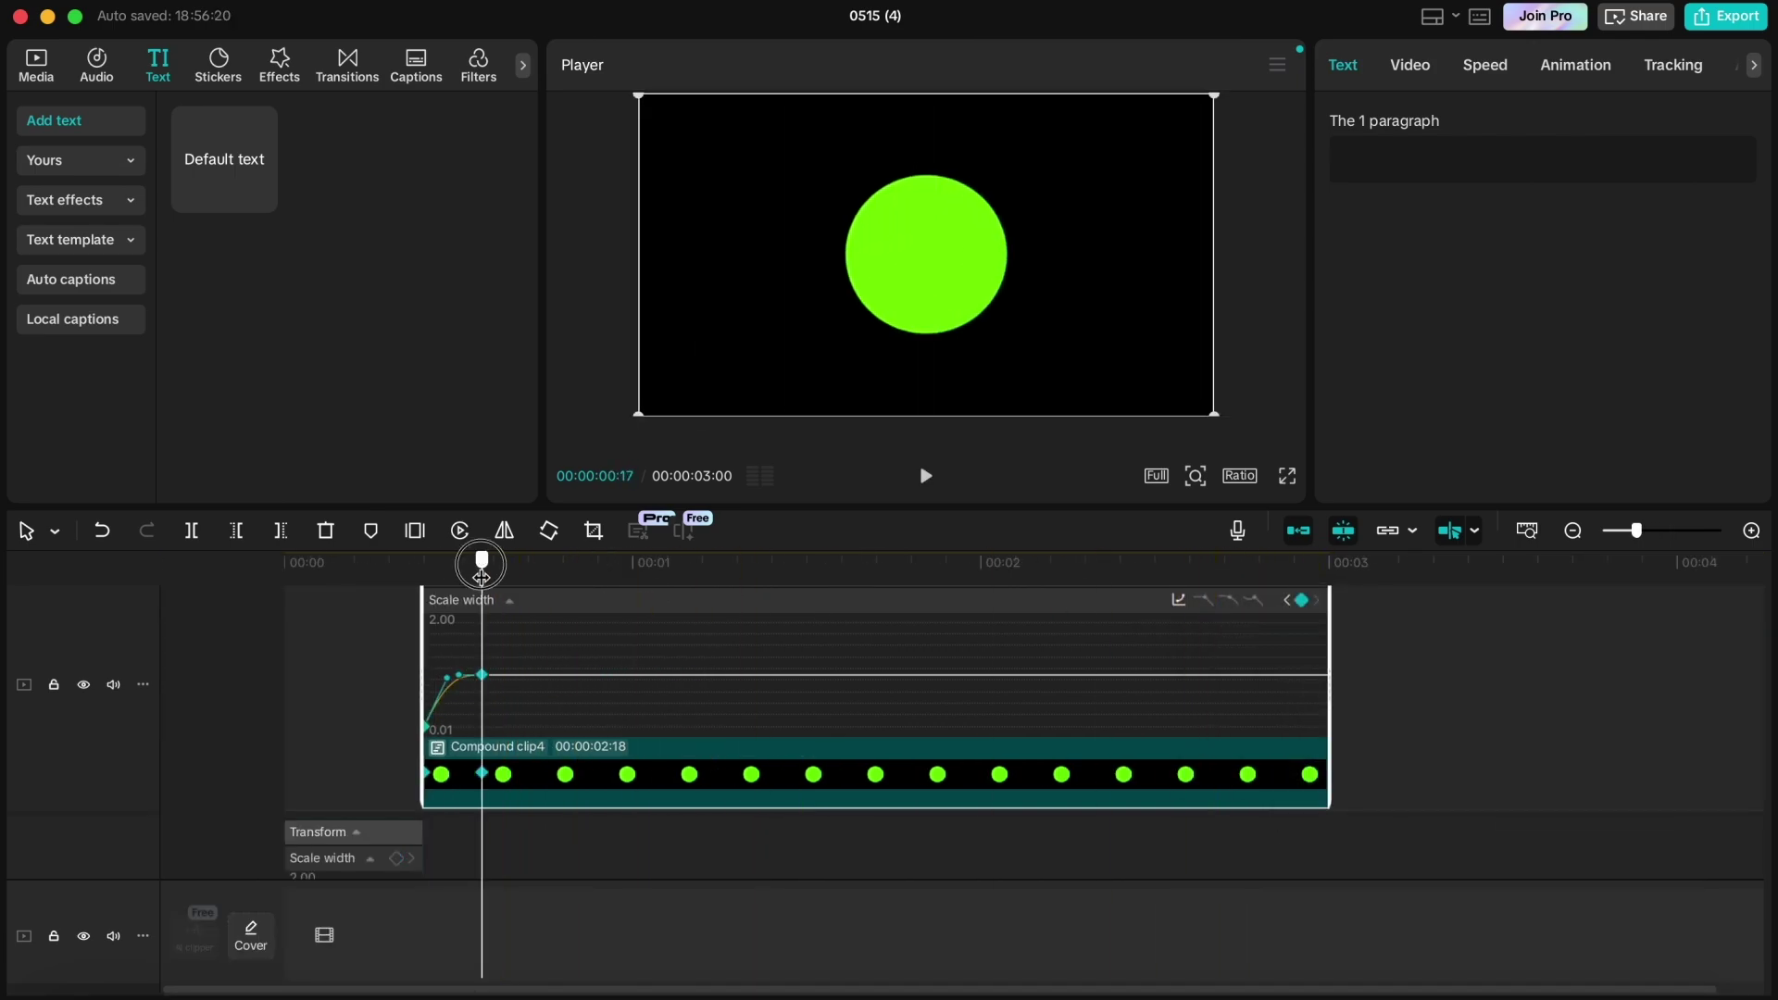
{"action": "left_click_drag", "start_coordinate": [482, 566], "coordinate": [286, 593]}
{"action": "key", "text": "space"}
{"action": "key", "text": "space"}
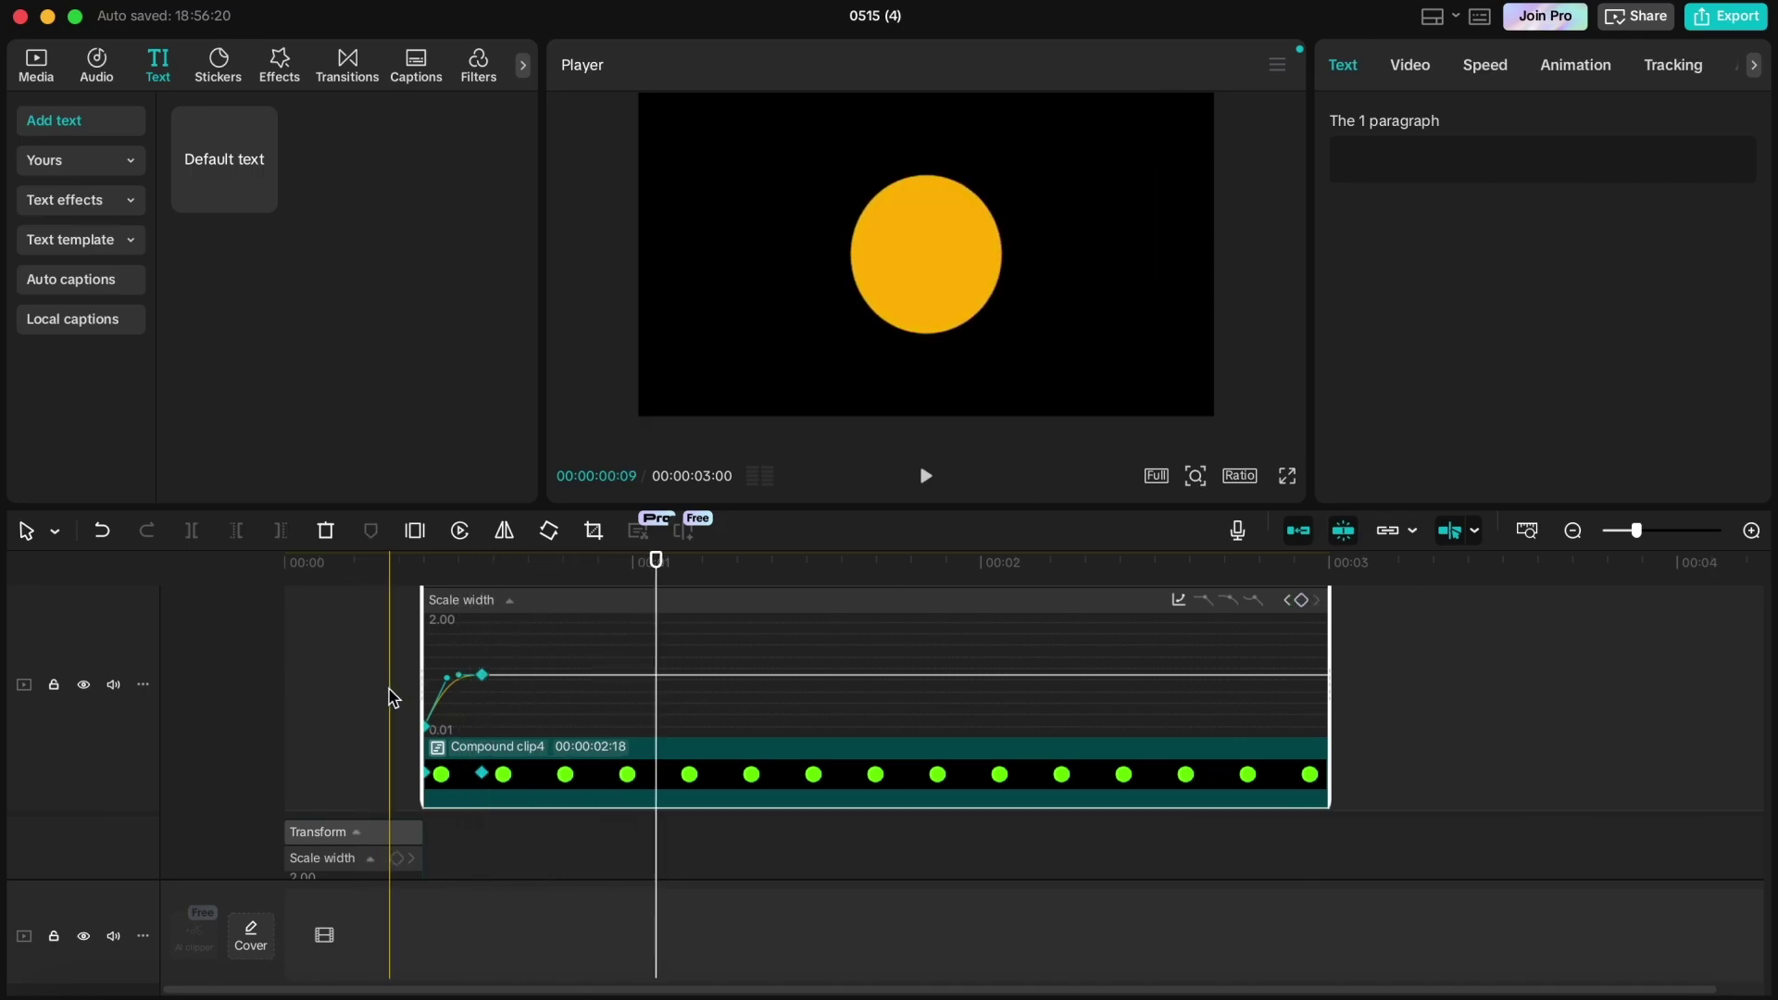
- Hide the speed curves on both clips and replay the result
{"action": "scroll", "coordinate": [389, 696], "scroll_direction": "down", "scroll_amount": 3}
{"action": "right_click", "coordinate": [500, 722]}
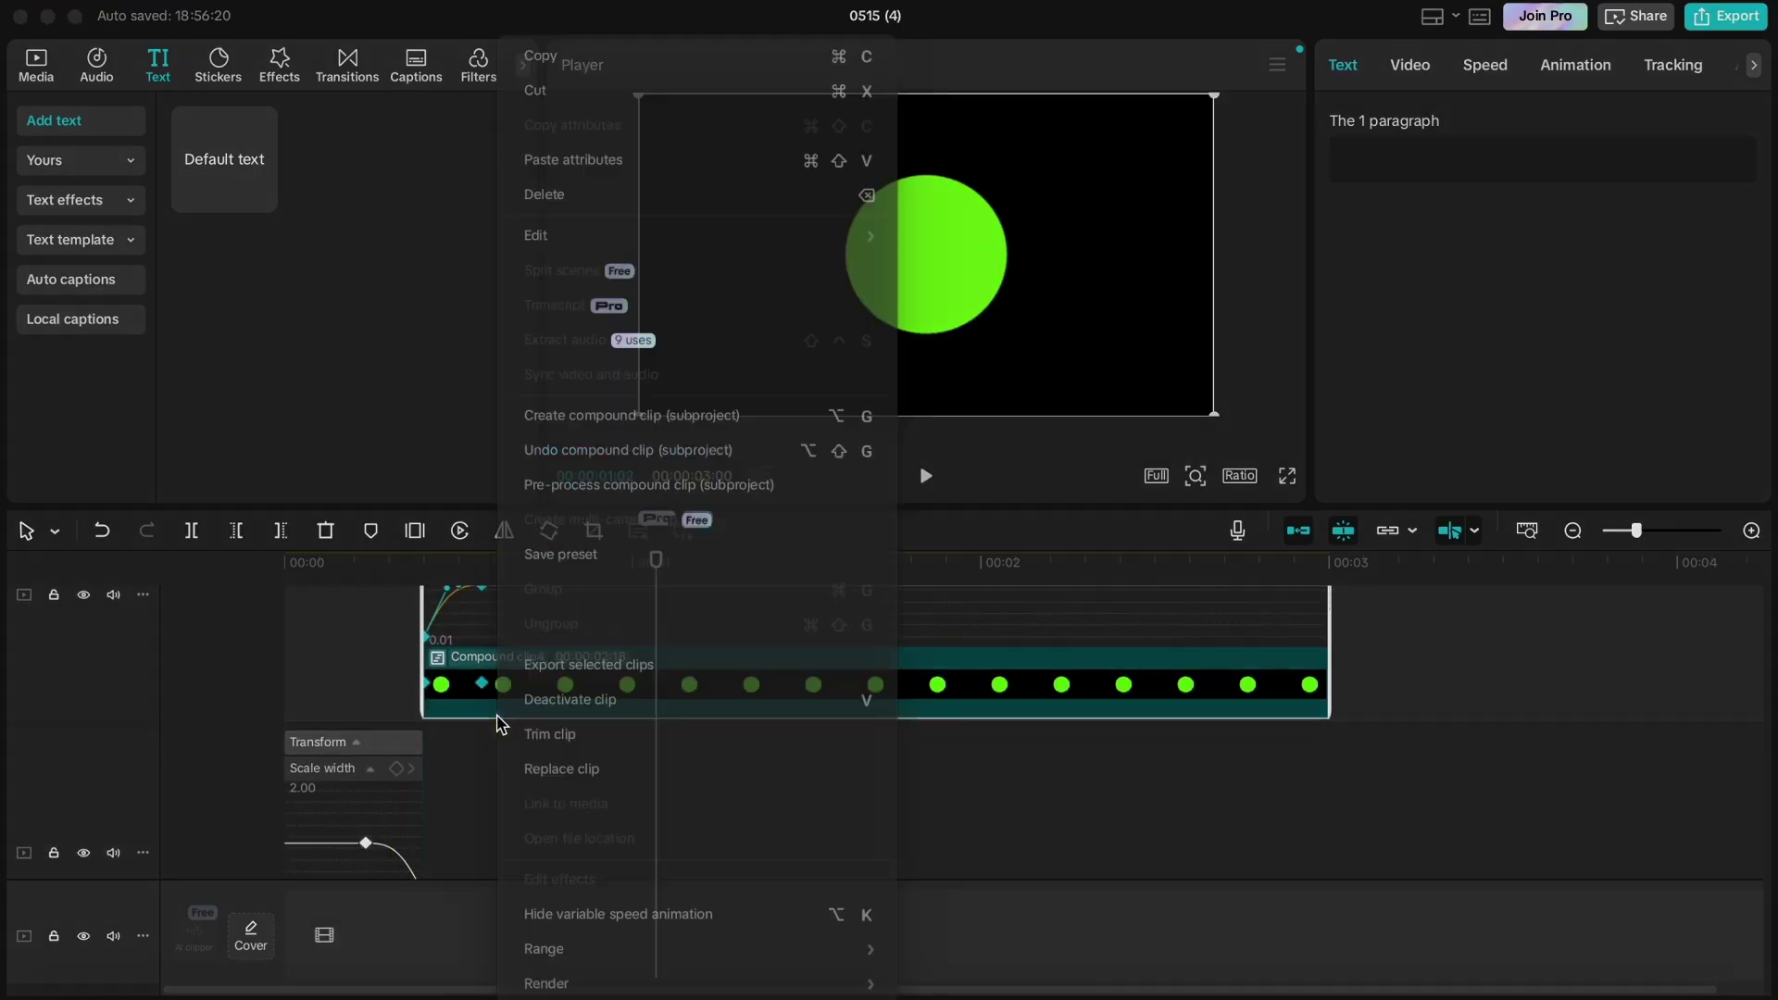
{"action": "left_click", "coordinate": [592, 914]}
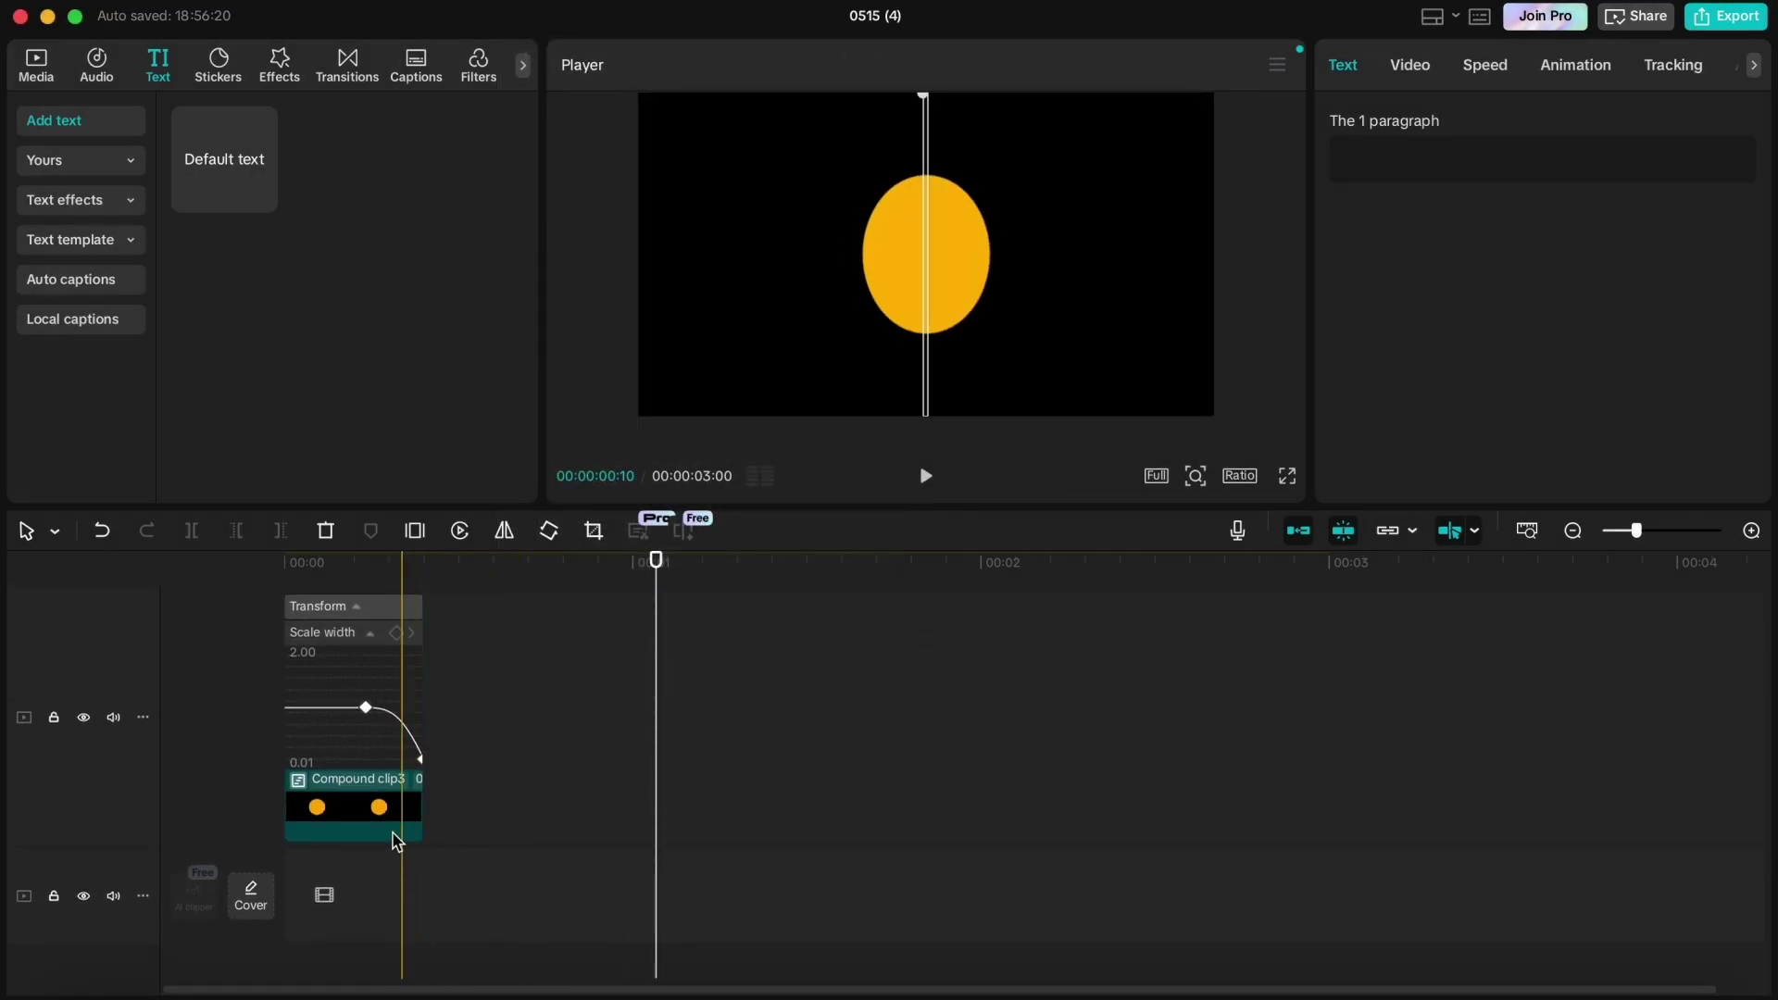
{"action": "right_click", "coordinate": [396, 838]}
{"action": "left_click", "coordinate": [428, 907]}
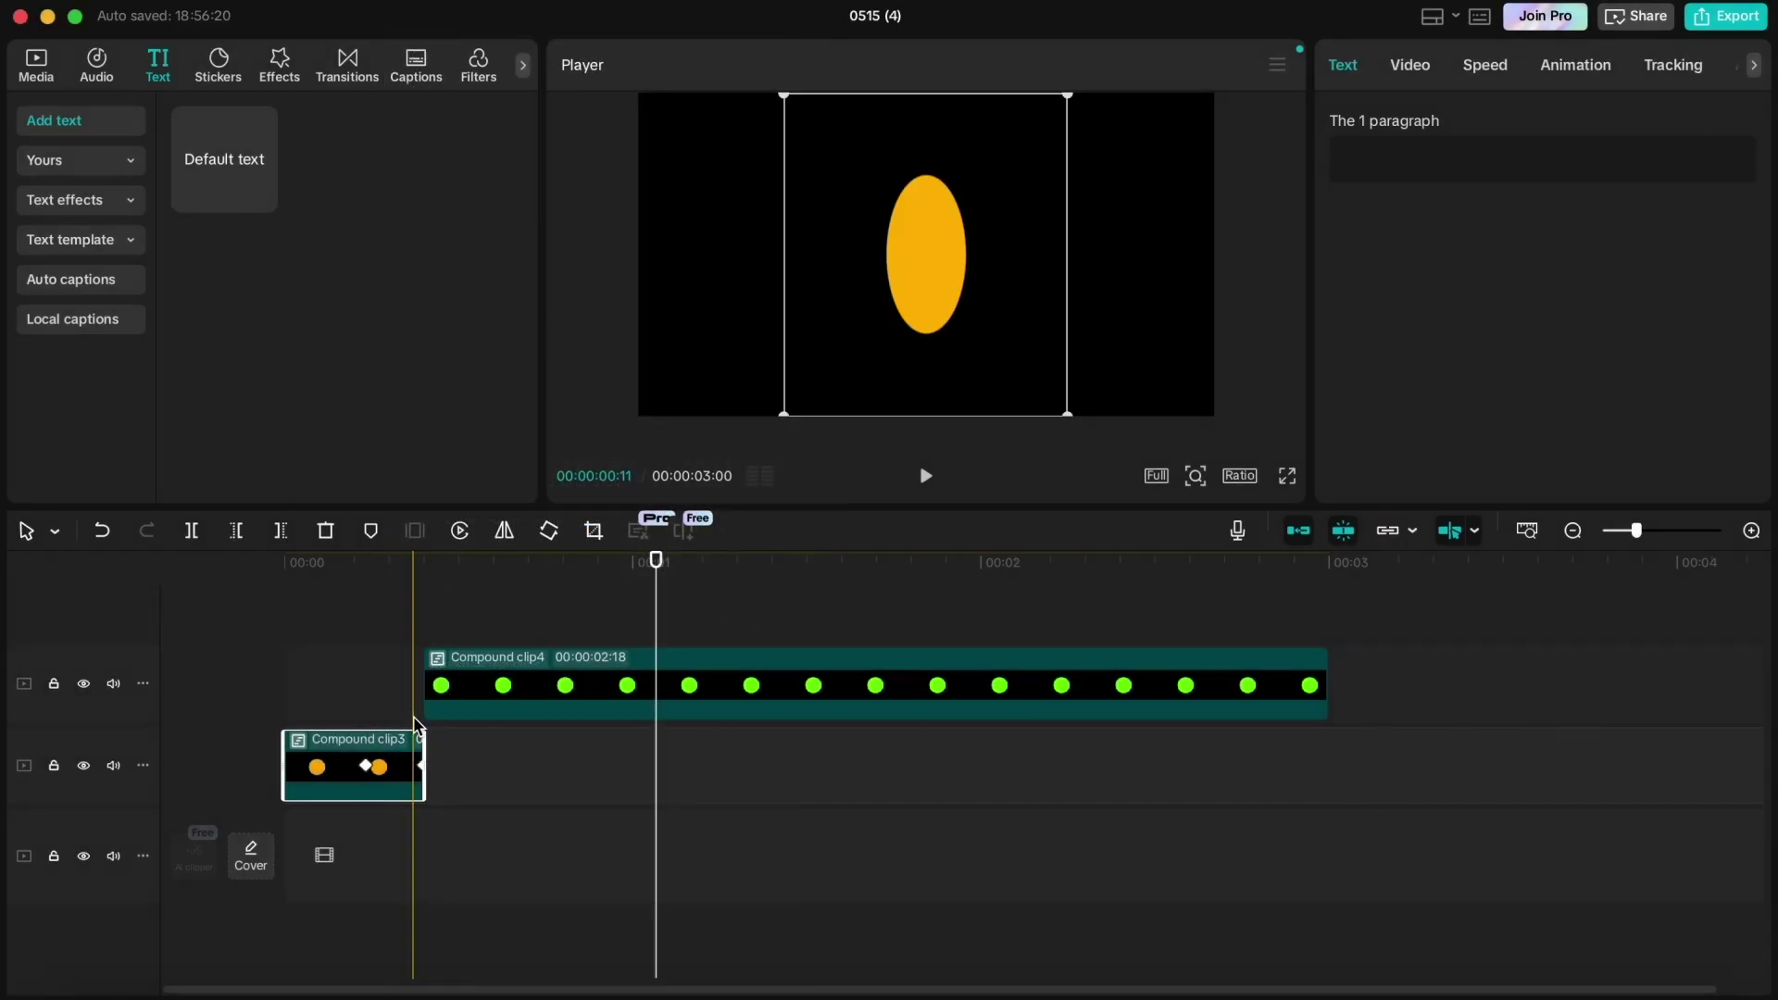
{"action": "left_click", "coordinate": [415, 606]}
{"action": "left_click", "coordinate": [338, 562]}
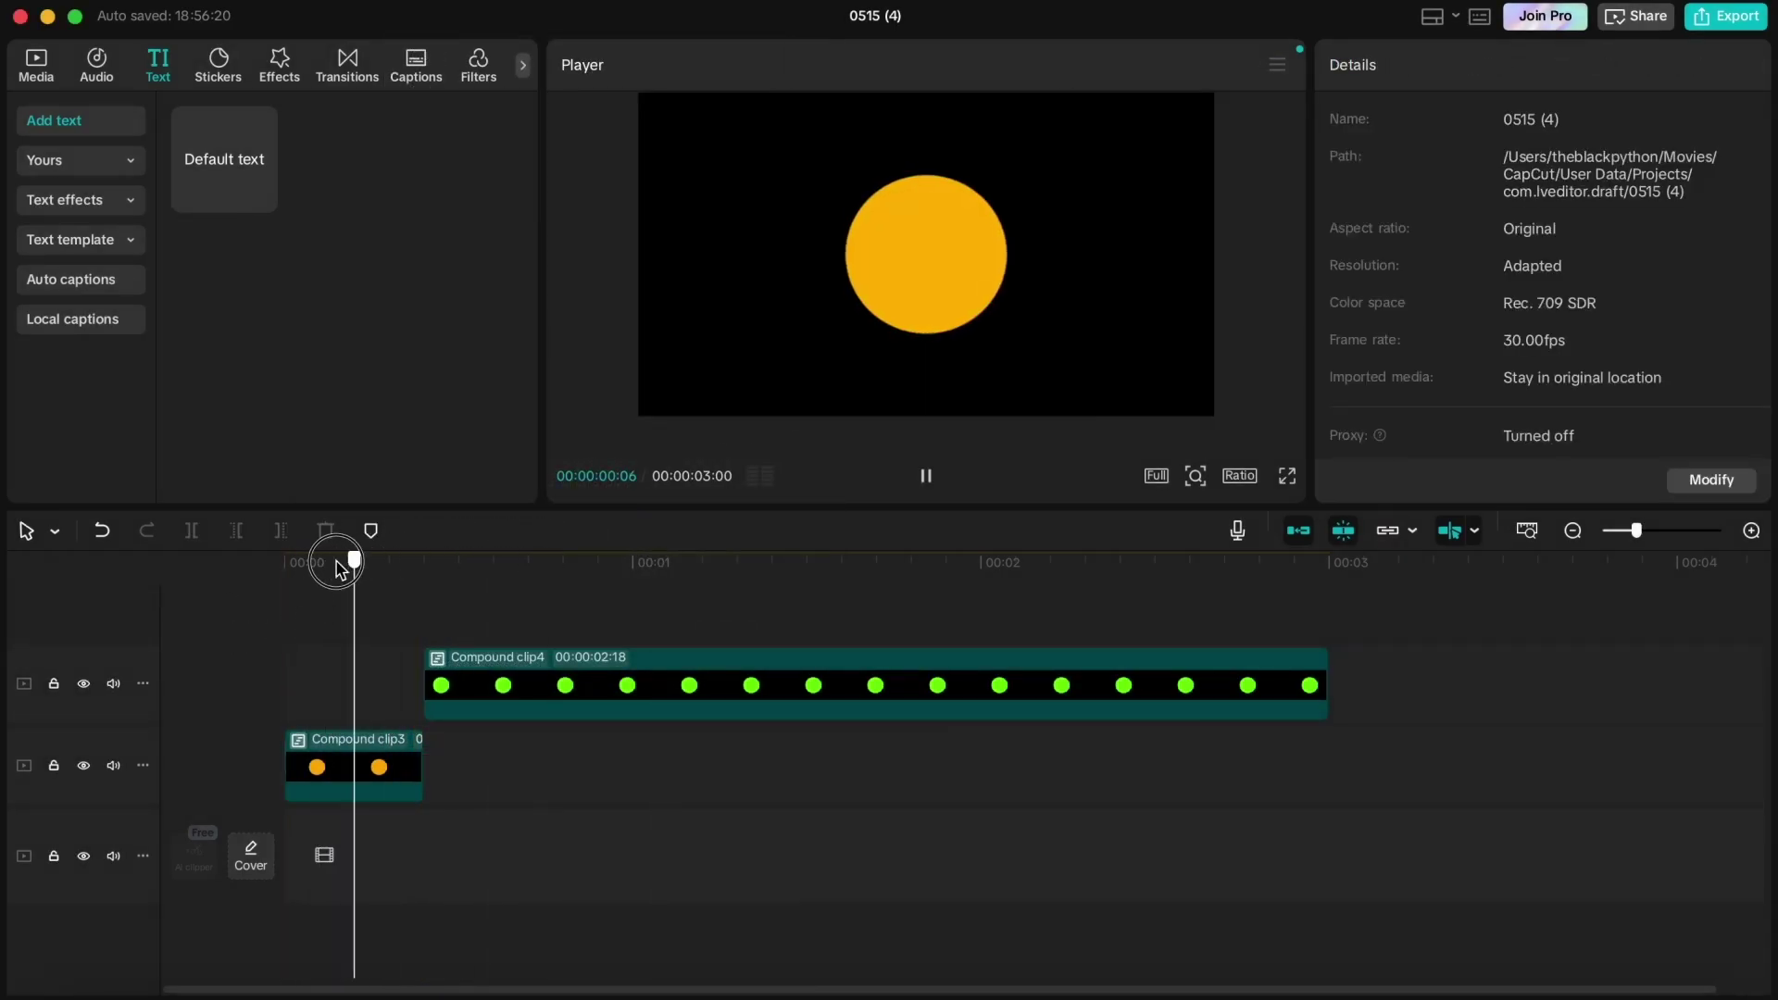
- Preview the animation, then open Compound clip4 for editing
{"action": "key", "text": "space"}
{"action": "key", "text": "space"}
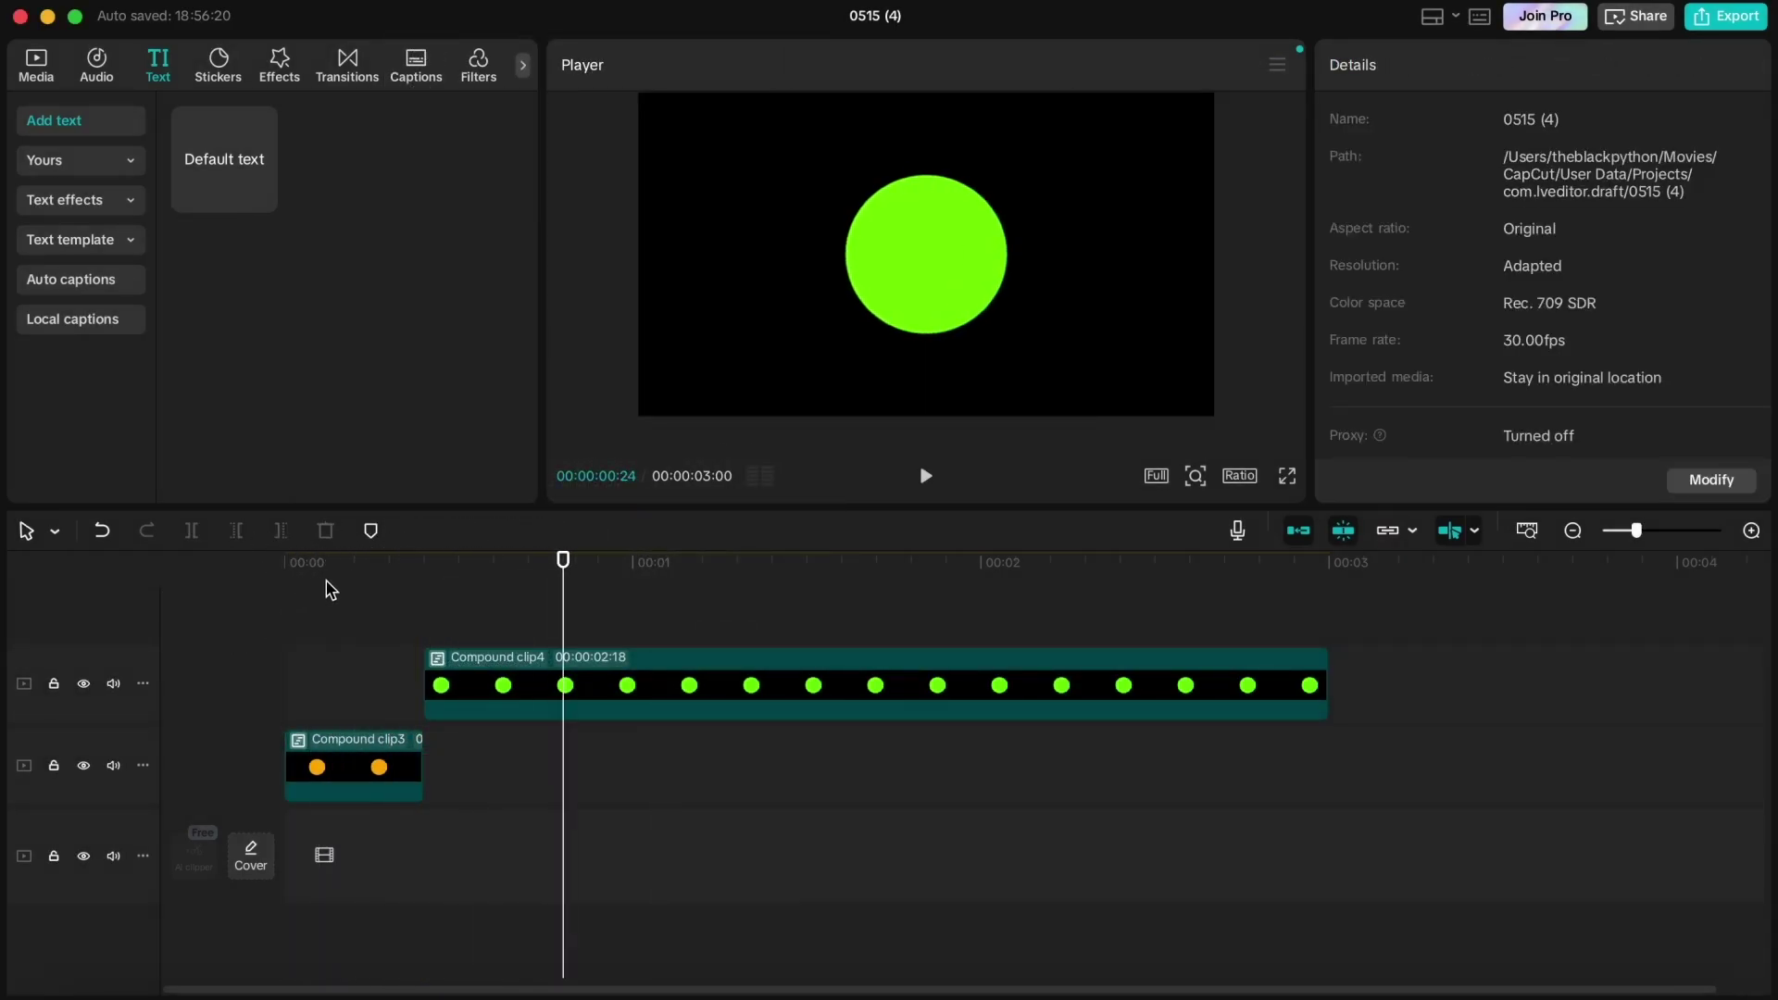
{"action": "left_click", "coordinate": [419, 581]}
{"action": "left_click", "coordinate": [480, 682]}
{"action": "double_click", "coordinate": [463, 685]}
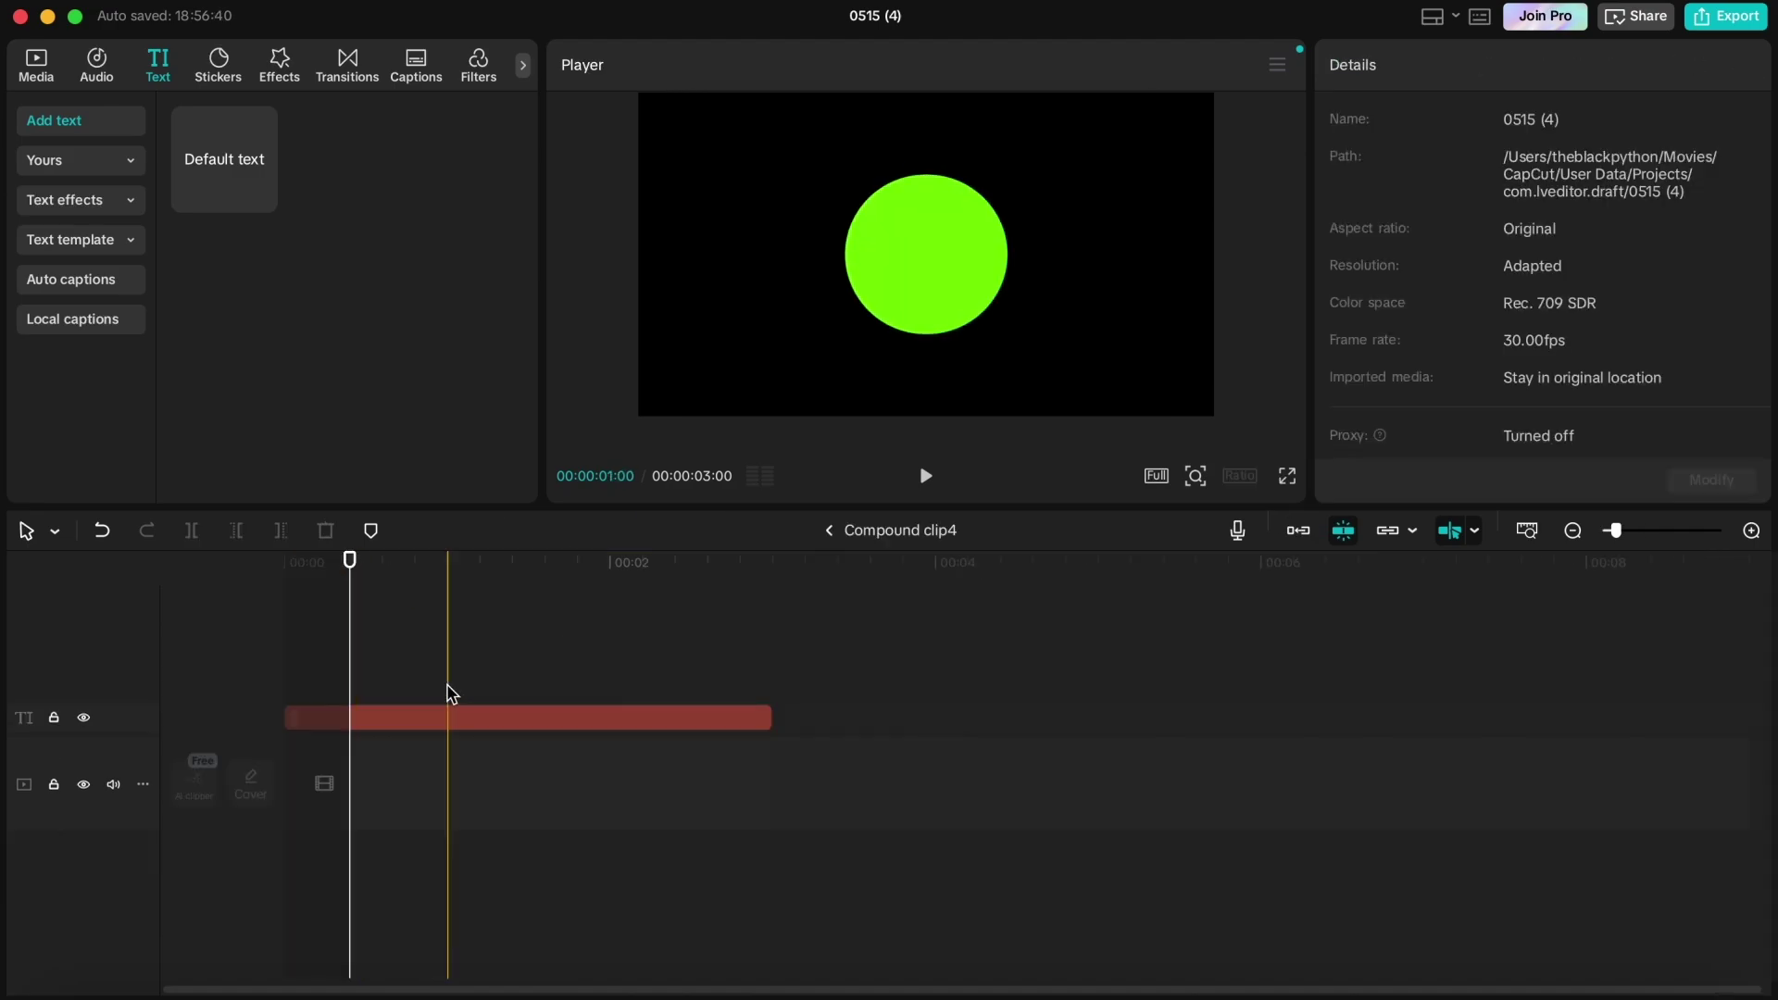
- Add a 'Yes' text in Noto Sans Tai at size 23 over the green circle
{"action": "left_click", "coordinate": [261, 197]}
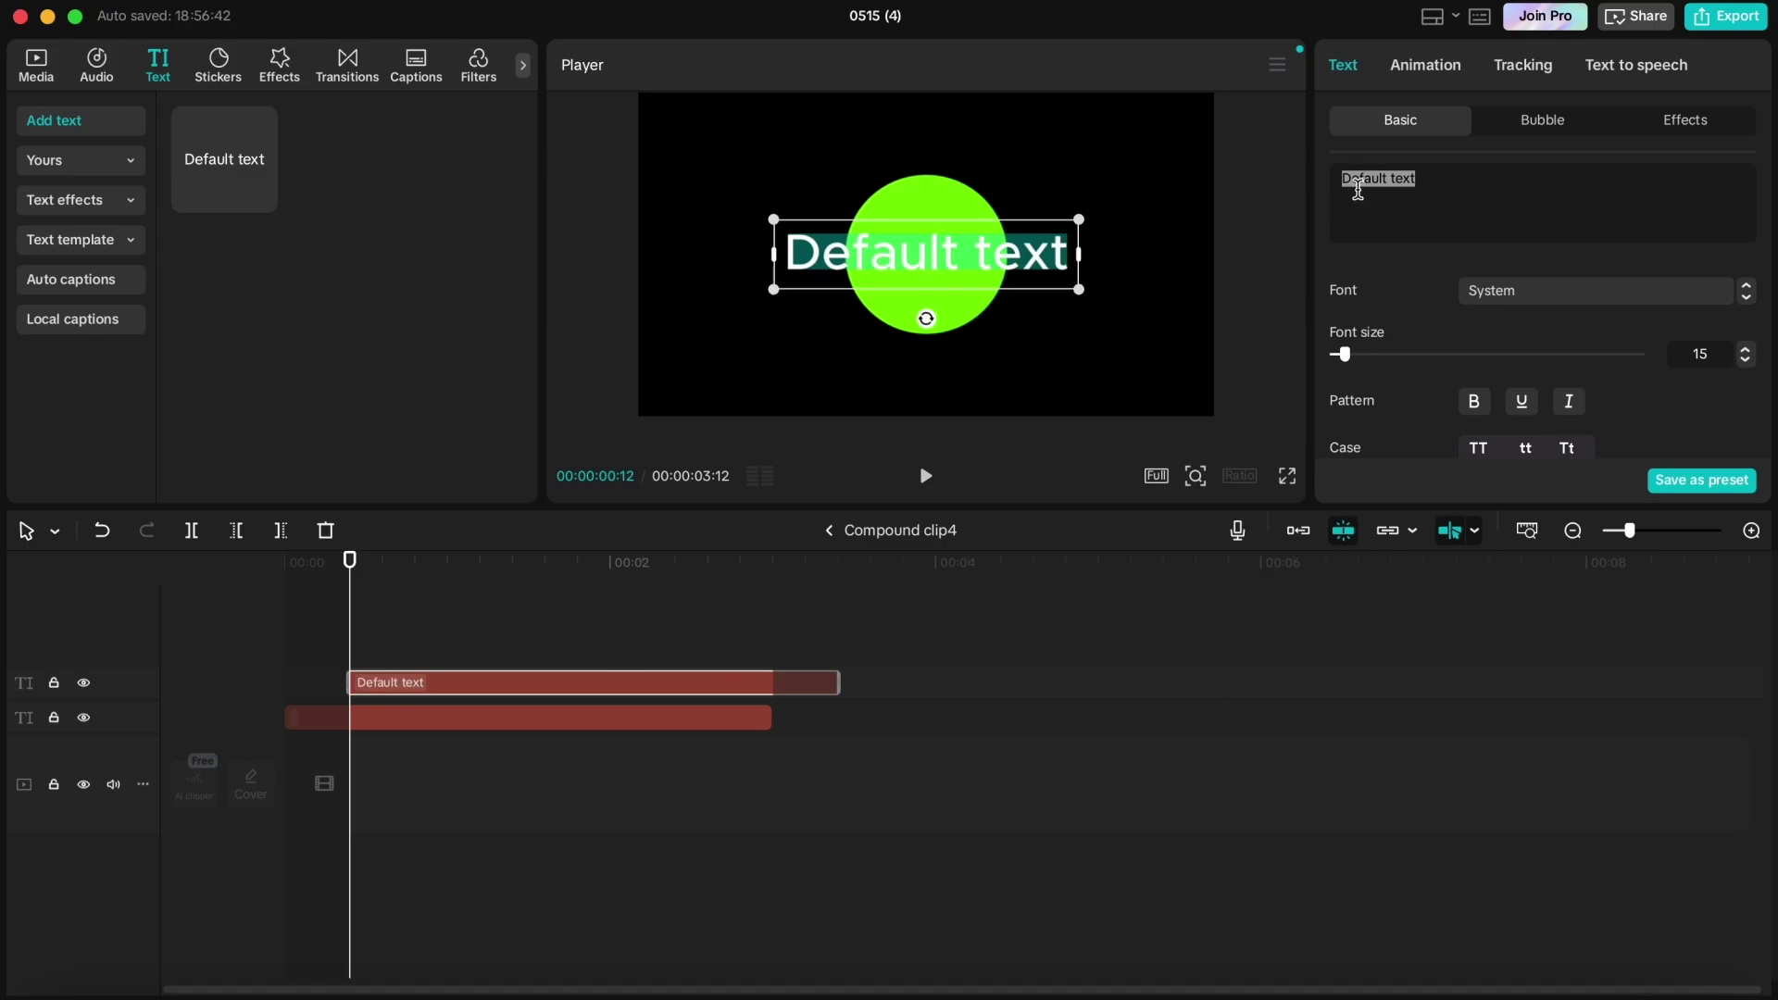
{"action": "type", "text": "Yes"}
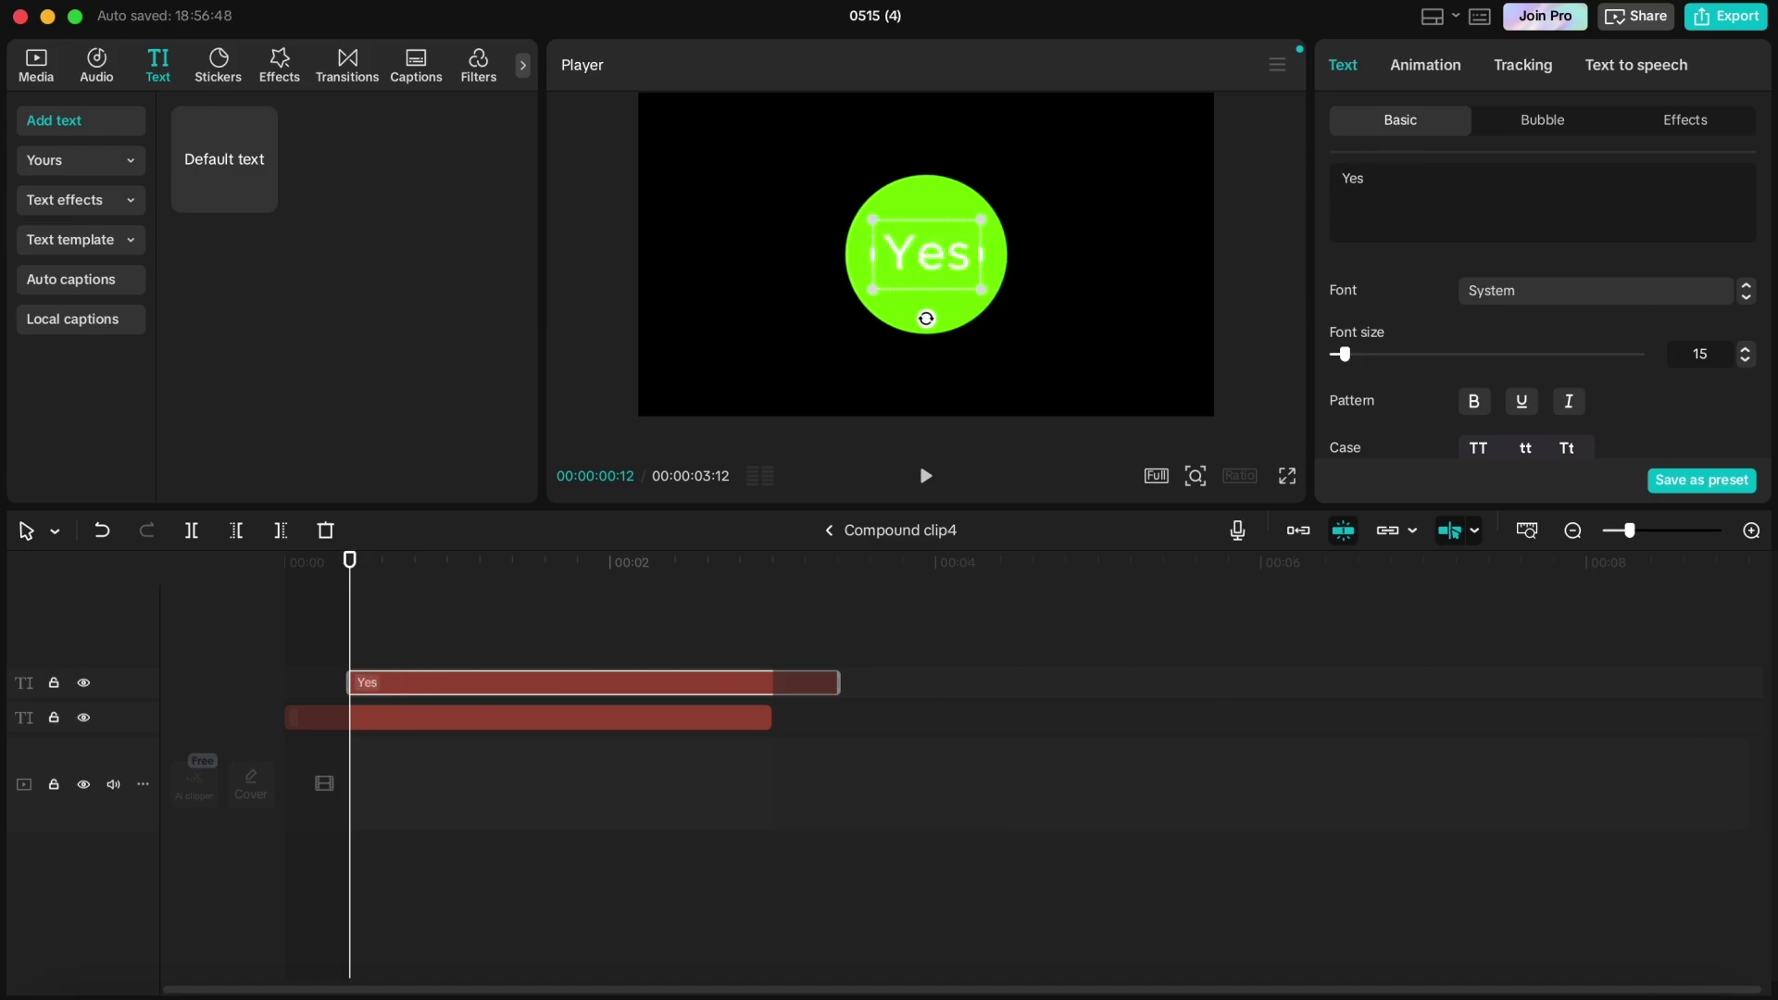
{"action": "left_click", "coordinate": [1493, 308]}
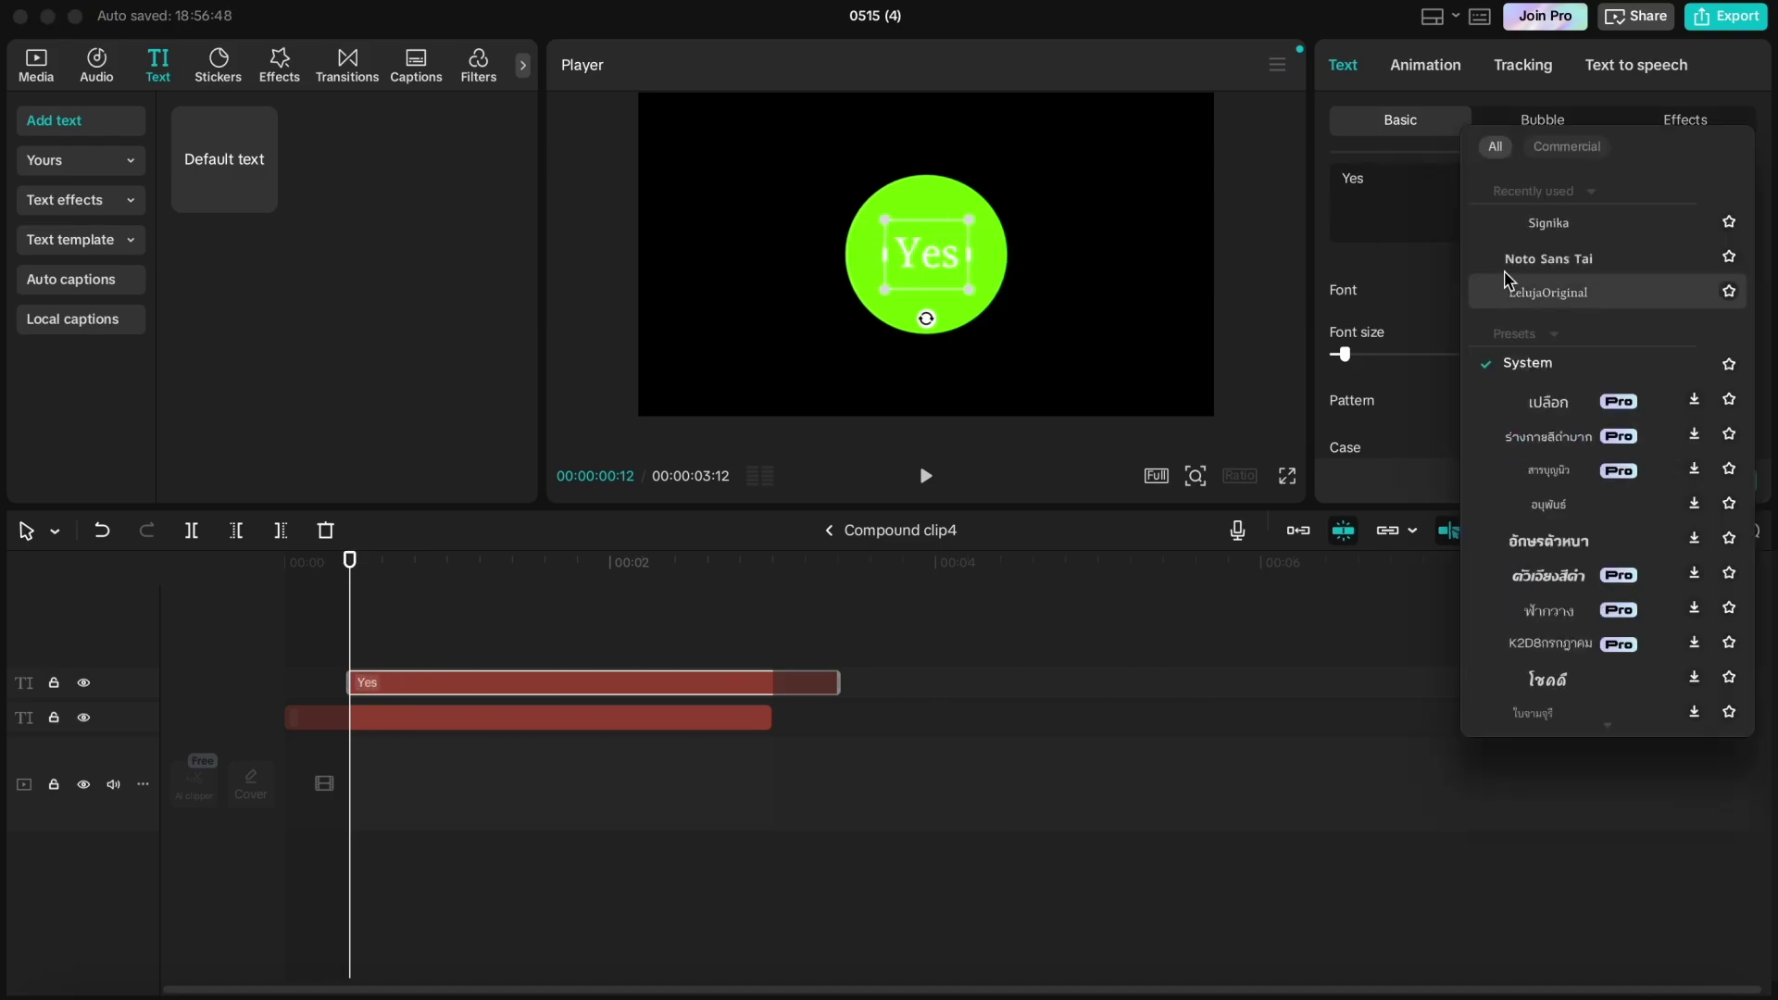
{"action": "left_click", "coordinate": [1516, 268]}
{"action": "scroll", "coordinate": [1449, 378], "scroll_direction": "down", "scroll_amount": 1}
{"action": "left_click_drag", "start_coordinate": [1345, 337], "coordinate": [1364, 340]}
- Give 'Yes' the yellow black-outlined preset style and trim it to end at 3:00
{"action": "scroll", "coordinate": [1379, 389], "scroll_direction": "down", "scroll_amount": 5}
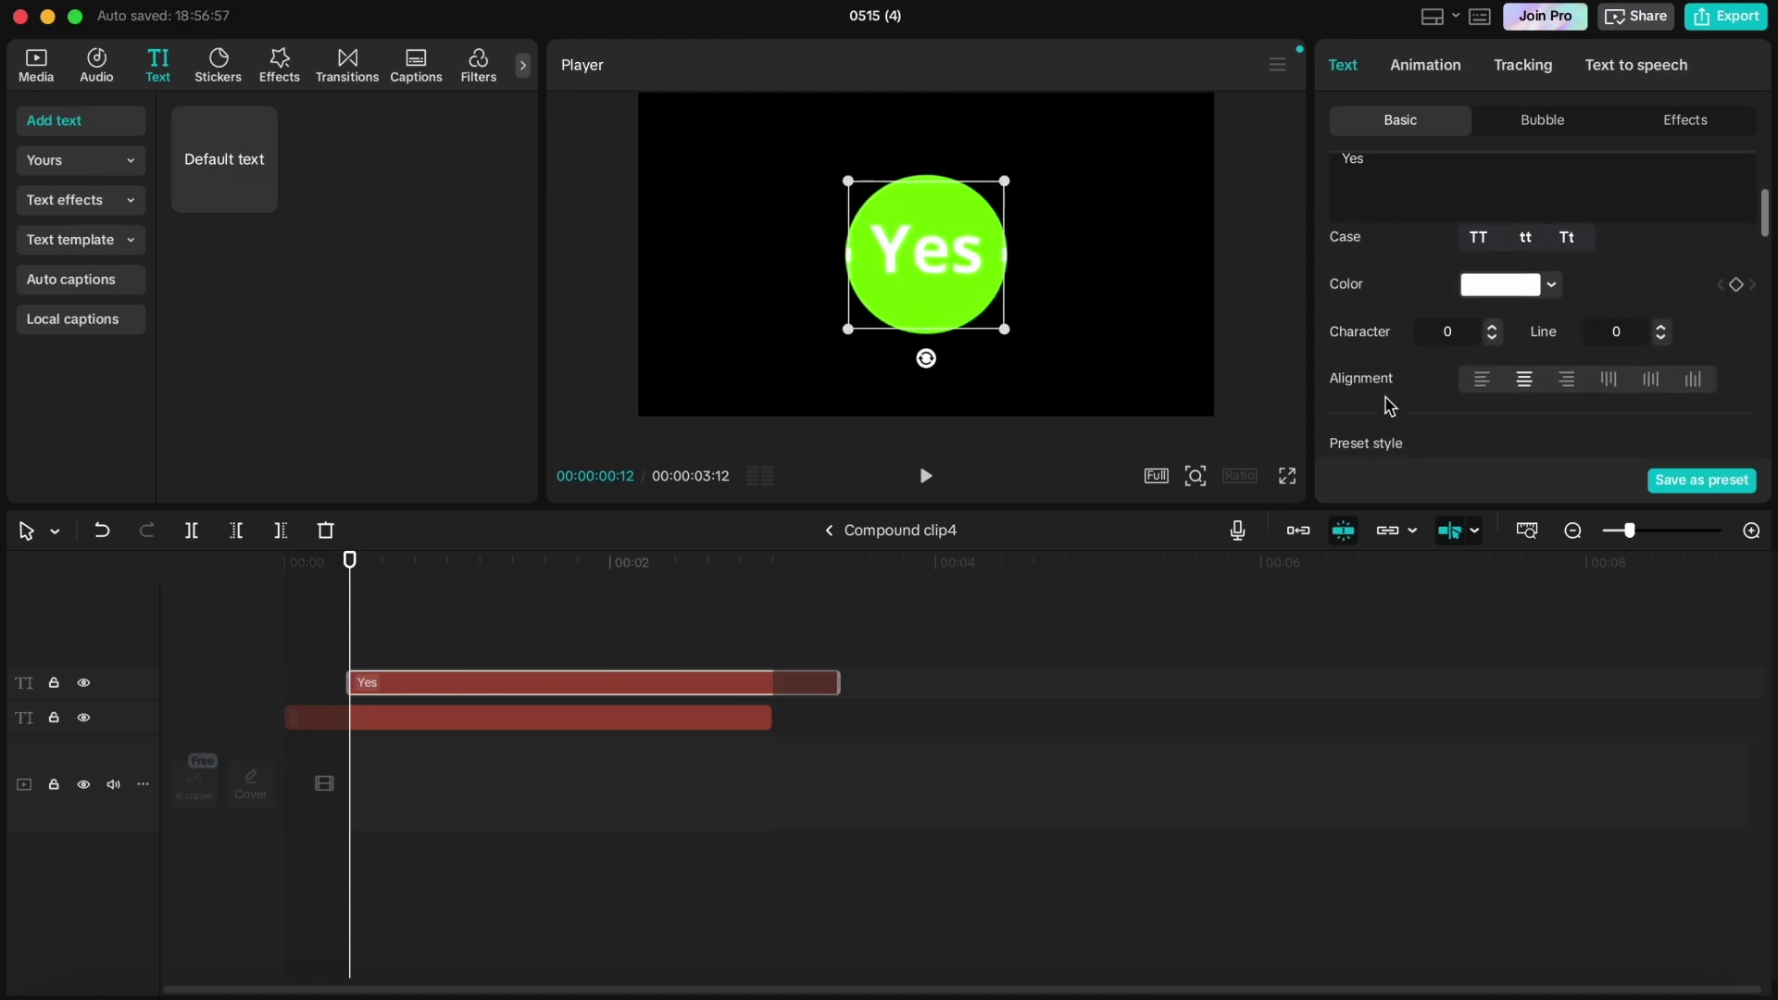
{"action": "scroll", "coordinate": [1389, 407], "scroll_direction": "down", "scroll_amount": 5}
{"action": "scroll", "coordinate": [1410, 410], "scroll_direction": "up", "scroll_amount": 3}
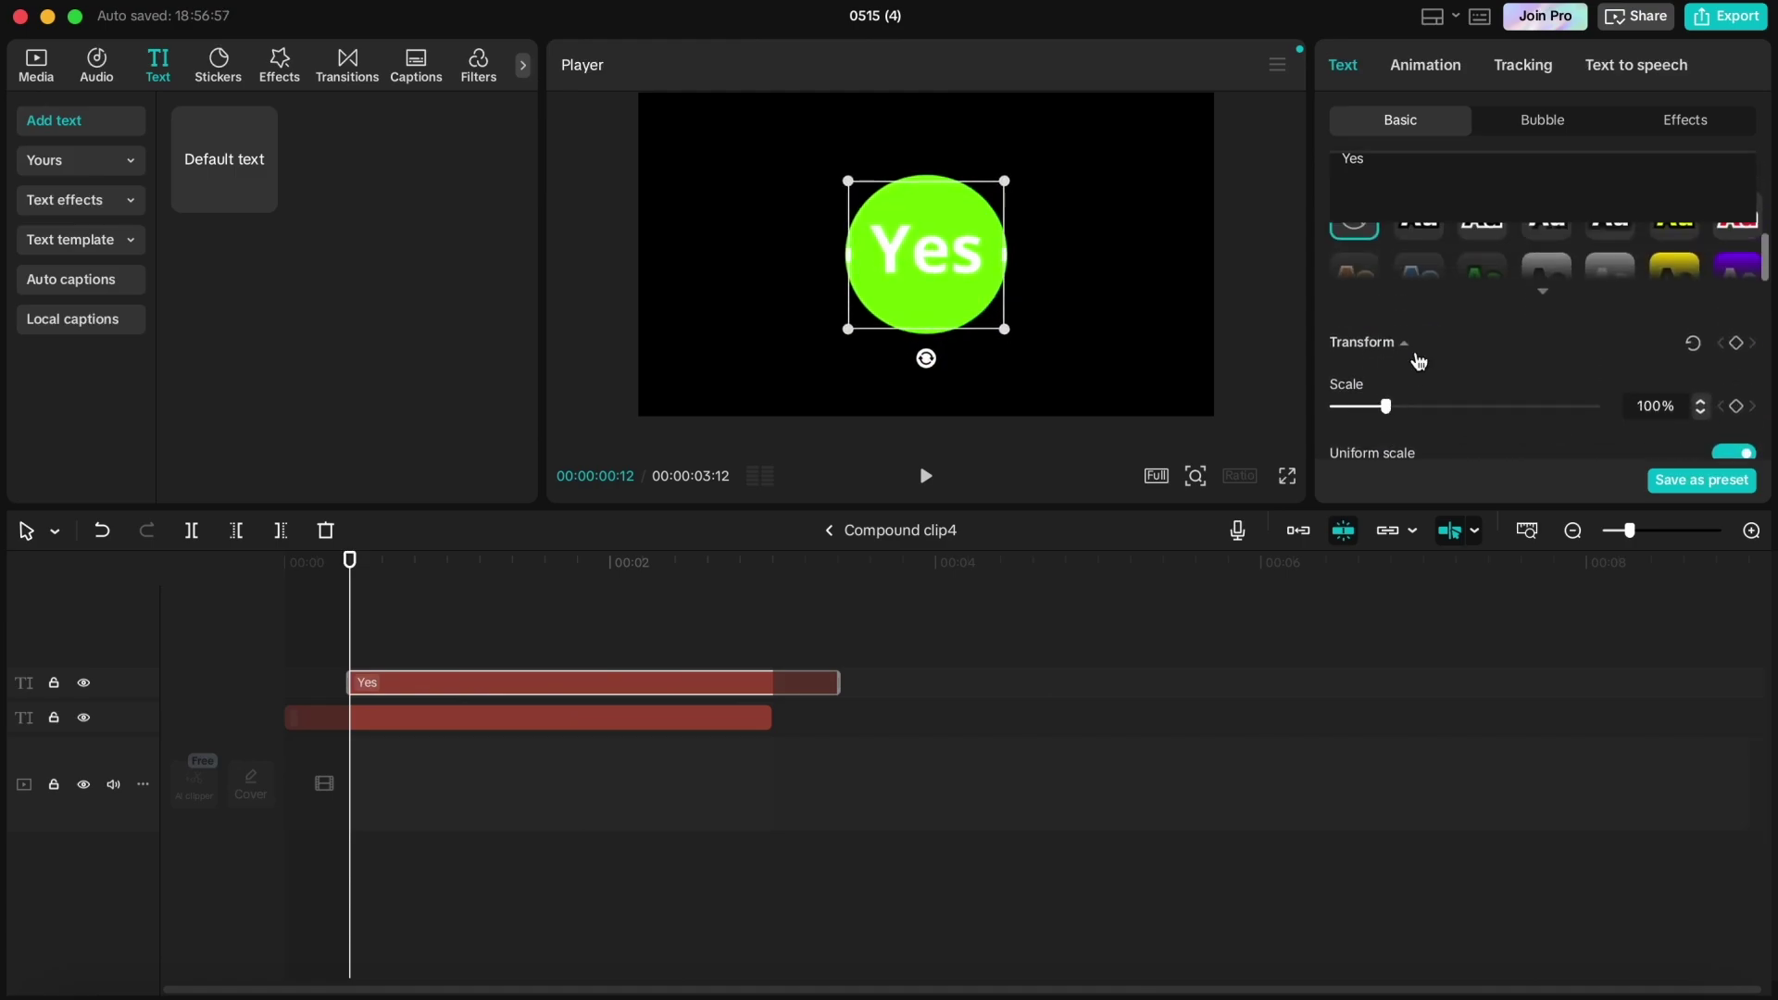
{"action": "scroll", "coordinate": [1565, 315], "scroll_direction": "down", "scroll_amount": 1}
{"action": "left_click", "coordinate": [1676, 315]}
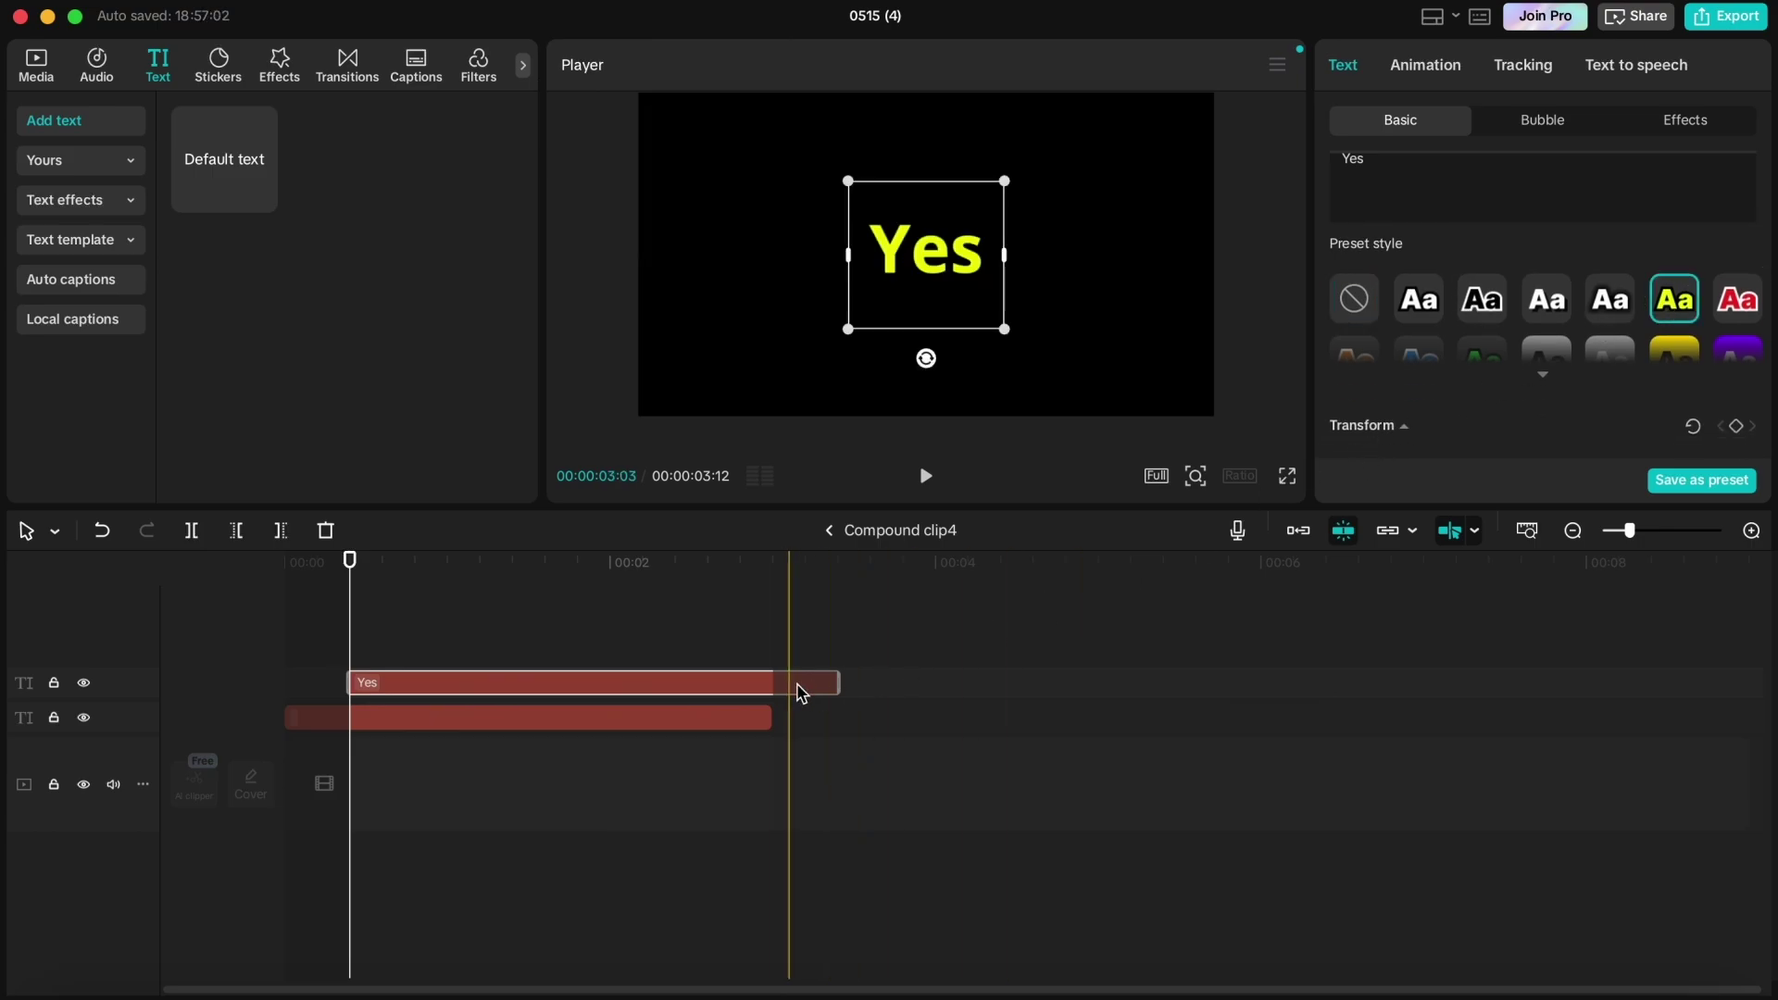
{"action": "left_click_drag", "start_coordinate": [838, 683], "coordinate": [772, 683]}
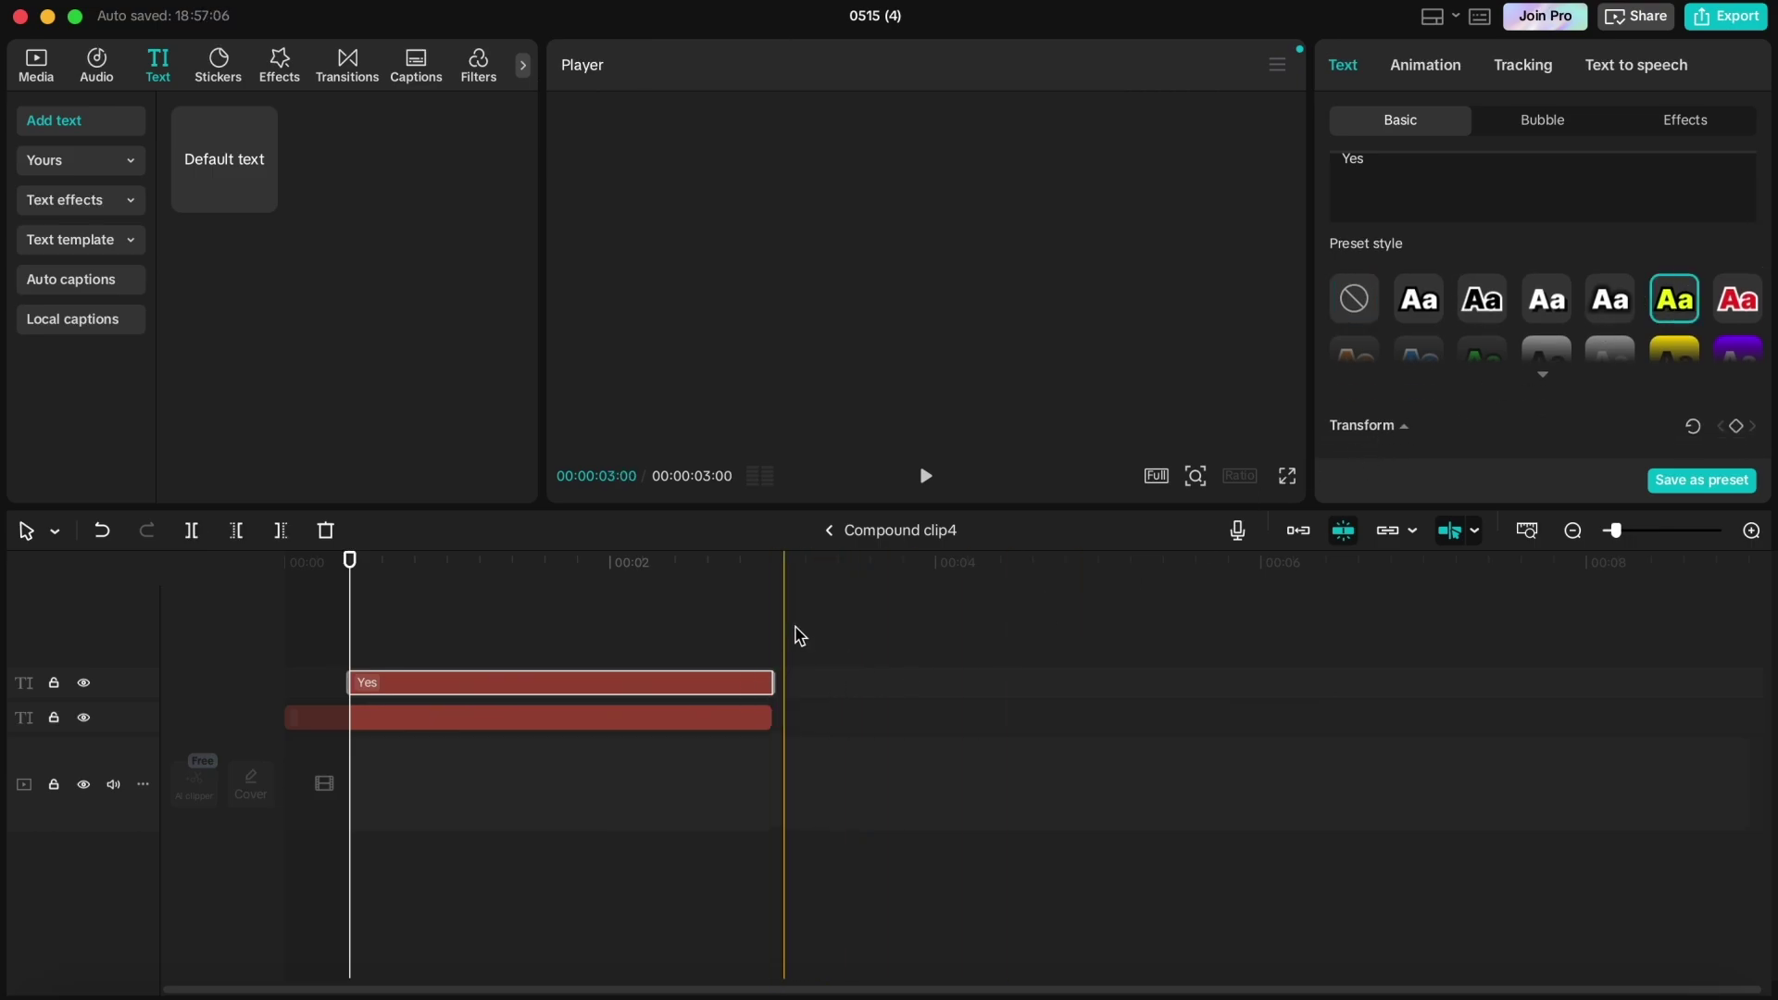
- Return to the main timeline, replay, and open Compound clip3 at its start
{"action": "left_click", "coordinate": [828, 530]}
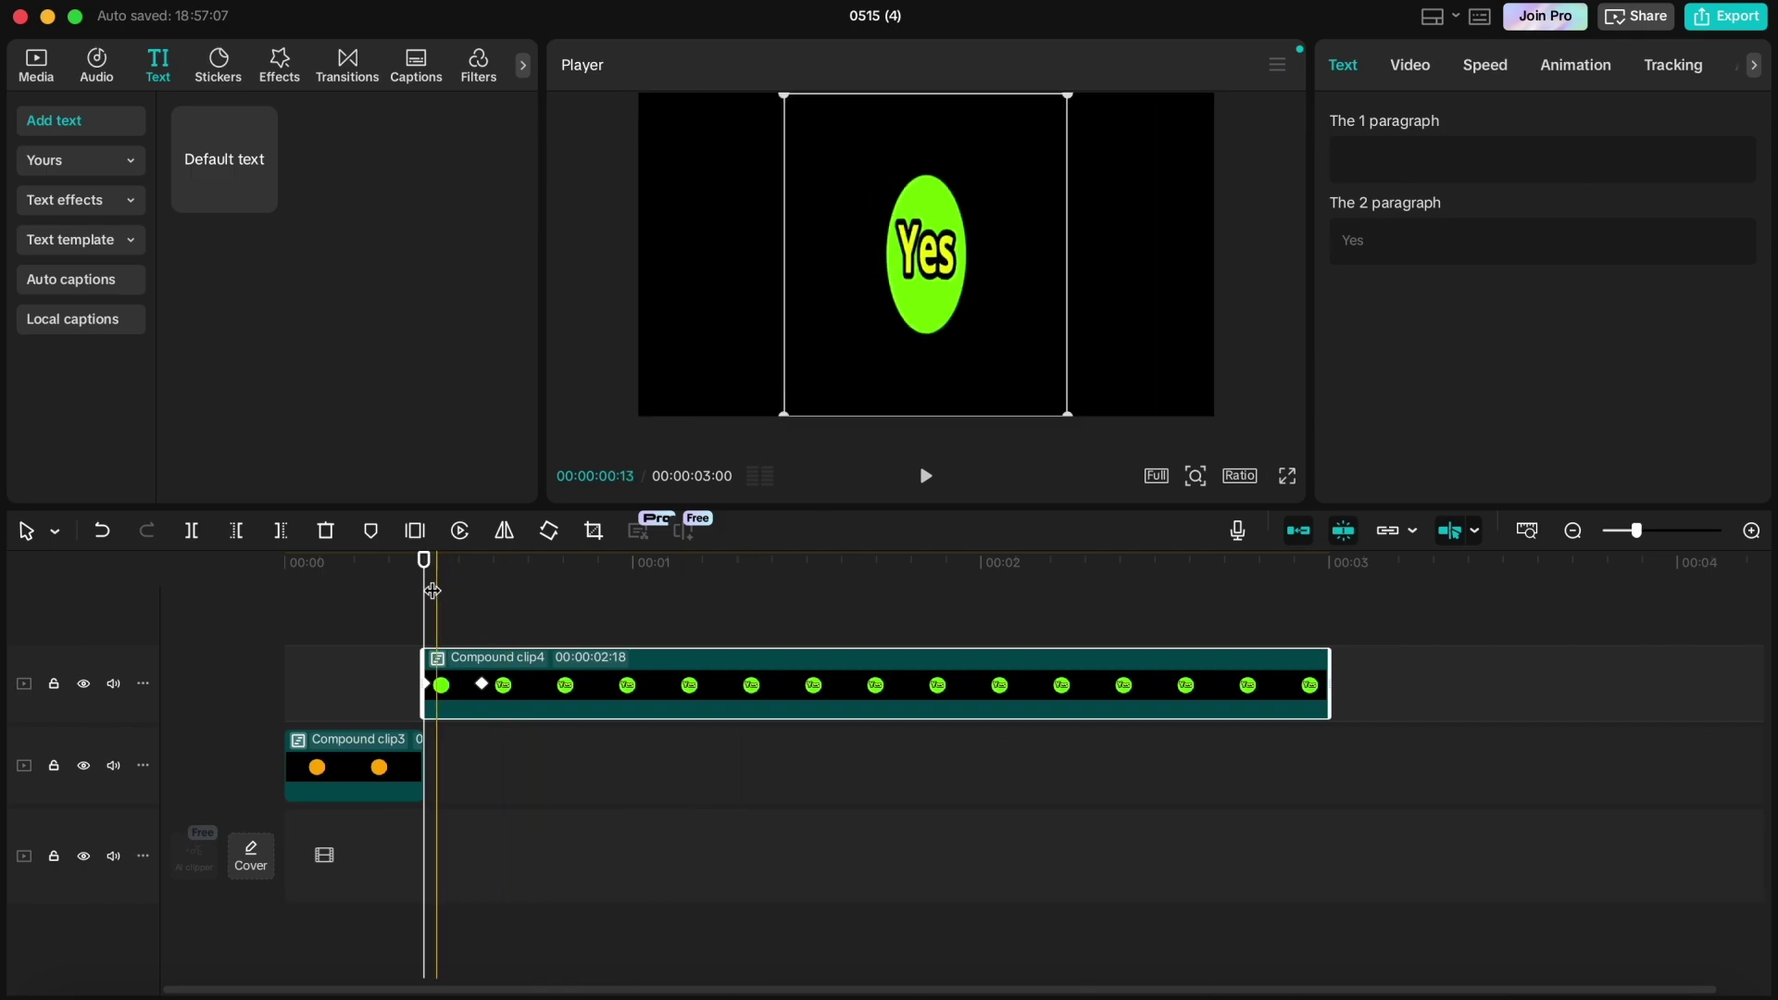
{"action": "left_click", "coordinate": [289, 583]}
{"action": "key", "text": "space"}
{"action": "key", "text": "space"}
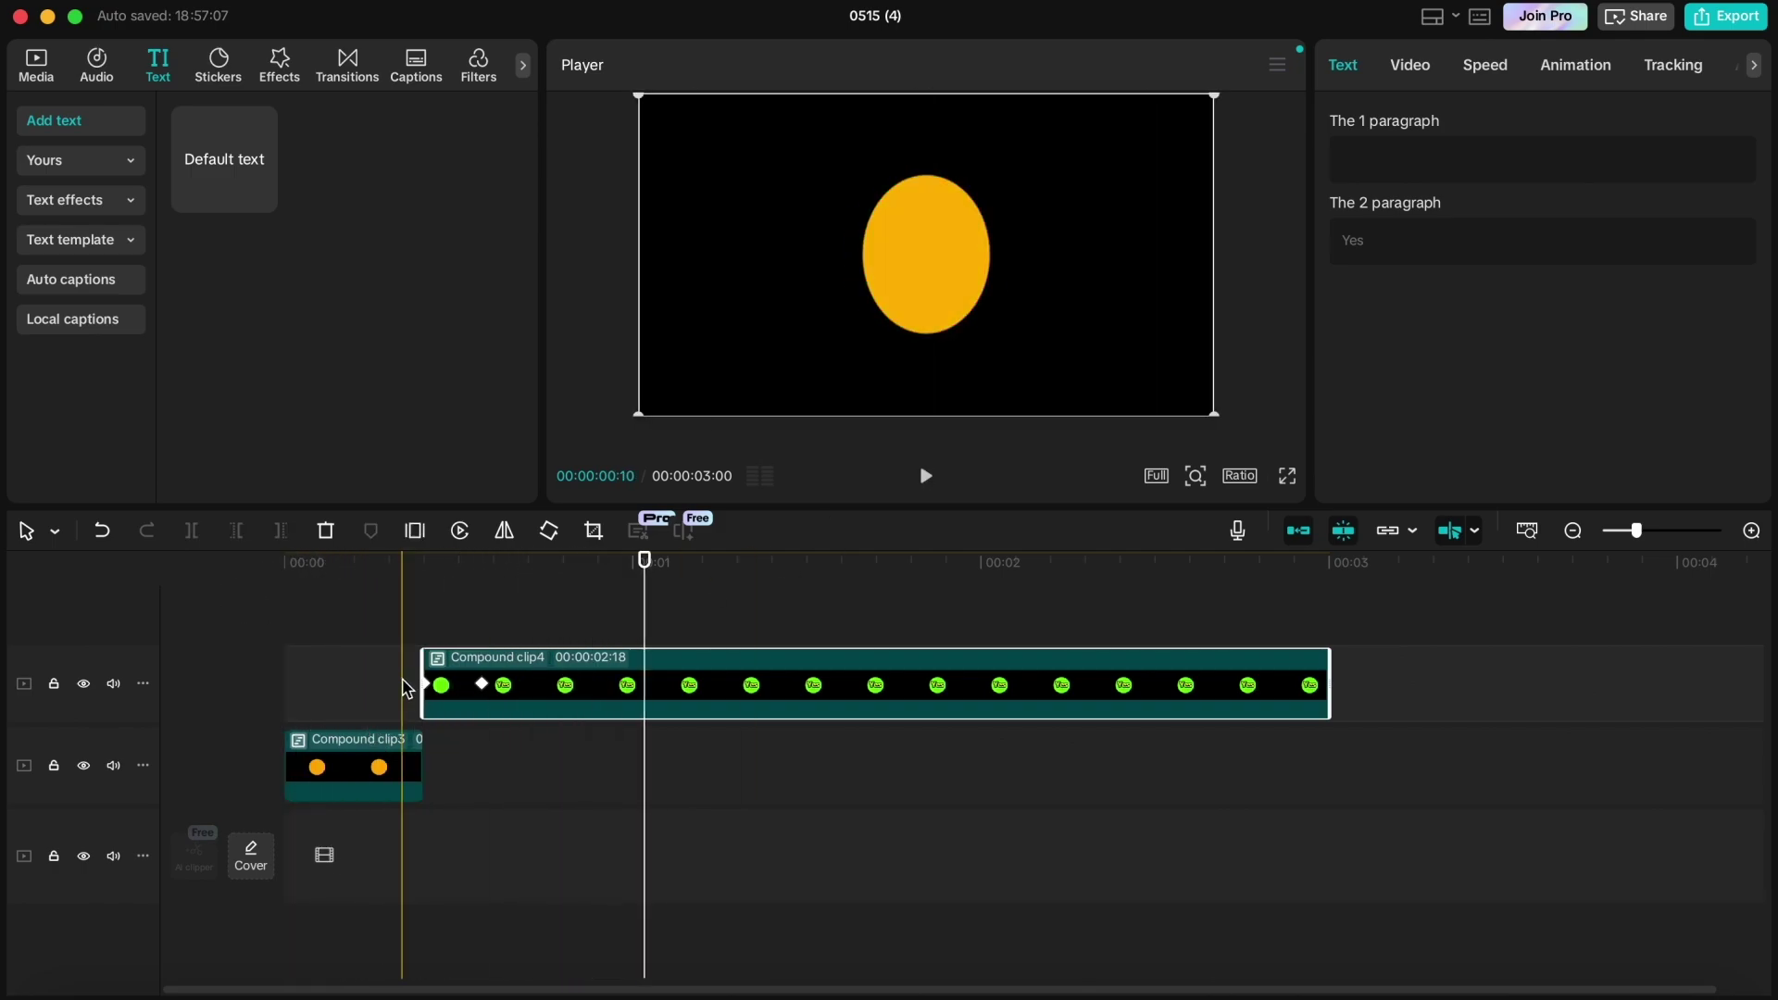
{"action": "left_click", "coordinate": [378, 592]}
{"action": "double_click", "coordinate": [345, 773]}
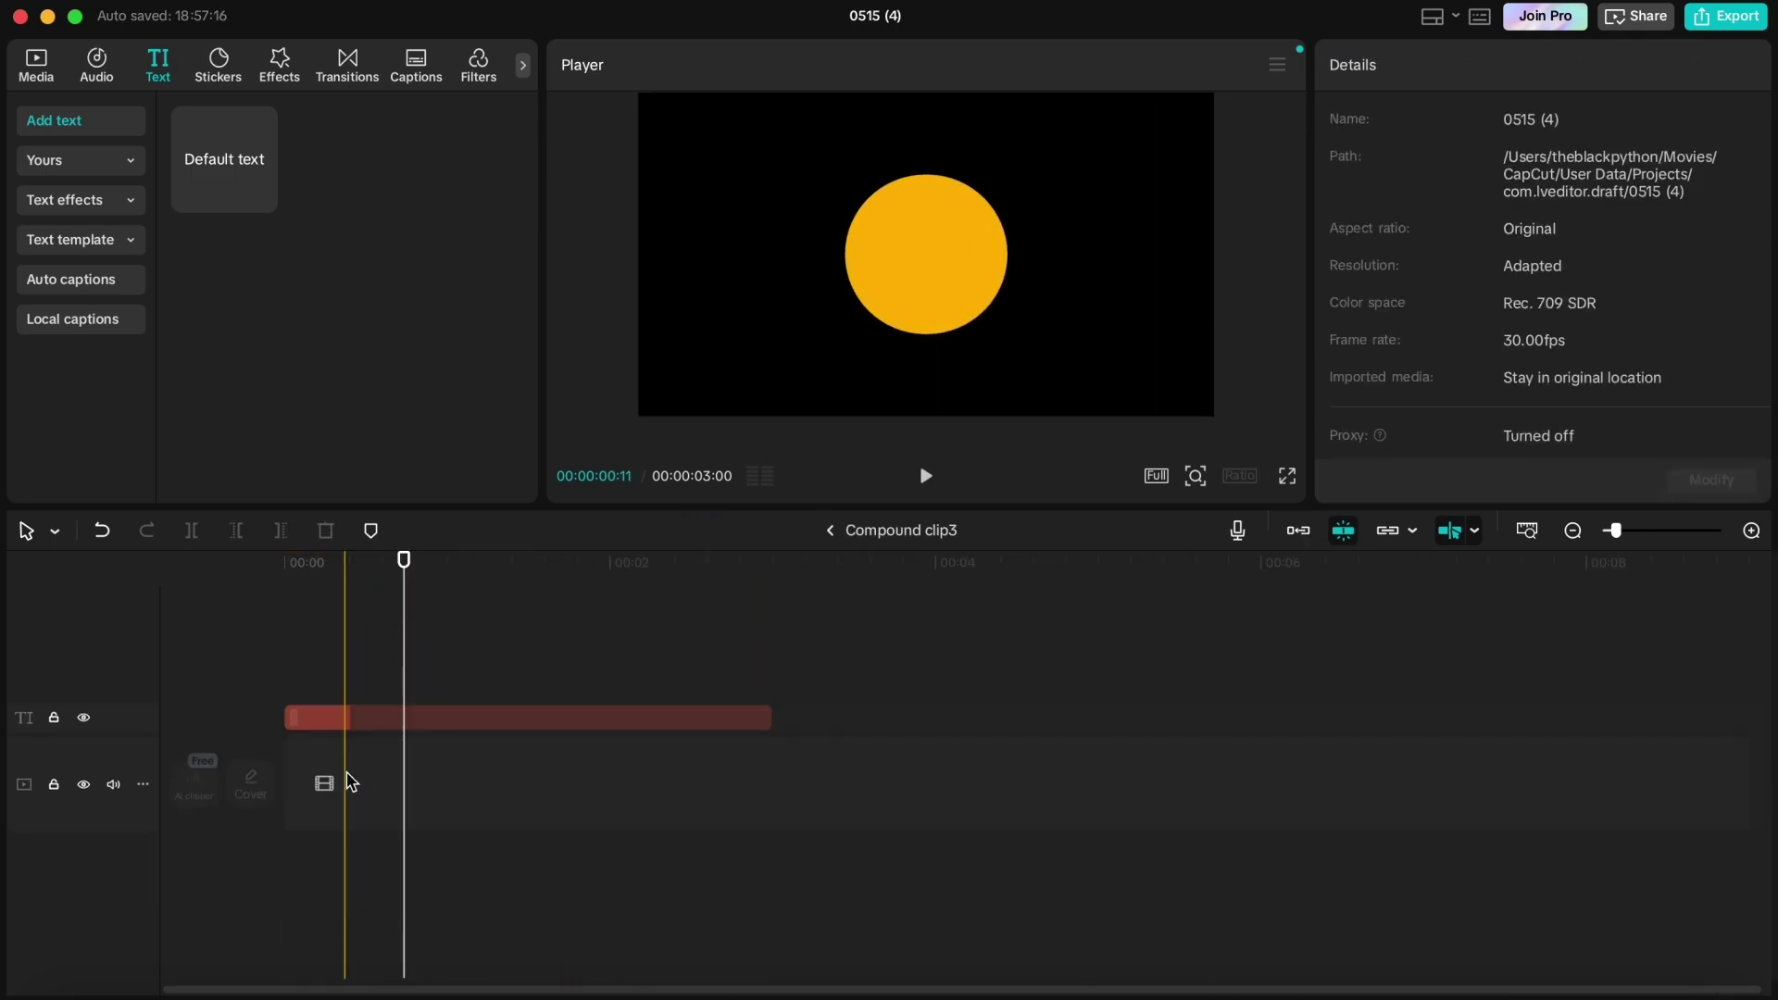
{"action": "left_click_drag", "start_coordinate": [407, 606], "coordinate": [253, 611]}
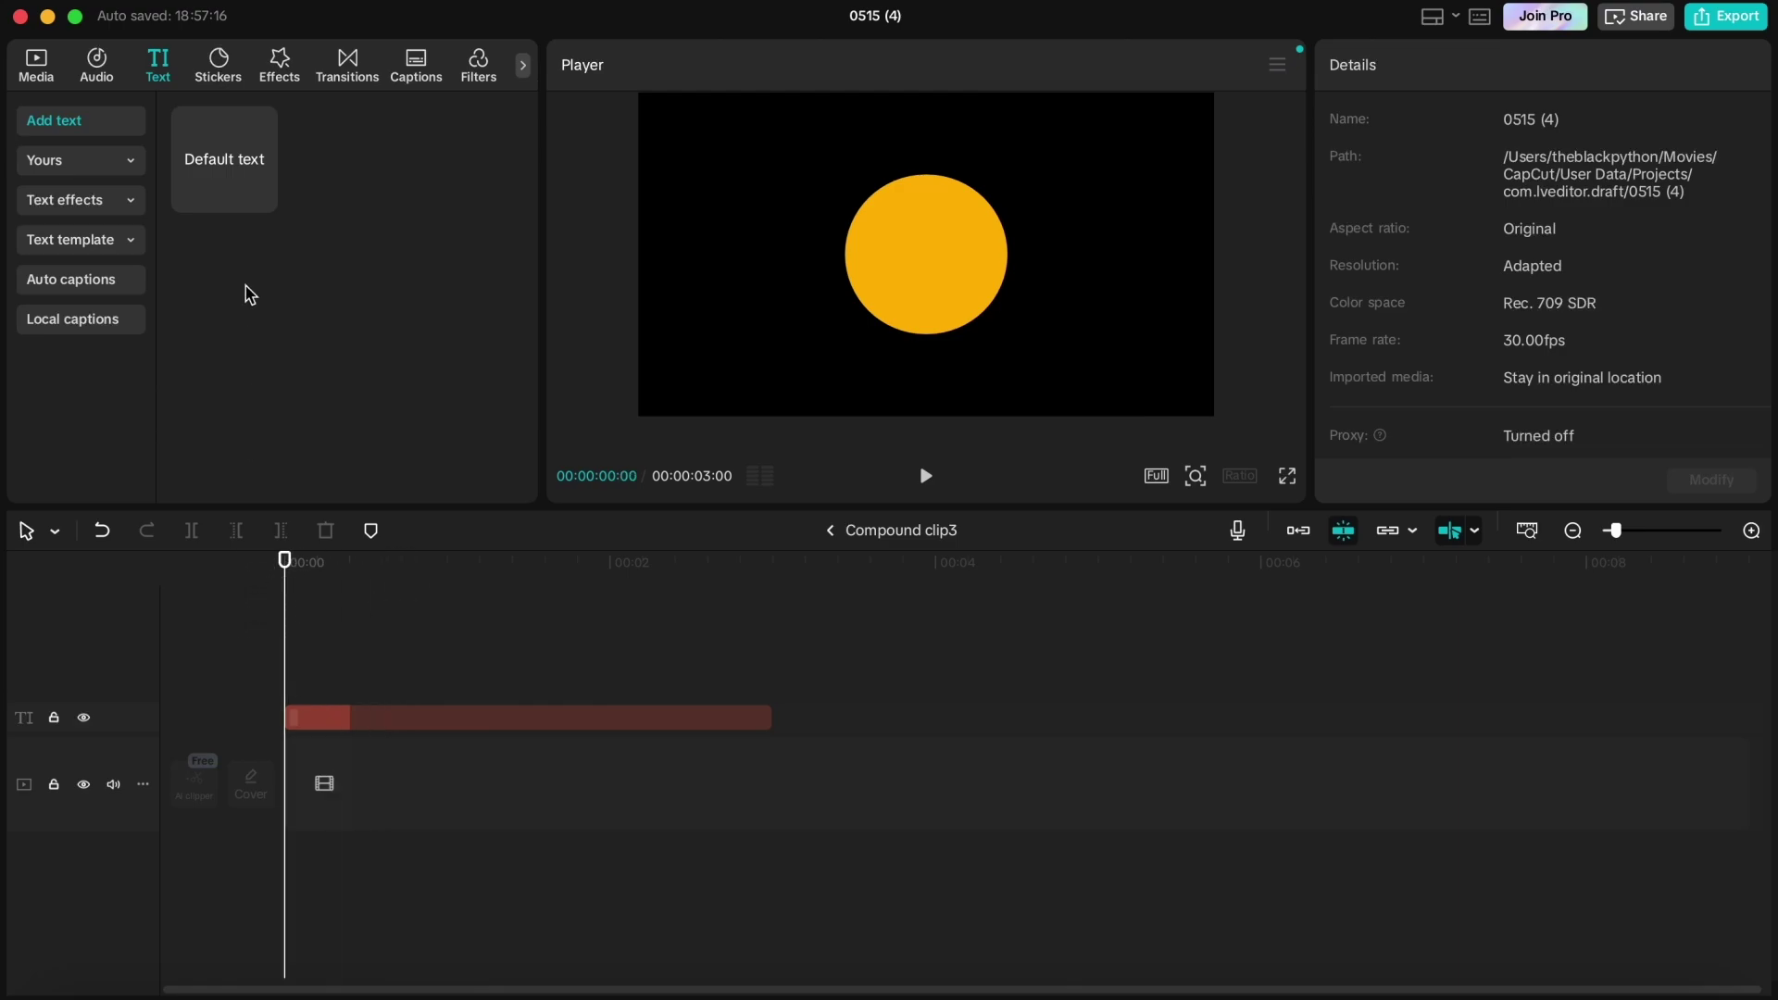
- Add a 'NO' text in Noto Sans Tai at size 33 over the orange circle
{"action": "left_click", "coordinate": [261, 197]}
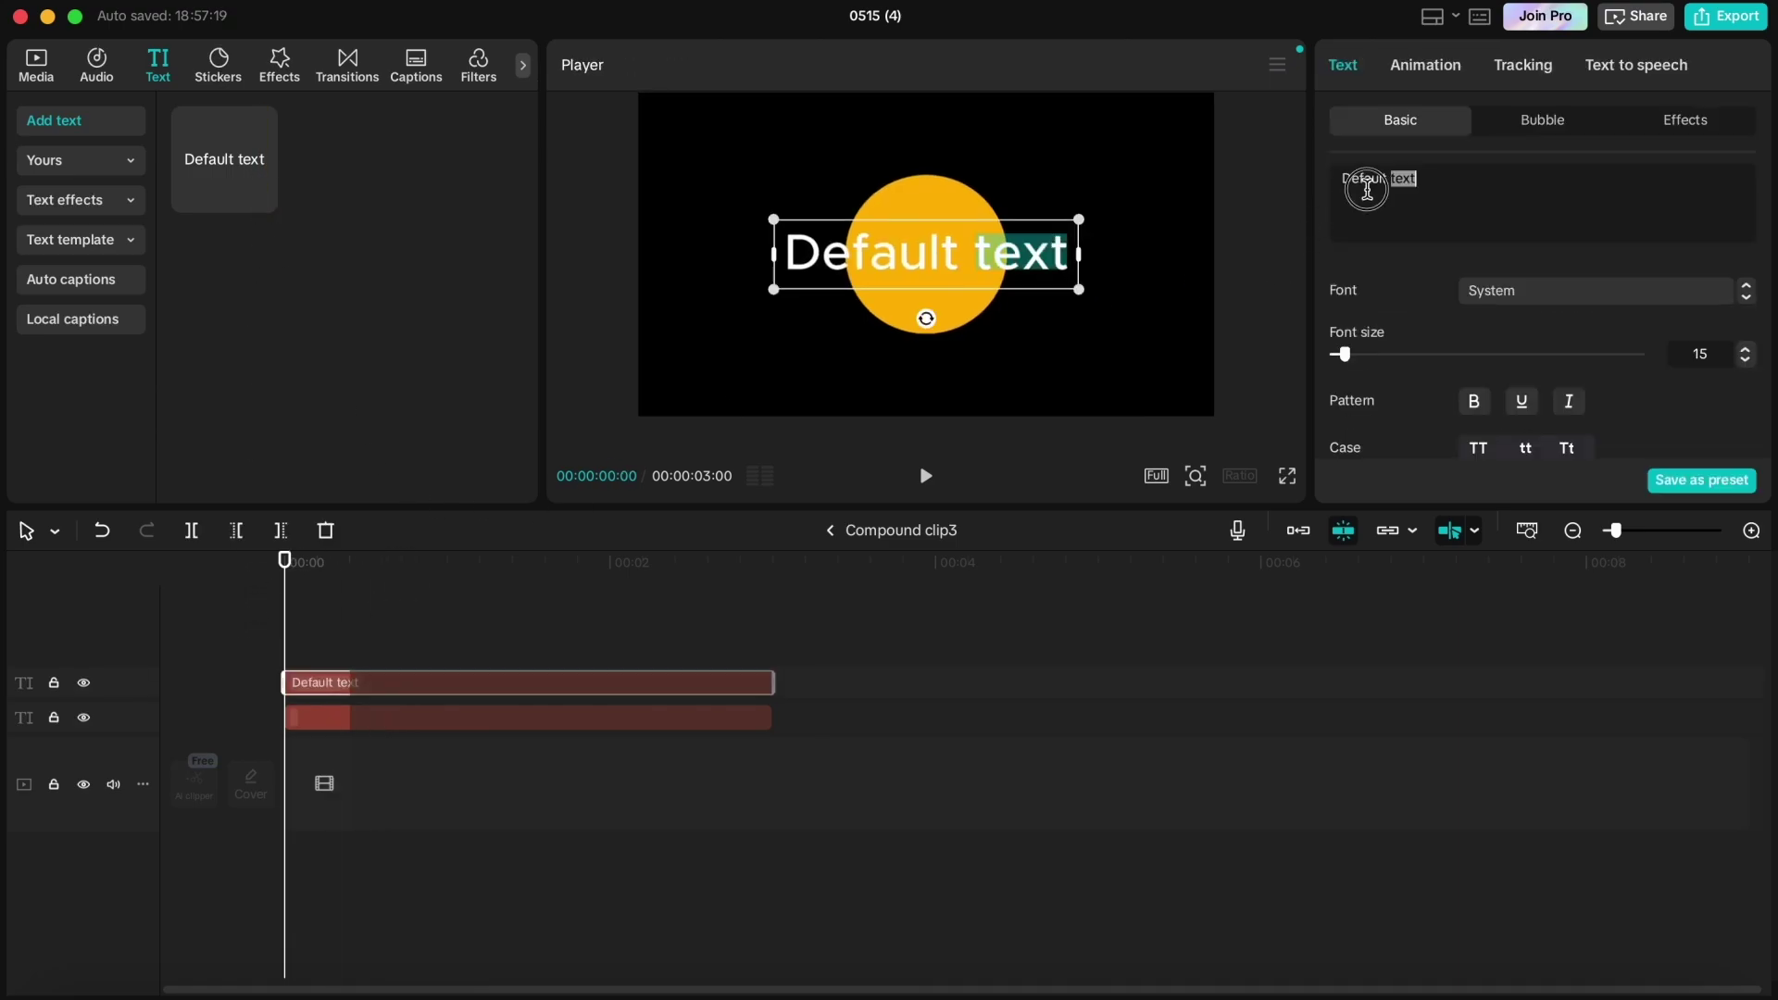
{"action": "type", "text": "NO"}
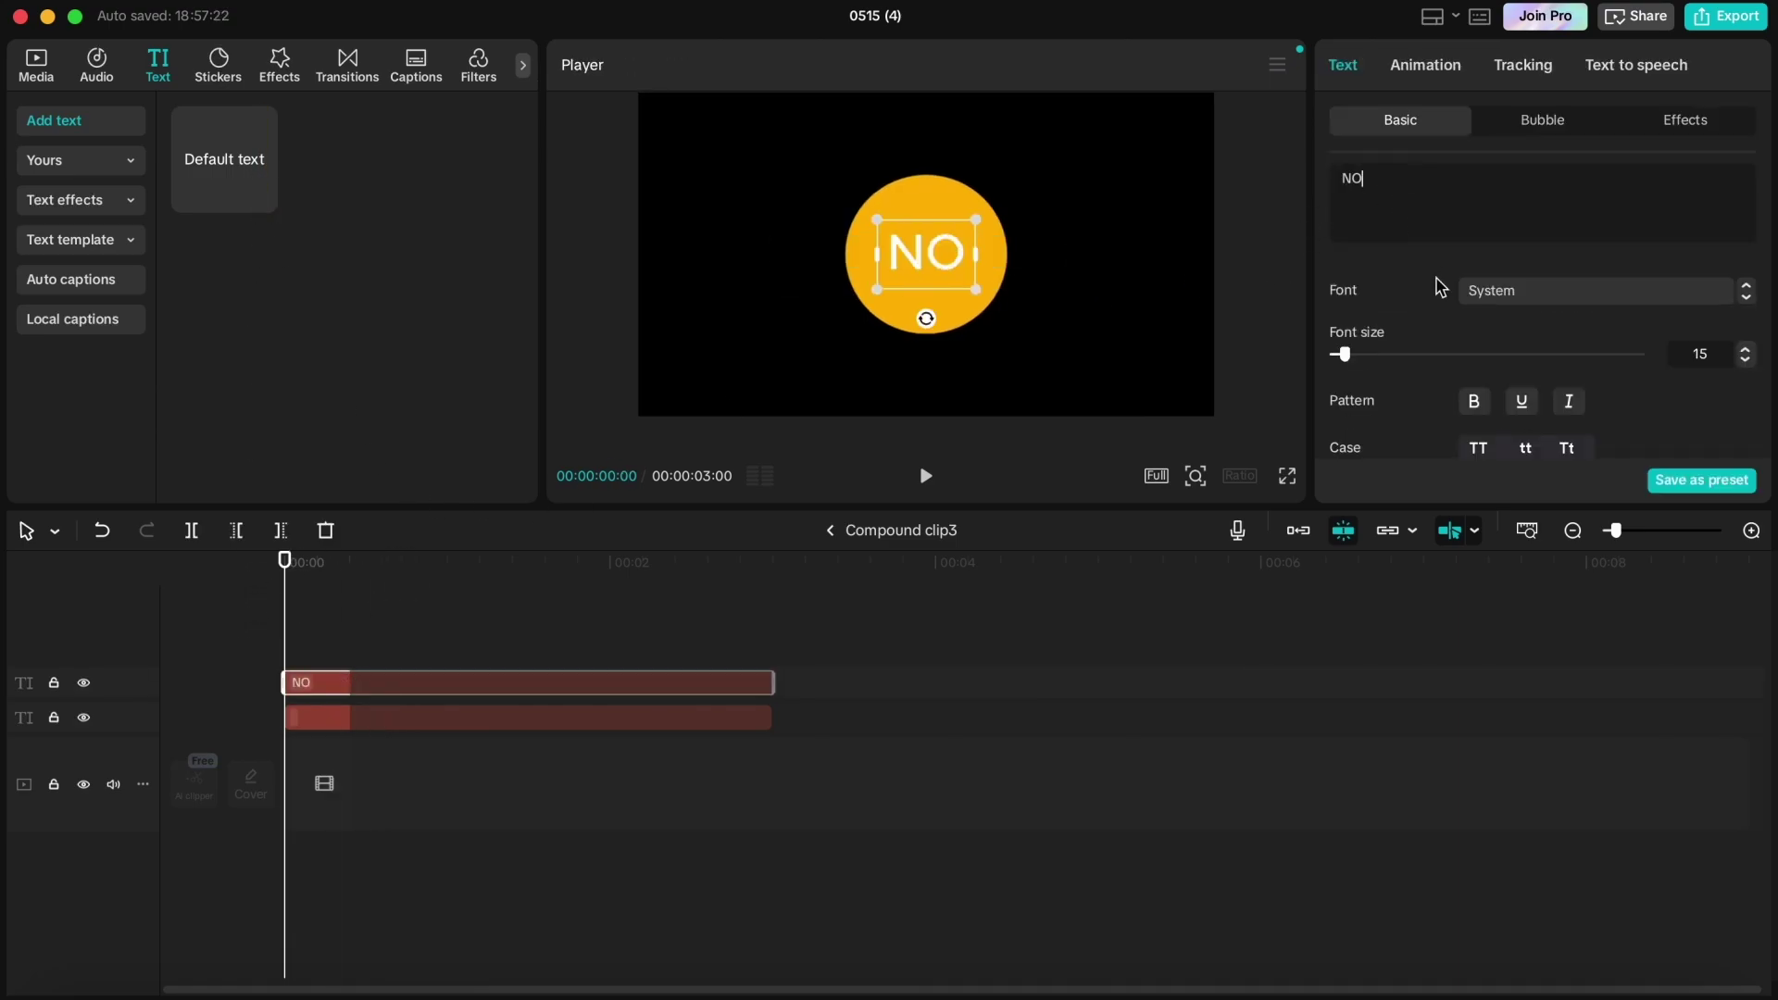
{"action": "left_click", "coordinate": [1509, 292]}
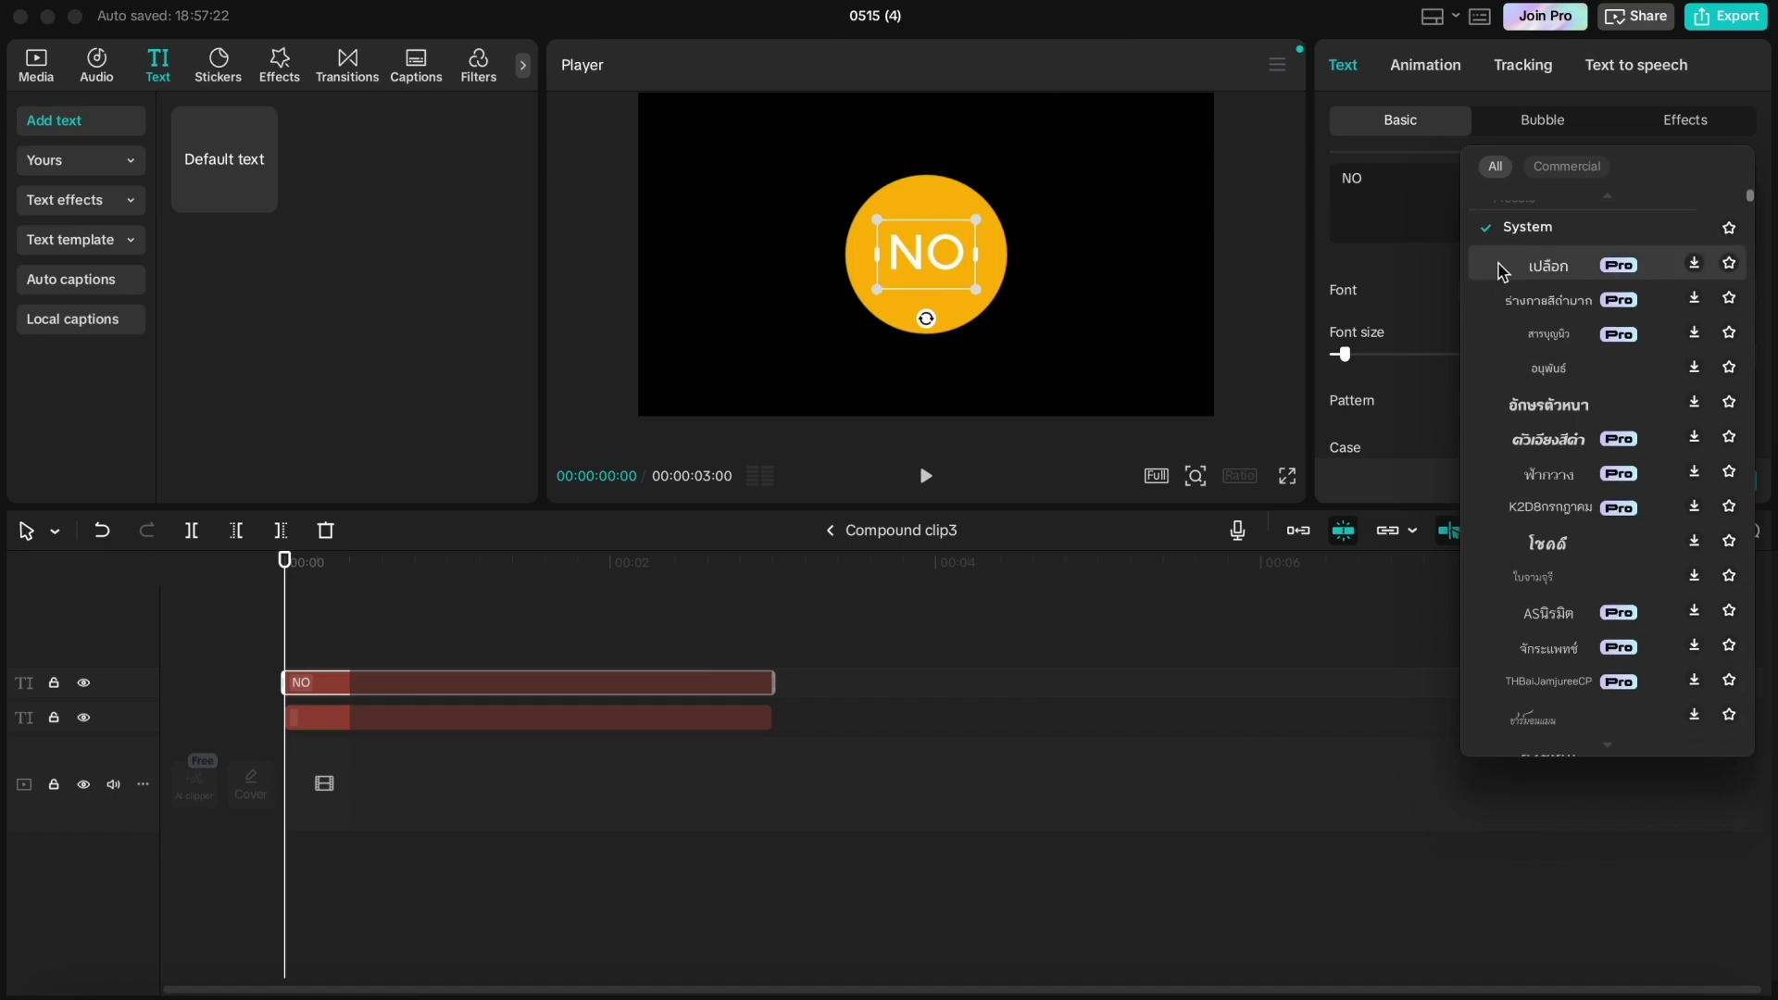
{"action": "left_click", "coordinate": [1523, 245]}
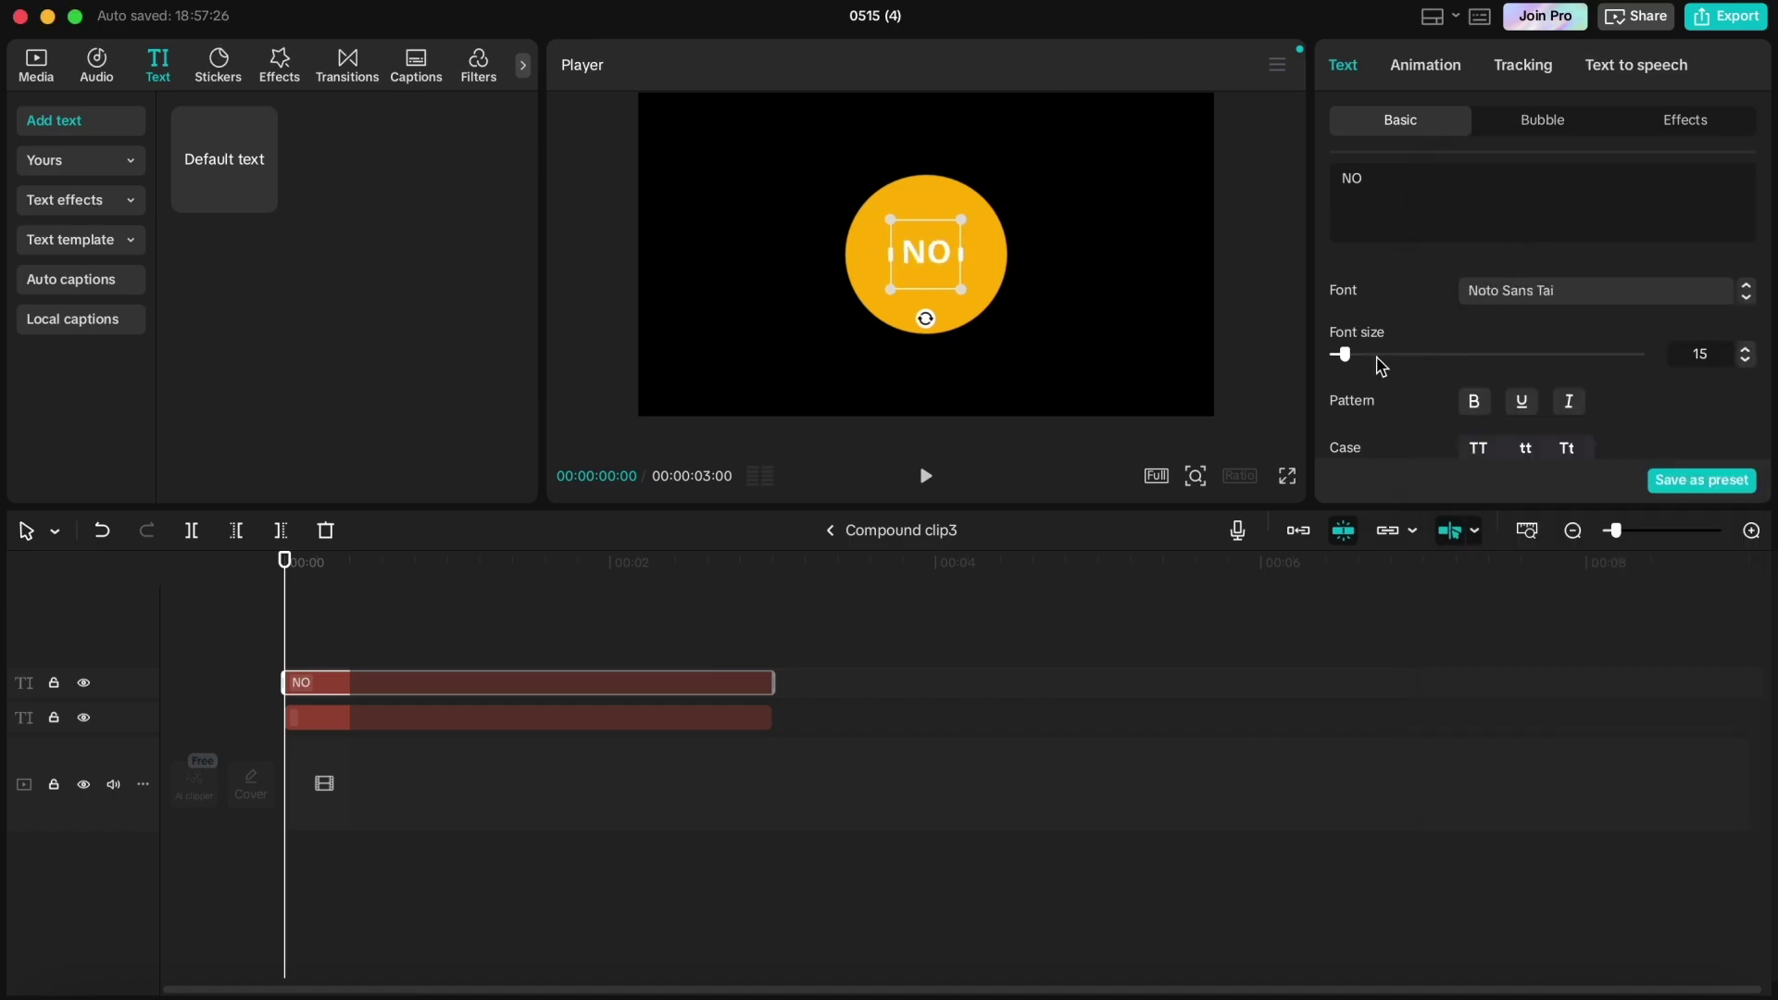
{"action": "left_click_drag", "start_coordinate": [1344, 355], "coordinate": [1365, 355]}
- Apply the red white-outlined preset to 'NO' and go back to the main timeline
{"action": "scroll", "coordinate": [1407, 373], "scroll_direction": "down", "scroll_amount": 6}
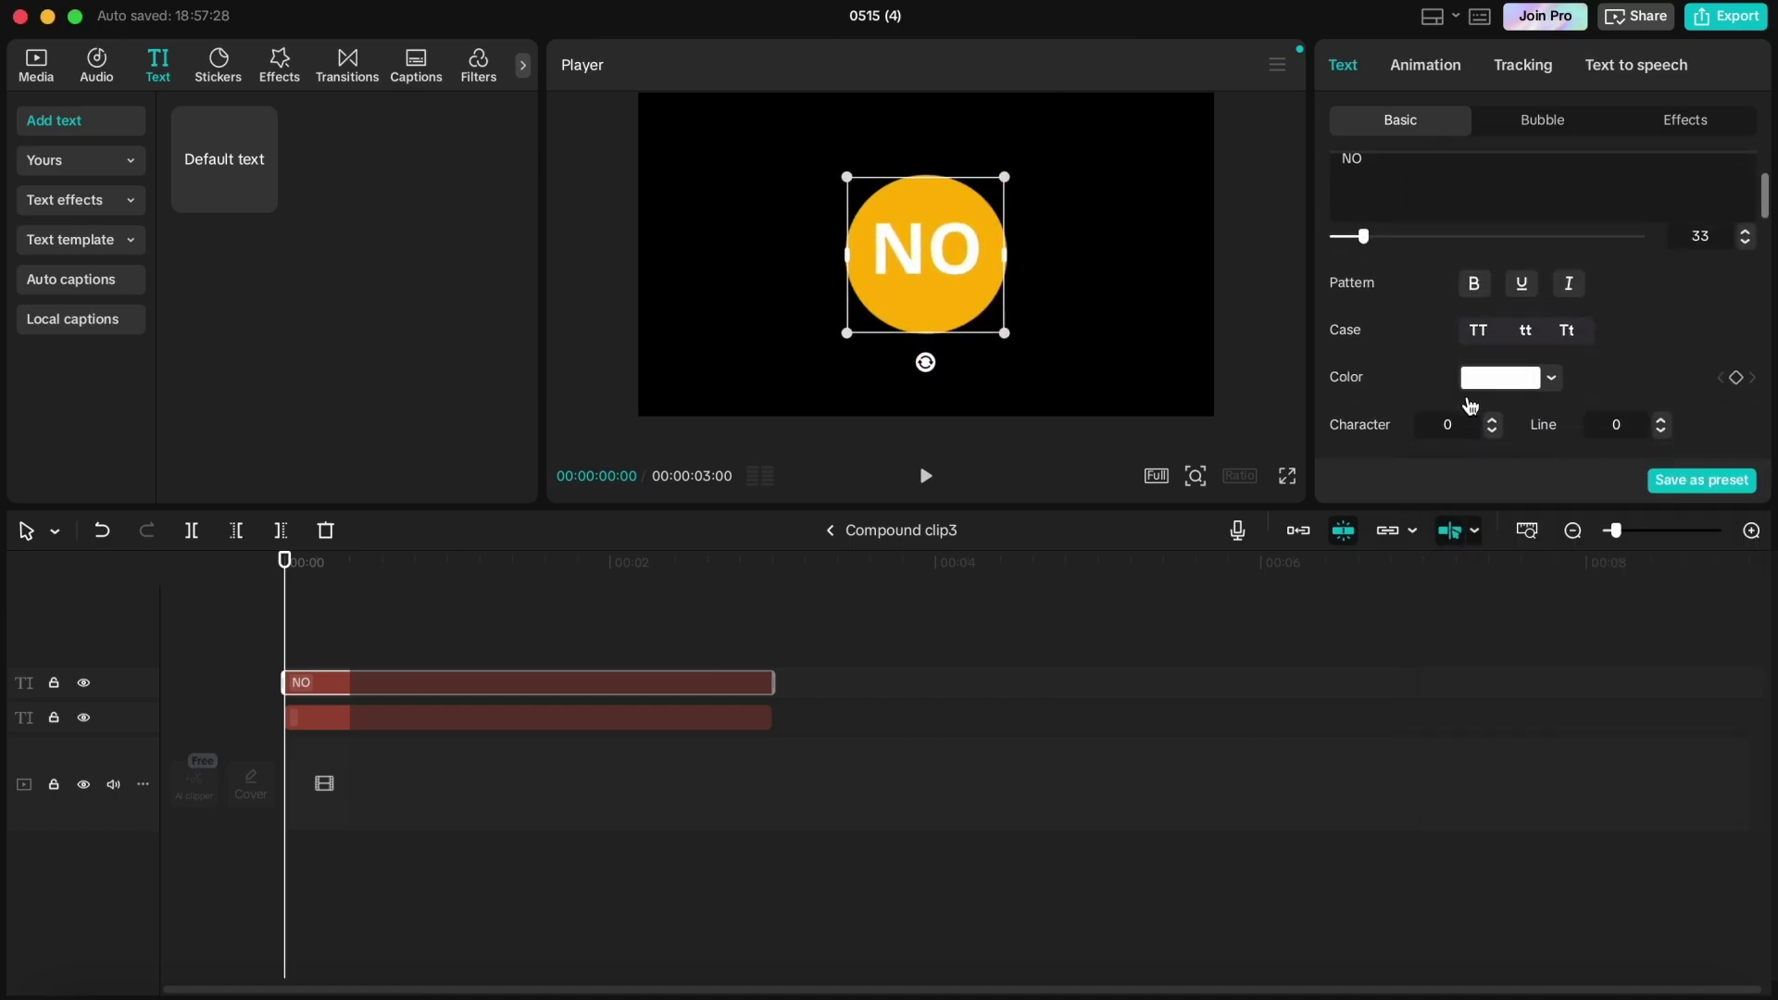
{"action": "left_click", "coordinate": [1734, 308]}
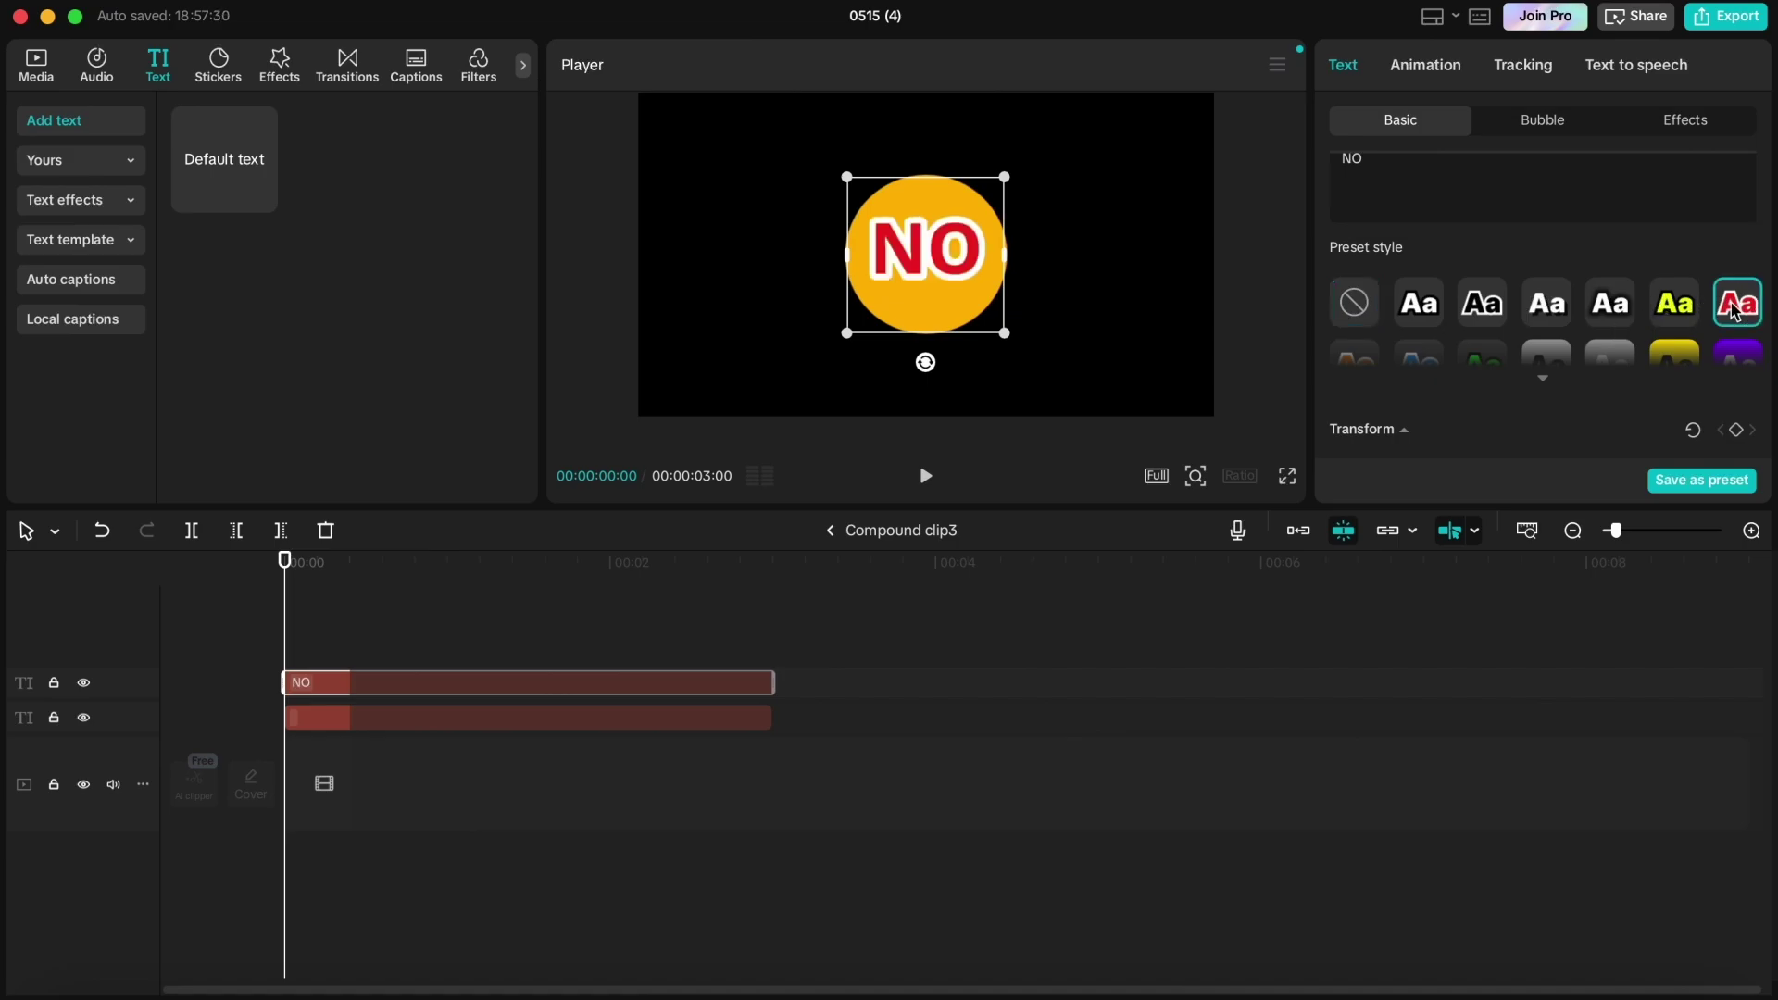
{"action": "left_click", "coordinate": [831, 531]}
- Merge both circle compound clips into Compound clip5
{"action": "left_click", "coordinate": [340, 565]}
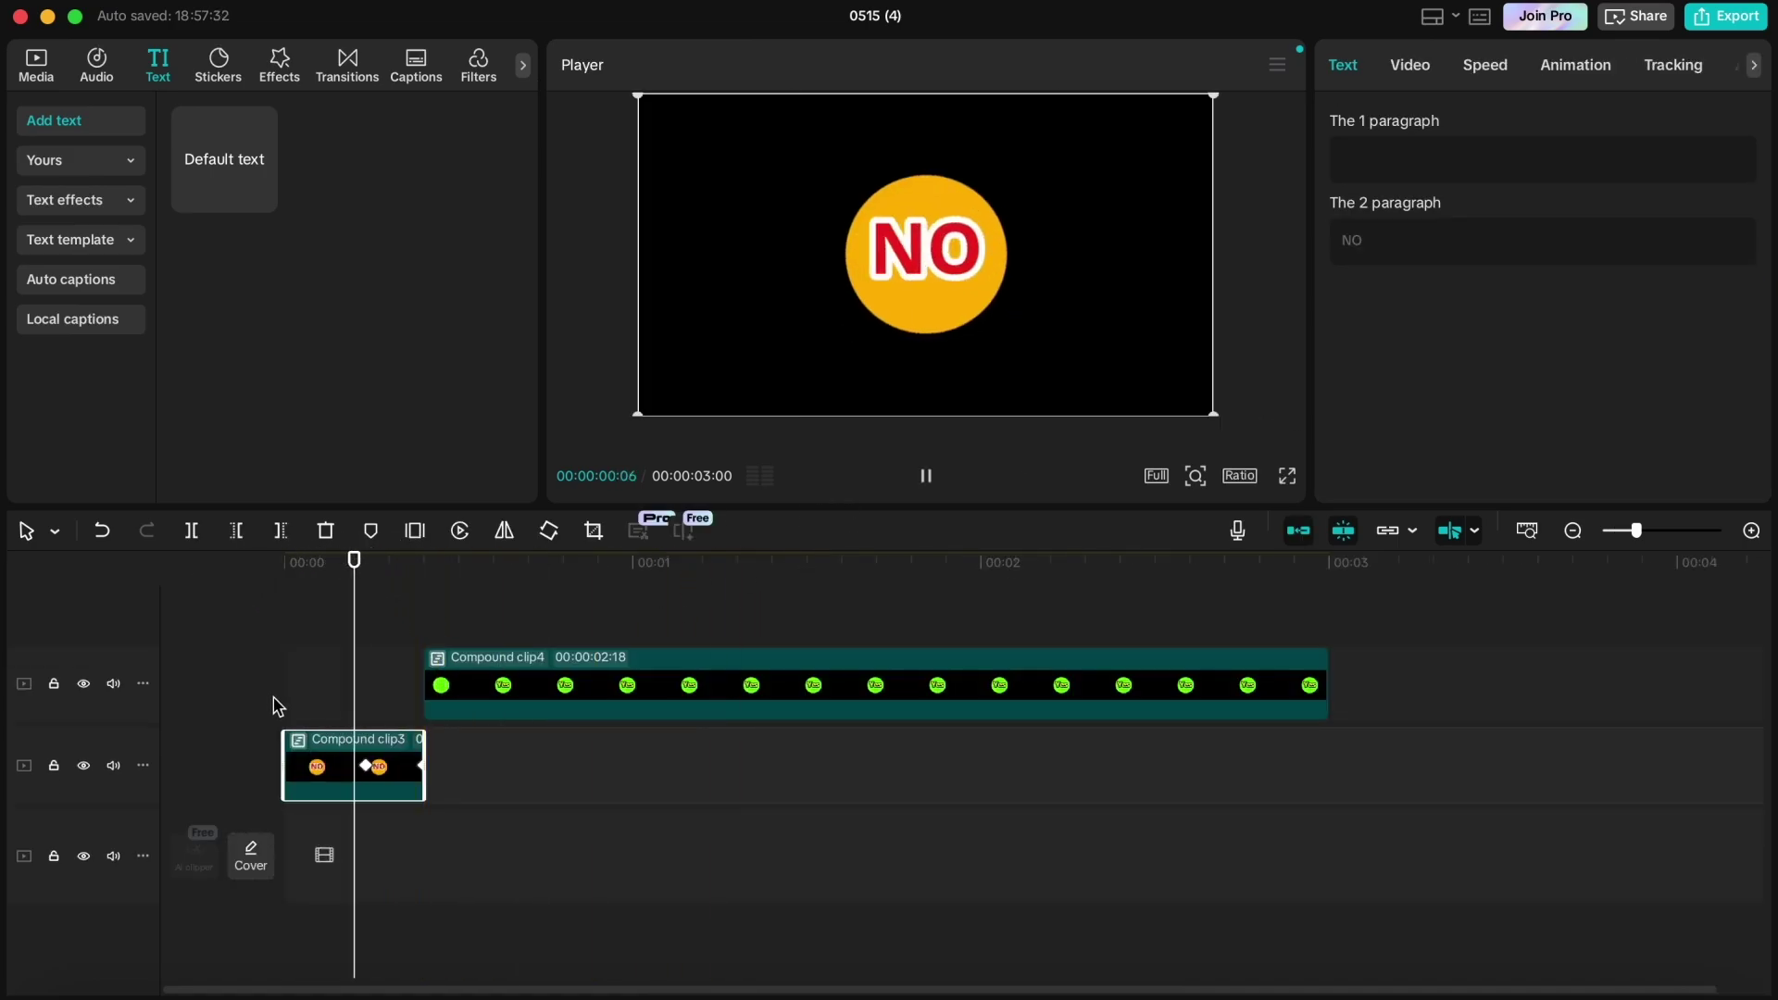
{"action": "left_click", "coordinate": [284, 581]}
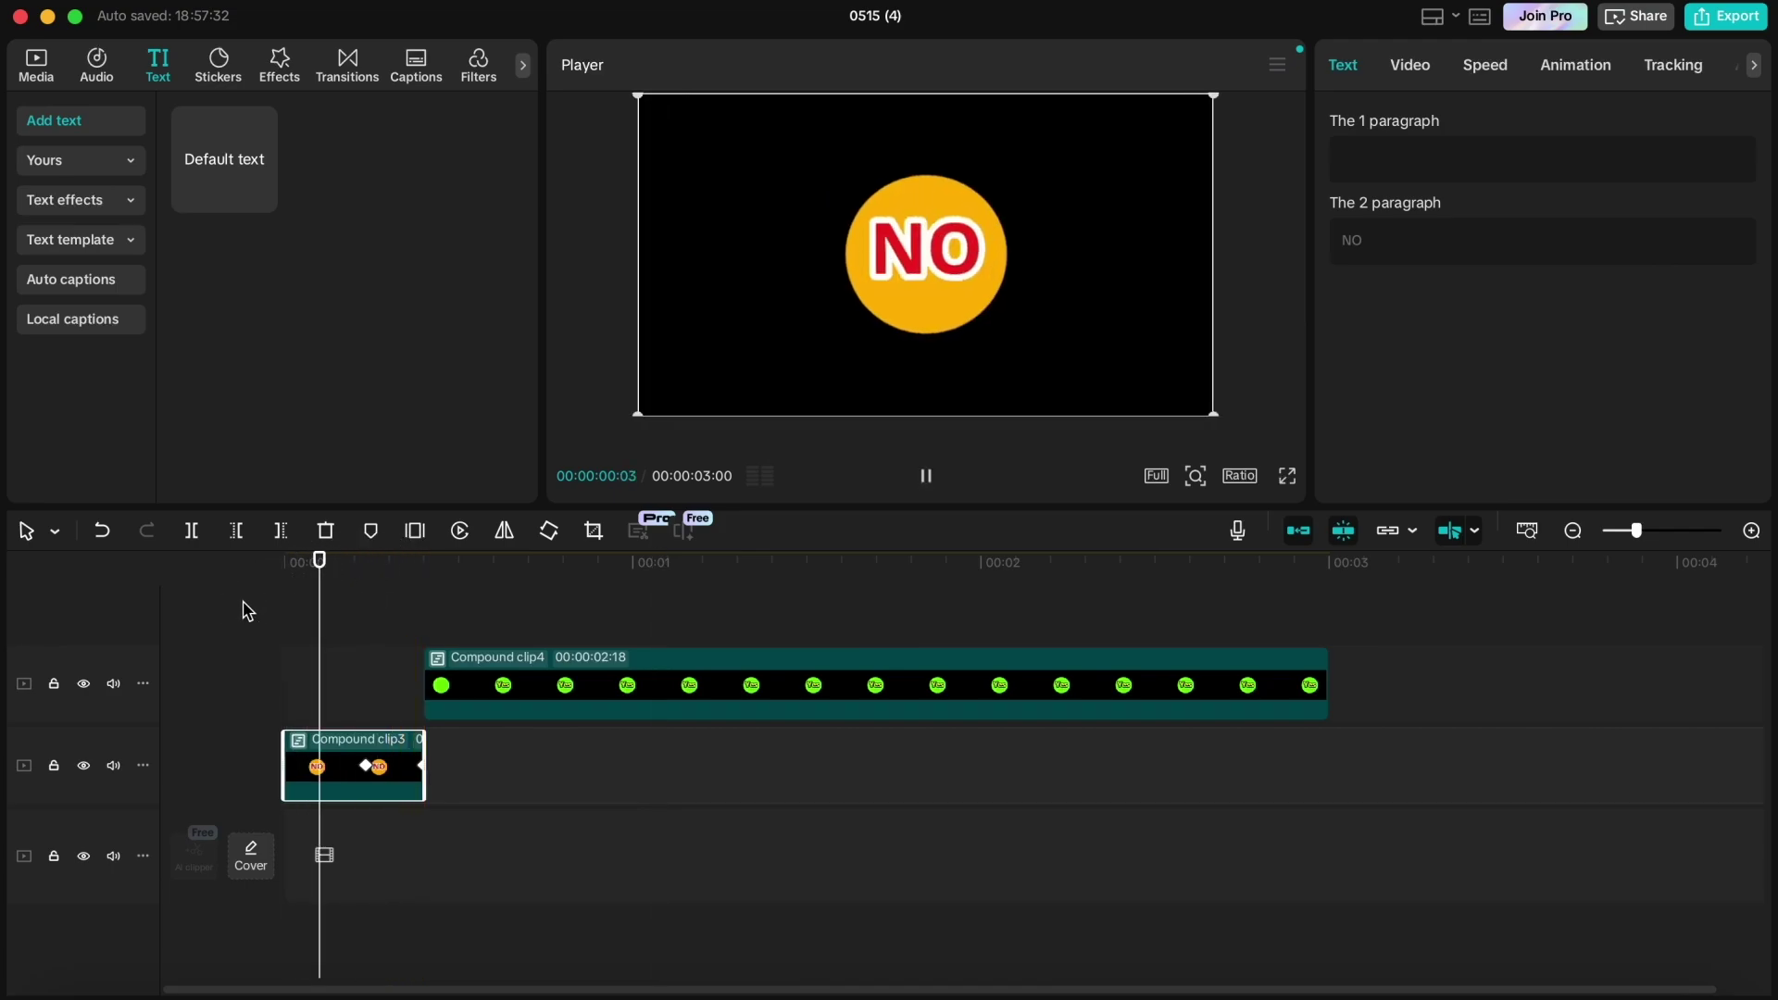
{"action": "left_click_drag", "start_coordinate": [323, 598], "coordinate": [556, 793]}
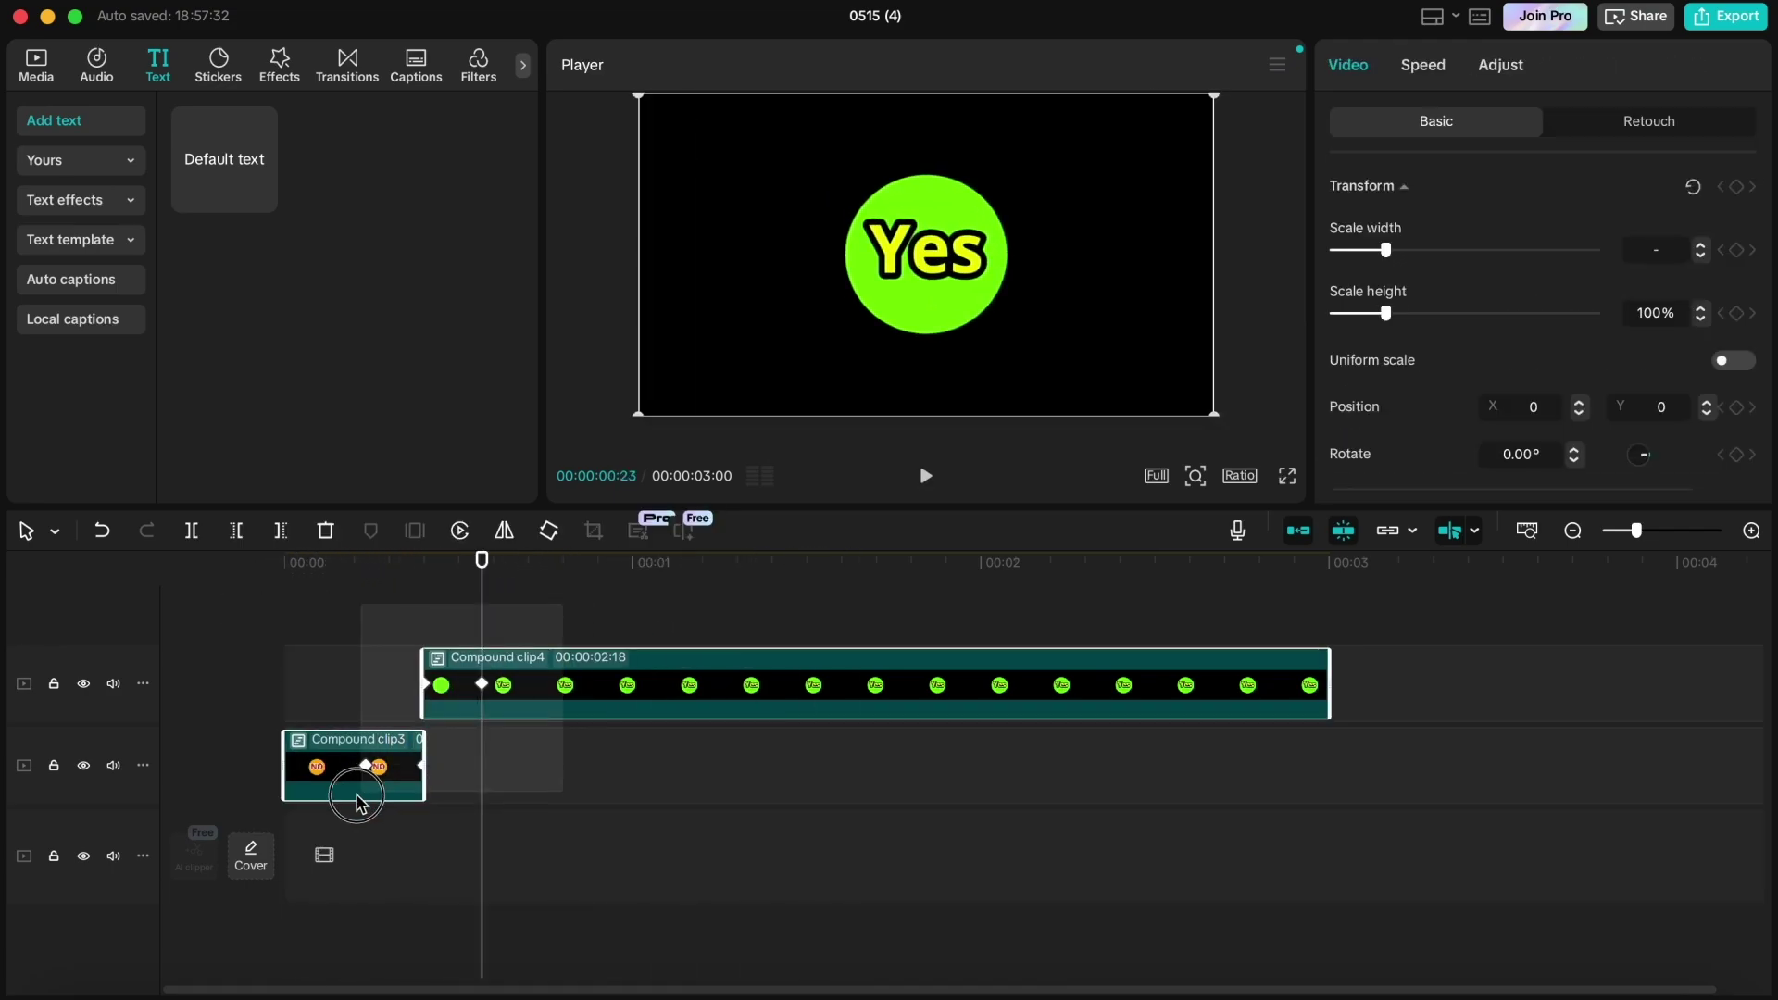
{"action": "right_click", "coordinate": [367, 782]}
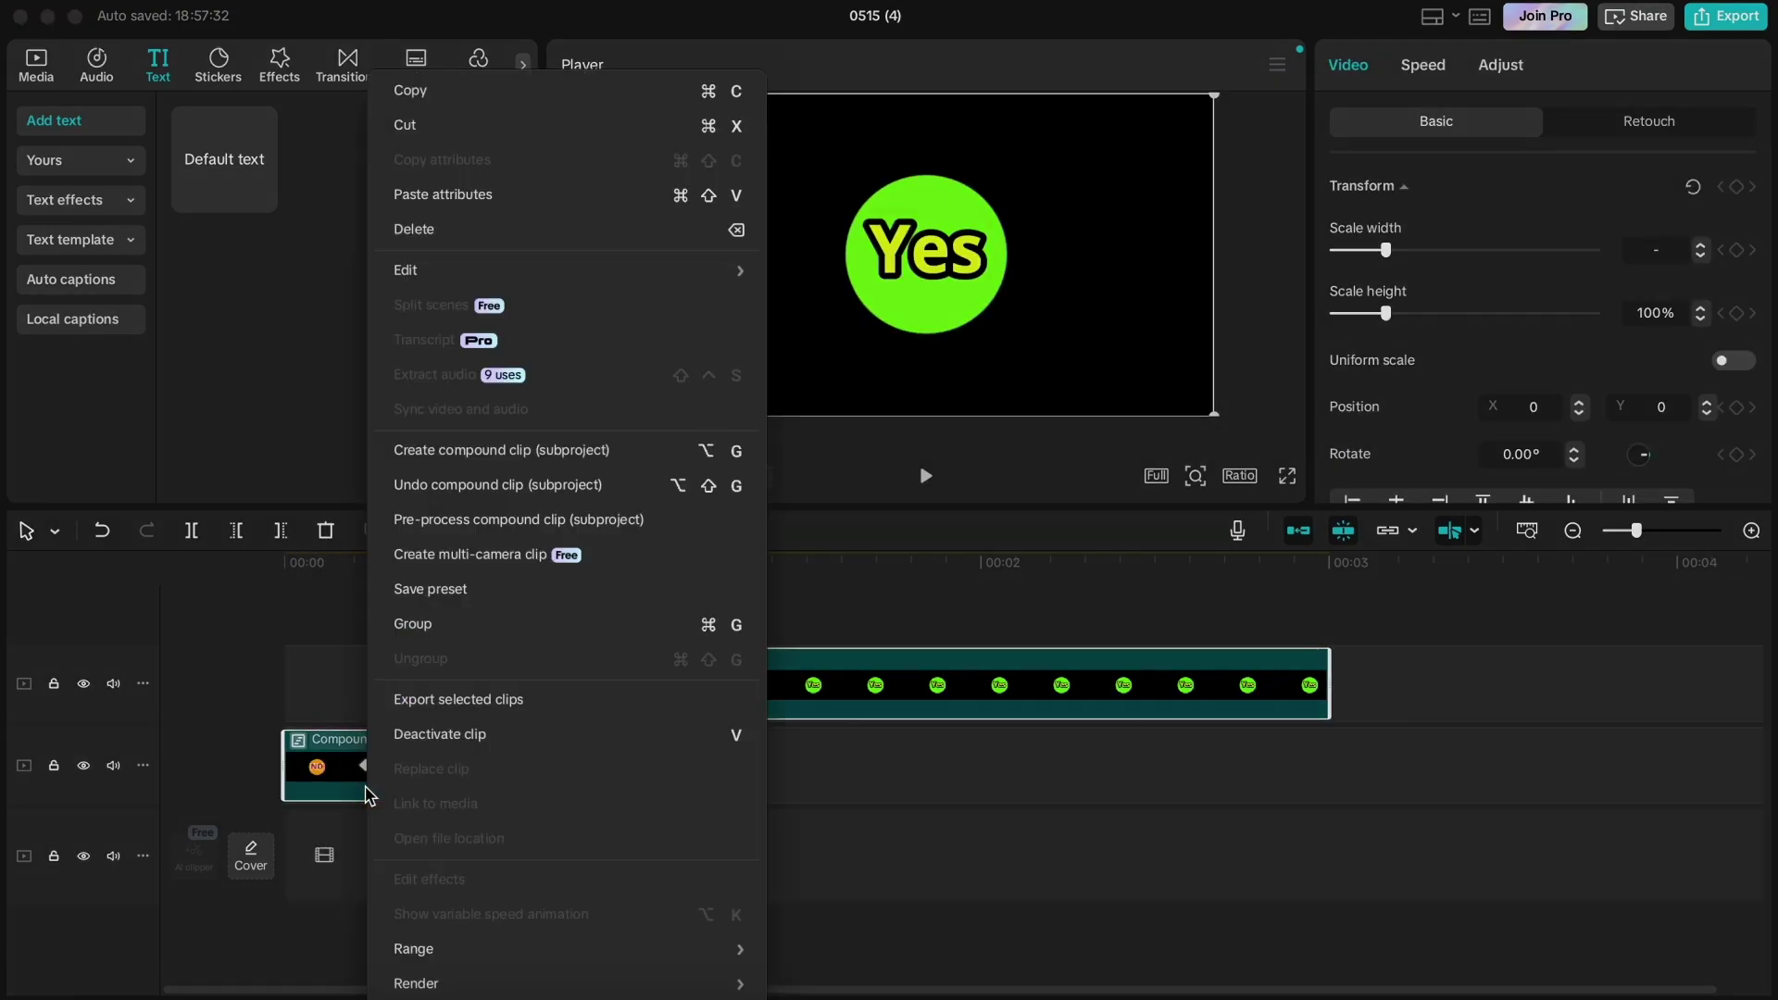
{"action": "left_click", "coordinate": [472, 450]}
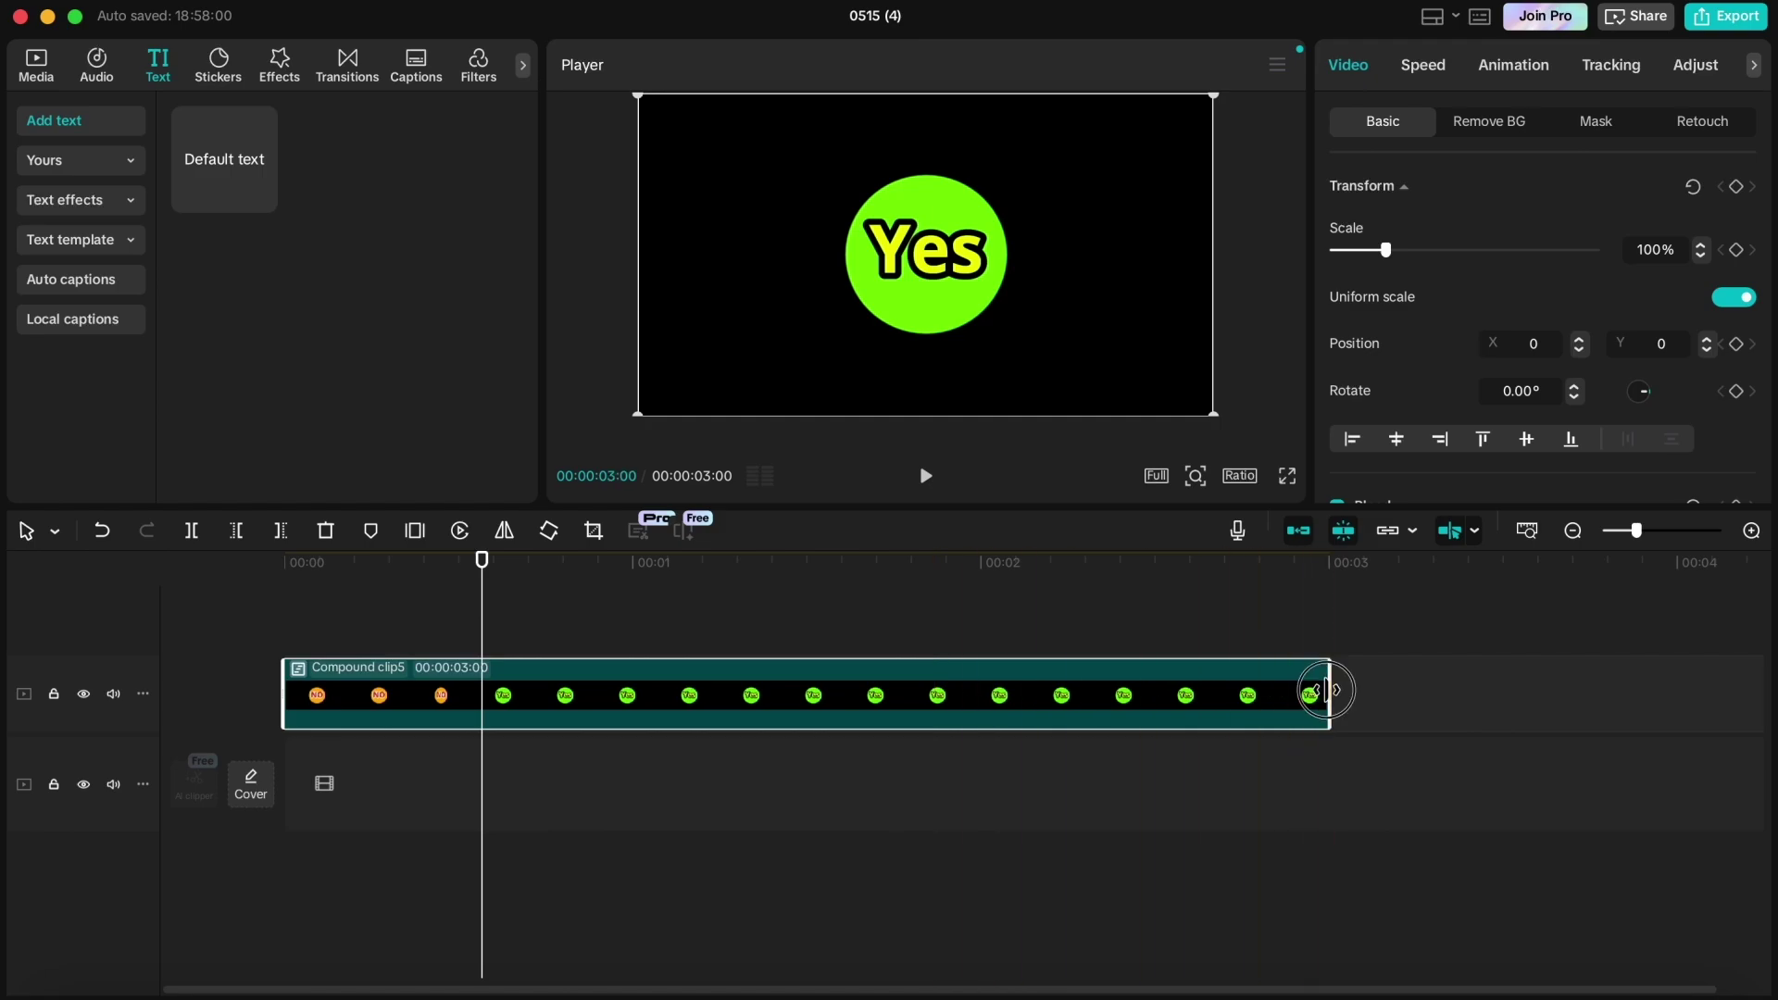
- Shorten Compound clip5 to 1:03, enable motion blur at Blur 100, and play it
{"action": "left_click_drag", "start_coordinate": [1326, 689], "coordinate": [659, 722]}
{"action": "scroll", "coordinate": [1386, 374], "scroll_direction": "down", "scroll_amount": 10}
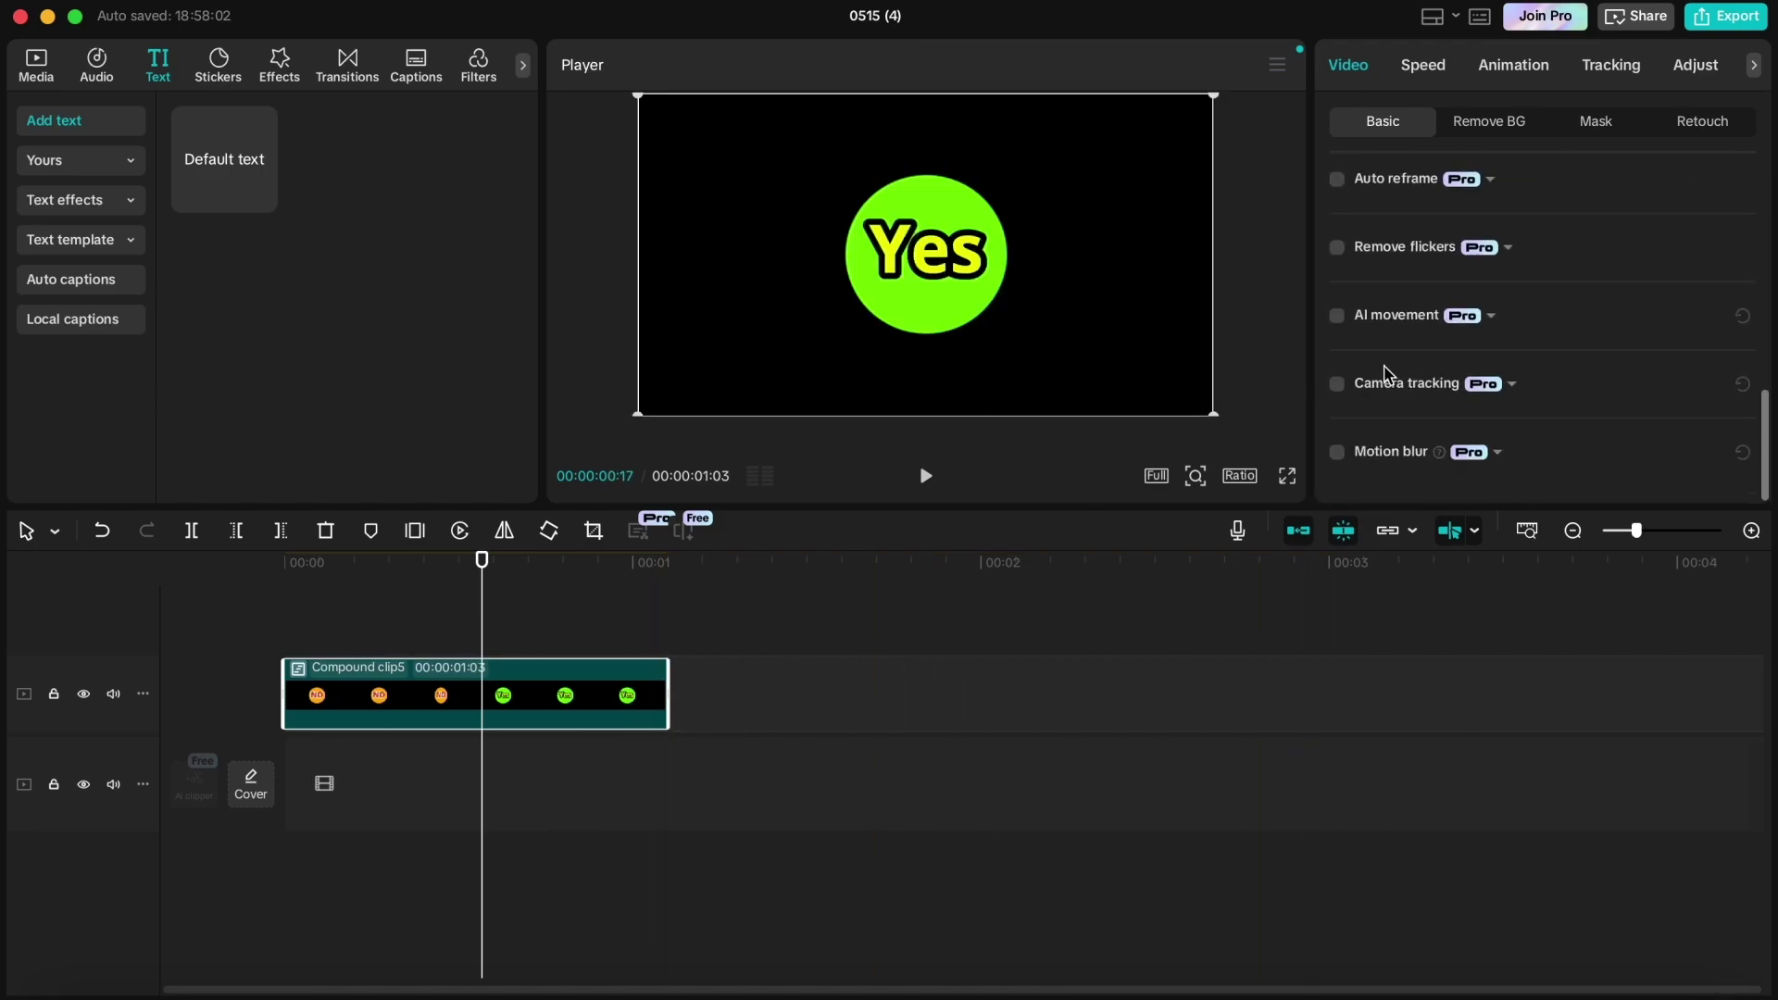
{"action": "left_click", "coordinate": [1337, 452]}
{"action": "scroll", "coordinate": [1352, 456], "scroll_direction": "down", "scroll_amount": 5}
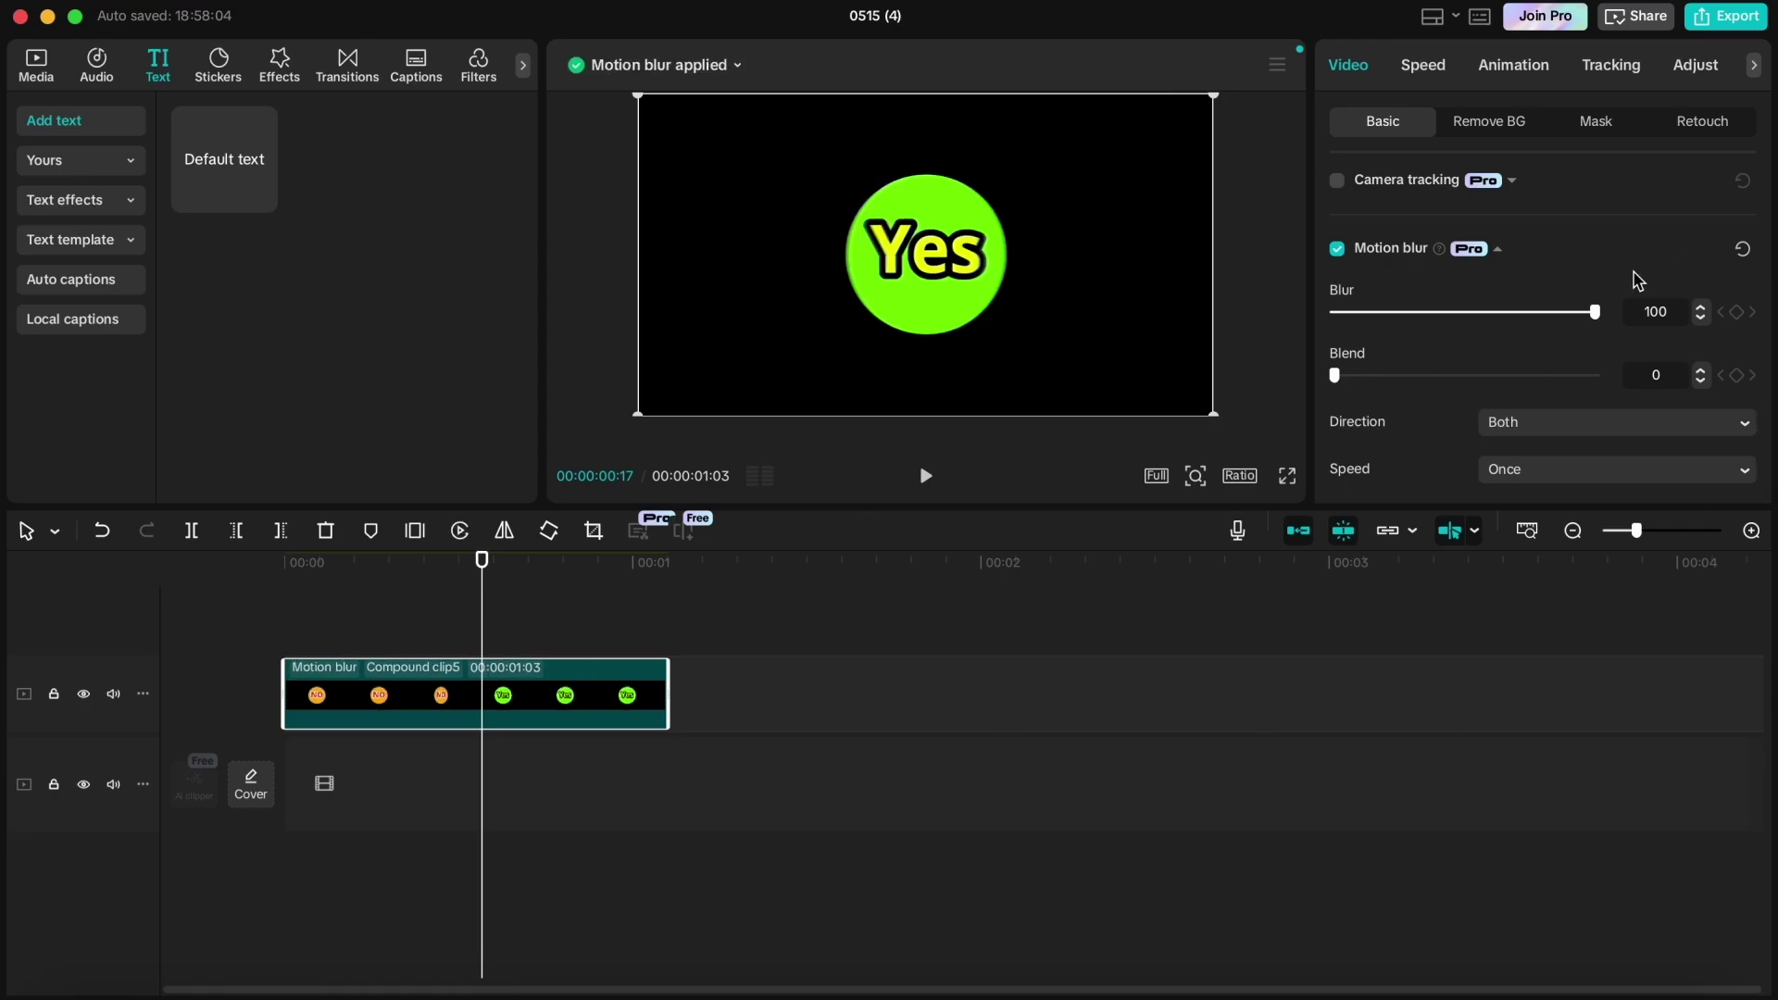
{"action": "left_click_drag", "start_coordinate": [481, 559], "coordinate": [114, 620]}
{"action": "key", "text": "space"}
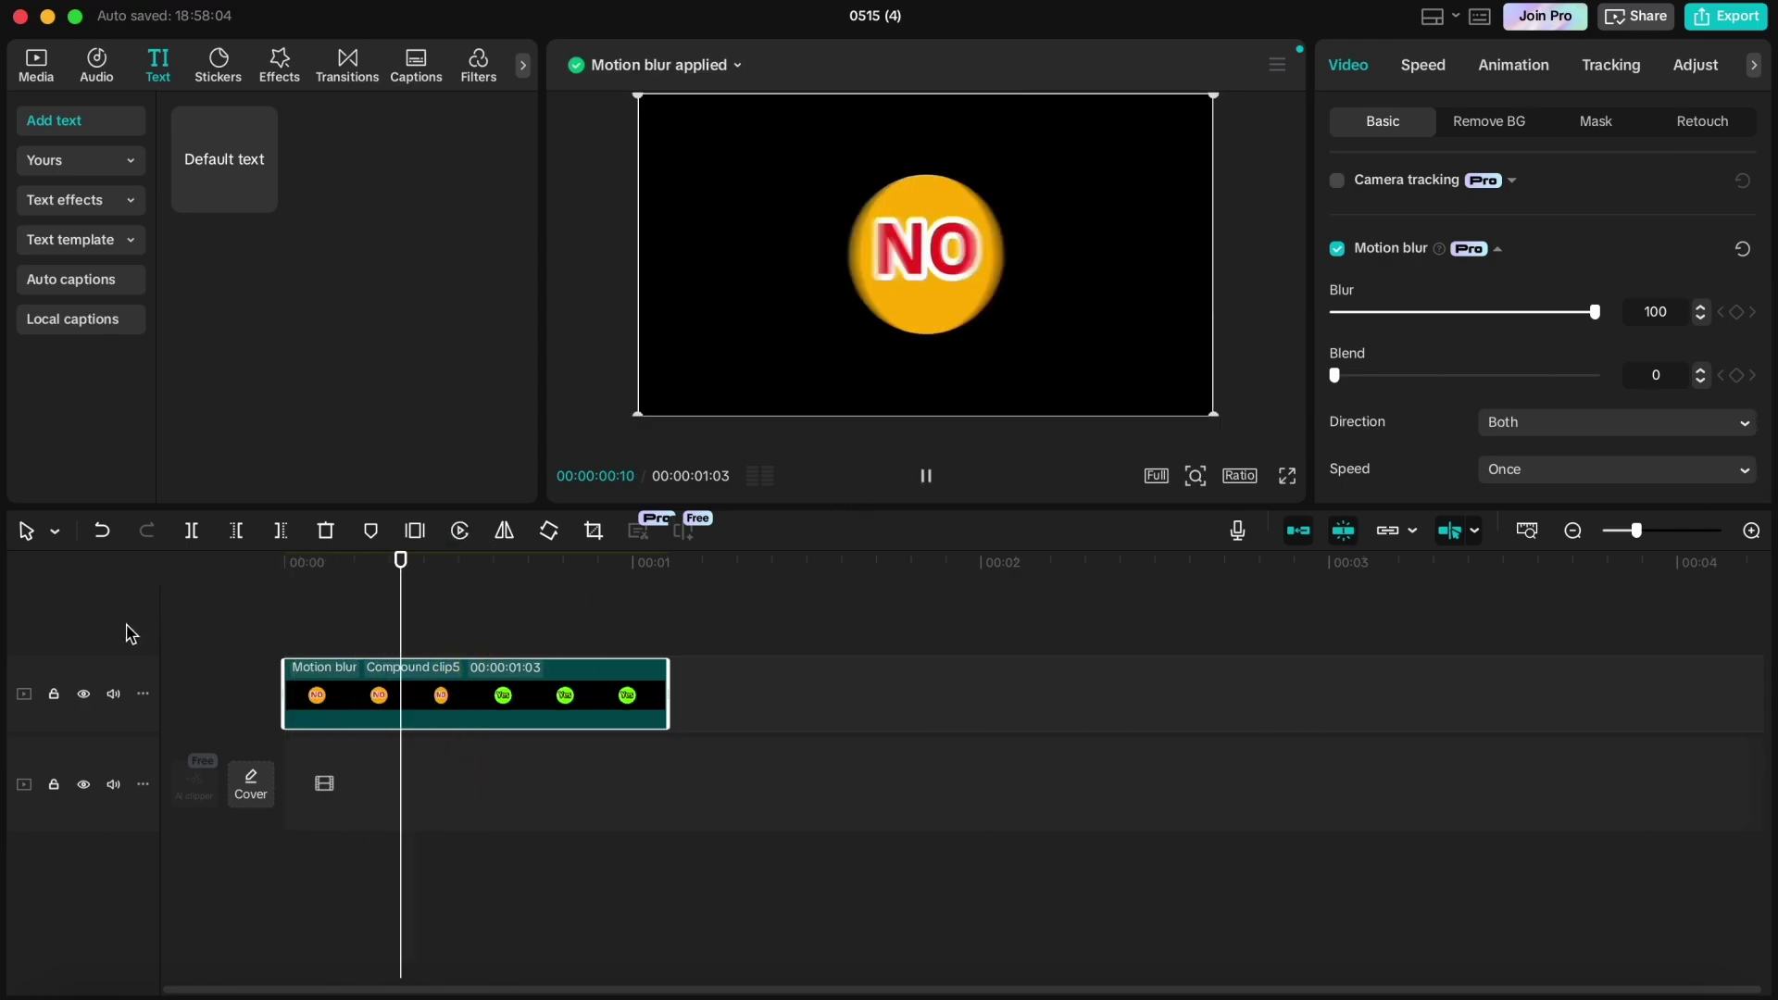